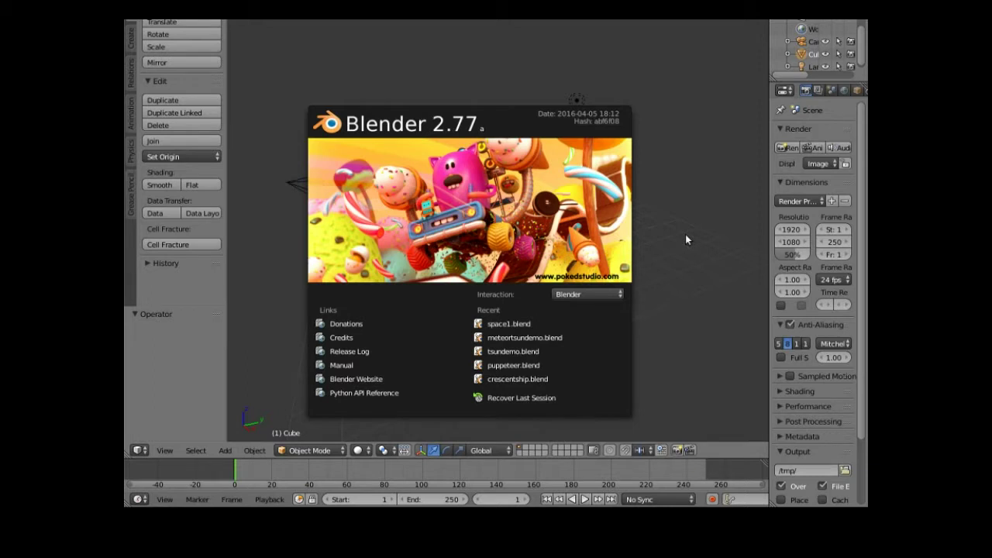
Close the splash screen and delete the default cube
{"action": "left_click", "coordinate": [685, 237]}
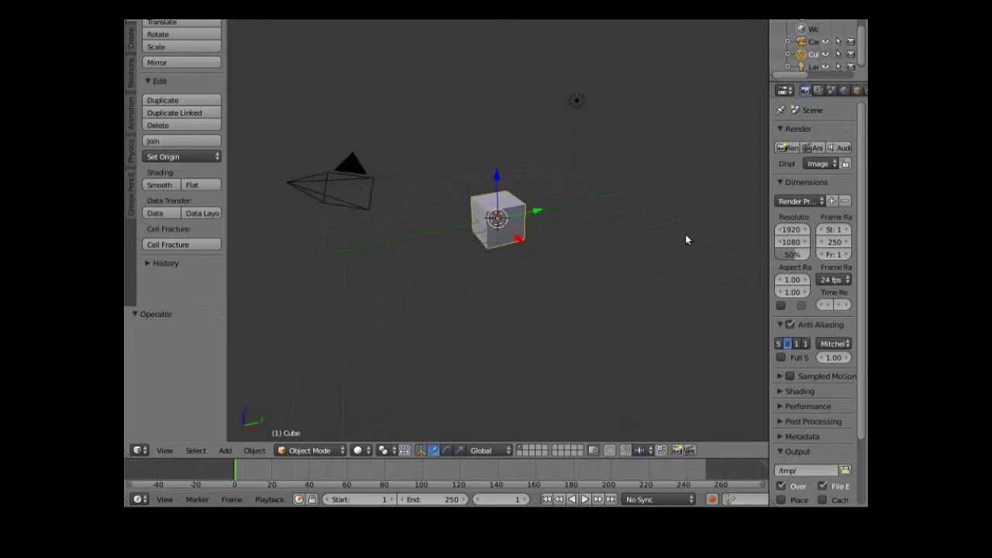
{"action": "key", "text": "x"}
{"action": "left_click", "coordinate": [498, 236]}
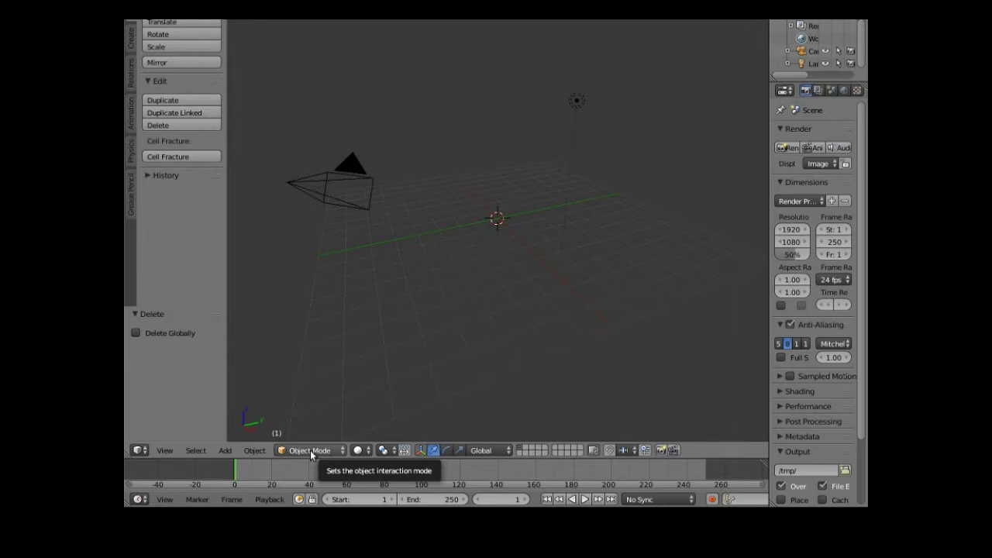
Add a 32-vertex cylinder (radius 1, depth 2) at the scene centre
{"action": "left_click", "coordinate": [225, 451]}
{"action": "mouse_move", "coordinate": [248, 436]}
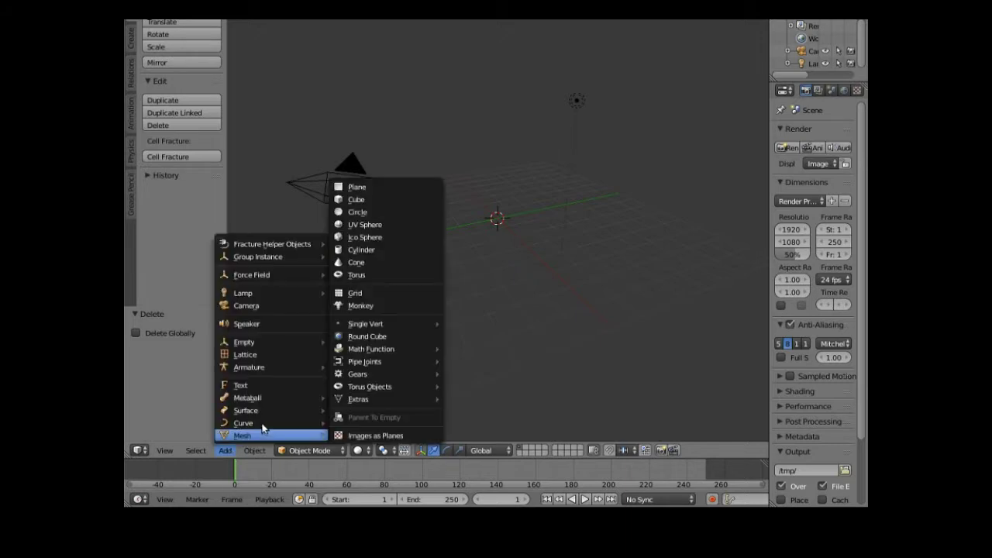
{"action": "left_click", "coordinate": [224, 452]}
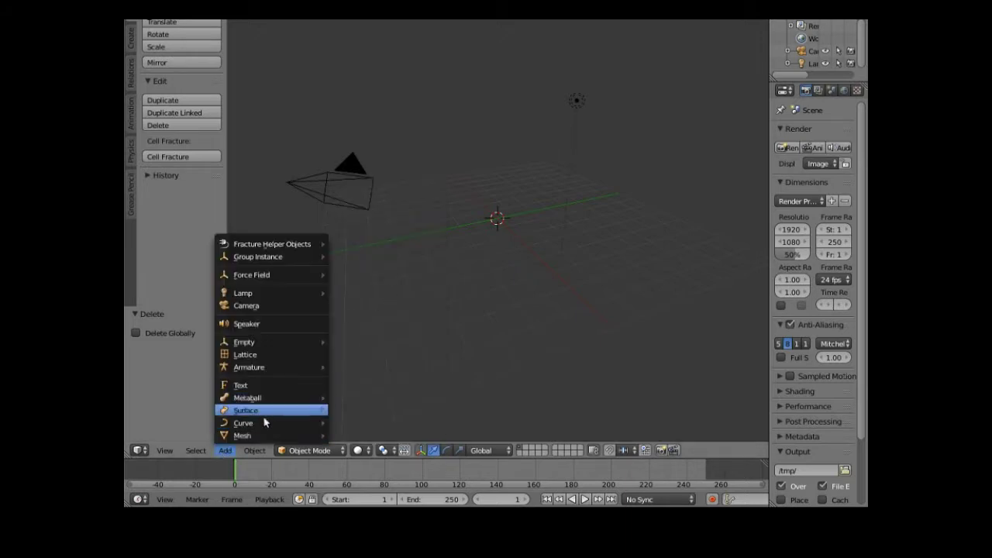
{"action": "mouse_move", "coordinate": [271, 439]}
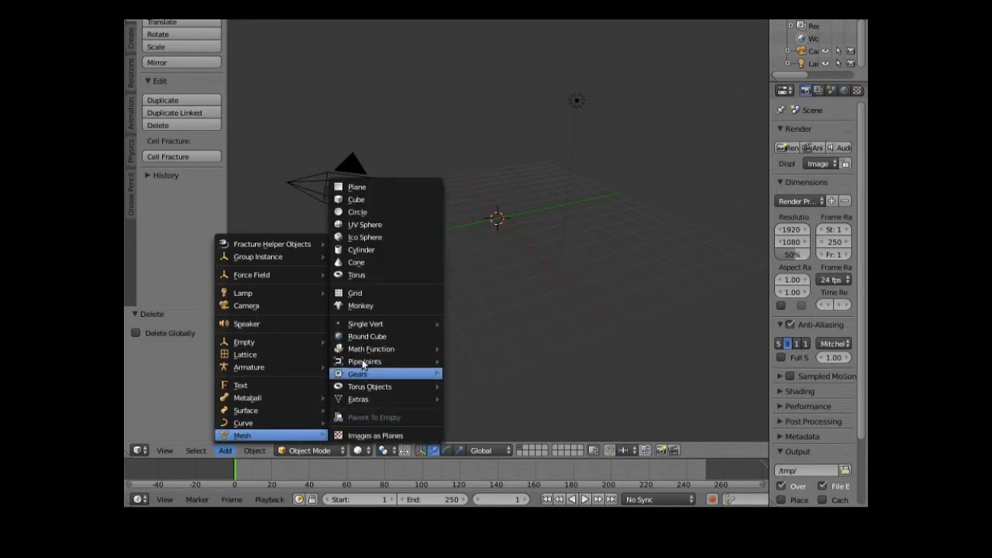
{"action": "left_click", "coordinate": [402, 249]}
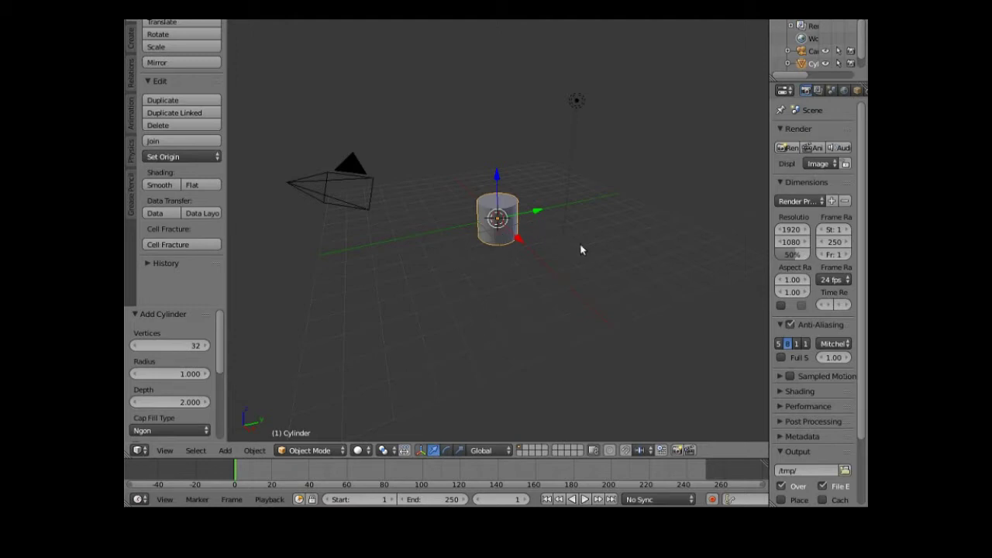
{"action": "key", "text": "s"}
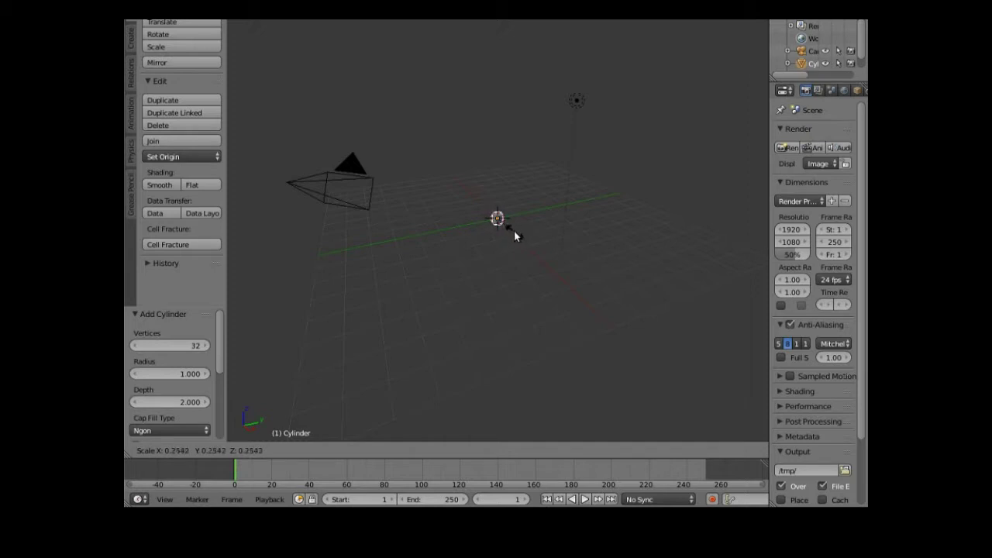
Shrink the cylinder to about 0.25 and stretch it along Z by 2.390 into a tall pole
{"action": "left_click", "coordinate": [515, 232]}
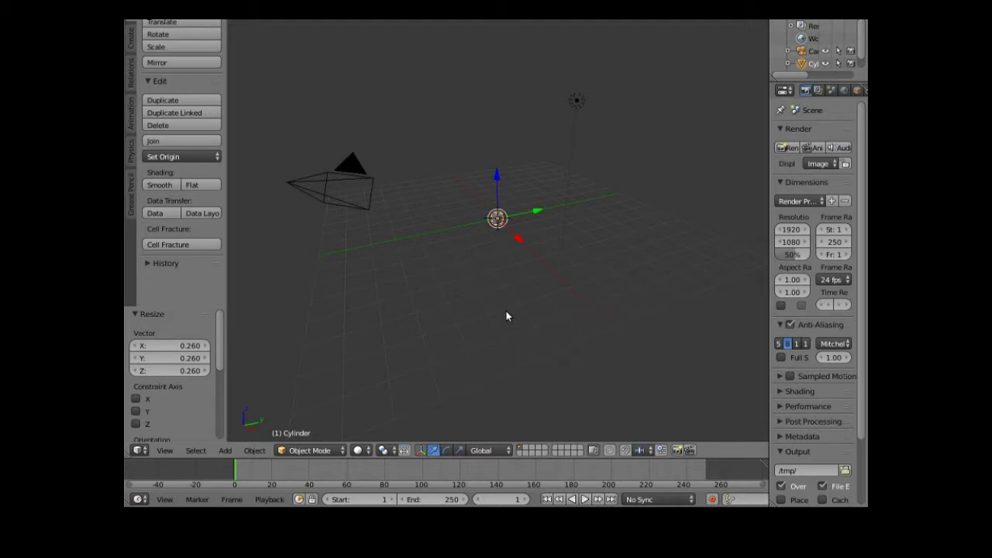
{"action": "key", "text": "s"}
{"action": "key", "text": "z"}
{"action": "key", "text": "Return"}
{"action": "key", "text": "s"}
{"action": "key", "text": "z"}
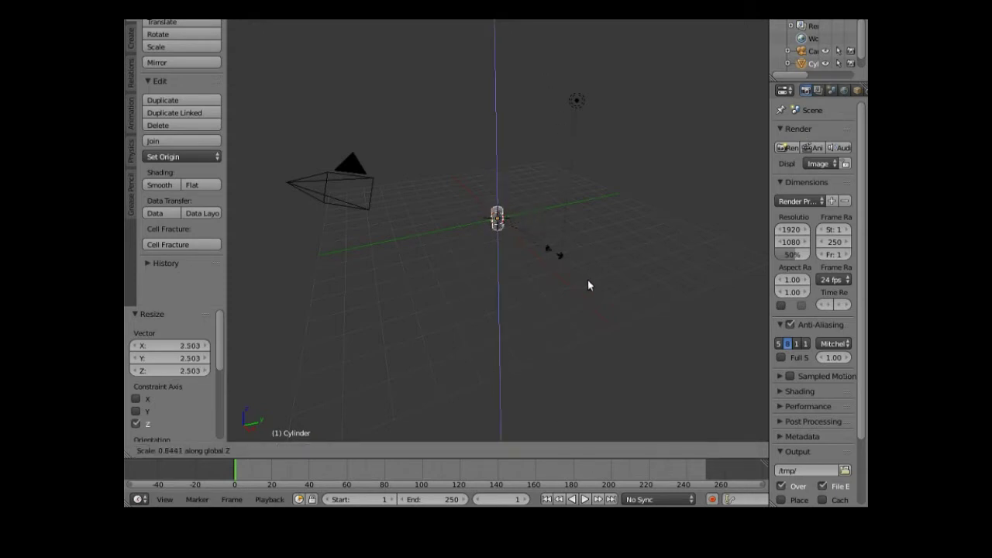
{"action": "key", "text": "Return"}
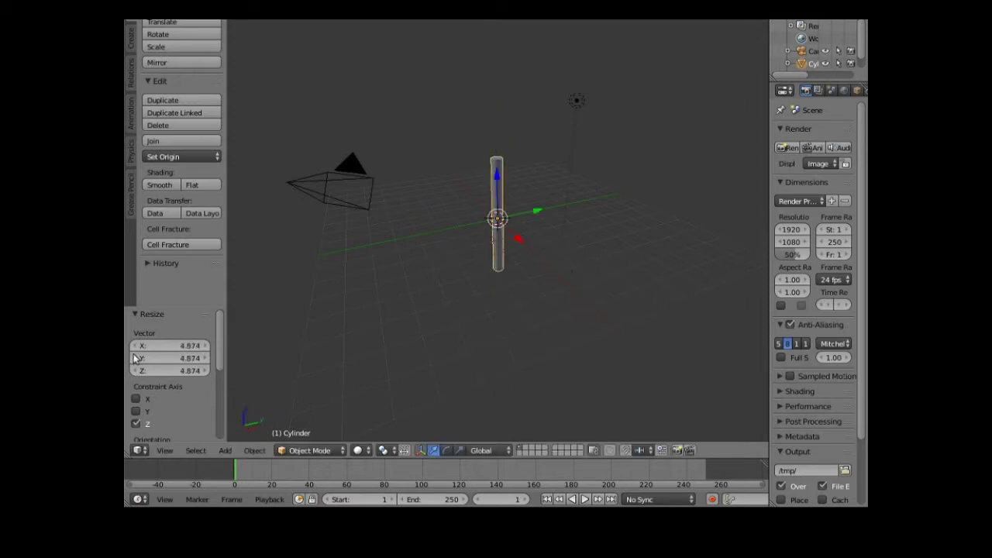
{"action": "key", "text": "s"}
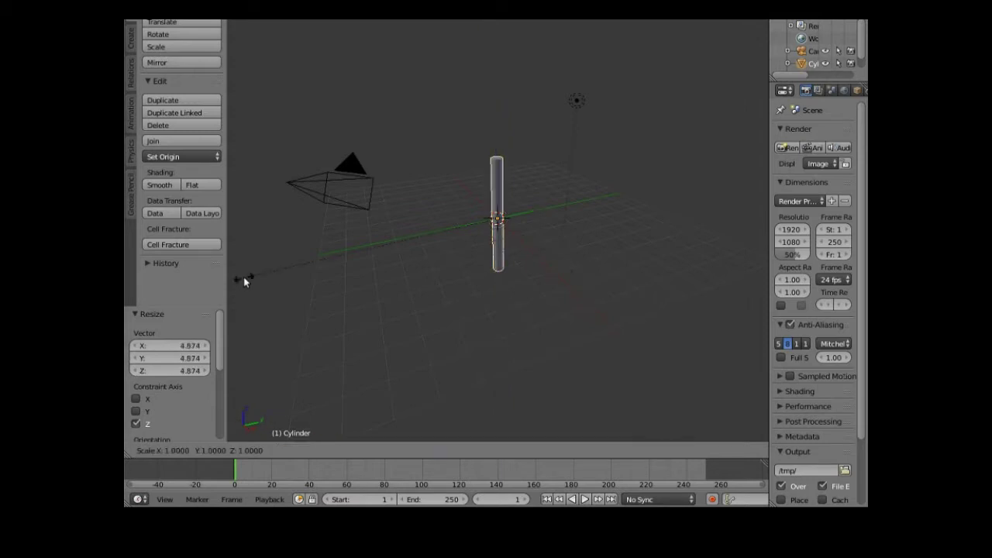
{"action": "key", "text": "z"}
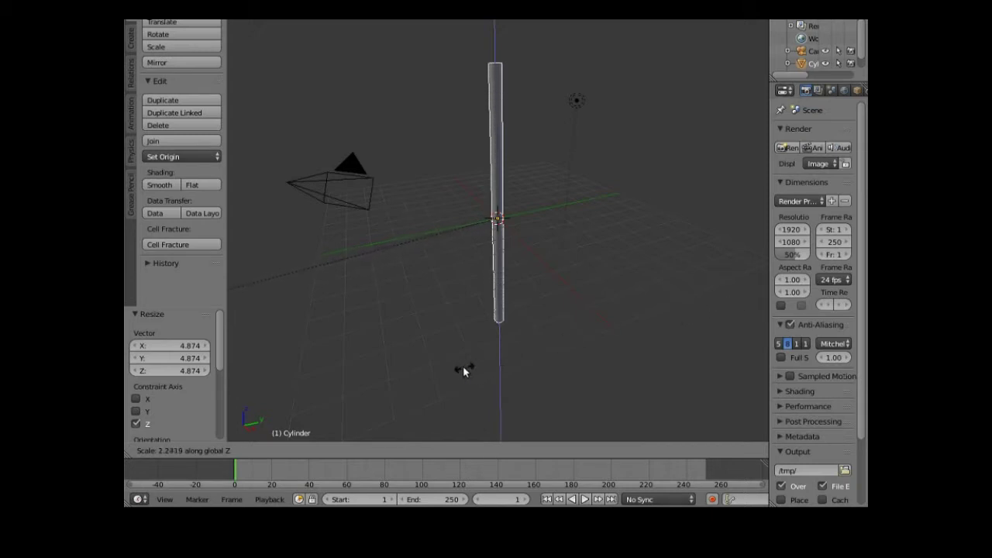
{"action": "left_click", "coordinate": [427, 380]}
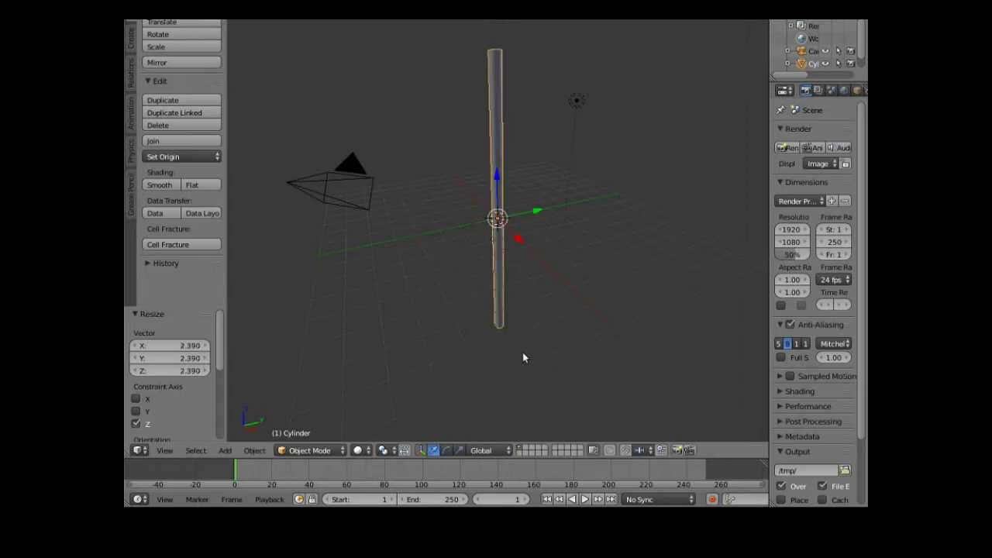
{"action": "mouse_move", "coordinate": [523, 357]}
{"action": "middle_mouse_down"}
{"action": "mouse_move", "coordinate": [600, 357]}
{"action": "mouse_move", "coordinate": [626, 393]}
{"action": "mouse_move", "coordinate": [591, 423]}
{"action": "mouse_move", "coordinate": [470, 387]}
{"action": "mouse_move", "coordinate": [465, 401]}
{"action": "mouse_move", "coordinate": [483, 415]}
{"action": "mouse_move", "coordinate": [543, 406]}
{"action": "mouse_move", "coordinate": [553, 440]}
{"action": "mouse_move", "coordinate": [513, 358]}
{"action": "mouse_move", "coordinate": [520, 381]}
{"action": "mouse_move", "coordinate": [509, 369]}
{"action": "middle_mouse_up"}
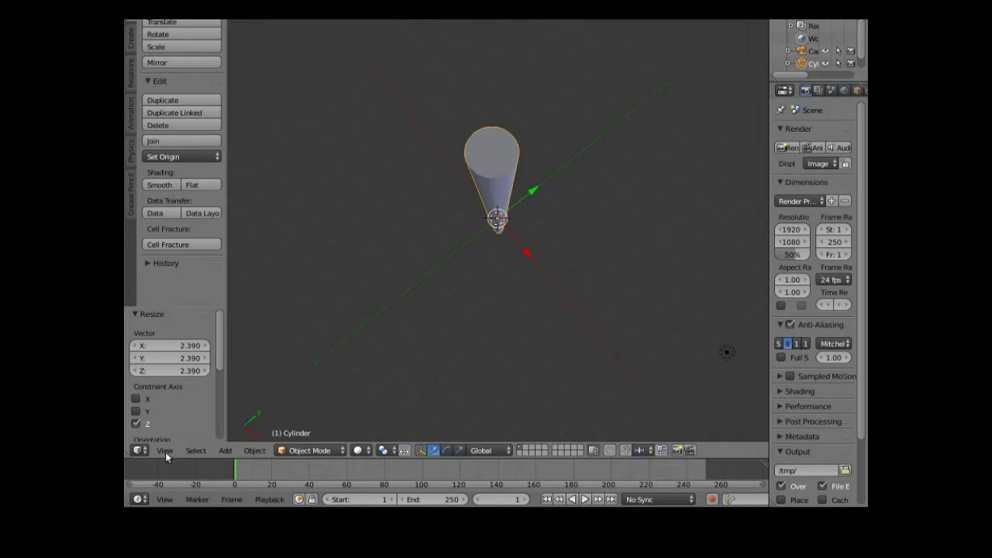
In Edit Mode with face select, inset the pole's end face by 0.2020
{"action": "left_click", "coordinate": [328, 452]}
{"action": "left_click", "coordinate": [328, 422]}
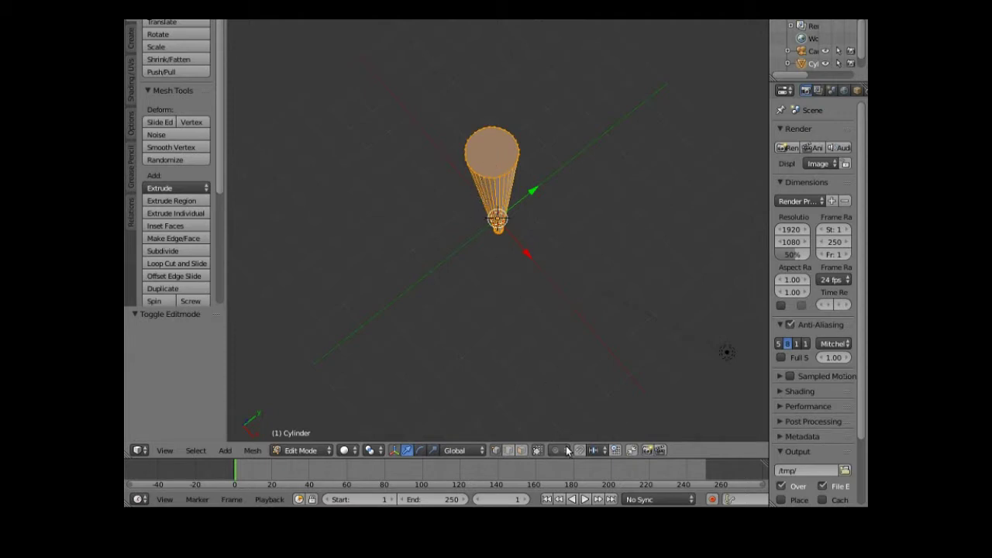
{"action": "left_click", "coordinate": [521, 450]}
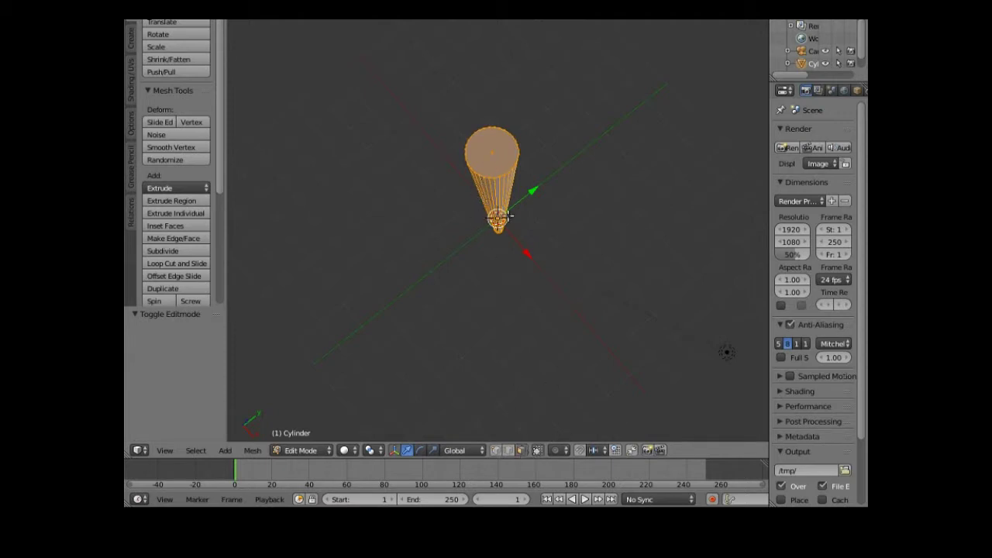
{"action": "right_click", "coordinate": [488, 155]}
{"action": "left_click", "coordinate": [187, 226]}
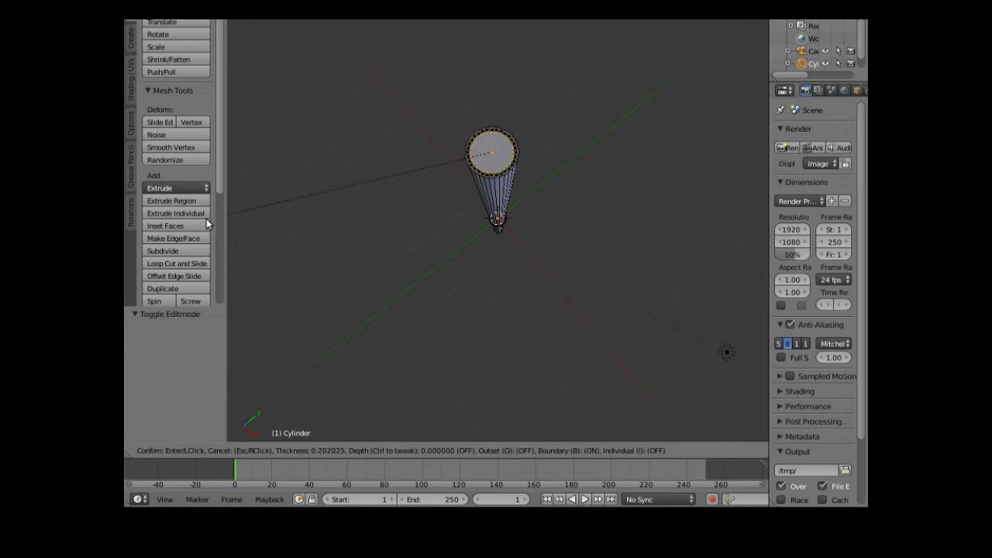
{"action": "left_click", "coordinate": [206, 224]}
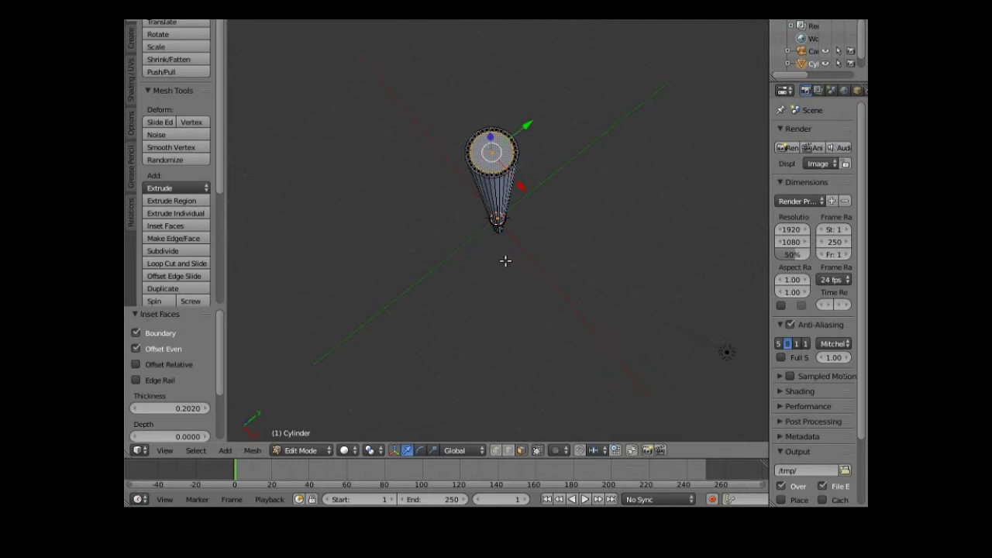
Extrude the inset face 1.204 units into the pole, then return to Object Mode
{"action": "key", "text": "e"}
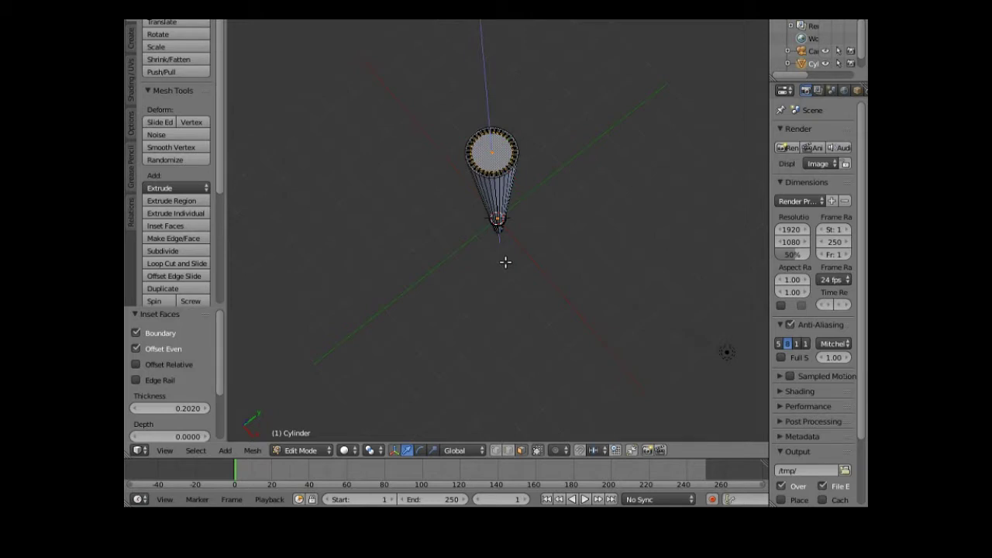
{"action": "key", "text": "e"}
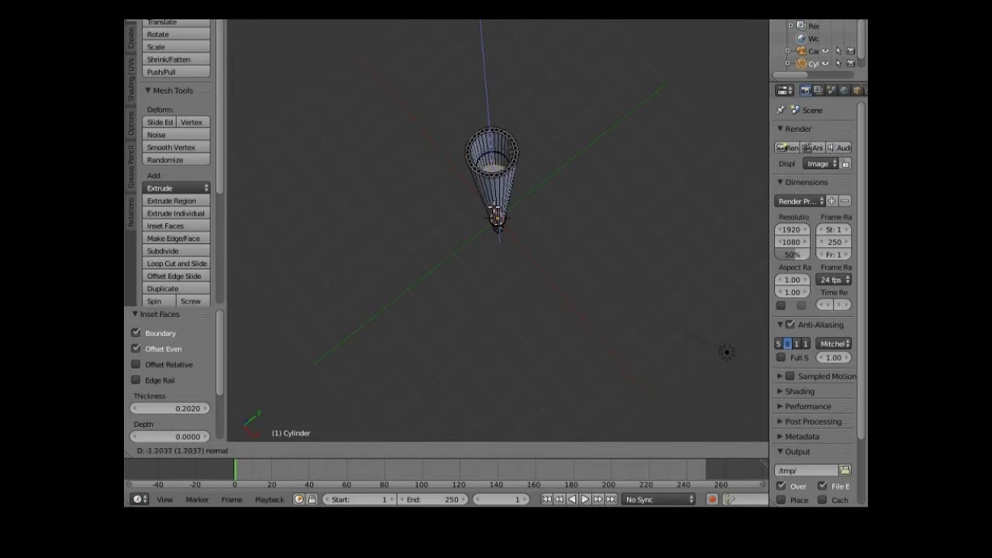
{"action": "key", "text": "Return"}
{"action": "middle_click_drag", "start_coordinate": [461, 244], "coordinate": [443, 260]}
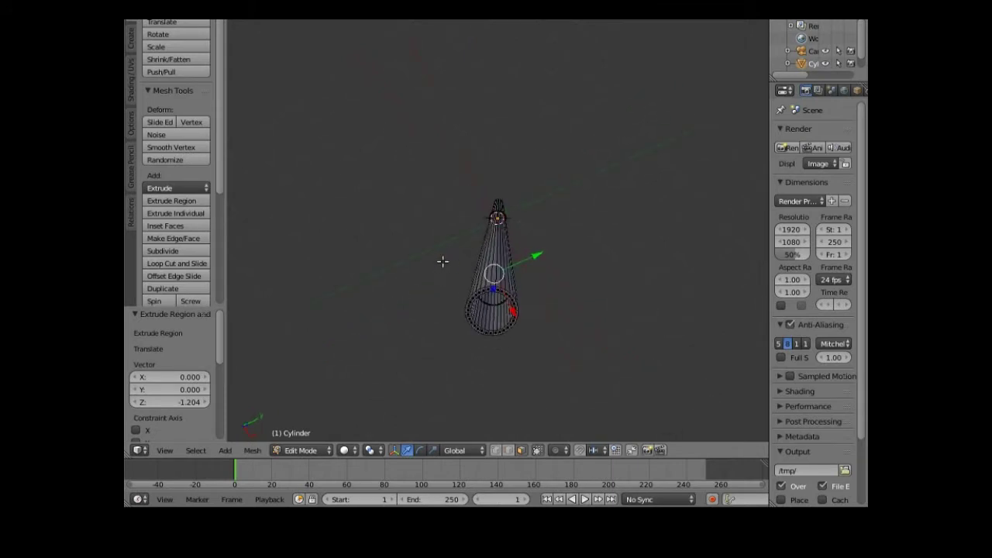
{"action": "middle_click_drag", "start_coordinate": [490, 329], "coordinate": [534, 316]}
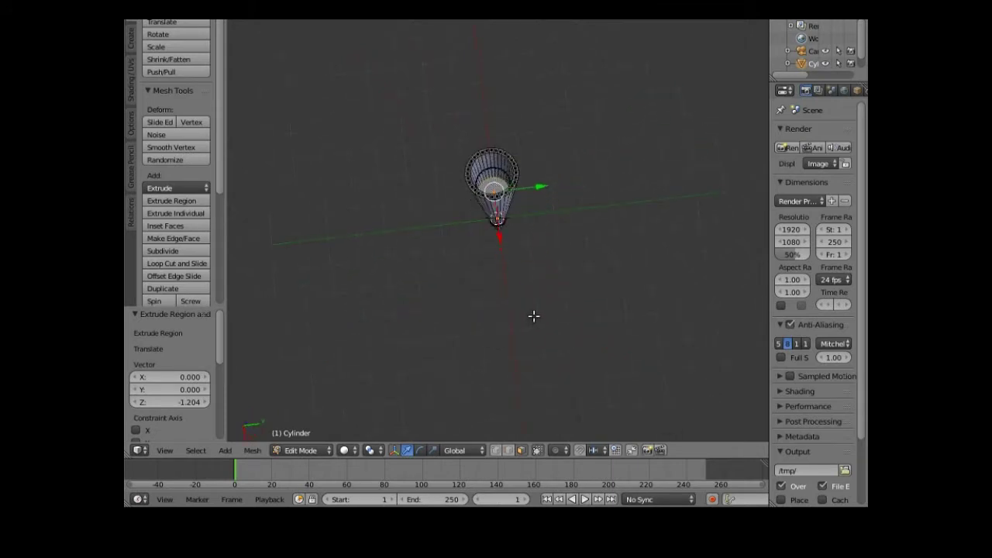
{"action": "left_click", "coordinate": [319, 451]}
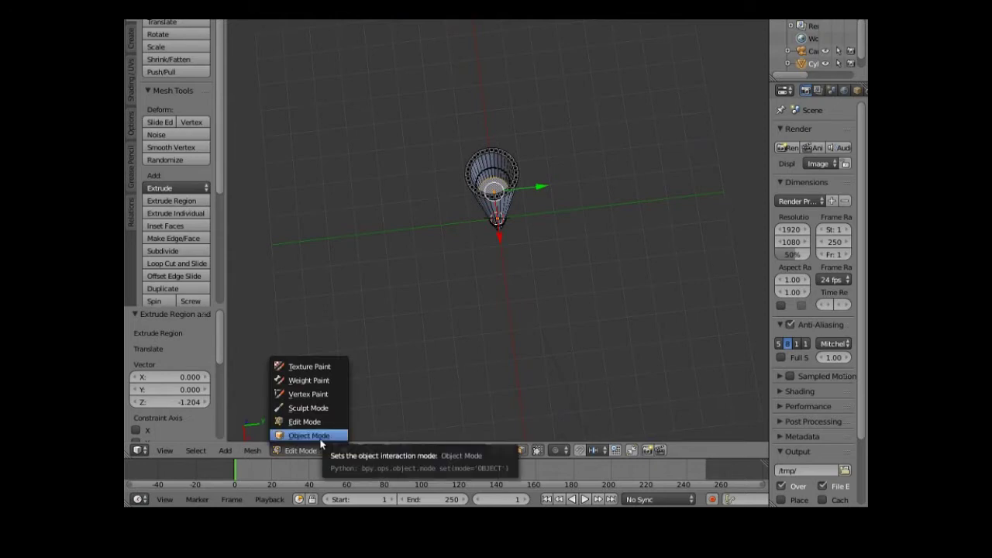
{"action": "left_click", "coordinate": [310, 436]}
Orbit to a tilted perspective view of the pole, ready to add another mesh
{"action": "middle_click_drag", "start_coordinate": [460, 381], "coordinate": [397, 343]}
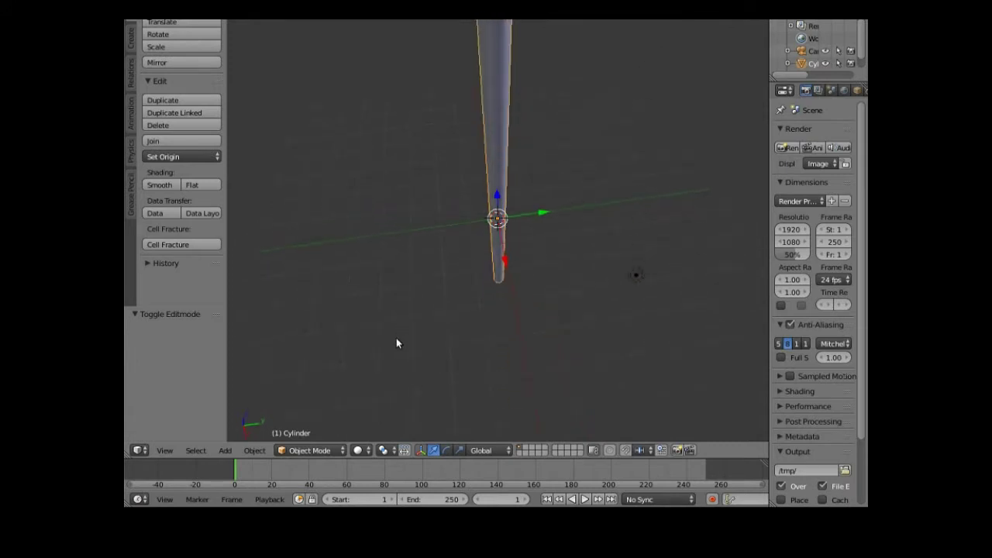
{"action": "left_click", "coordinate": [230, 452]}
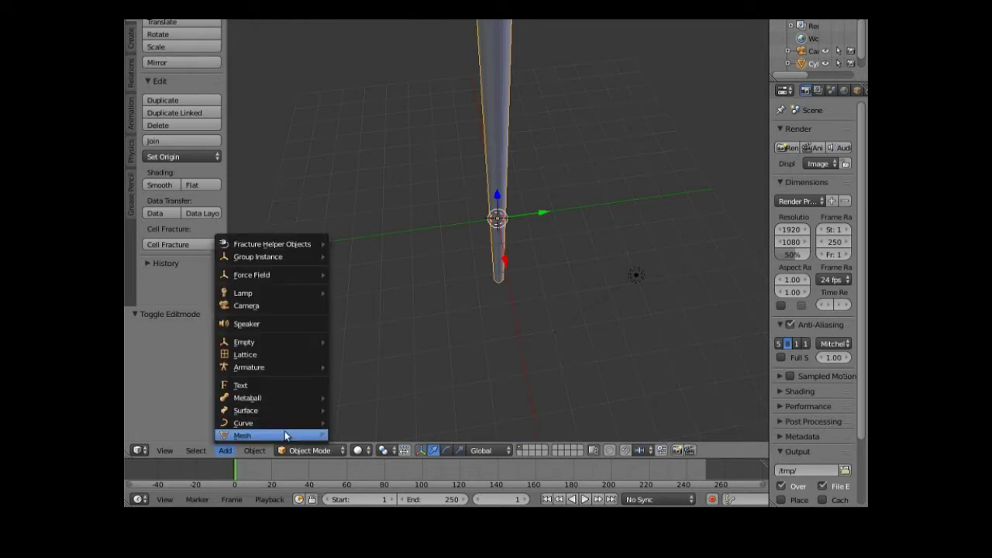
Add a second cylinder and enlarge it to 1.291
{"action": "mouse_move", "coordinate": [287, 434]}
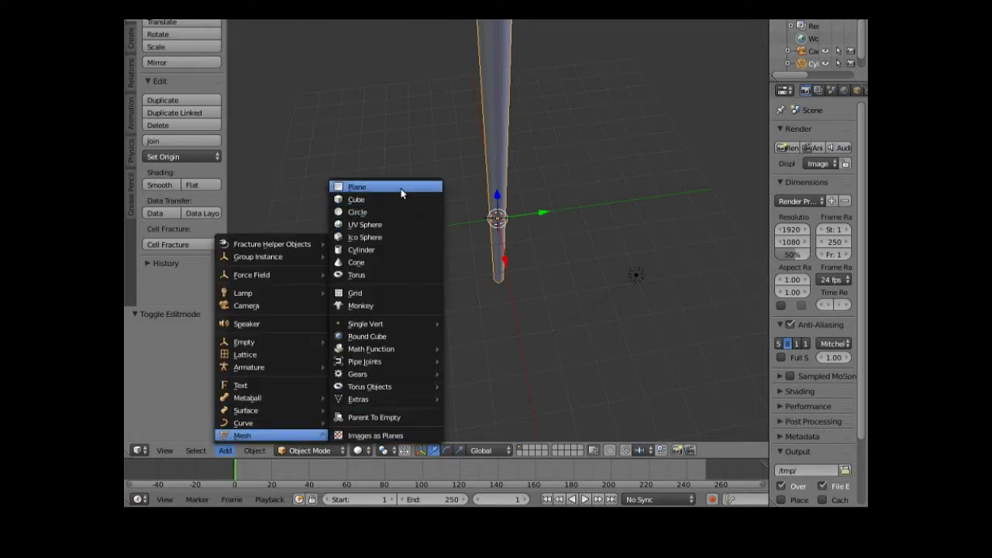
{"action": "left_click", "coordinate": [393, 259]}
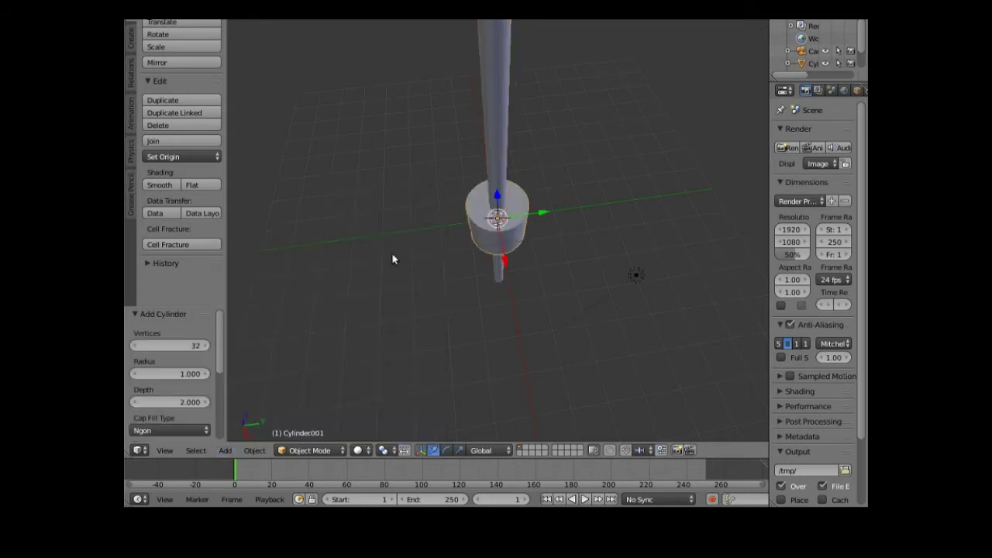
{"action": "mouse_move", "coordinate": [453, 304]}
{"action": "middle_mouse_down"}
{"action": "mouse_move", "coordinate": [437, 232]}
{"action": "mouse_move", "coordinate": [448, 312]}
{"action": "middle_mouse_up"}
{"action": "key", "text": "s"}
{"action": "left_click", "coordinate": [427, 326]}
{"action": "middle_click_drag", "start_coordinate": [456, 329], "coordinate": [462, 236]}
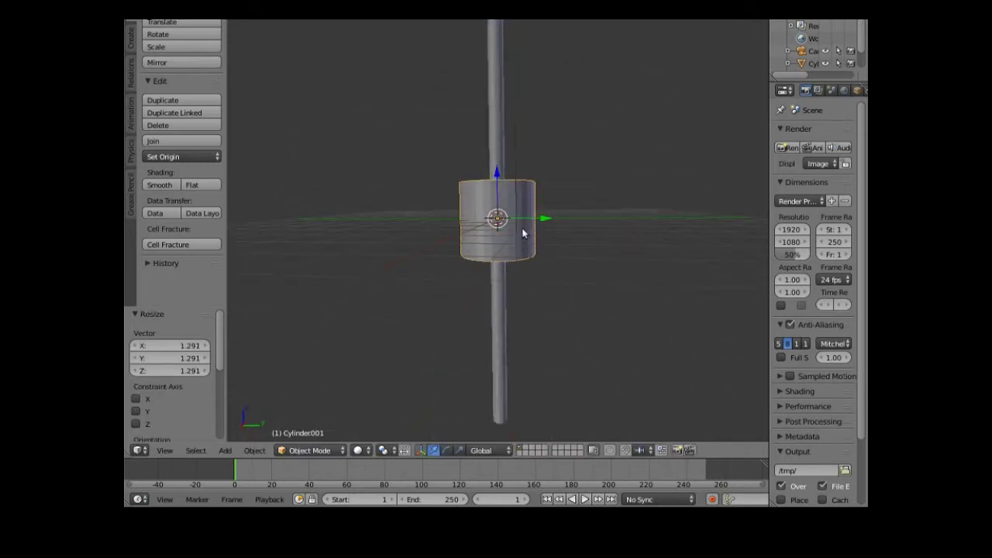
Flatten the new cylinder along Z to 0.345 into a disc around the pole
{"action": "key", "text": "s"}
{"action": "key", "text": "z"}
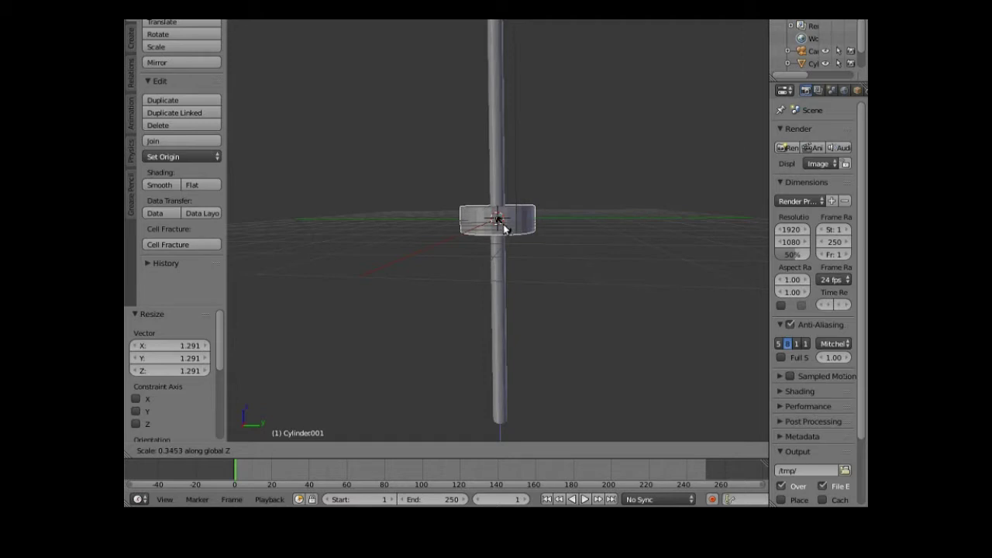
{"action": "left_click", "coordinate": [504, 226]}
{"action": "middle_click_drag", "start_coordinate": [450, 274], "coordinate": [443, 239]}
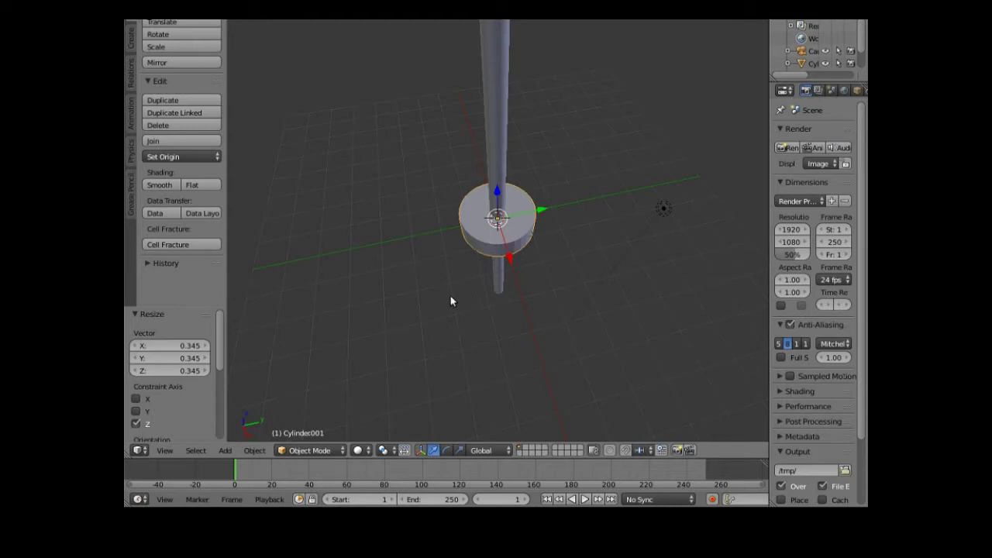
{"action": "mouse_move", "coordinate": [450, 294]}
{"action": "middle_mouse_down"}
{"action": "mouse_move", "coordinate": [451, 211]}
{"action": "mouse_move", "coordinate": [474, 208]}
{"action": "mouse_move", "coordinate": [530, 235]}
{"action": "mouse_move", "coordinate": [540, 298]}
{"action": "mouse_move", "coordinate": [453, 302]}
{"action": "mouse_move", "coordinate": [409, 258]}
{"action": "mouse_move", "coordinate": [437, 309]}
{"action": "mouse_move", "coordinate": [443, 277]}
{"action": "mouse_move", "coordinate": [452, 305]}
{"action": "middle_mouse_up"}
{"action": "scroll", "coordinate": [455, 294], "scroll_direction": "up", "scroll_amount": 4}
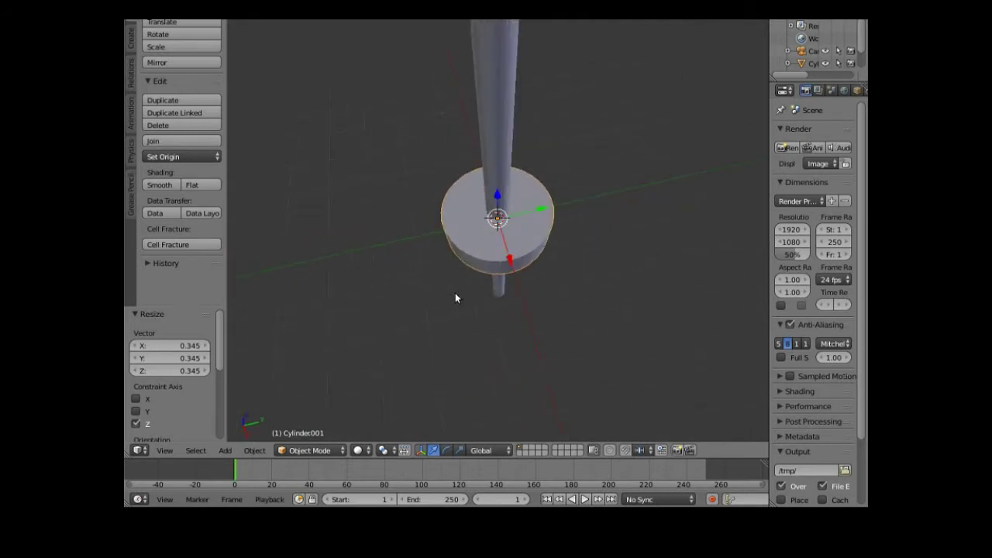
{"action": "middle_click_drag", "start_coordinate": [441, 299], "coordinate": [435, 293]}
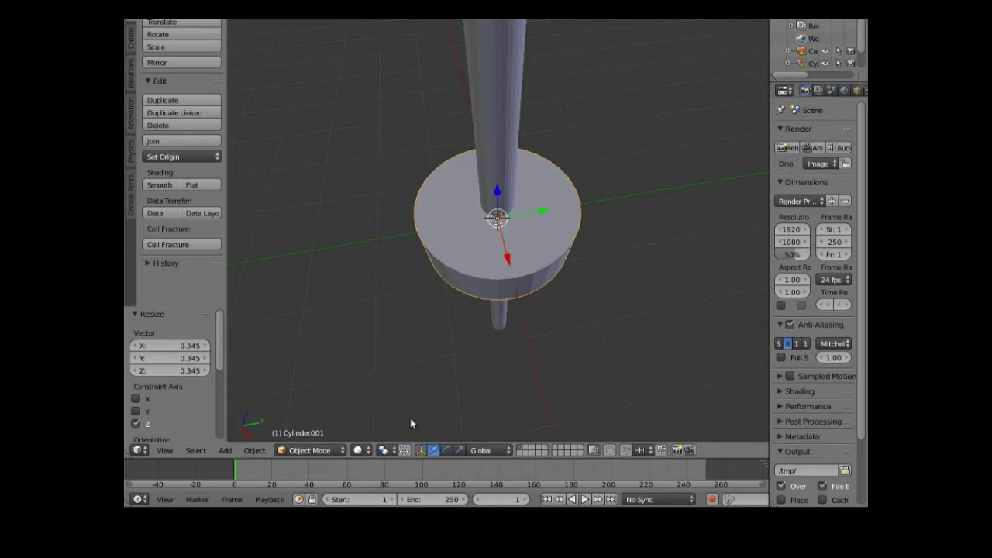
In Edit Mode, inset the disc's top cap and lower it into the disc
{"action": "left_click", "coordinate": [309, 451]}
{"action": "left_click", "coordinate": [314, 422]}
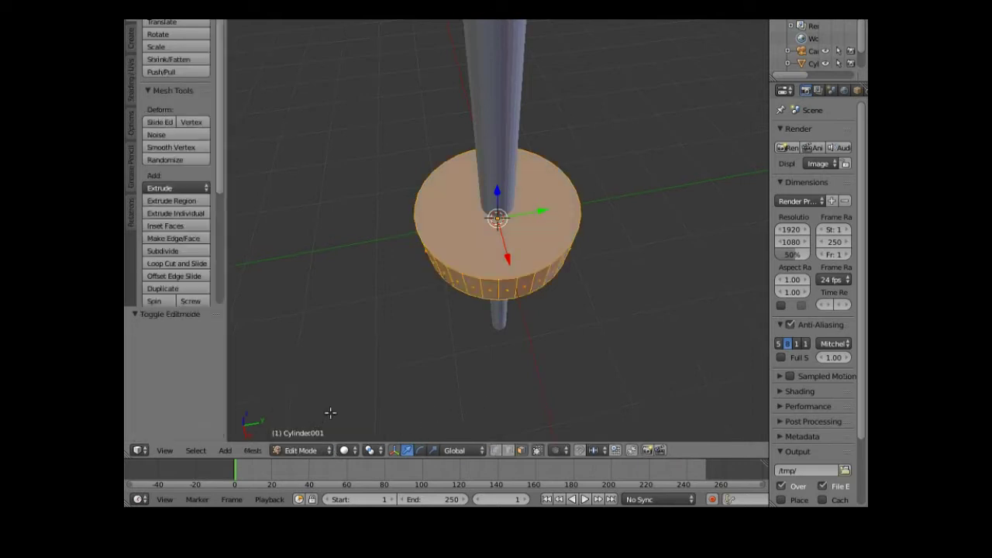
{"action": "right_click", "coordinate": [497, 226]}
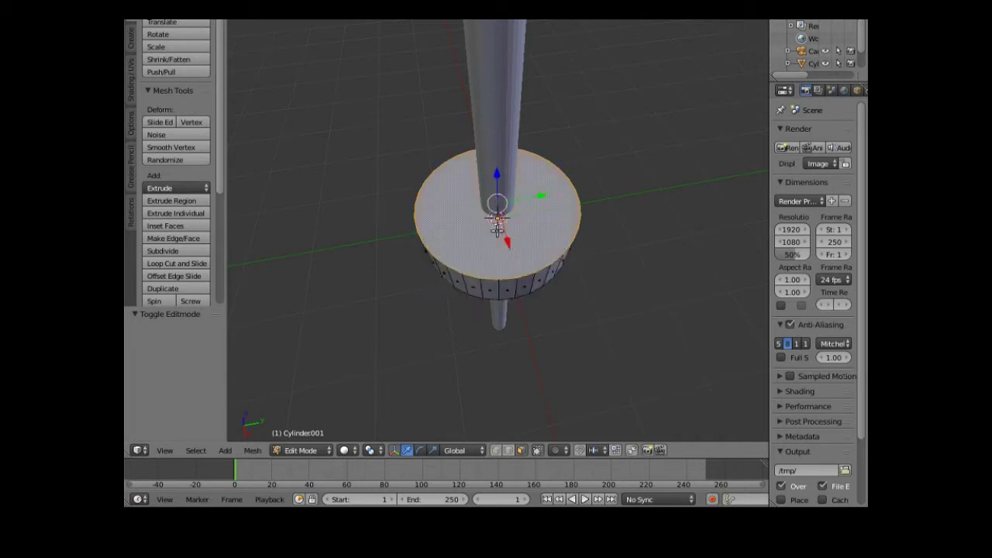
{"action": "left_click", "coordinate": [170, 224]}
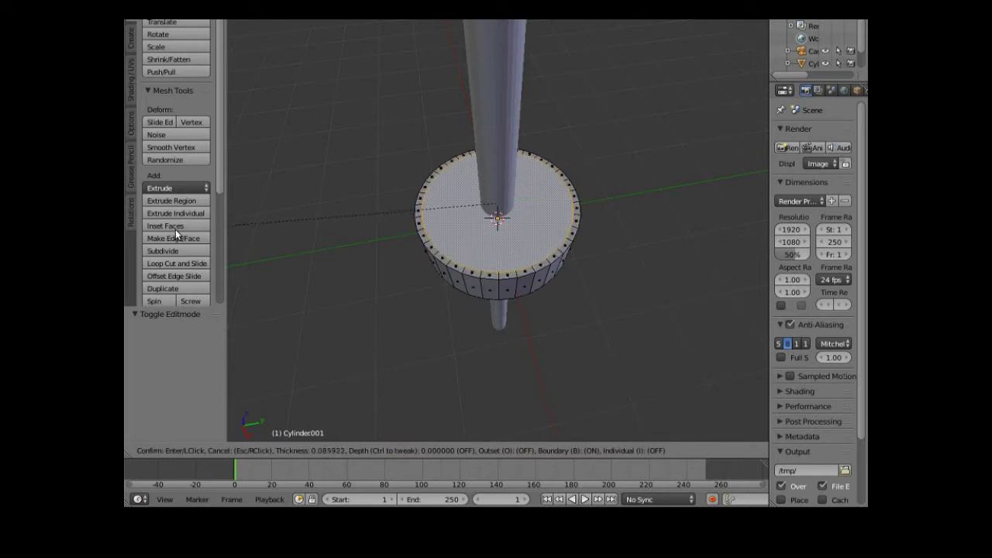
{"action": "left_click", "coordinate": [175, 229]}
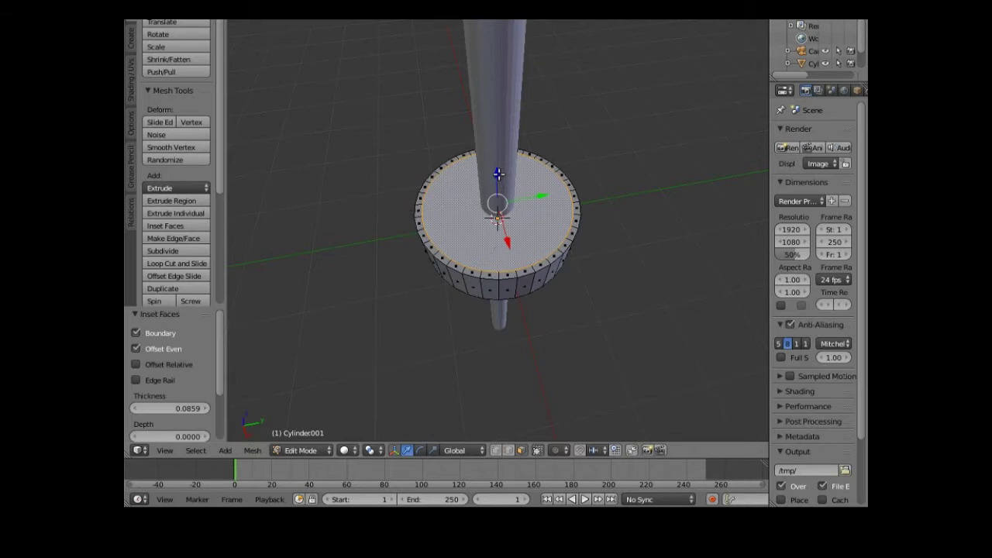
{"action": "left_click_drag", "start_coordinate": [498, 174], "coordinate": [499, 180]}
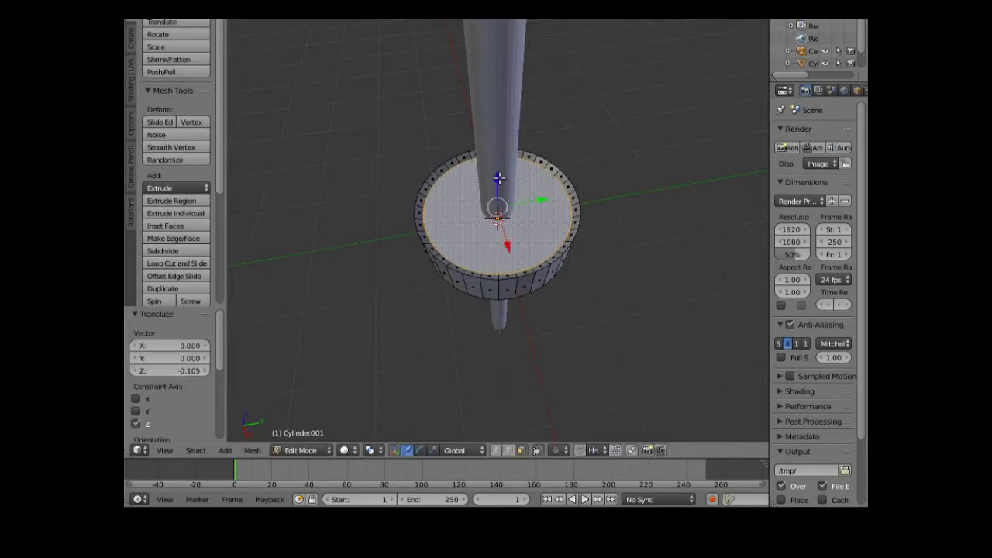
Add insets of 0.3685 and 0.2762 on the cap, then extrude it 0.158 along Z
{"action": "left_click", "coordinate": [170, 226]}
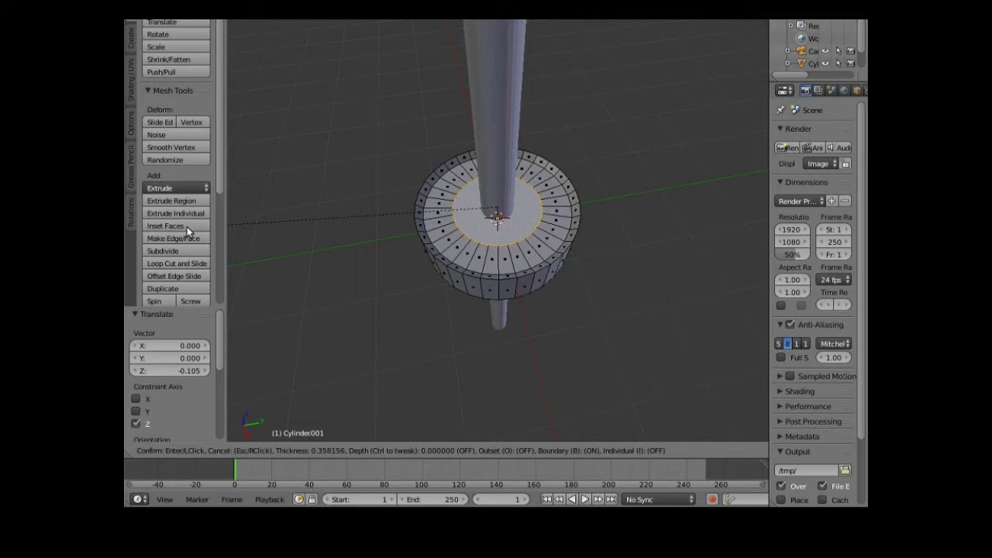
{"action": "left_click", "coordinate": [187, 227]}
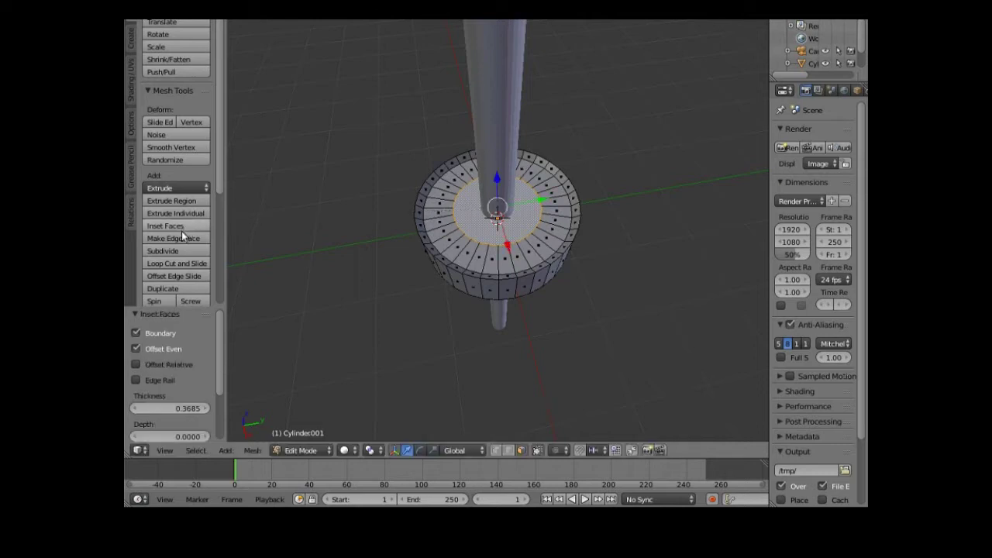
{"action": "left_click", "coordinate": [177, 226]}
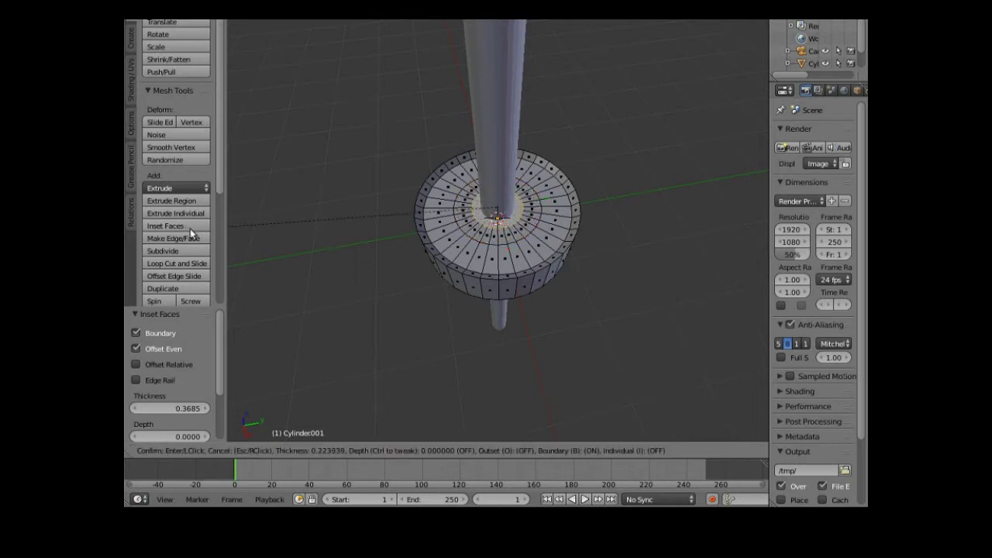
{"action": "left_click", "coordinate": [193, 228]}
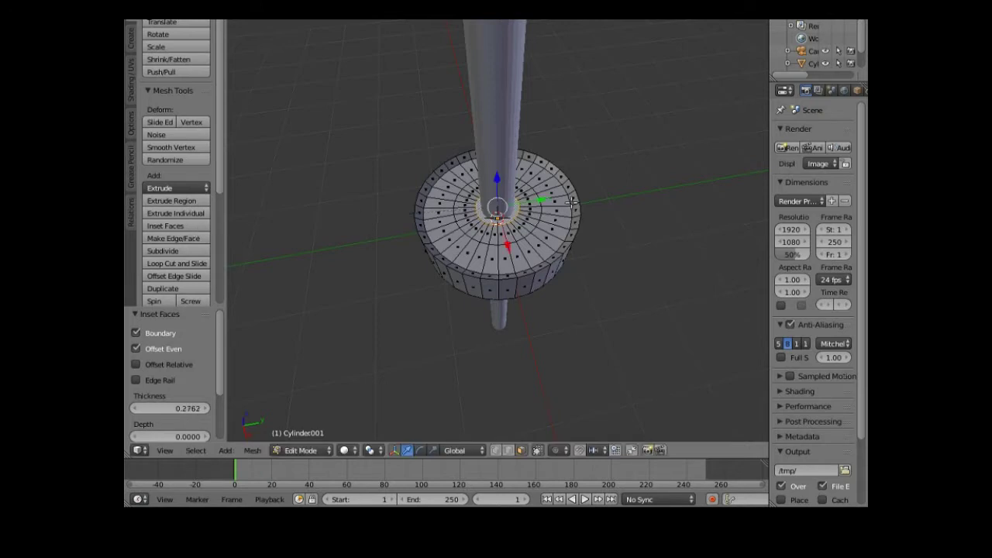
{"action": "key", "text": "e"}
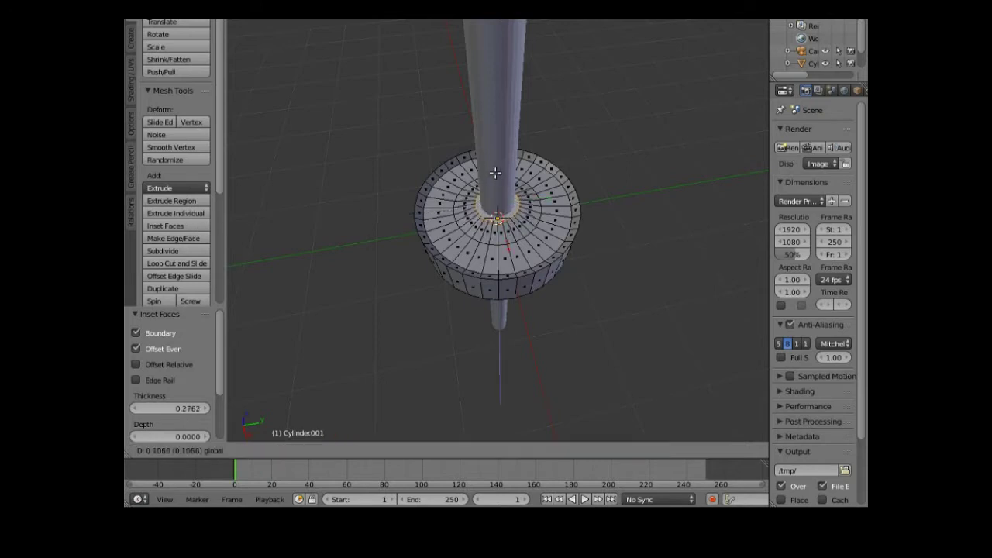
{"action": "left_click", "coordinate": [494, 171]}
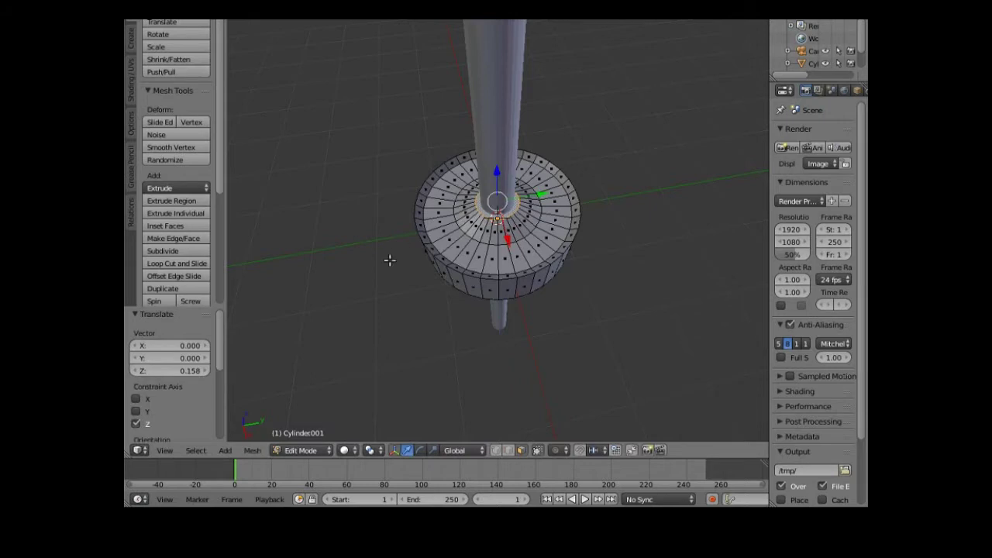
{"action": "middle_click_drag", "start_coordinate": [377, 303], "coordinate": [383, 159]}
{"action": "middle_click_drag", "start_coordinate": [386, 215], "coordinate": [419, 234]}
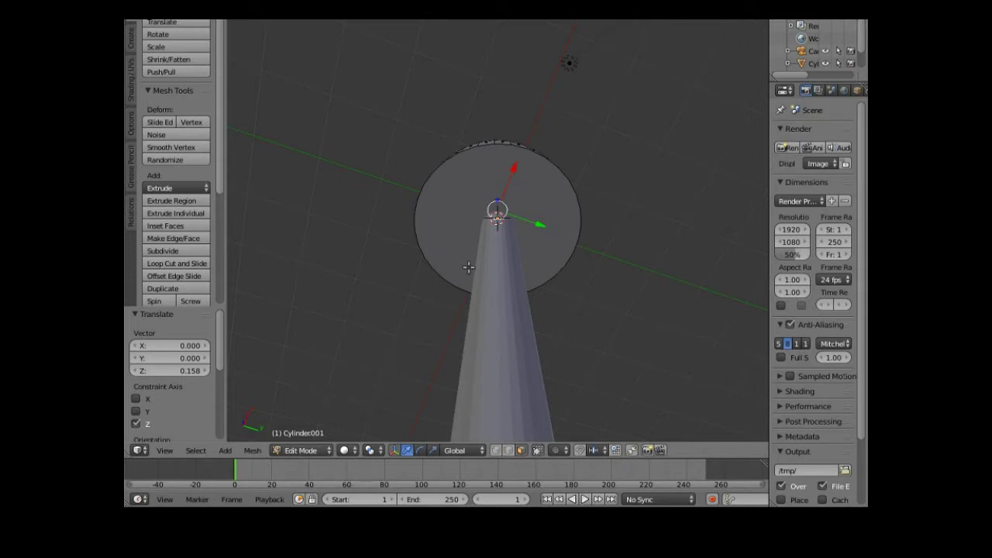
Inset the disc's bottom face and raise the inner face 0.041 along Z
{"action": "right_click", "coordinate": [460, 242]}
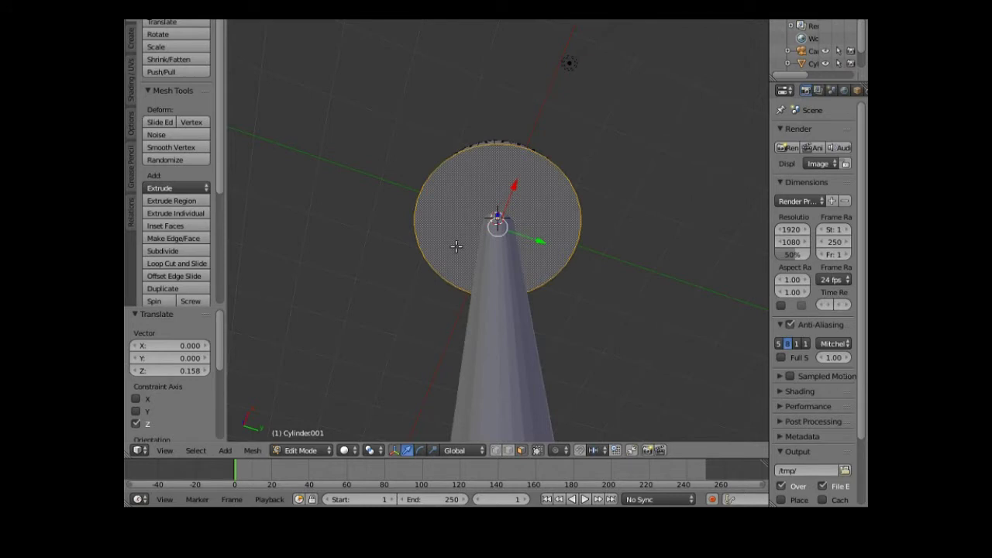
{"action": "left_click", "coordinate": [168, 228]}
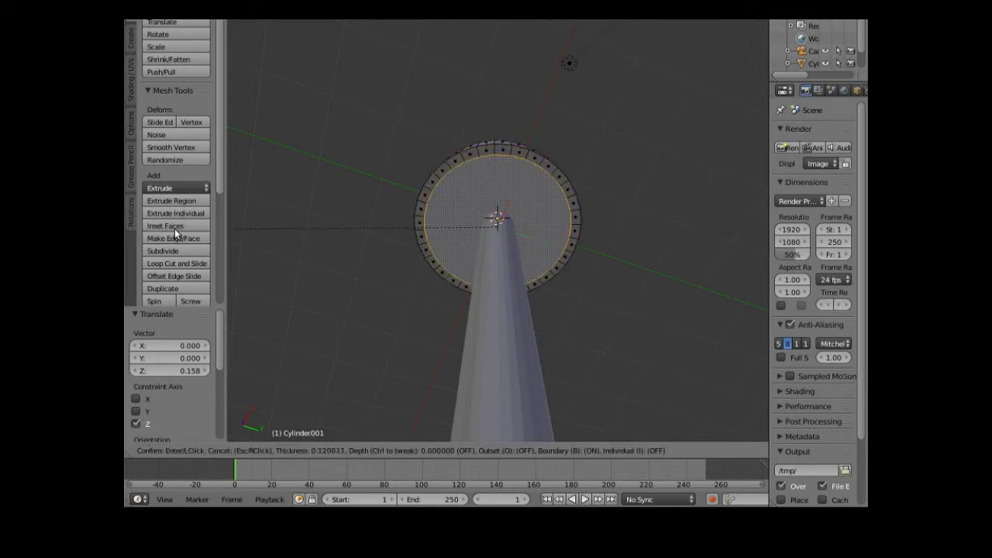
{"action": "left_click", "coordinate": [174, 228]}
{"action": "middle_click_drag", "start_coordinate": [359, 268], "coordinate": [355, 305]}
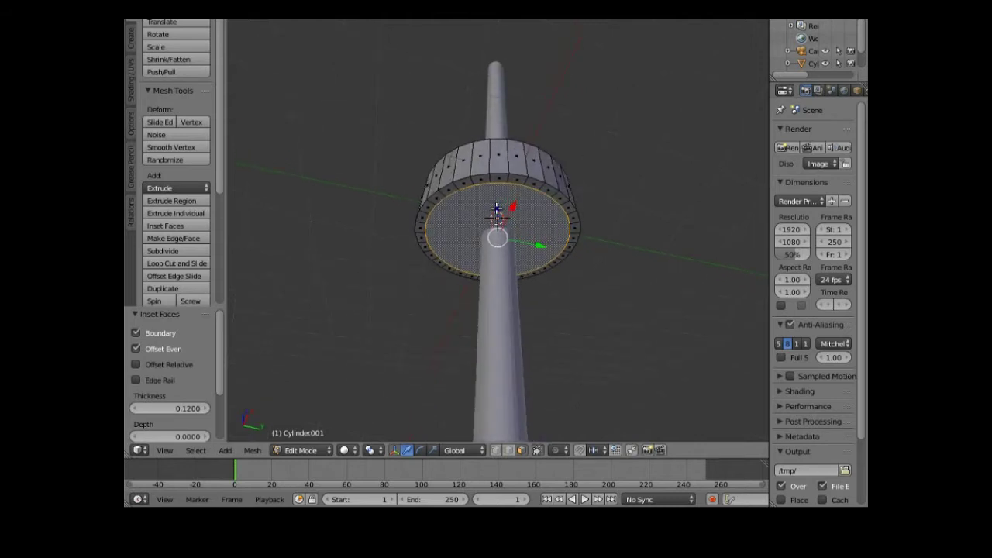
{"action": "key", "text": "g"}
{"action": "key", "text": "z"}
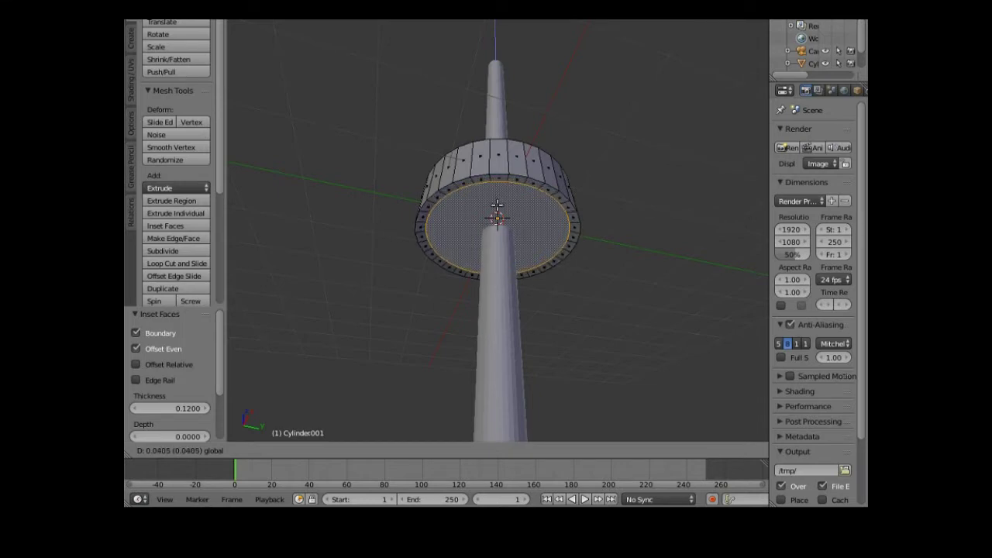
{"action": "left_click", "coordinate": [497, 205]}
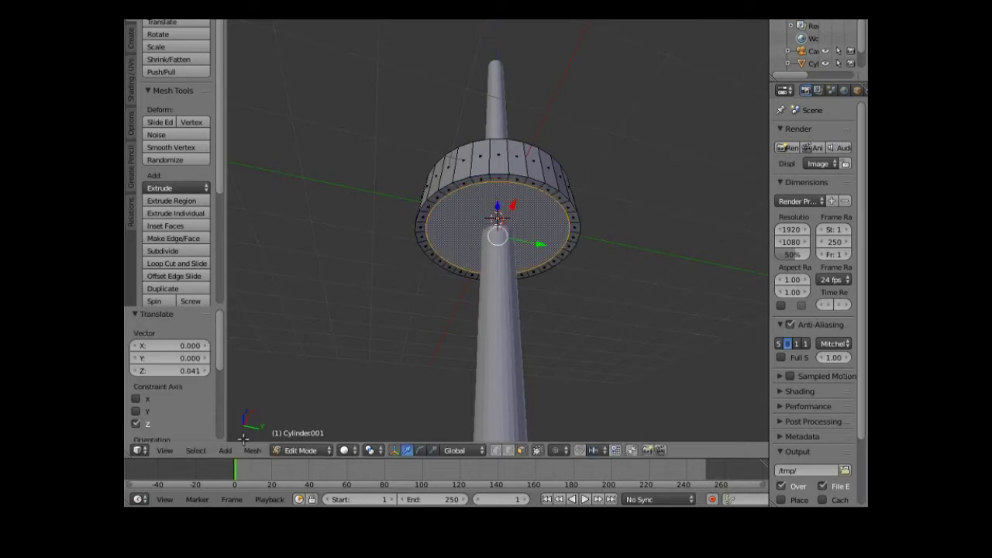
Add underside insets of 0.3525 and 0.2975, then lower the innermost face 0.185
{"action": "left_click", "coordinate": [172, 222]}
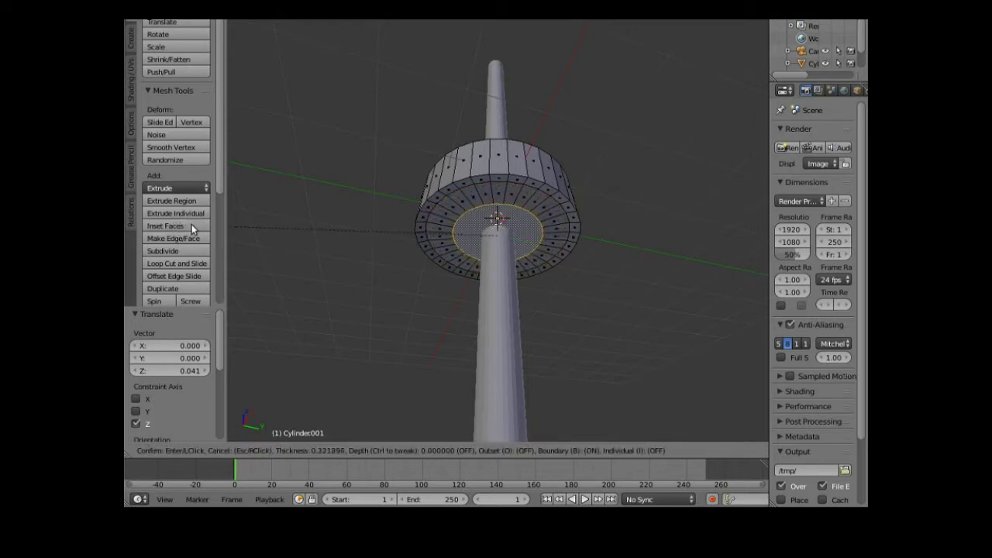
{"action": "left_click", "coordinate": [193, 223]}
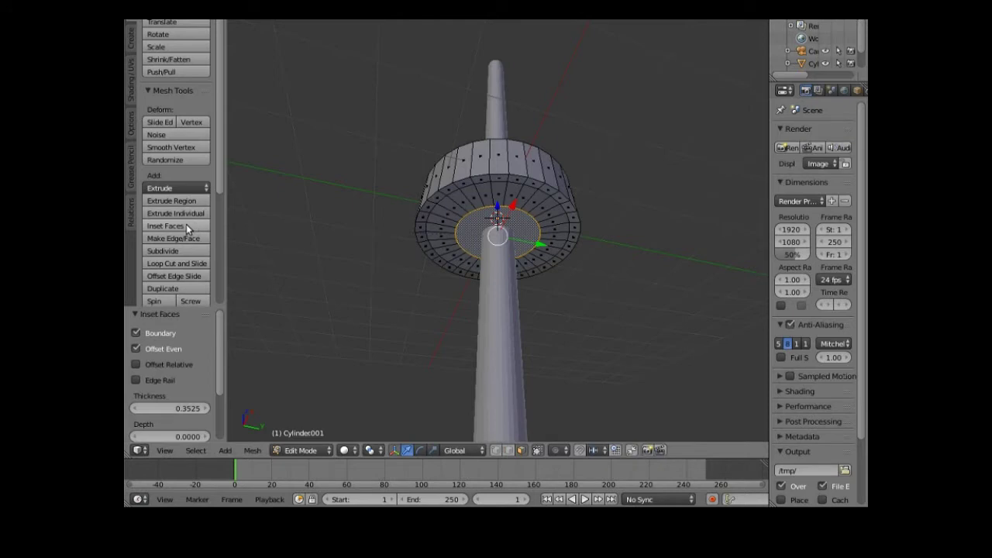
{"action": "left_click", "coordinate": [186, 224]}
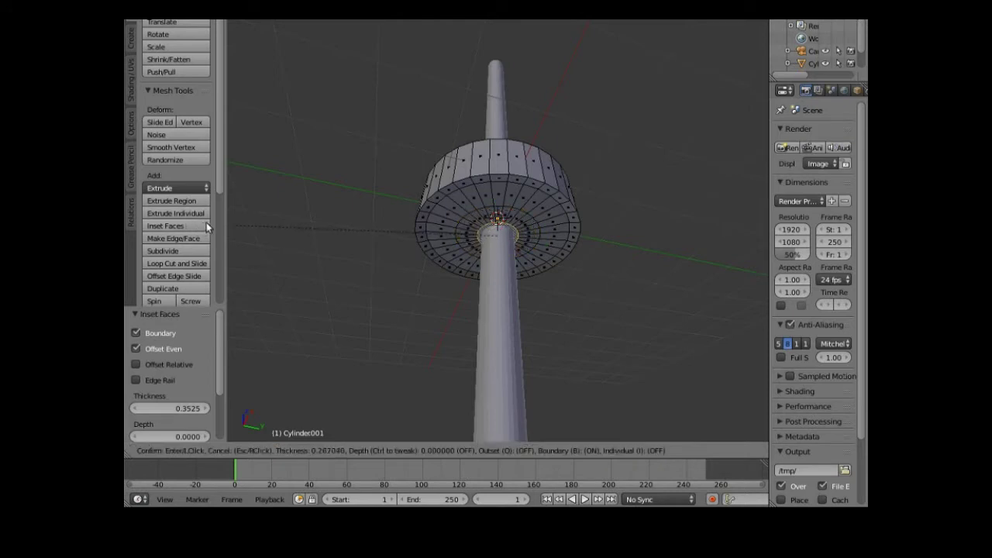
{"action": "left_click", "coordinate": [204, 222]}
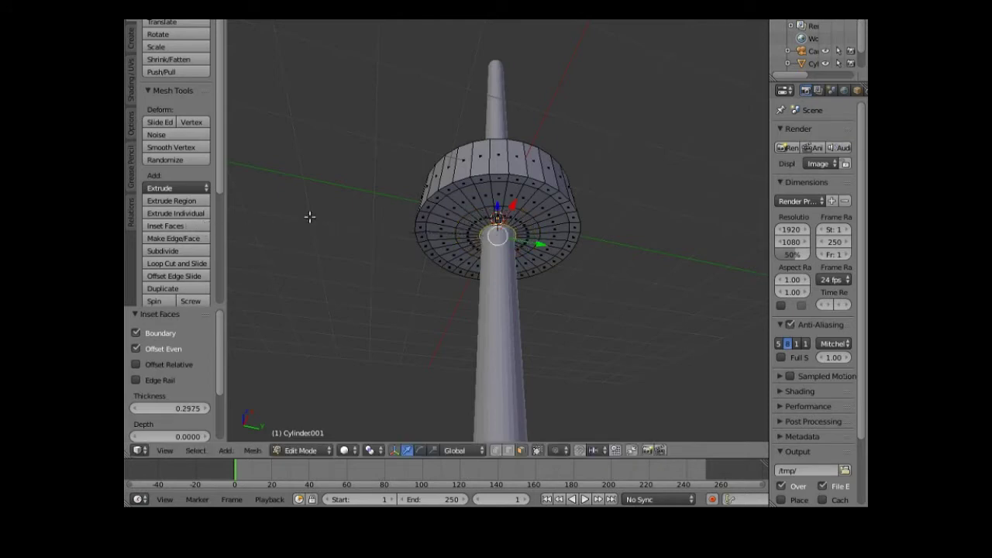
{"action": "key", "text": "g"}
{"action": "key", "text": "z"}
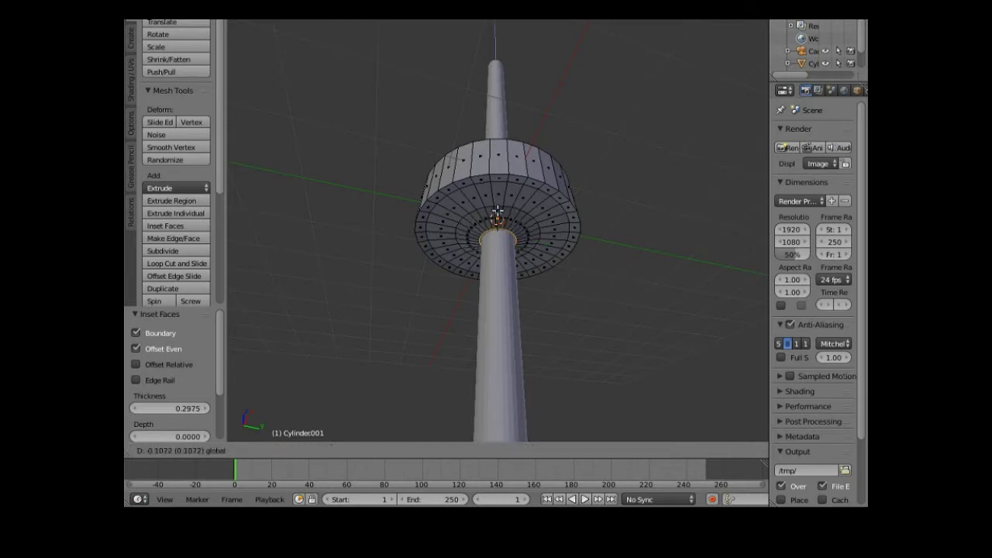
{"action": "left_click", "coordinate": [497, 216]}
Raise the innermost underside face 0.064 along Z, then select a side face strip
{"action": "middle_click_drag", "start_coordinate": [497, 216], "coordinate": [476, 327]}
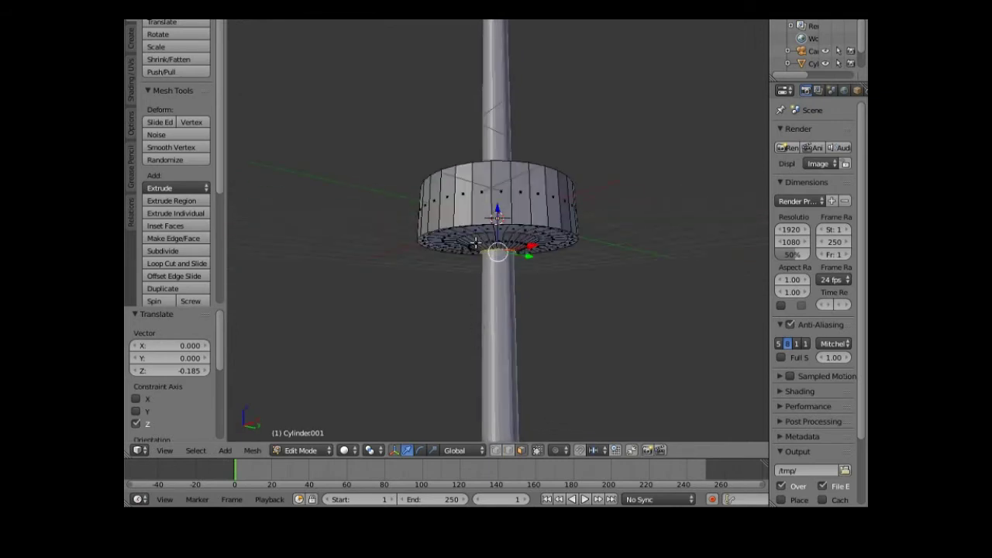
{"action": "key", "text": "g"}
{"action": "key", "text": "z"}
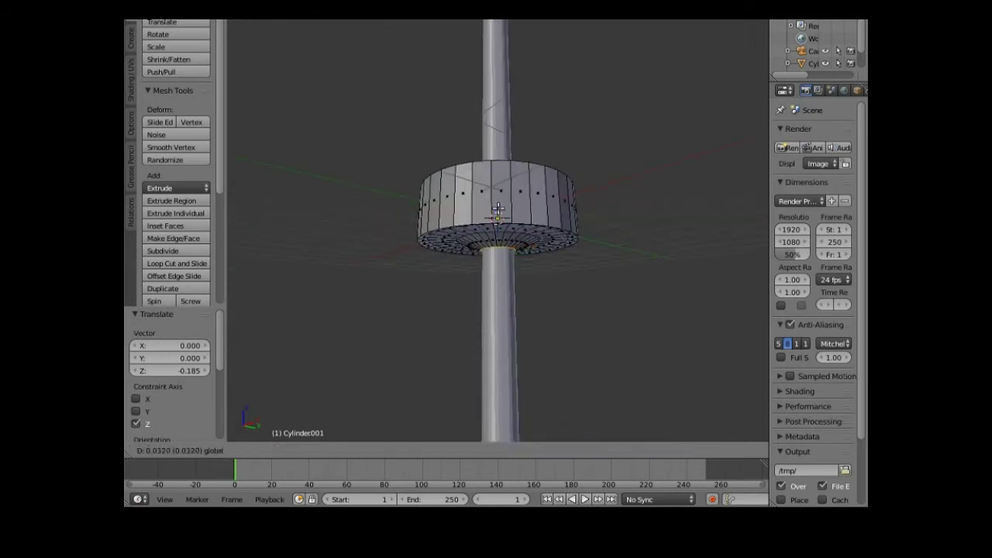
{"action": "left_click", "coordinate": [456, 284]}
{"action": "middle_click_drag", "start_coordinate": [456, 284], "coordinate": [481, 356]}
{"action": "middle_click_drag", "start_coordinate": [419, 352], "coordinate": [729, 326]}
{"action": "middle_click_drag", "start_coordinate": [459, 354], "coordinate": [537, 315]}
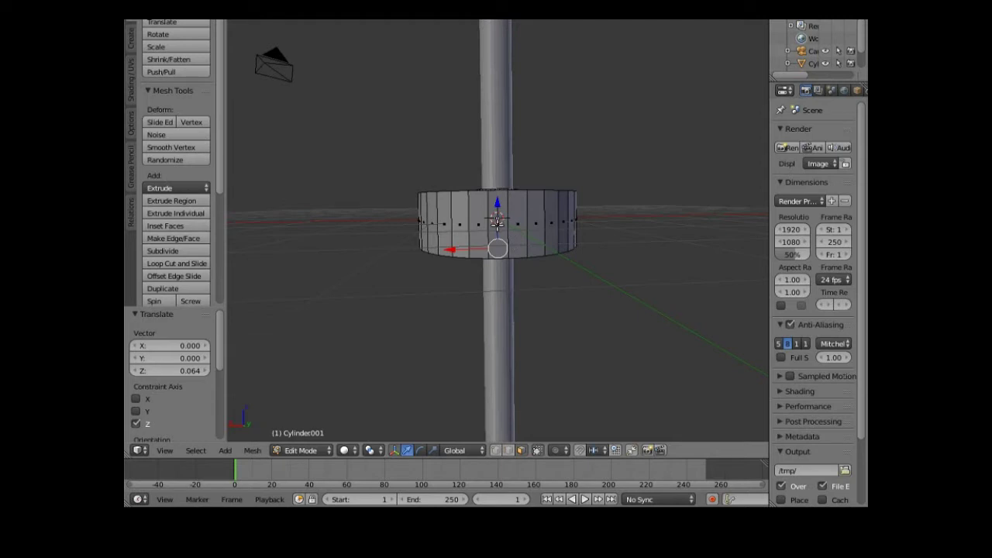
{"action": "right_click", "coordinate": [498, 227]}
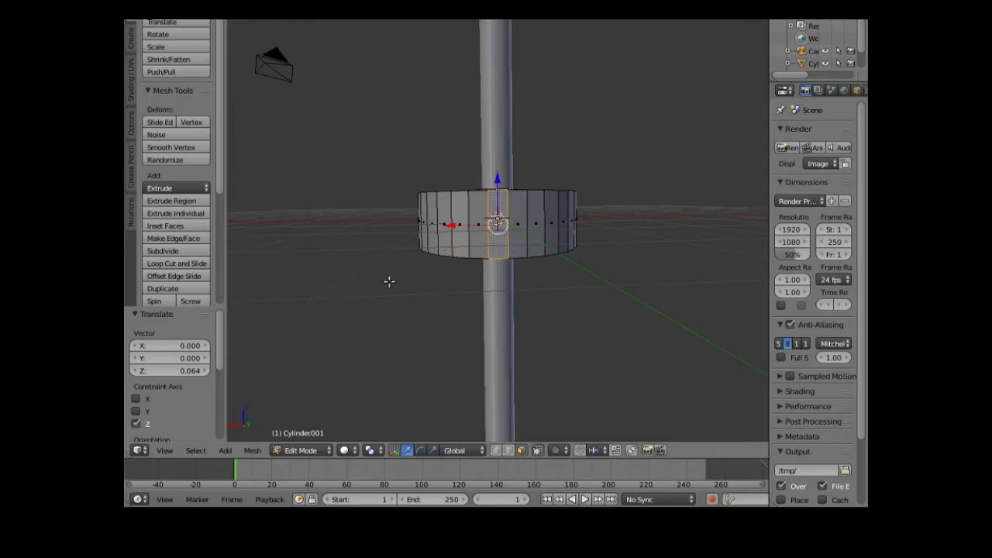
Inset the side face strip by 0.0429 and squash the panel along Z
{"action": "left_click", "coordinate": [175, 225]}
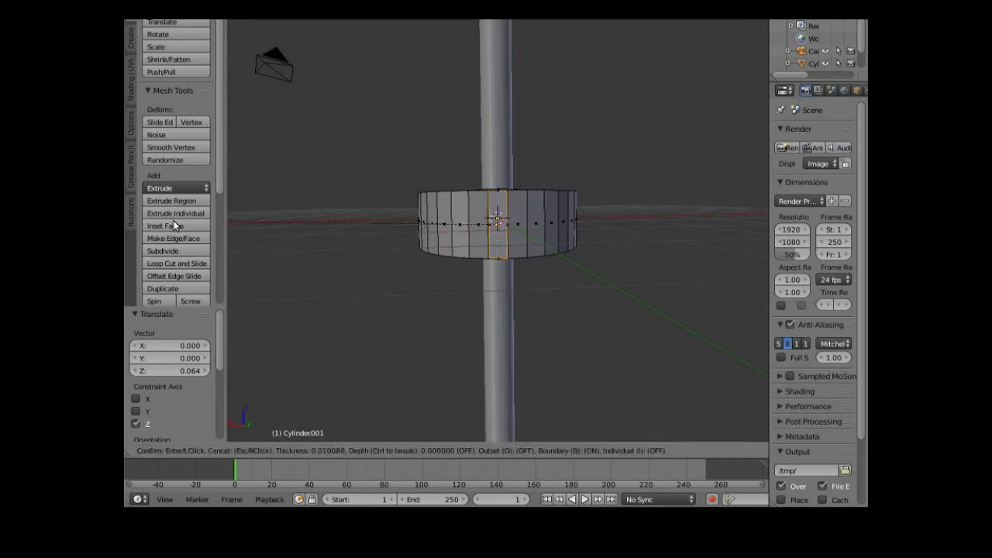
{"action": "left_click", "coordinate": [176, 223]}
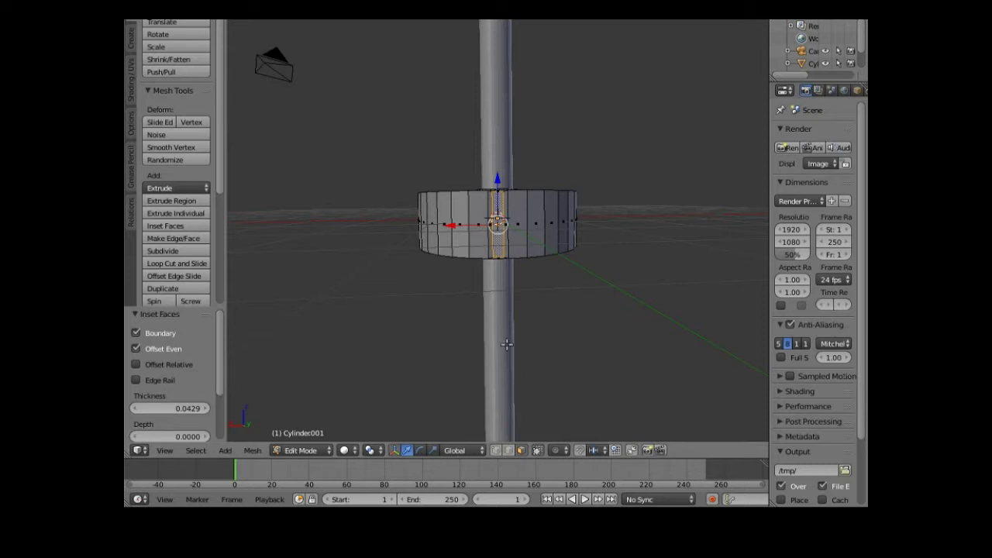
{"action": "key", "text": "s"}
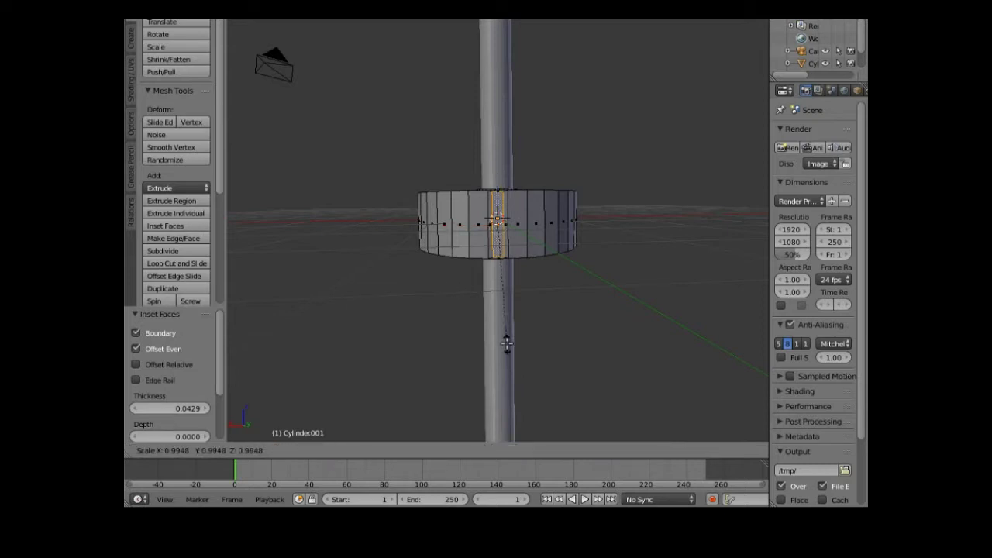
{"action": "key", "text": "z"}
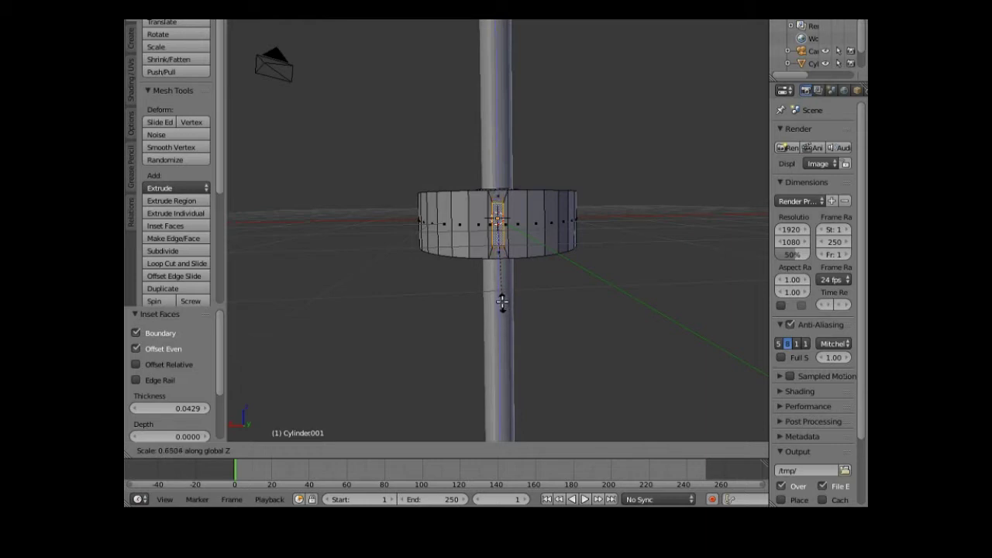
{"action": "left_click", "coordinate": [502, 302]}
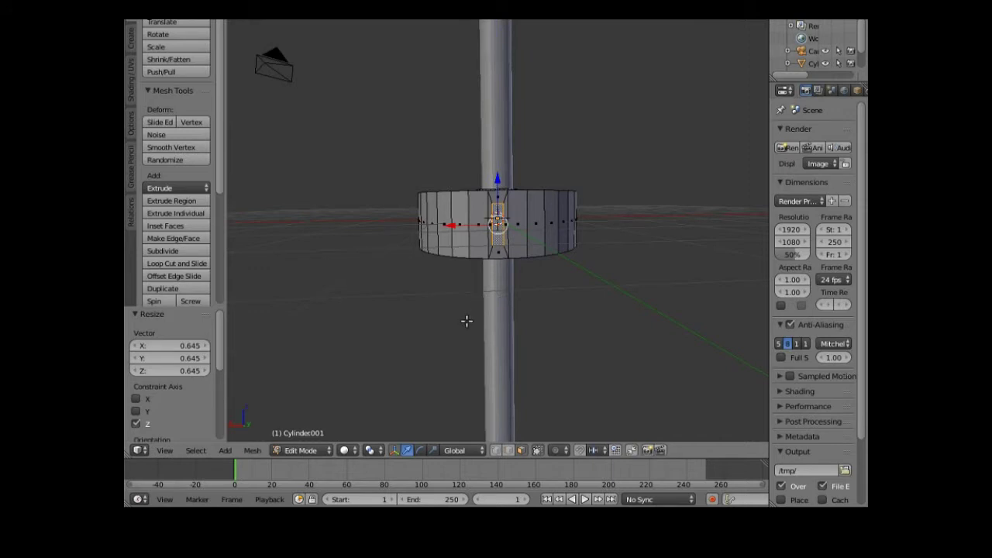
Scale the side panel to 0.795 and shift it -0.058 along Y
{"action": "key", "text": "s"}
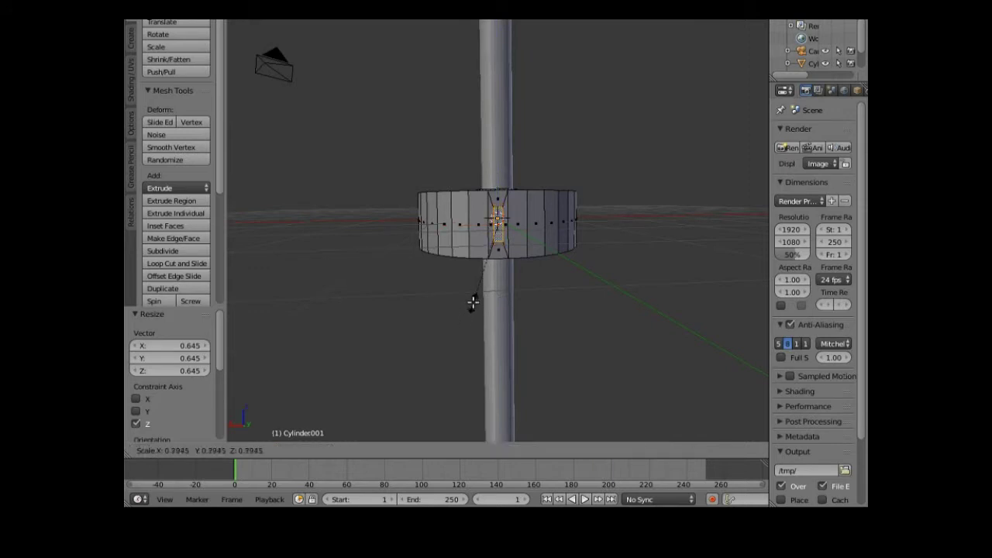
{"action": "left_click", "coordinate": [465, 308]}
{"action": "middle_click_drag", "start_coordinate": [472, 319], "coordinate": [483, 376]}
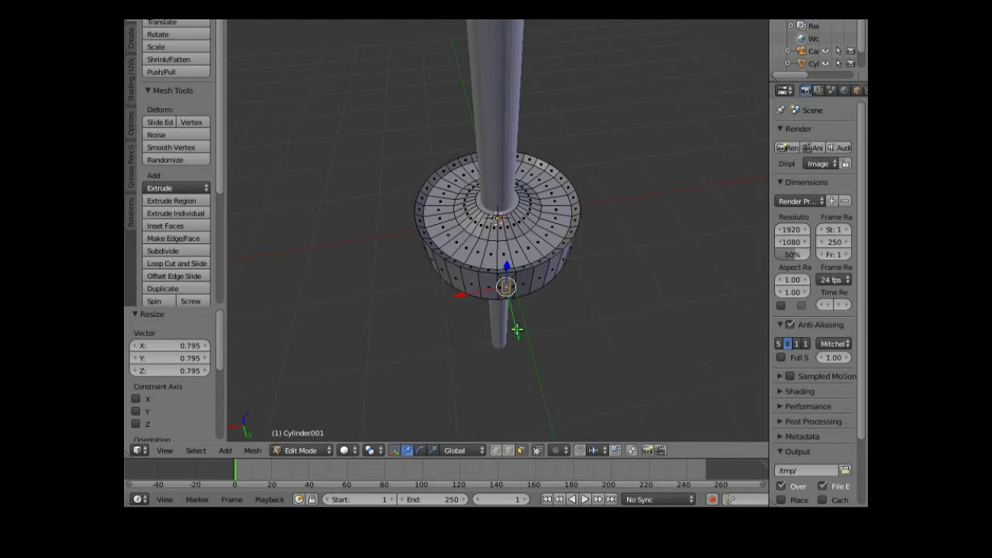
{"action": "left_click_drag", "start_coordinate": [517, 330], "coordinate": [518, 326]}
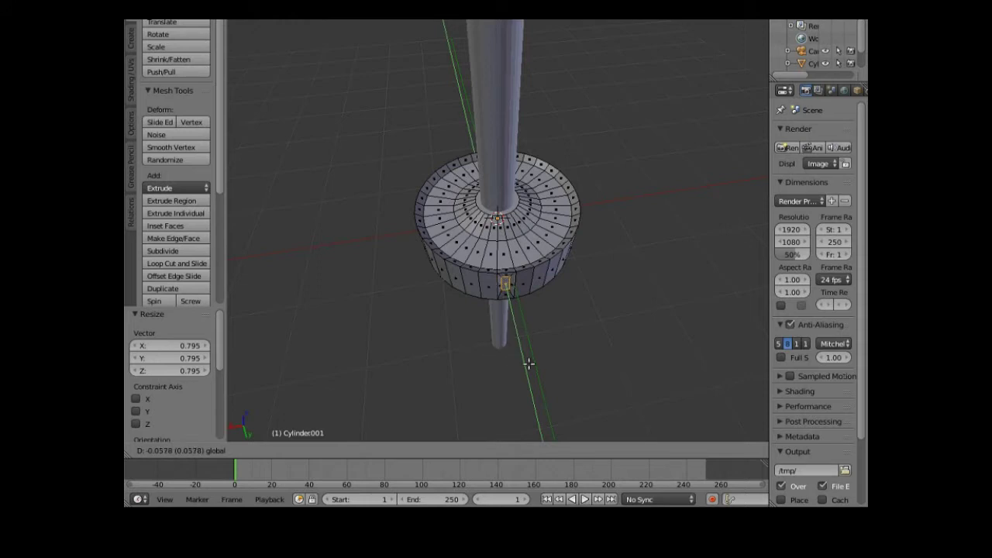
{"action": "left_click", "coordinate": [485, 364]}
{"action": "middle_click_drag", "start_coordinate": [489, 365], "coordinate": [651, 361]}
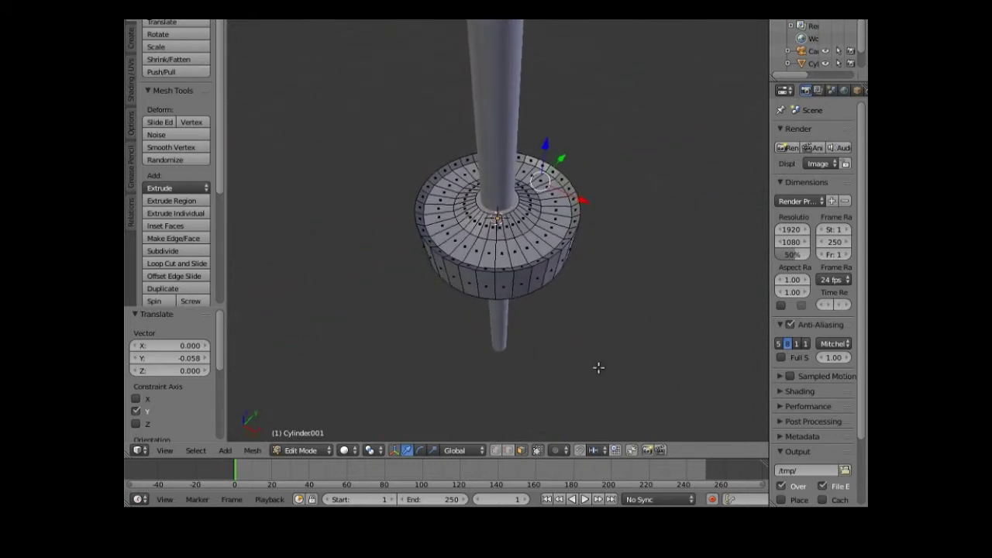
{"action": "middle_click_drag", "start_coordinate": [492, 361], "coordinate": [549, 305]}
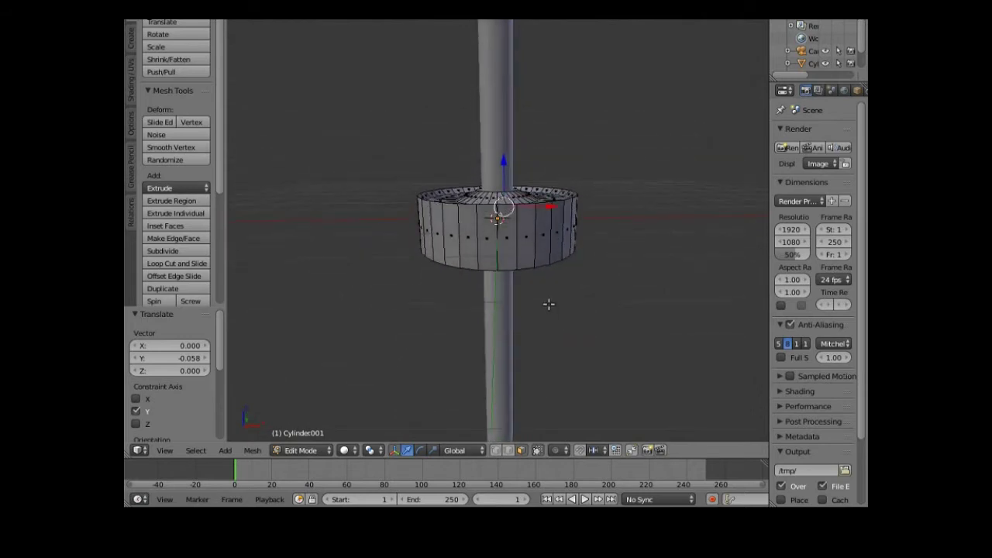
Inset another side face, squash it to 0.796 along Z, and scale it to 0.905
{"action": "right_click", "coordinate": [488, 235]}
{"action": "left_click", "coordinate": [173, 224]}
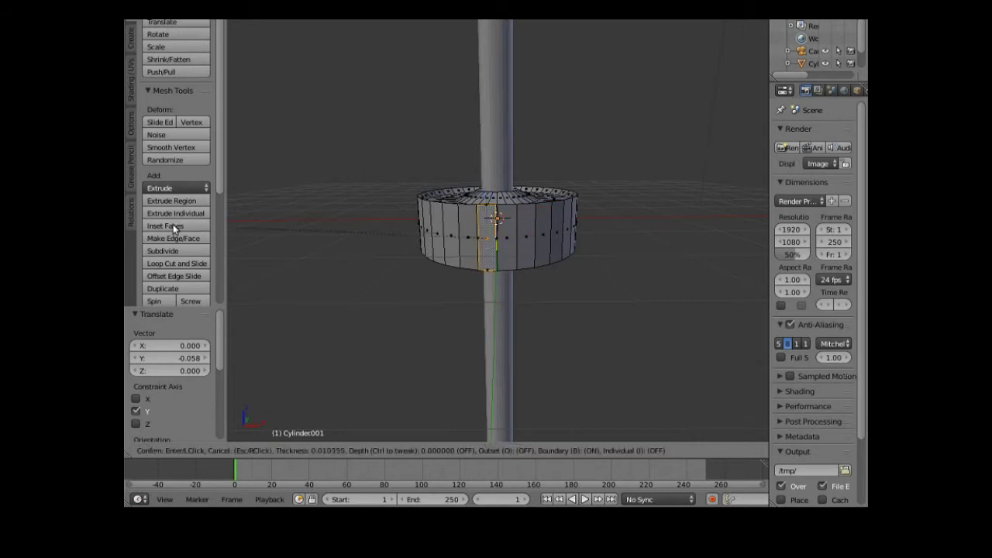
{"action": "left_click", "coordinate": [175, 225]}
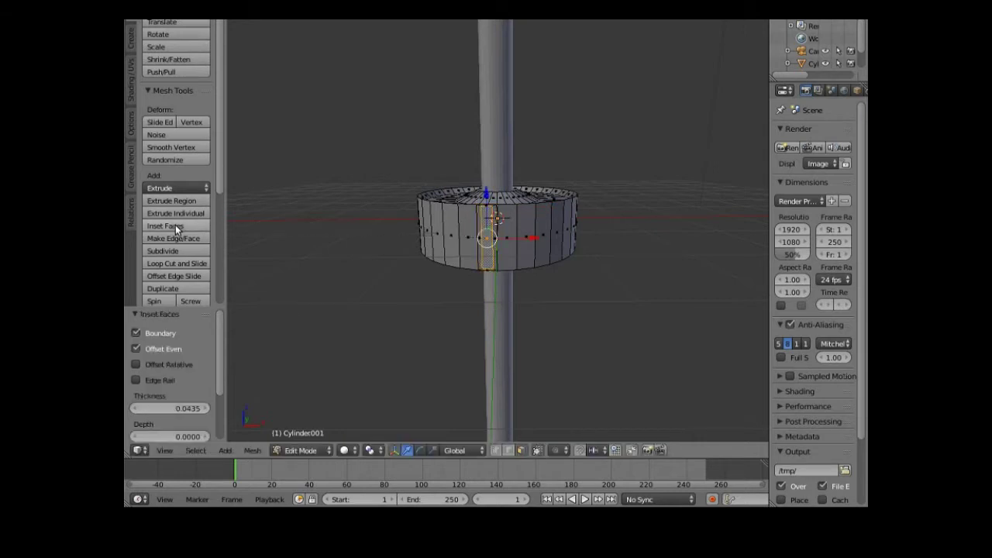
{"action": "key", "text": "s"}
{"action": "key", "text": "z"}
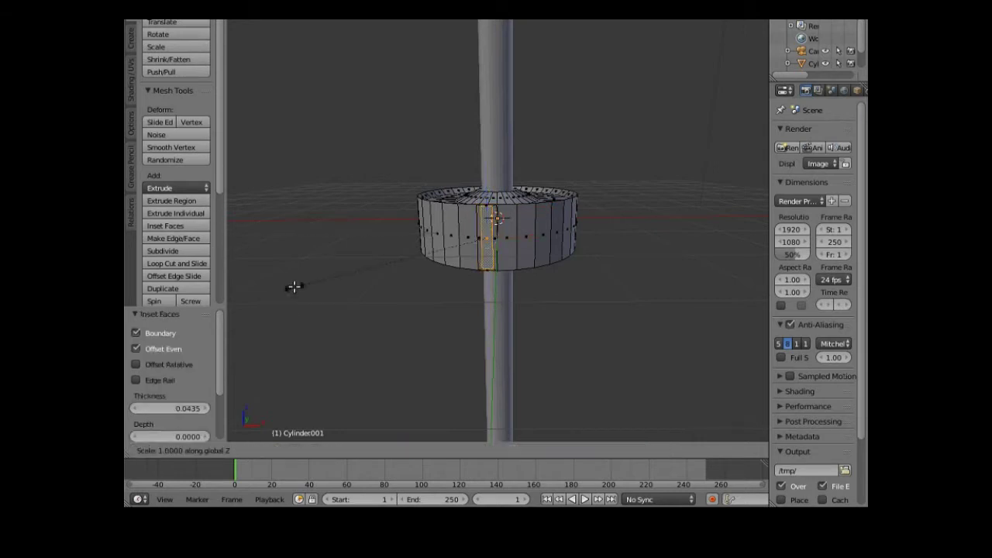
{"action": "left_click", "coordinate": [334, 276]}
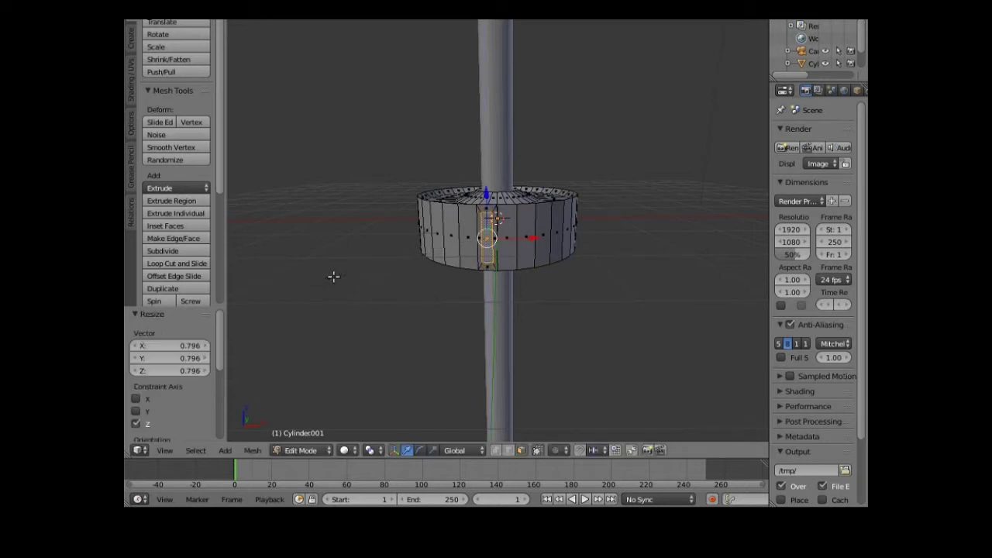
{"action": "key", "text": "s"}
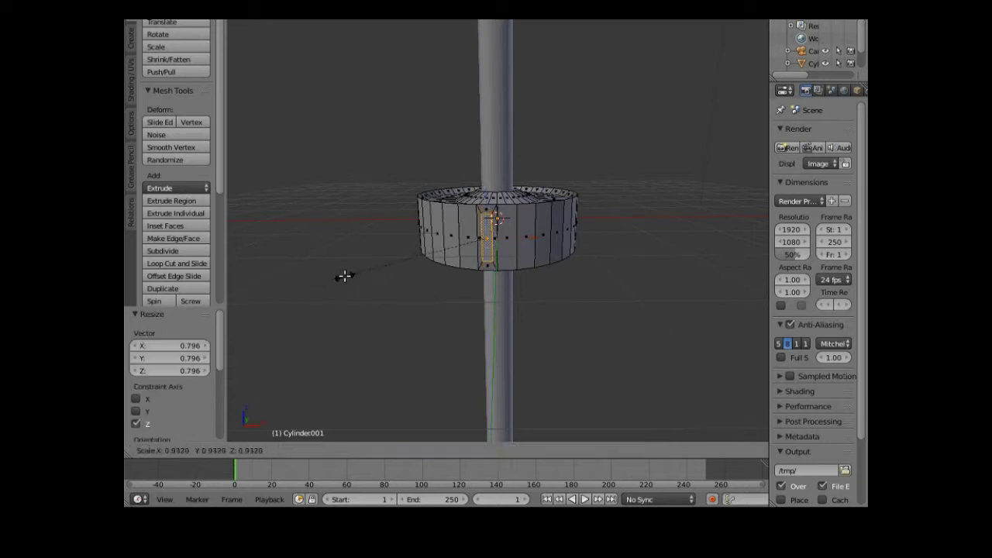
{"action": "left_click", "coordinate": [349, 277]}
Move the new panel 0.065 along Y and orbit to inspect the ring
{"action": "middle_click_drag", "start_coordinate": [361, 295], "coordinate": [343, 338]}
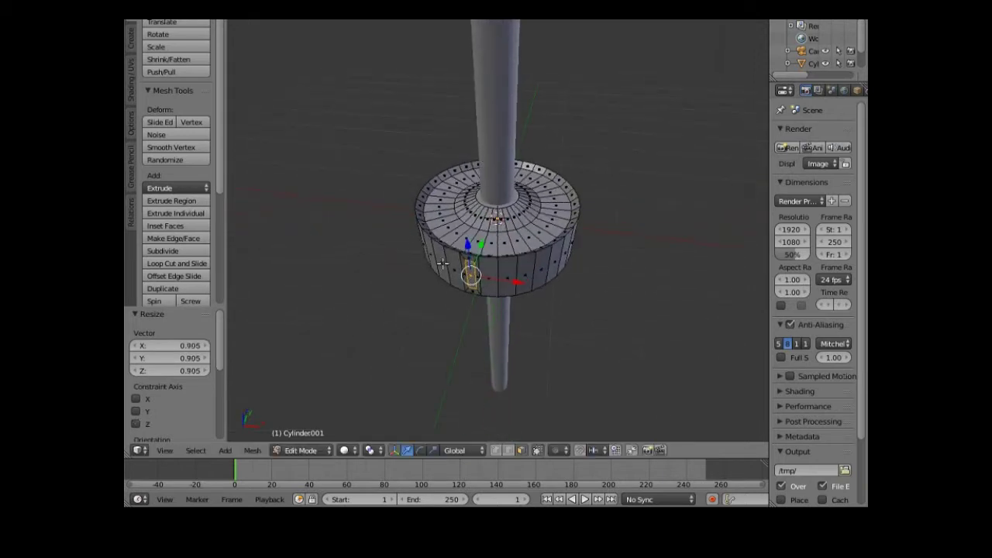
{"action": "key", "text": "g"}
{"action": "key", "text": "y"}
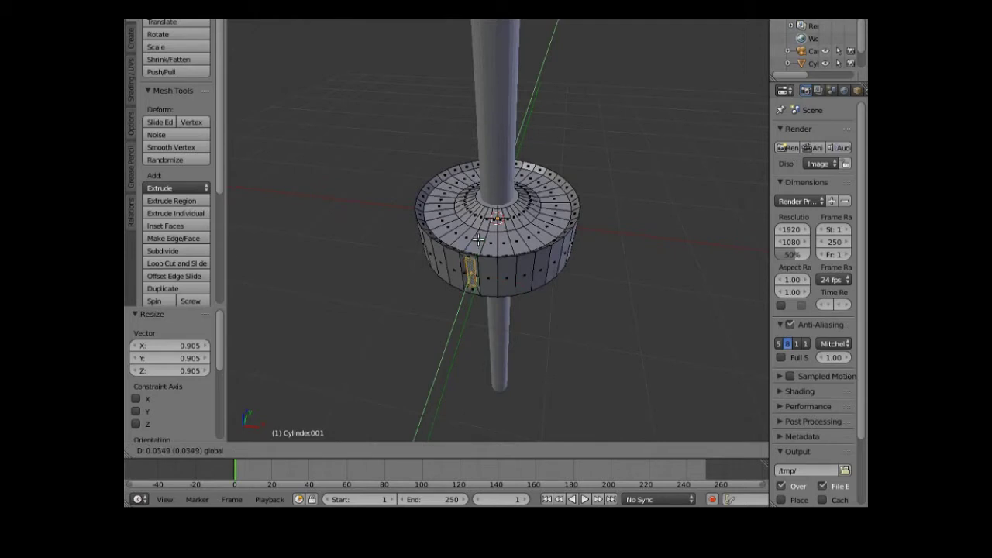
{"action": "left_click", "coordinate": [480, 241]}
{"action": "middle_click_drag", "start_coordinate": [431, 316], "coordinate": [368, 184]}
{"action": "middle_click_drag", "start_coordinate": [514, 245], "coordinate": [550, 314]}
{"action": "middle_click_drag", "start_coordinate": [557, 273], "coordinate": [463, 306]}
{"action": "middle_click_drag", "start_coordinate": [400, 309], "coordinate": [326, 313]}
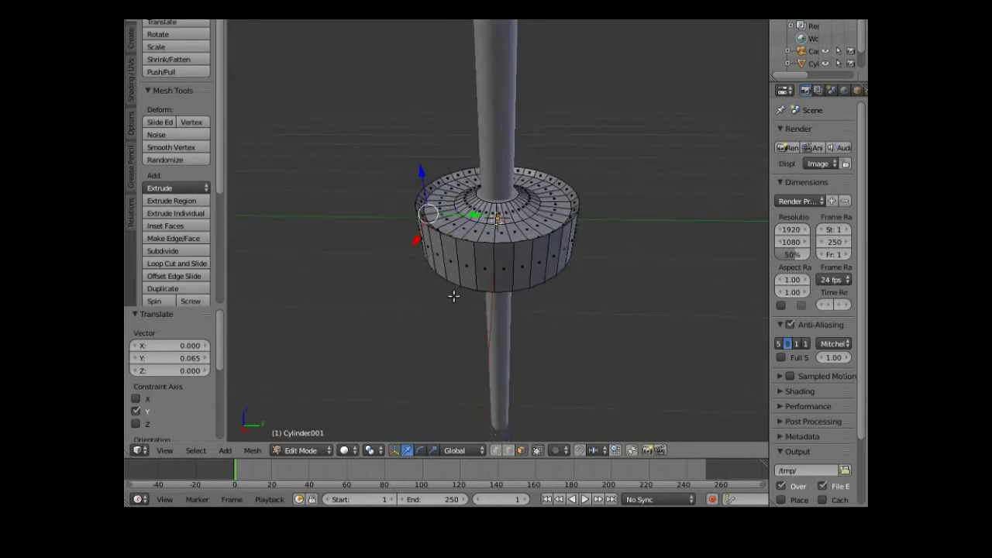
Inset another side face of the ring, squash it along Z to 0.311, and raise it 0.211
{"action": "right_click", "coordinate": [505, 269]}
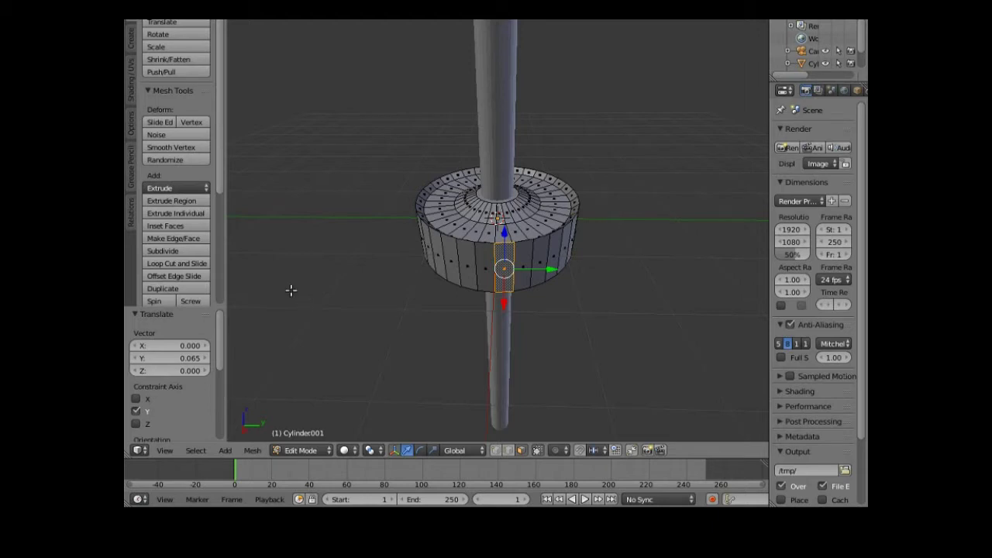
{"action": "left_click", "coordinate": [162, 225]}
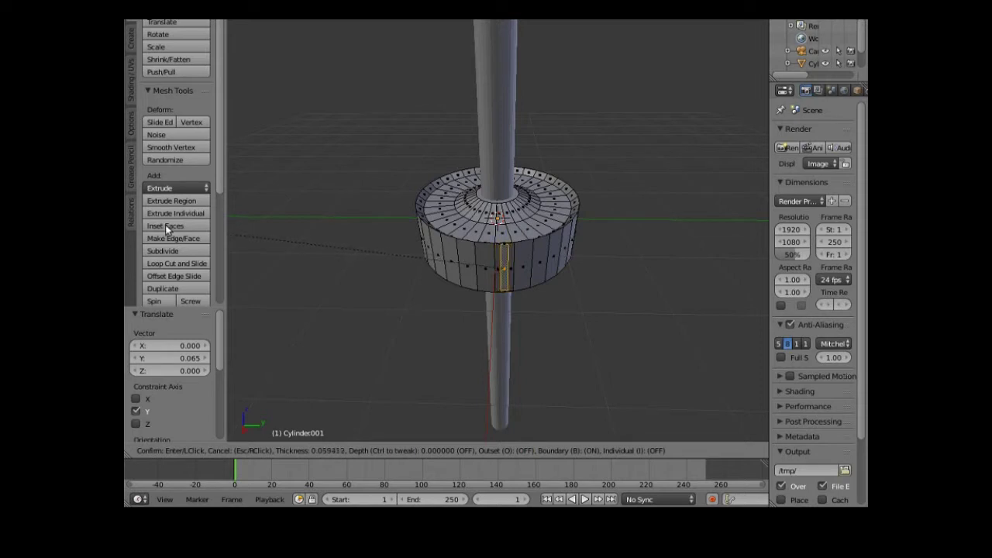
{"action": "left_click", "coordinate": [163, 226]}
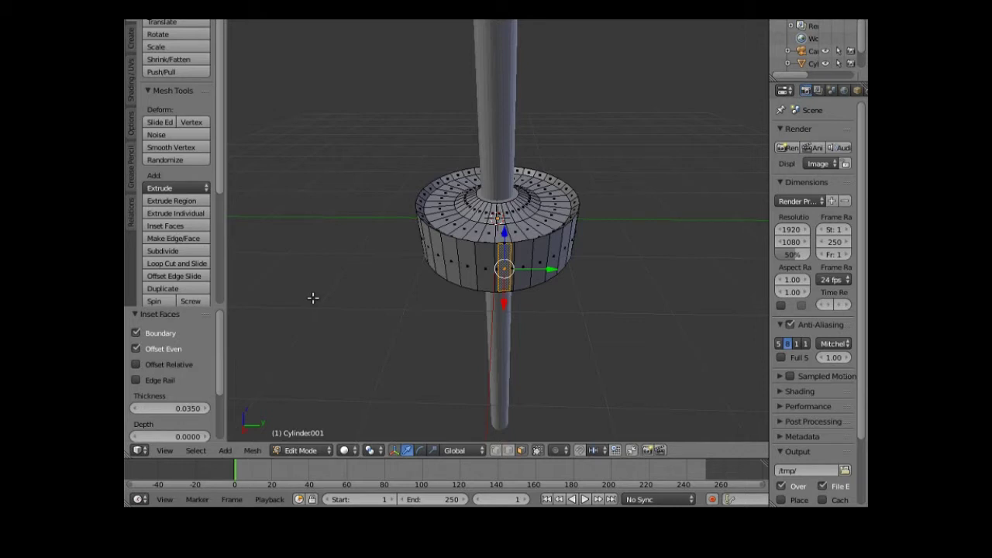
{"action": "key", "text": "s"}
{"action": "key", "text": "z"}
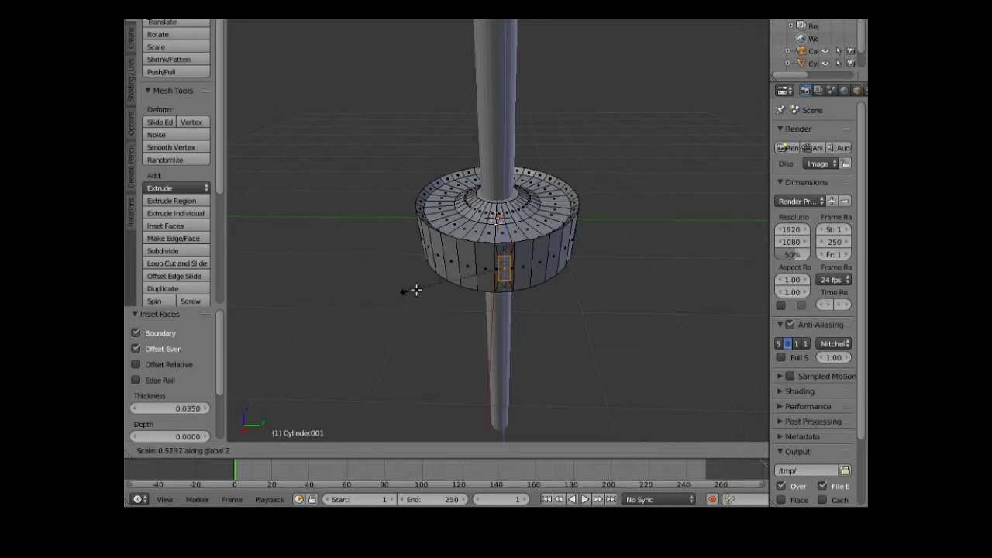
{"action": "left_click", "coordinate": [448, 287]}
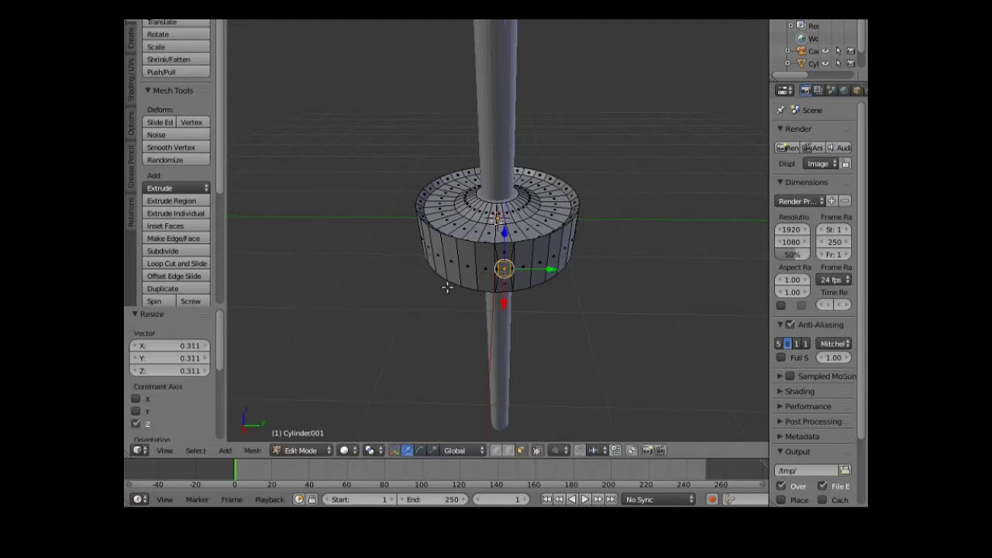
{"action": "left_click_drag", "start_coordinate": [502, 231], "coordinate": [502, 220]}
Extrude the inset face 0.073 outward into a small raised nub
{"action": "middle_click_drag", "start_coordinate": [471, 298], "coordinate": [510, 321]}
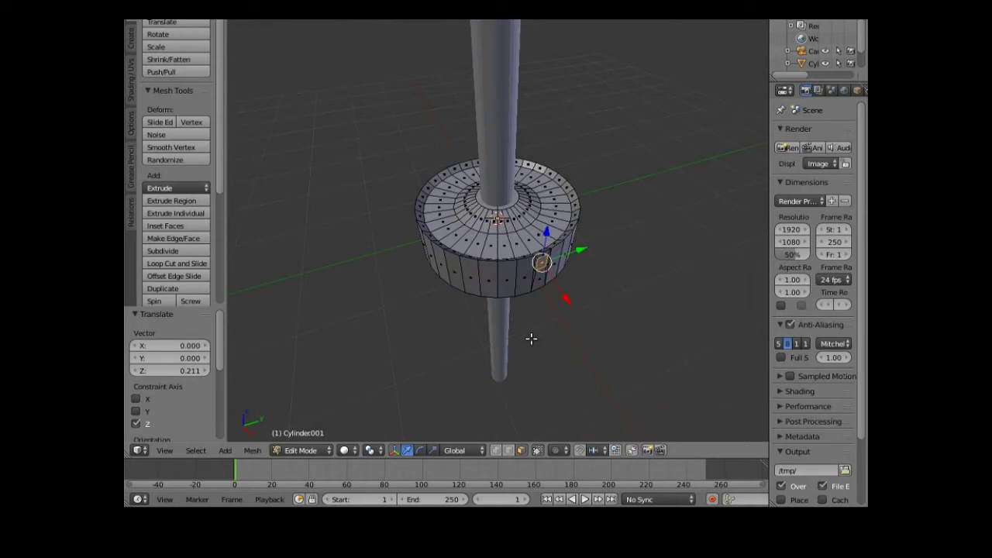
{"action": "key", "text": "e"}
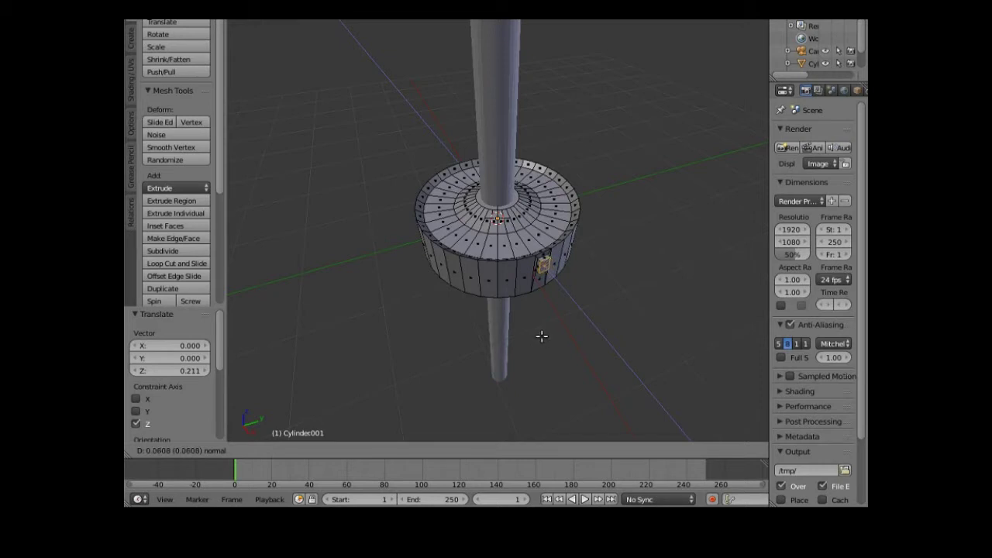
{"action": "left_click", "coordinate": [543, 336]}
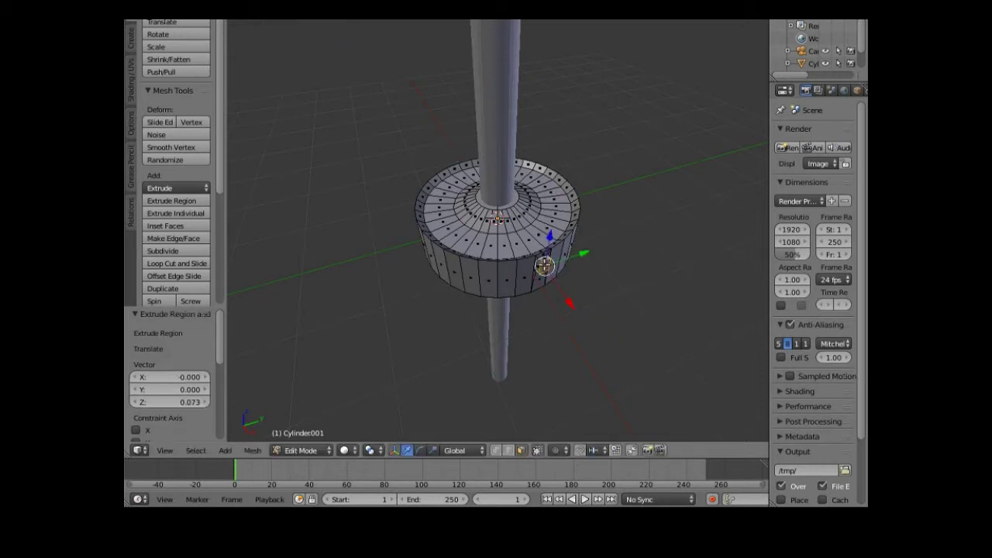
{"action": "scroll", "coordinate": [545, 266], "scroll_direction": "up", "scroll_amount": 3}
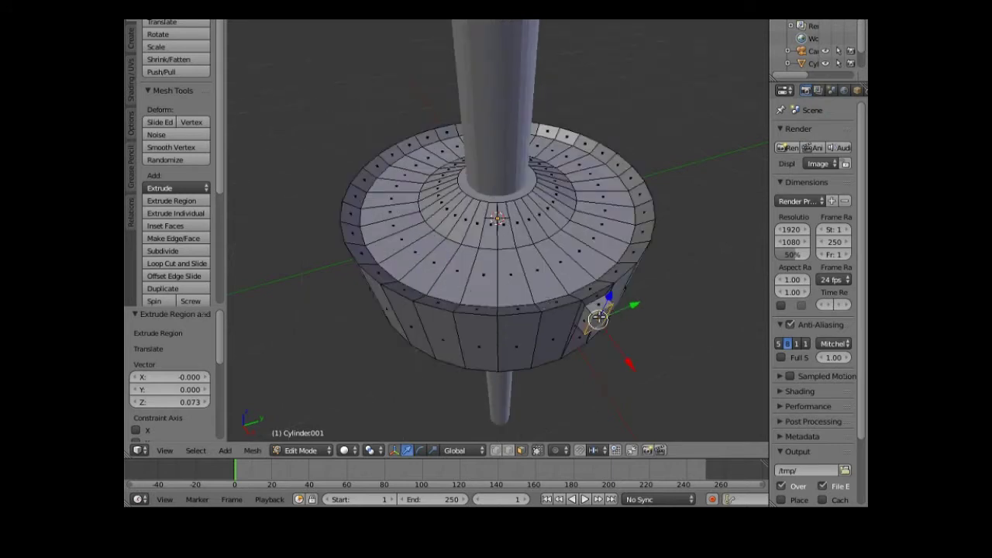
Inset the nub's outer face, squash it along Z to 0.451, extrude it, and begin another inset
{"action": "middle_click_drag", "start_coordinate": [587, 351], "coordinate": [551, 304]}
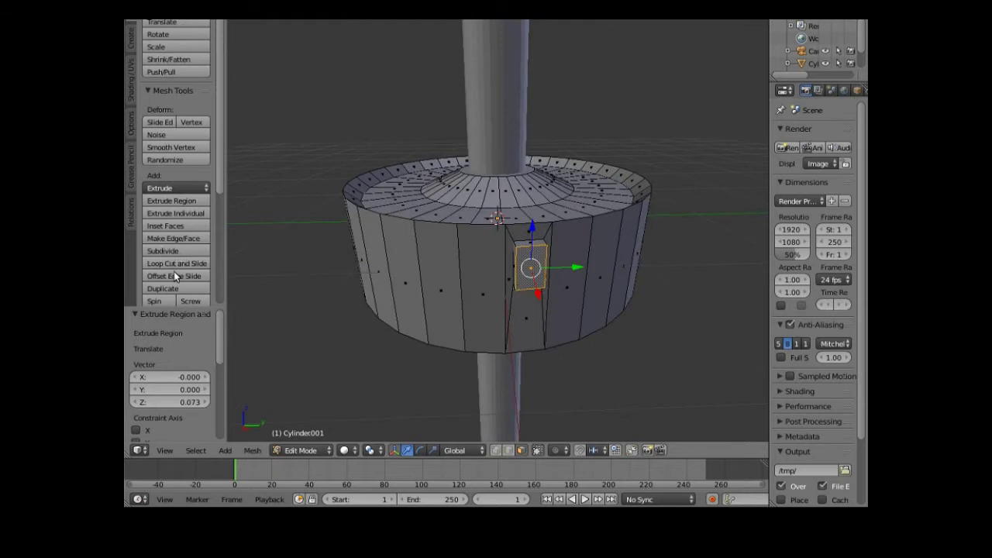
{"action": "left_click", "coordinate": [173, 226]}
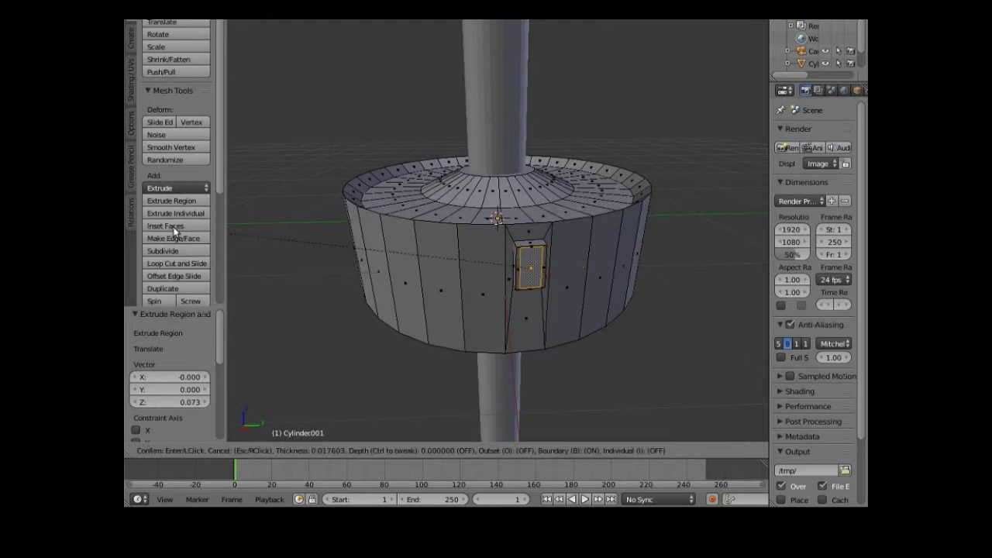
{"action": "left_click", "coordinate": [173, 229]}
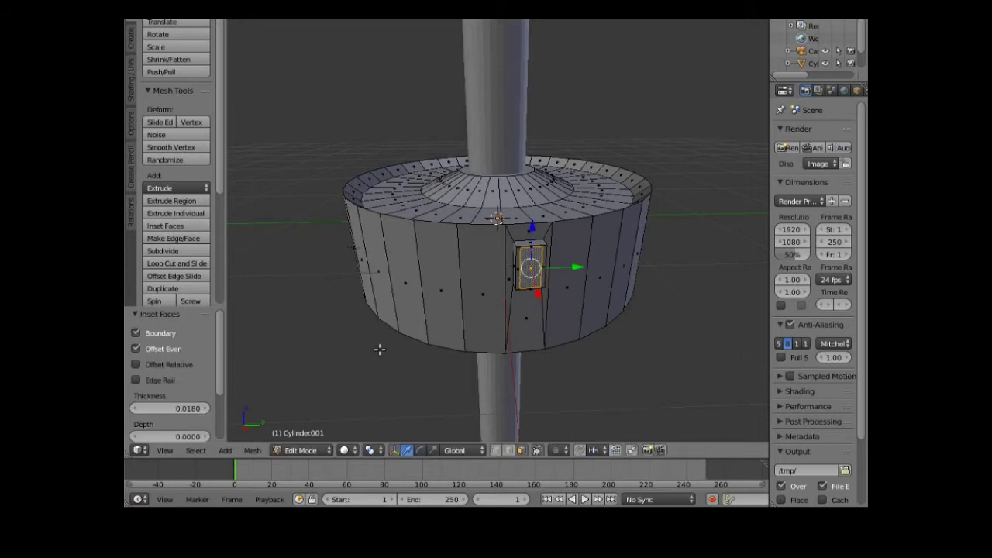
{"action": "key", "text": "s"}
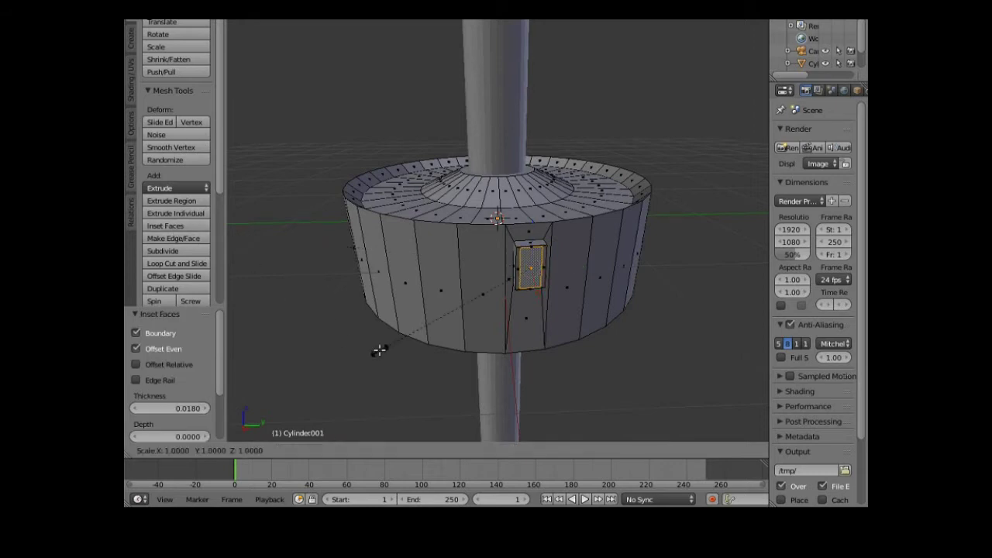
{"action": "key", "text": "z"}
{"action": "key", "text": "z"}
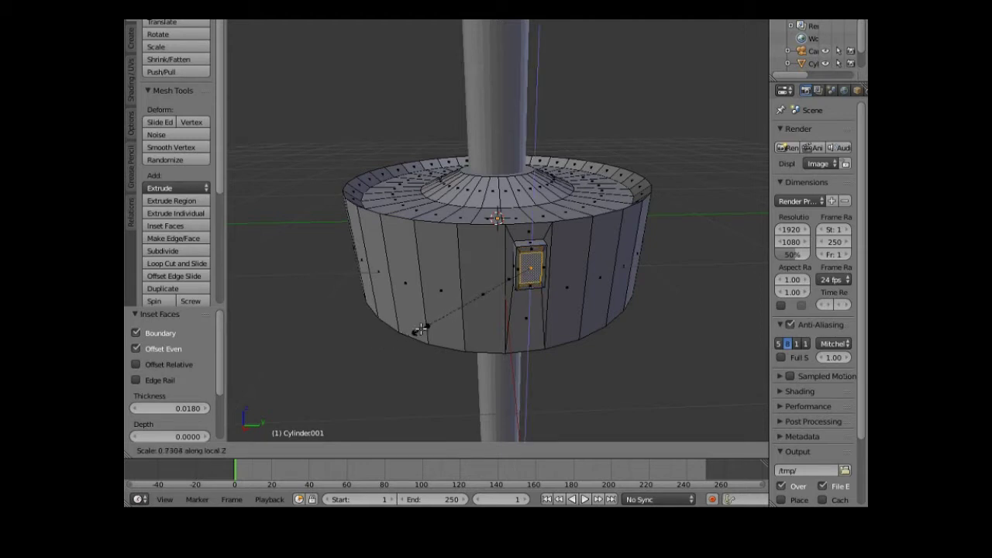
{"action": "left_click", "coordinate": [462, 303]}
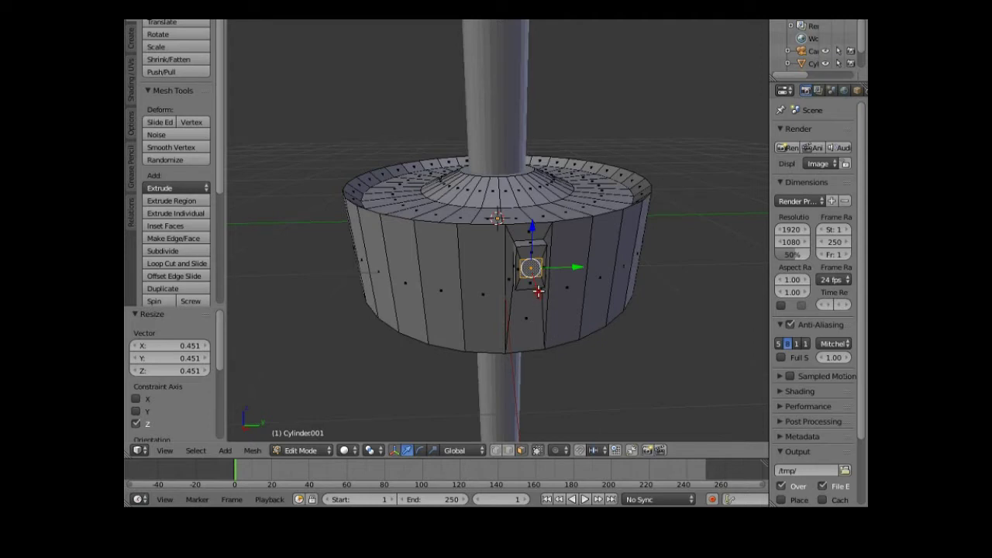
{"action": "key", "text": "e"}
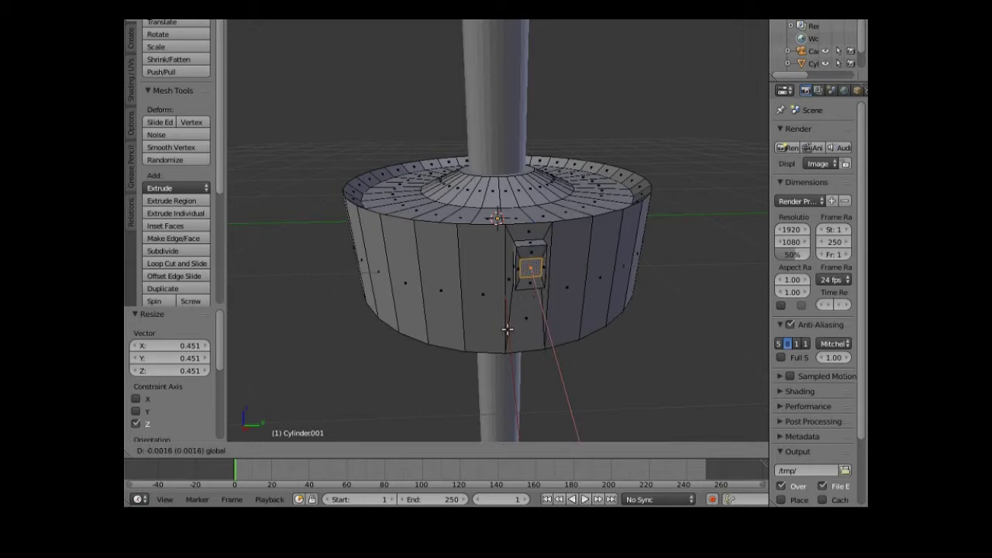
{"action": "left_click", "coordinate": [506, 329]}
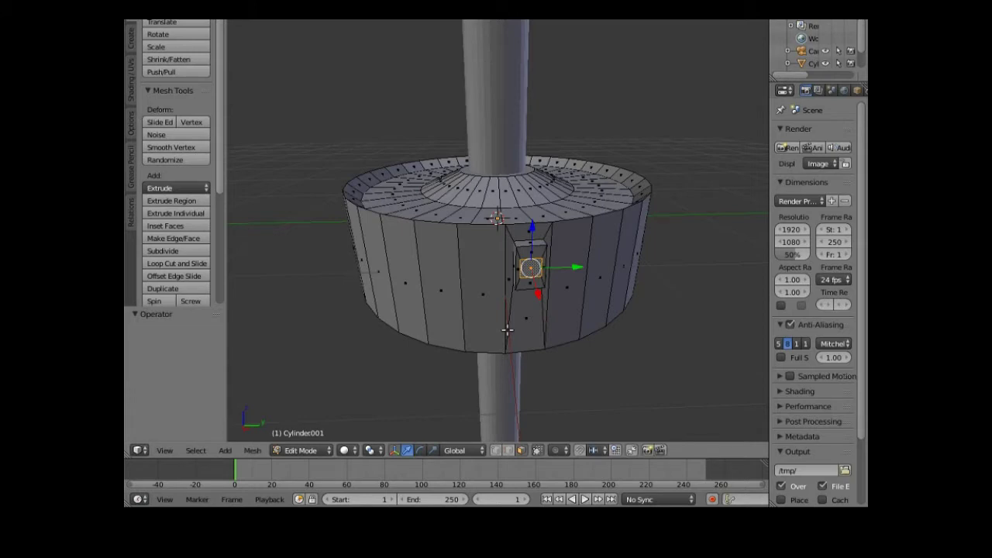
{"action": "left_click", "coordinate": [166, 225]}
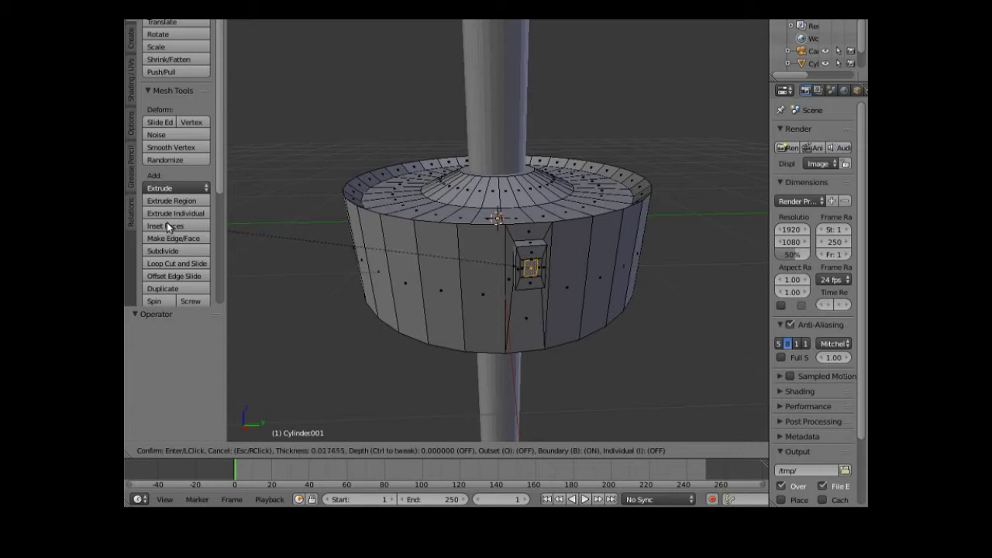
Squash the inset face to 0.845 along Z, shift it along X, and extrude it 0.085
{"action": "left_click", "coordinate": [167, 221]}
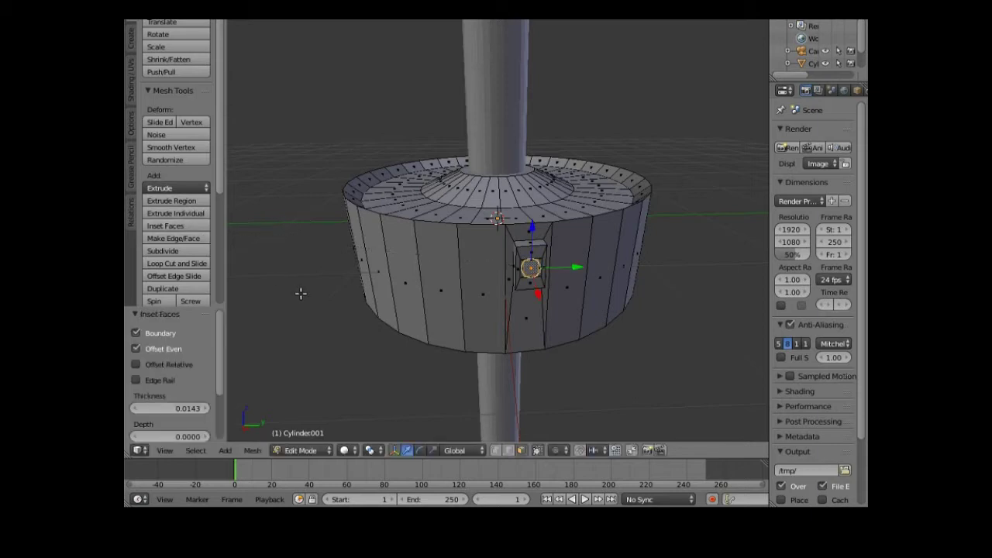
{"action": "key", "text": "s"}
{"action": "key", "text": "z"}
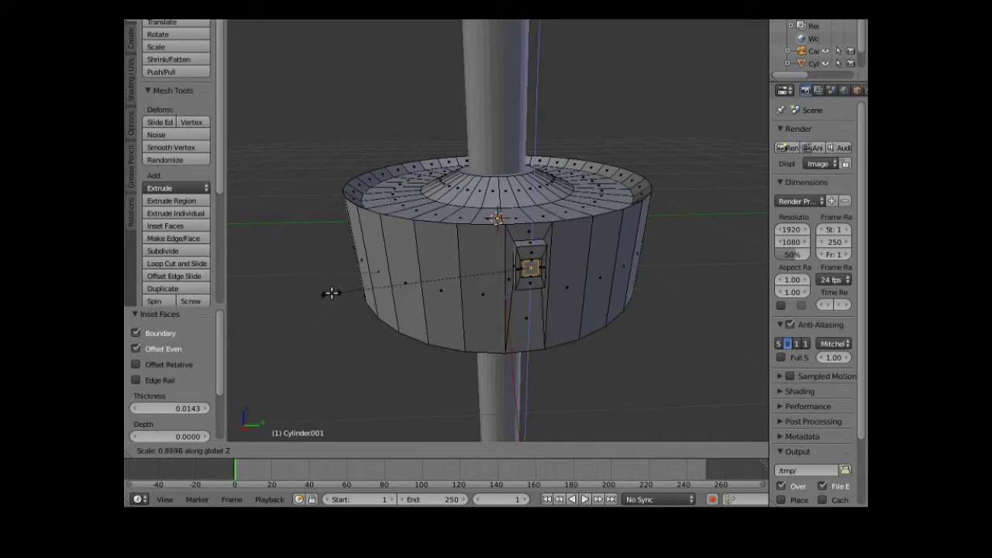
{"action": "left_click", "coordinate": [337, 293]}
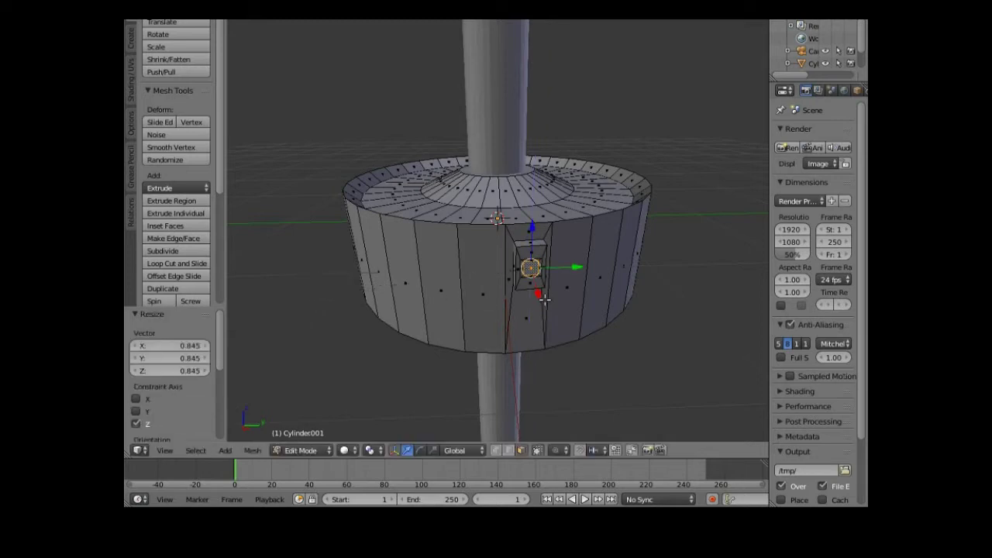
{"action": "left_click_drag", "start_coordinate": [538, 293], "coordinate": [531, 293]}
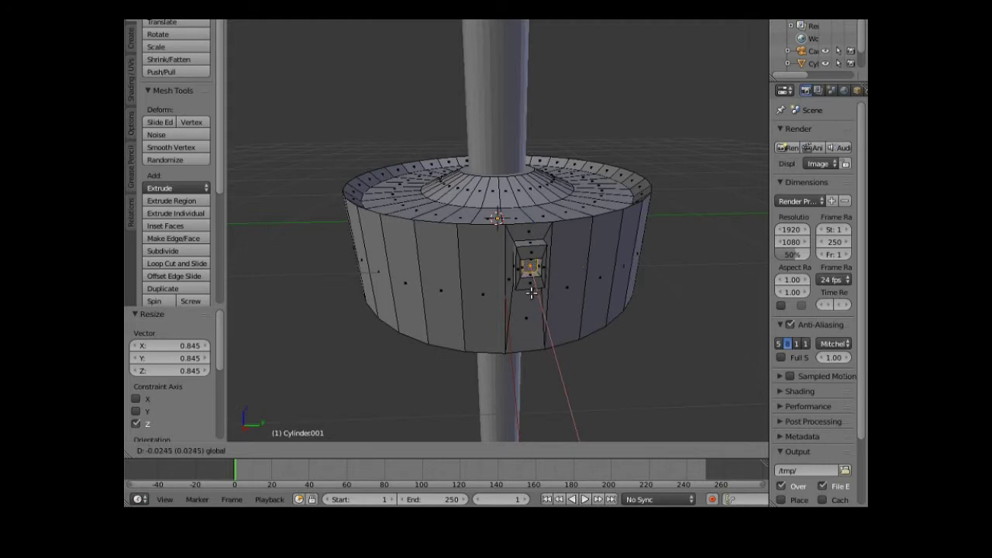
{"action": "left_click_drag", "start_coordinate": [531, 293], "coordinate": [530, 290]}
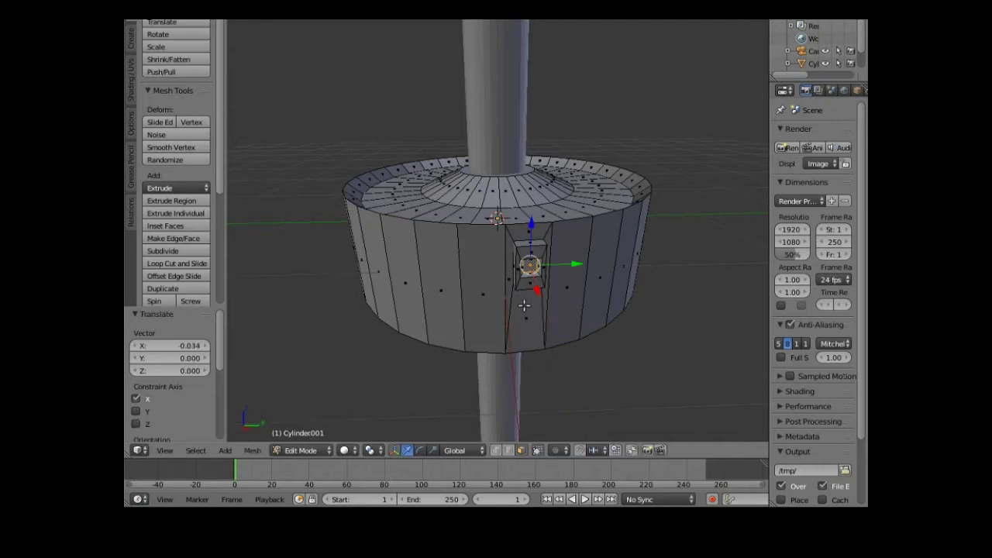
{"action": "key", "text": "e"}
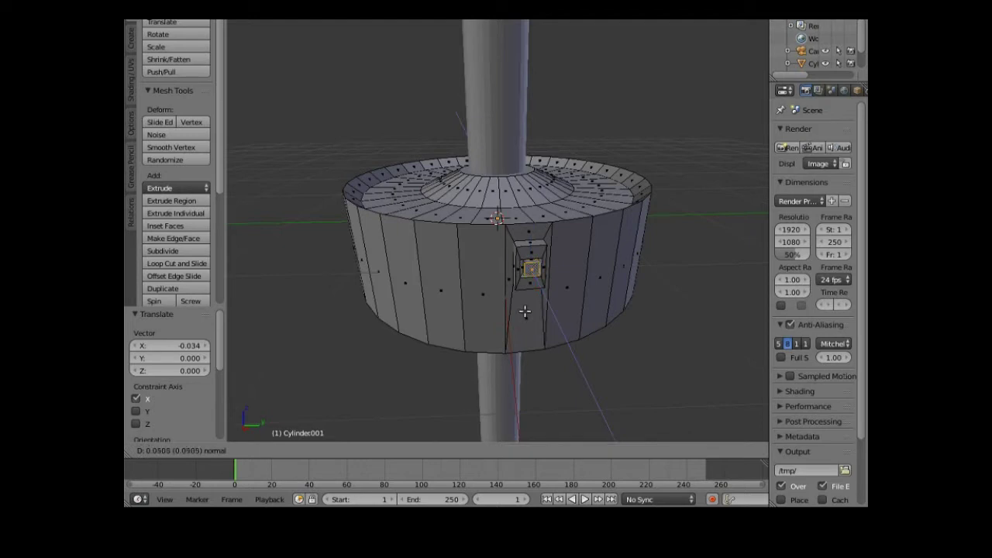
{"action": "left_click", "coordinate": [525, 315]}
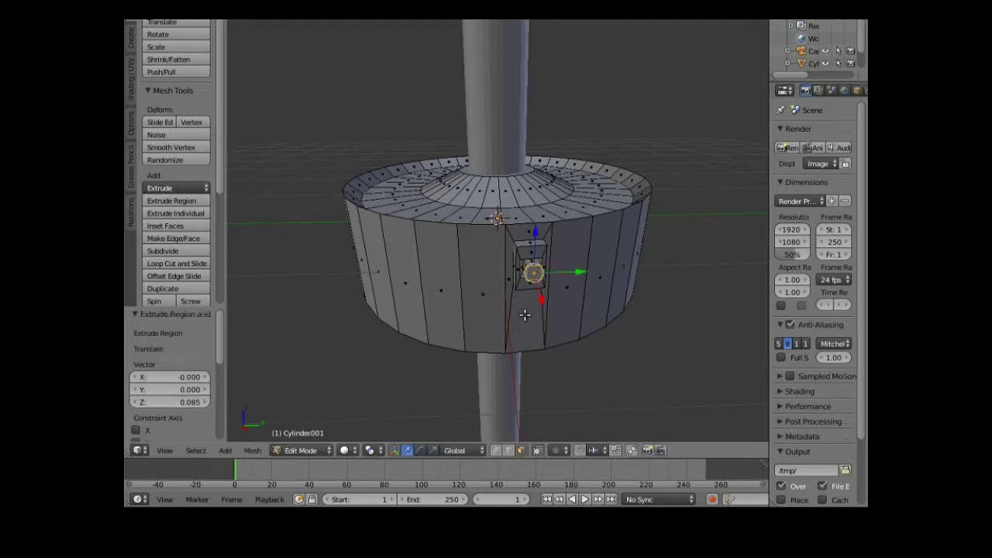
{"action": "middle_click_drag", "start_coordinate": [497, 339], "coordinate": [295, 321]}
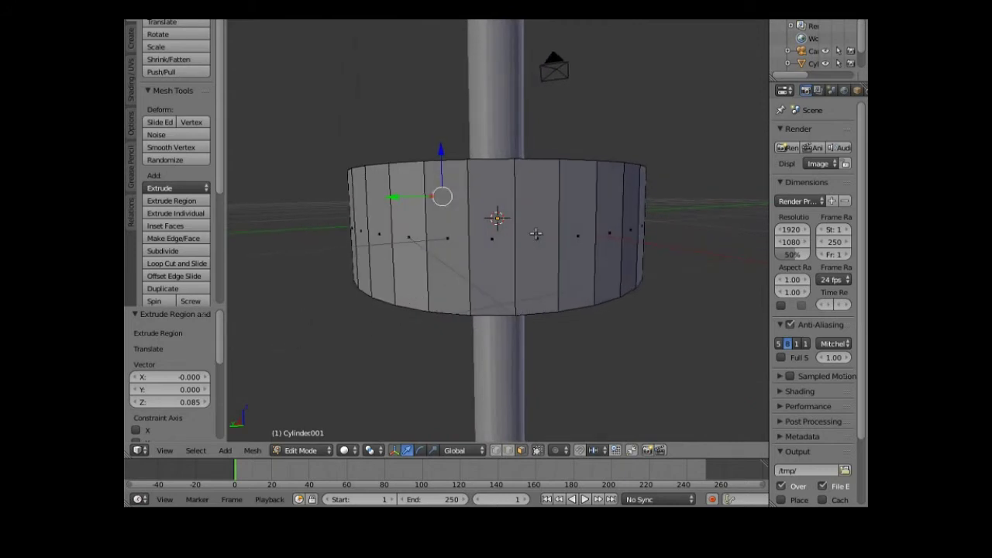
Inset a front face of the disc by 0.0457, squash it to 0.215 along Z, and lower it 0.254
{"action": "right_click", "coordinate": [493, 240]}
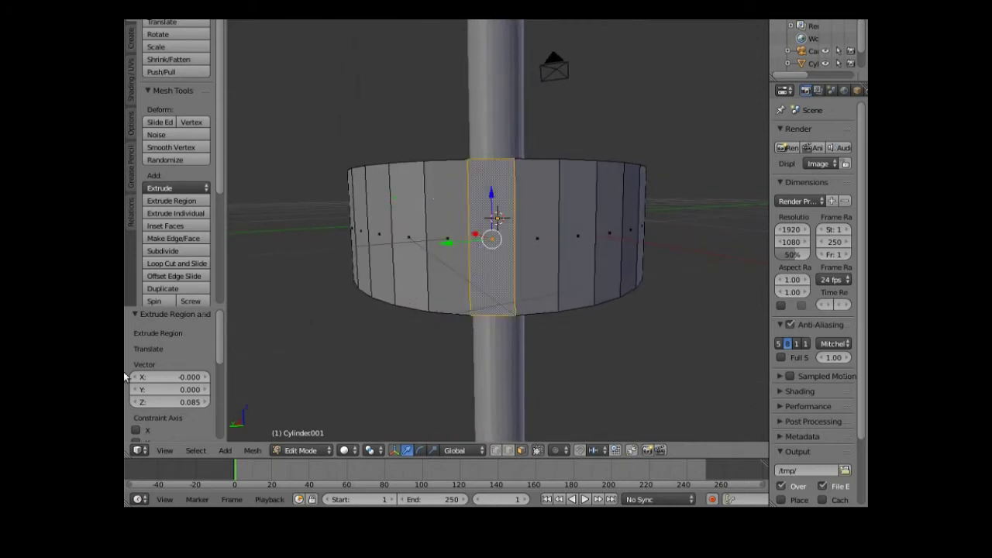
{"action": "left_click", "coordinate": [169, 226]}
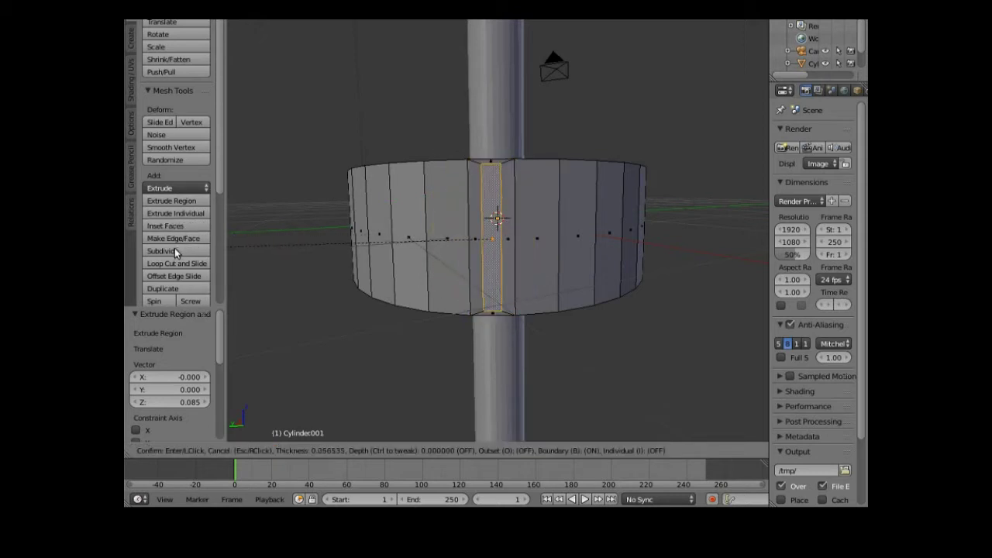
{"action": "left_click", "coordinate": [175, 249]}
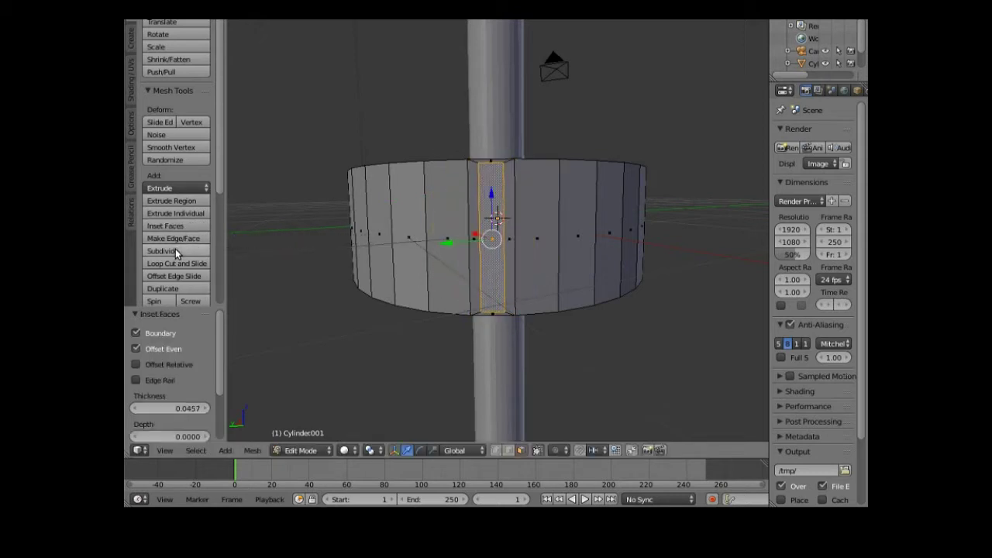
{"action": "key", "text": "s"}
{"action": "key", "text": "z"}
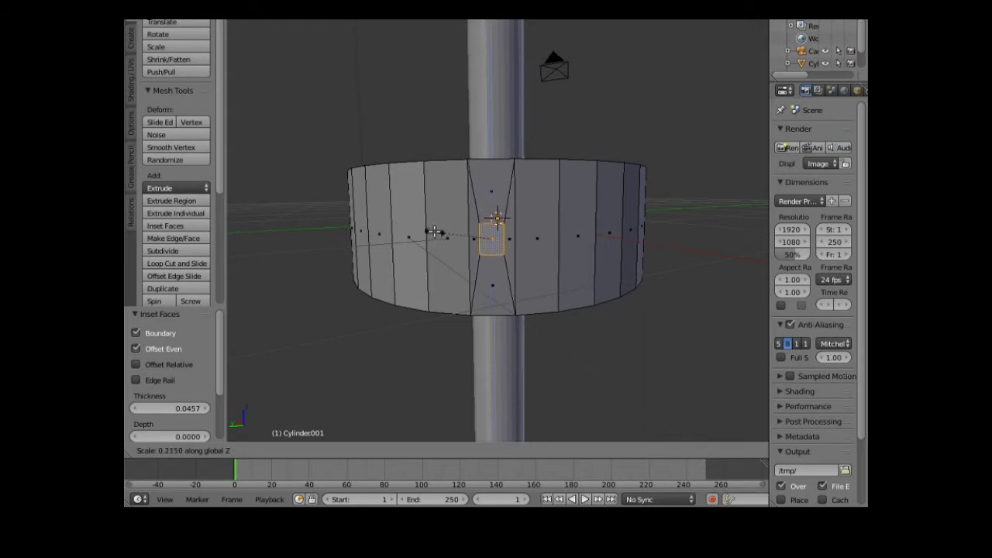
{"action": "left_click", "coordinate": [434, 231]}
{"action": "mouse_move", "coordinate": [621, 310]}
{"action": "middle_mouse_down"}
{"action": "mouse_move", "coordinate": [625, 323]}
{"action": "mouse_move", "coordinate": [328, 333]}
{"action": "mouse_move", "coordinate": [604, 304]}
{"action": "middle_mouse_up"}
{"action": "left_click_drag", "start_coordinate": [429, 166], "coordinate": [421, 211]}
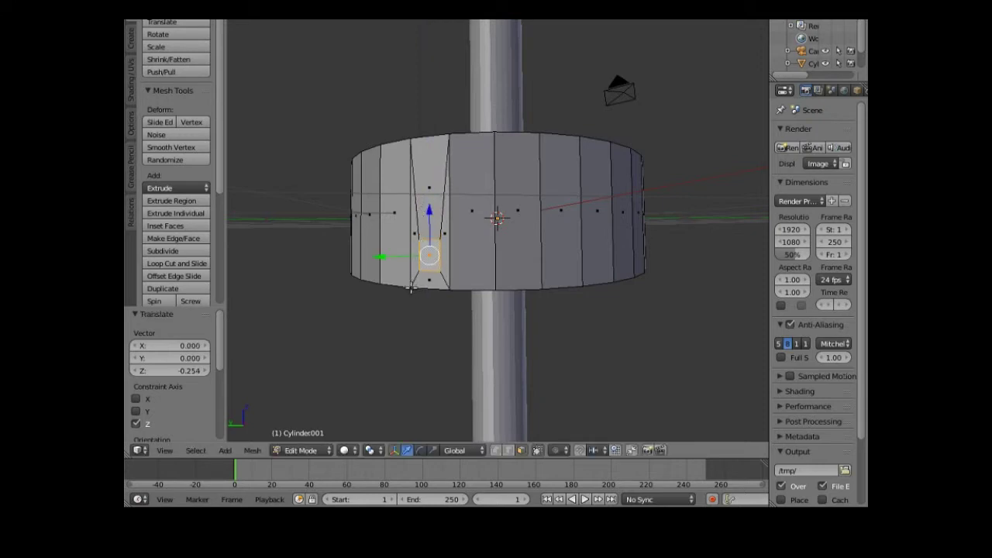
Extrude the lowered panel, inset it by 0.0203, and squash the inner face to 0.621 along Z
{"action": "key", "text": "e"}
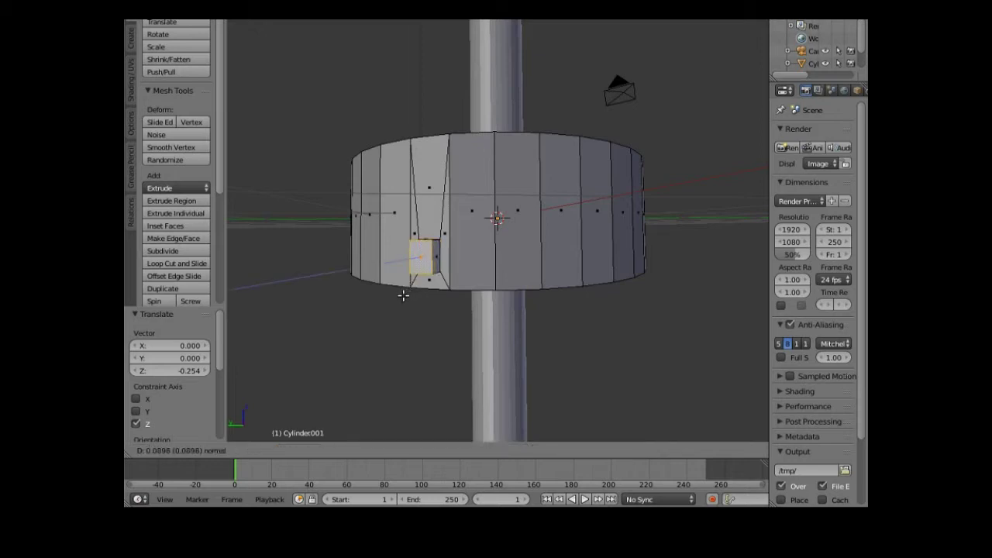
{"action": "left_click", "coordinate": [403, 295]}
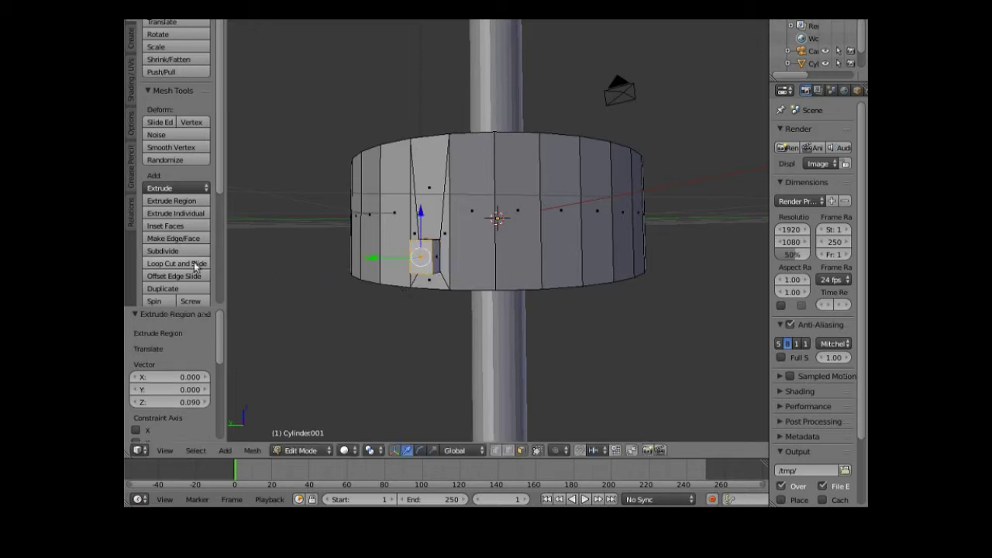
{"action": "left_click", "coordinate": [160, 228]}
{"action": "left_click", "coordinate": [160, 227]}
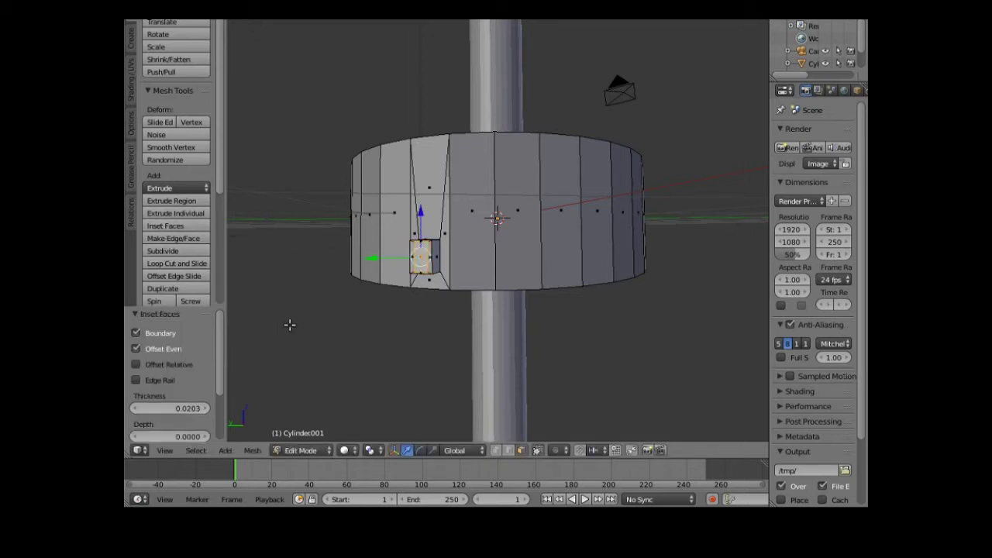
{"action": "key", "text": "s"}
{"action": "key", "text": "z"}
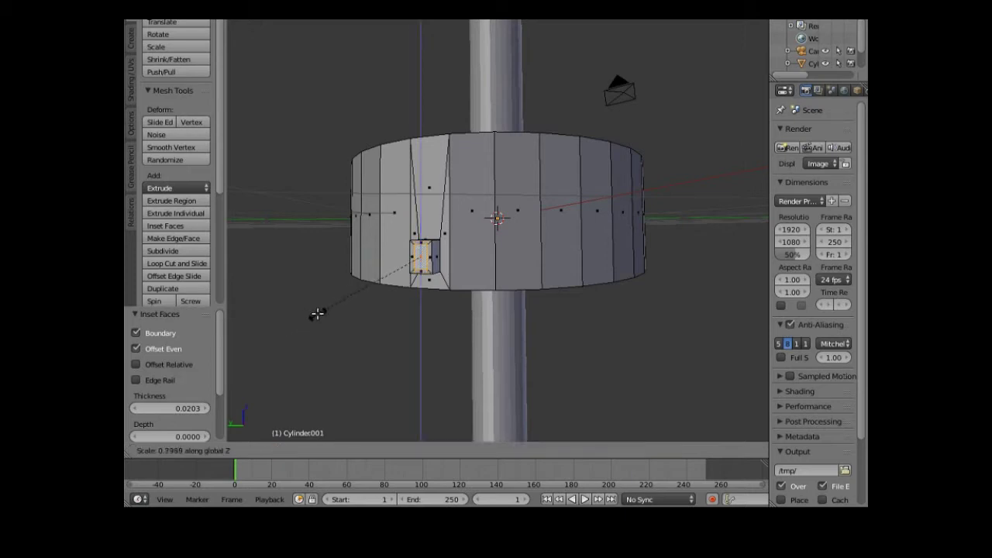
{"action": "left_click", "coordinate": [341, 303]}
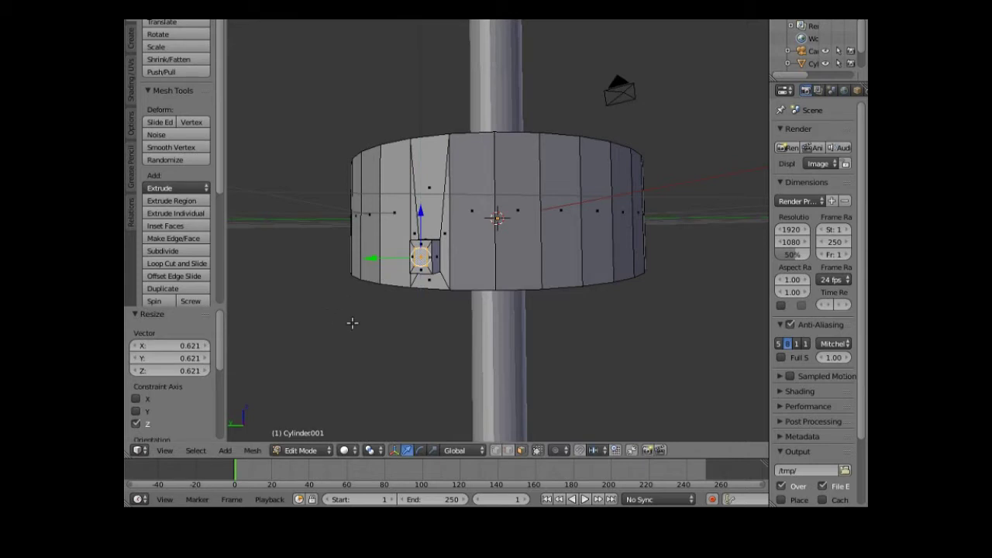
{"action": "middle_click_drag", "start_coordinate": [354, 324], "coordinate": [385, 325]}
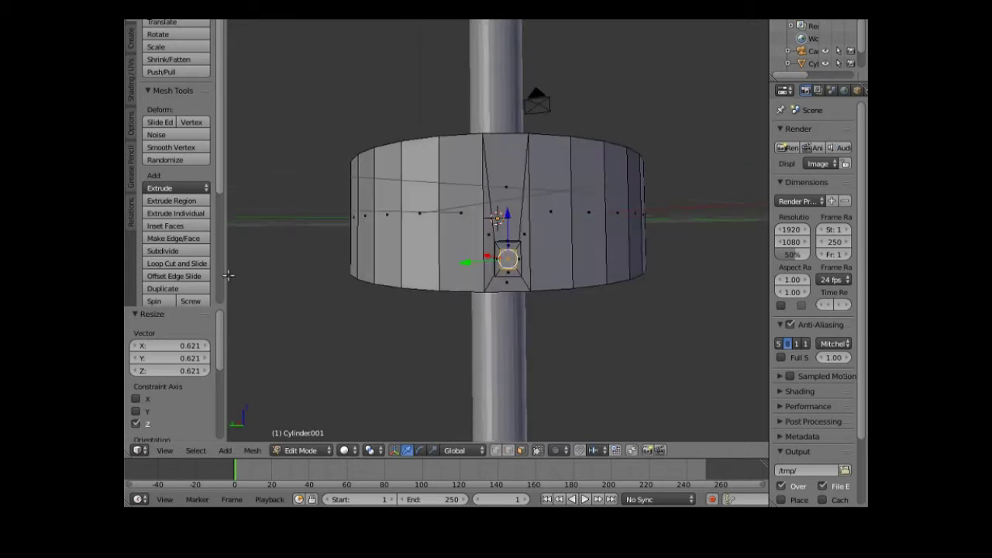
{"action": "left_click", "coordinate": [166, 226]}
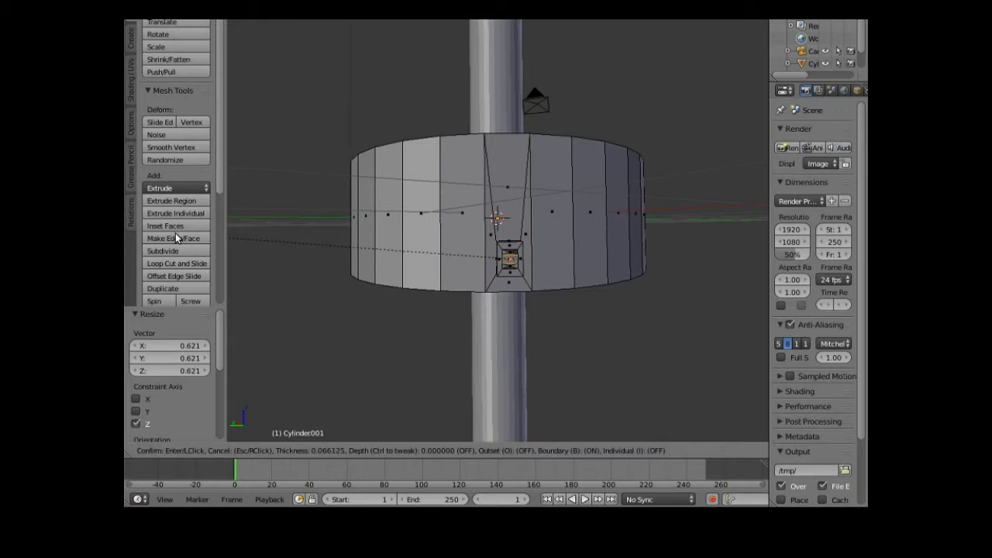
{"action": "key", "text": "Escape"}
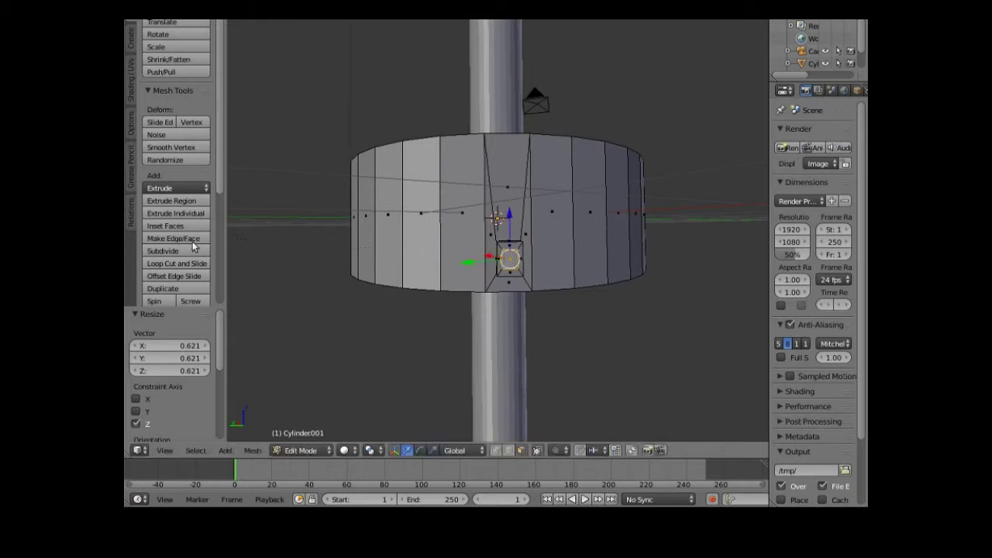
{"action": "middle_click_drag", "start_coordinate": [541, 346], "coordinate": [532, 394]}
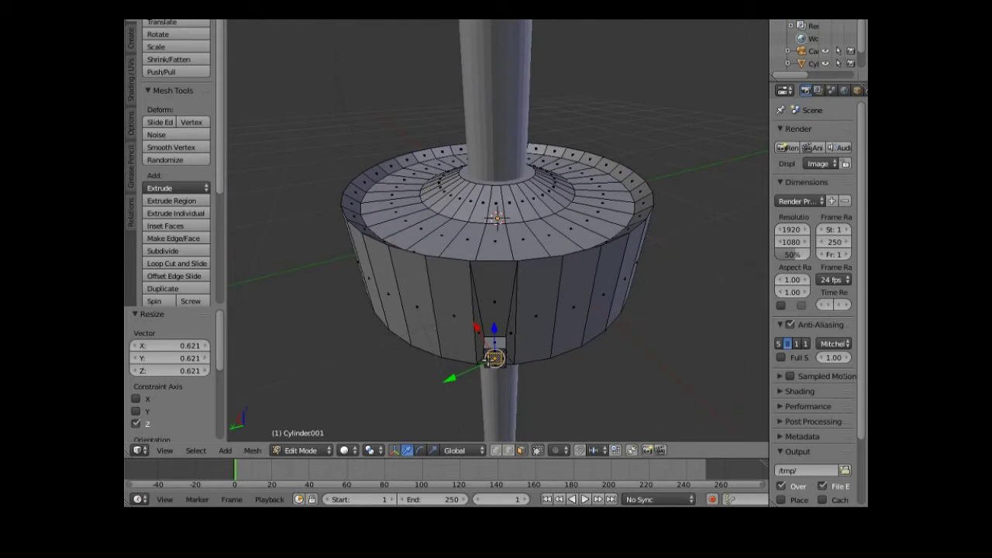
Shift a collar face -0.029 along X, nudge it in Y, then extrude and shrink its end face
{"action": "left_click_drag", "start_coordinate": [476, 324], "coordinate": [474, 323]}
{"action": "left_click_drag", "start_coordinate": [451, 372], "coordinate": [451, 373]}
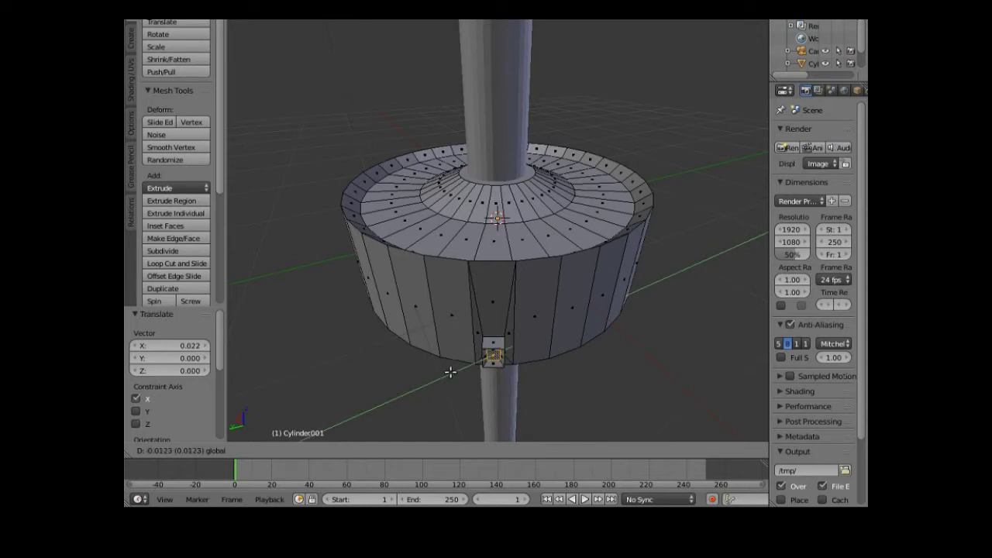
{"action": "left_click", "coordinate": [515, 384]}
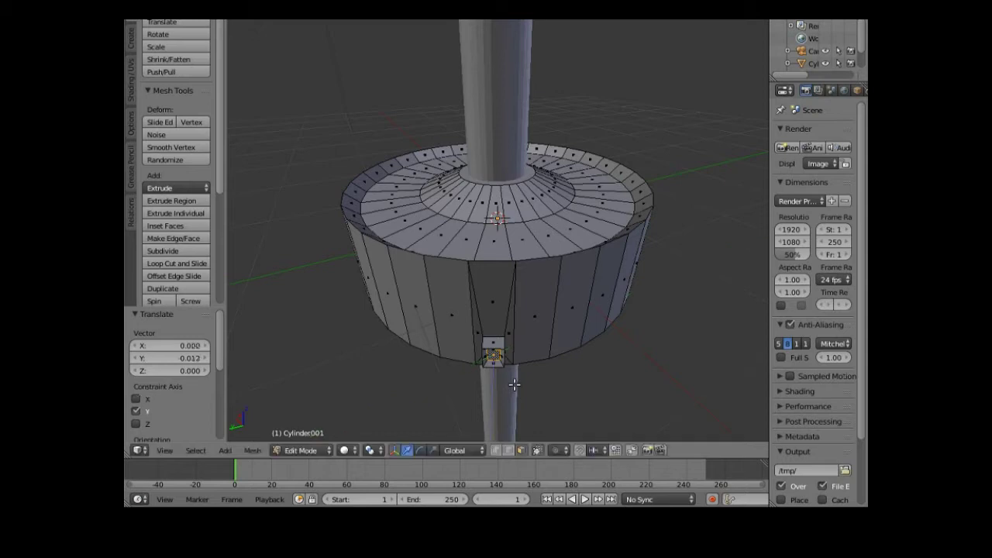
{"action": "key", "text": "e"}
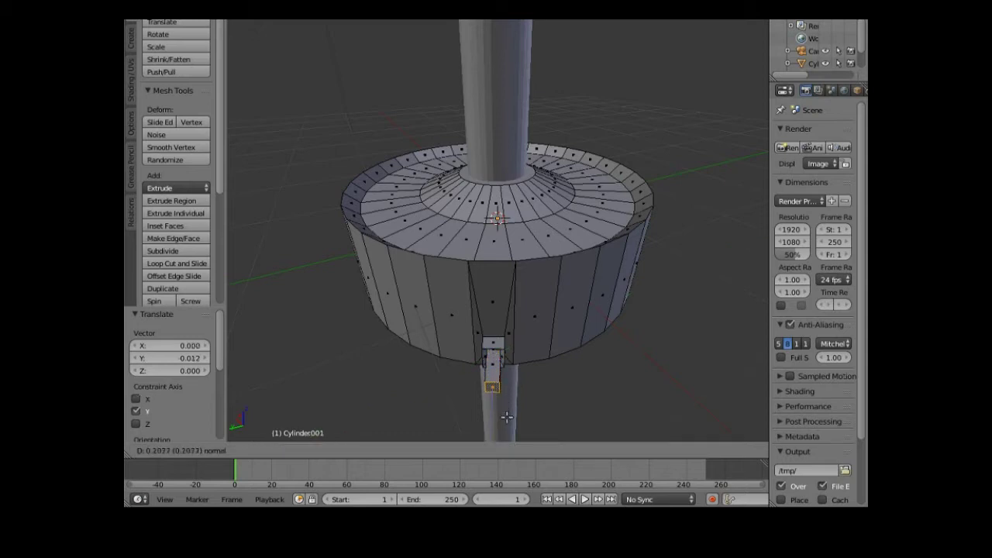
{"action": "left_click", "coordinate": [514, 408]}
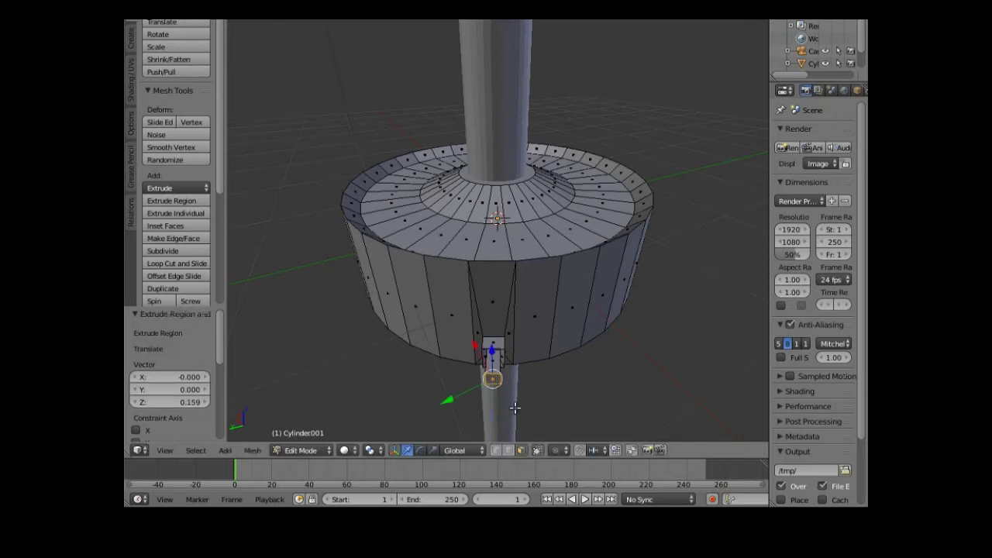
{"action": "key", "text": "s"}
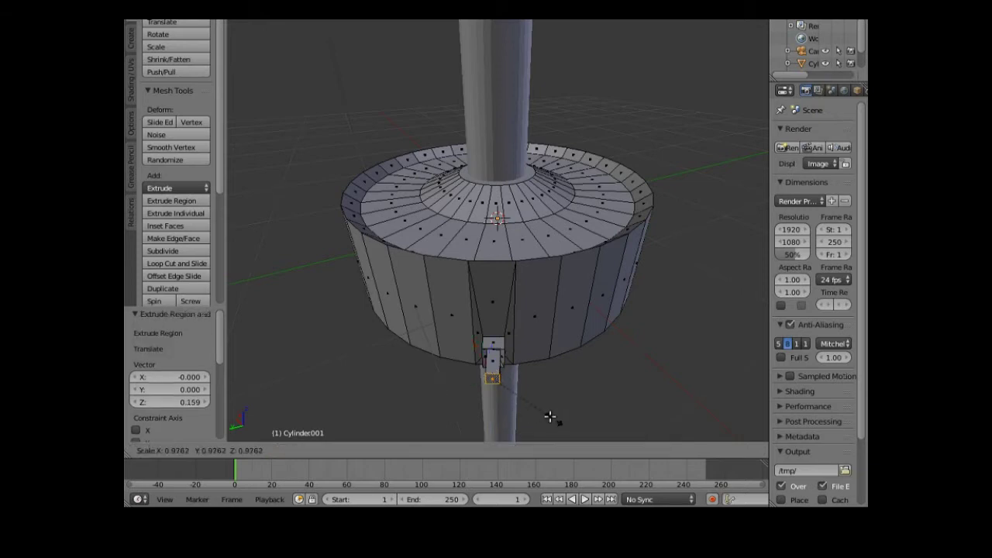
{"action": "left_click", "coordinate": [512, 397]}
Orbit around the disc and switch to Face select mode
{"action": "middle_click_drag", "start_coordinate": [501, 399], "coordinate": [740, 411]}
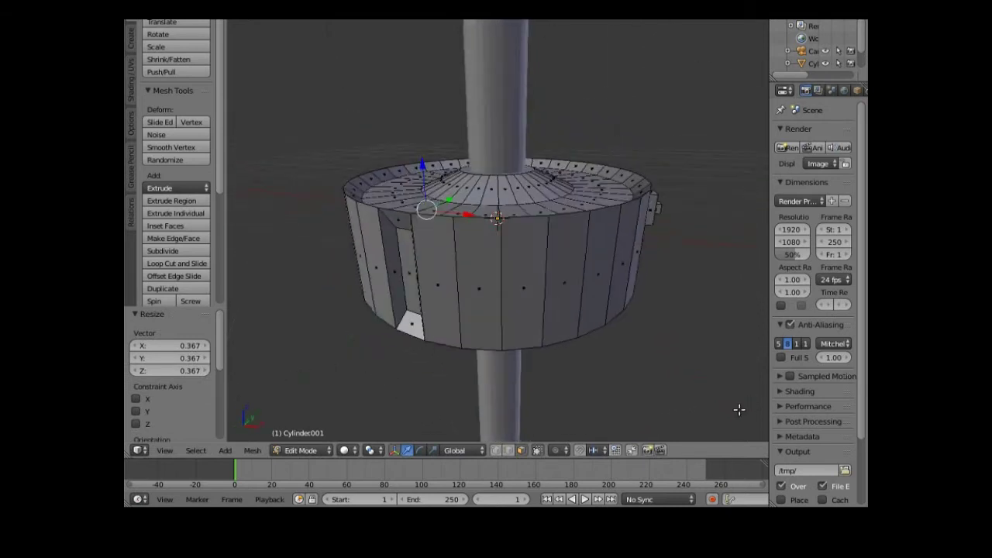
{"action": "mouse_move", "coordinate": [733, 375]}
{"action": "middle_mouse_down"}
{"action": "mouse_move", "coordinate": [611, 373]}
{"action": "mouse_move", "coordinate": [682, 377]}
{"action": "mouse_move", "coordinate": [721, 362]}
{"action": "mouse_move", "coordinate": [722, 374]}
{"action": "middle_mouse_up"}
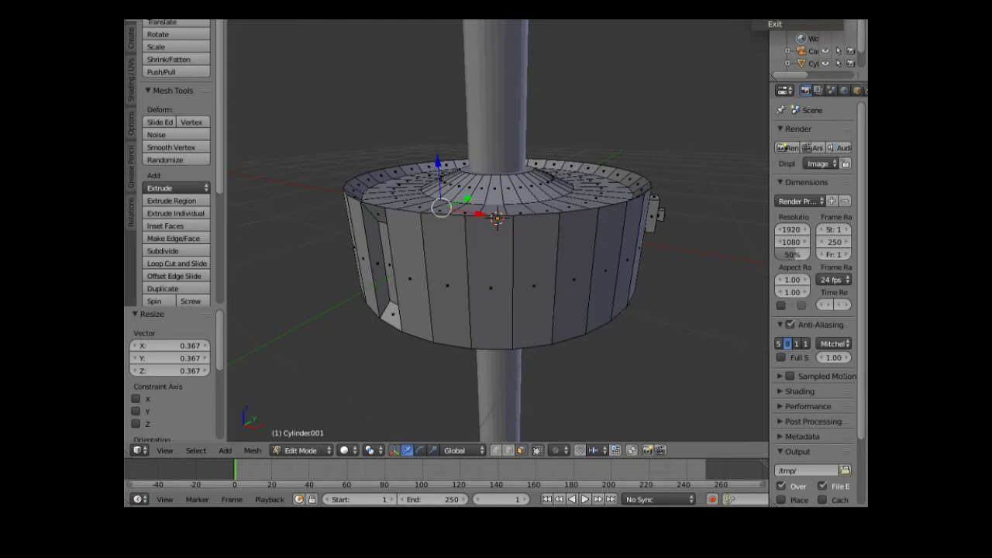
{"action": "key", "text": "Escape"}
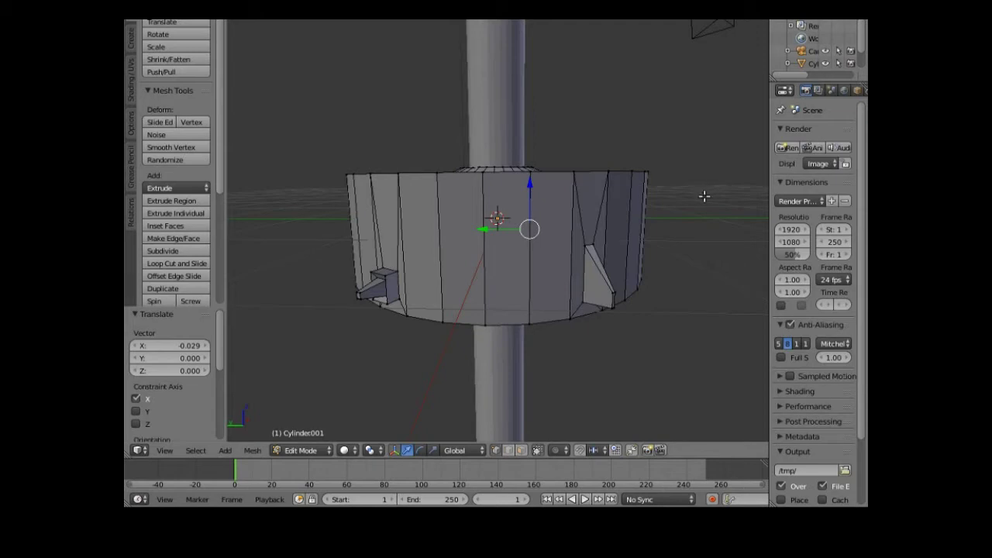
{"action": "middle_click_drag", "start_coordinate": [704, 215], "coordinate": [521, 244]}
{"action": "middle_click_drag", "start_coordinate": [491, 242], "coordinate": [338, 224]}
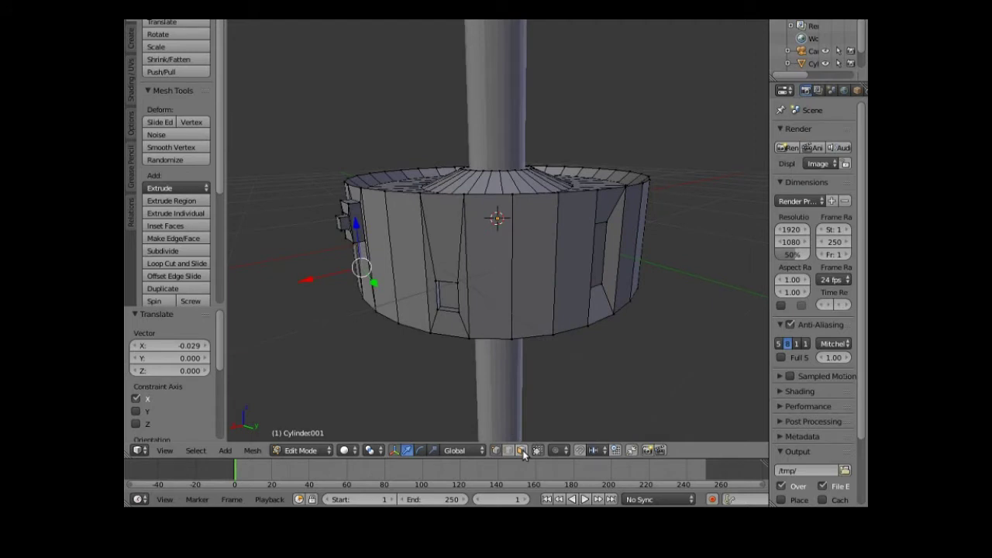
{"action": "left_click", "coordinate": [523, 453]}
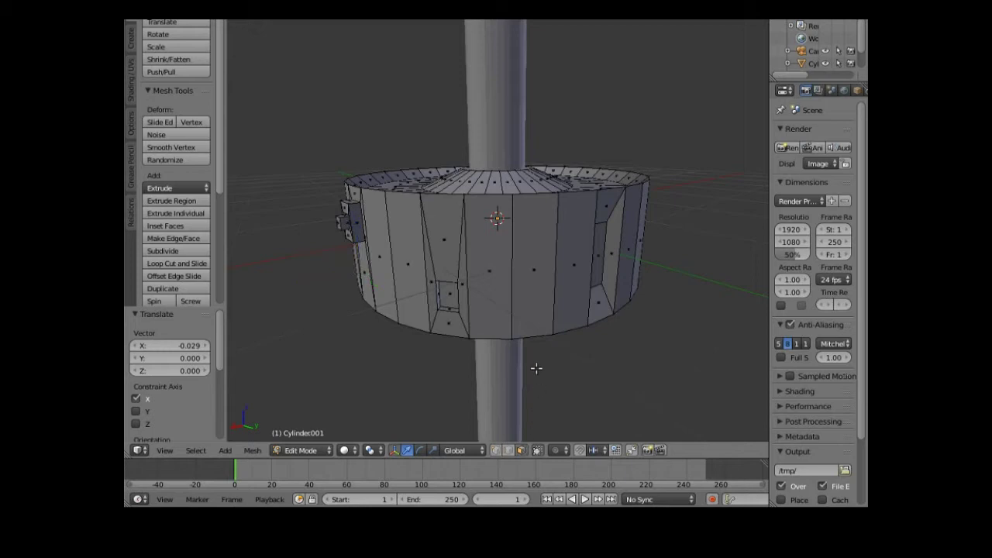
Select a tall front face of the disc and subdivide it three times into a fine grid
{"action": "right_click", "coordinate": [537, 268]}
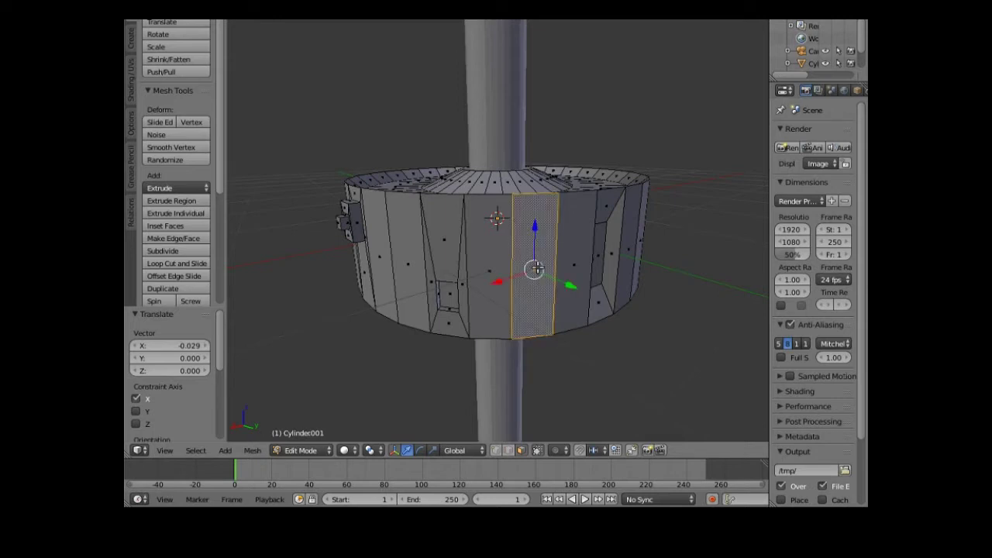
{"action": "left_click", "coordinate": [162, 248]}
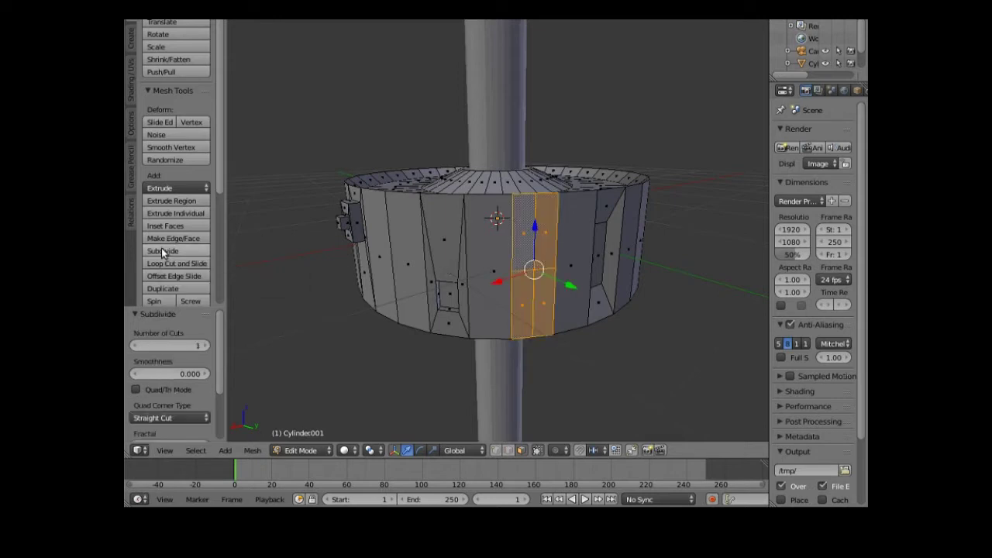
{"action": "left_click", "coordinate": [162, 248]}
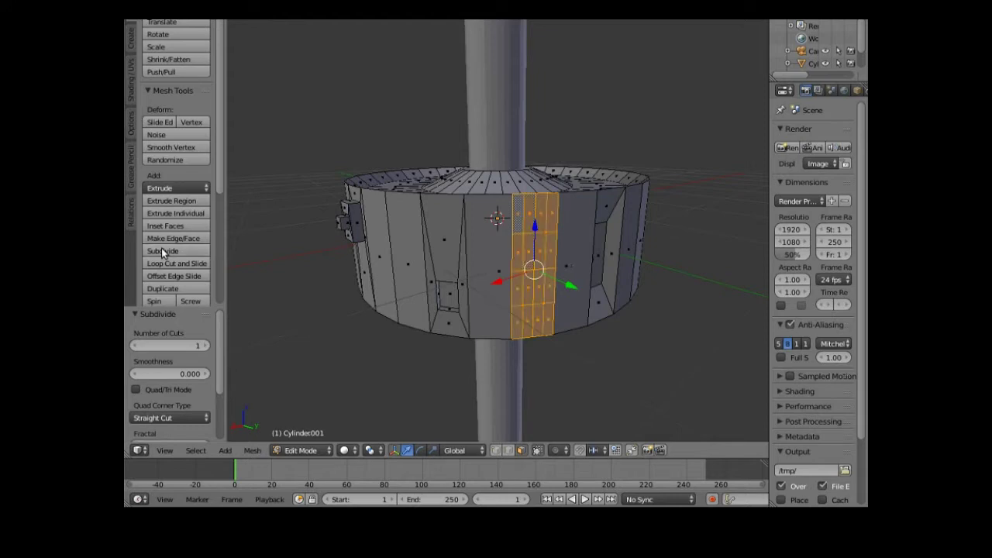
{"action": "left_click", "coordinate": [162, 248]}
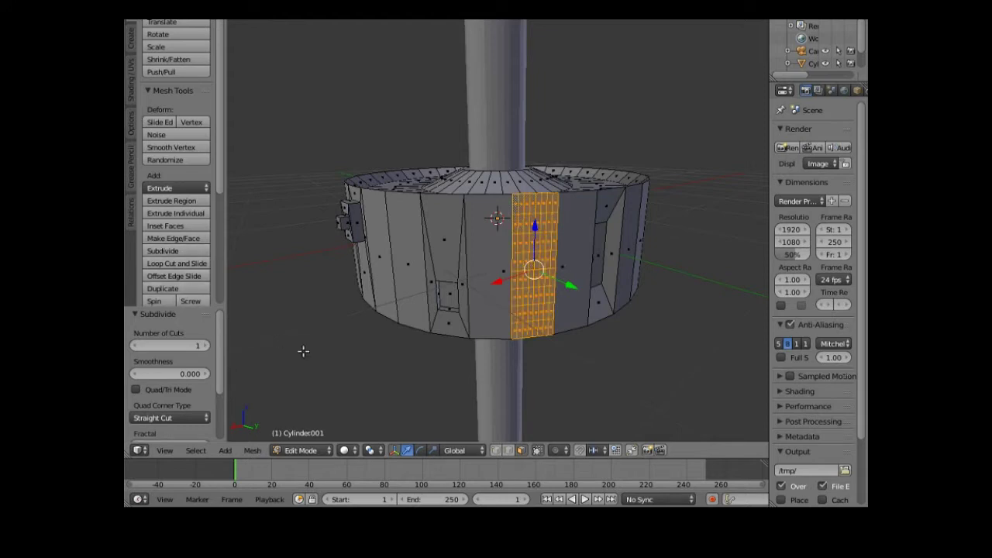
{"action": "mouse_move", "coordinate": [315, 361]}
{"action": "middle_mouse_down"}
{"action": "mouse_move", "coordinate": [323, 370]}
{"action": "mouse_move", "coordinate": [311, 367]}
{"action": "middle_mouse_up"}
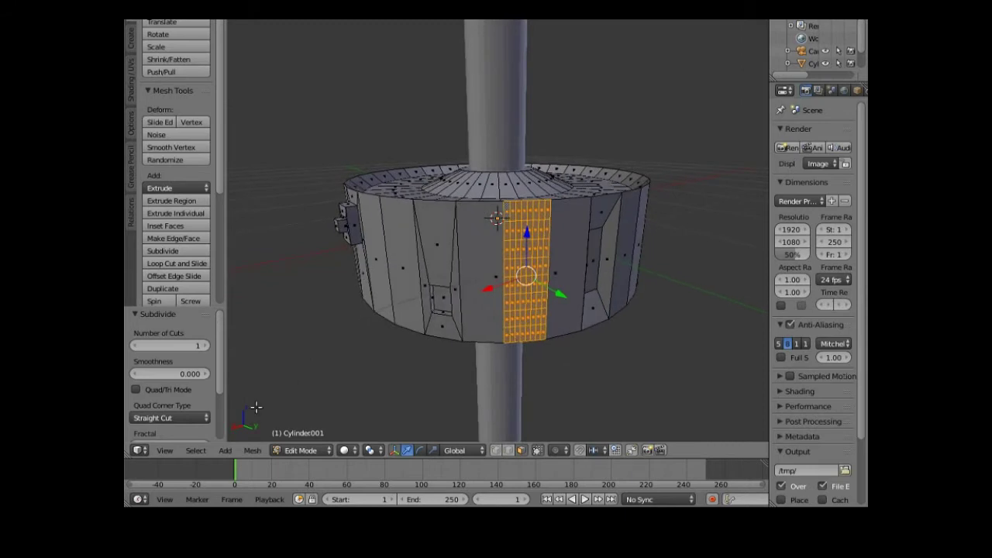
Try Select > Random on the mesh, then undo the random selection
{"action": "left_click", "coordinate": [193, 450]}
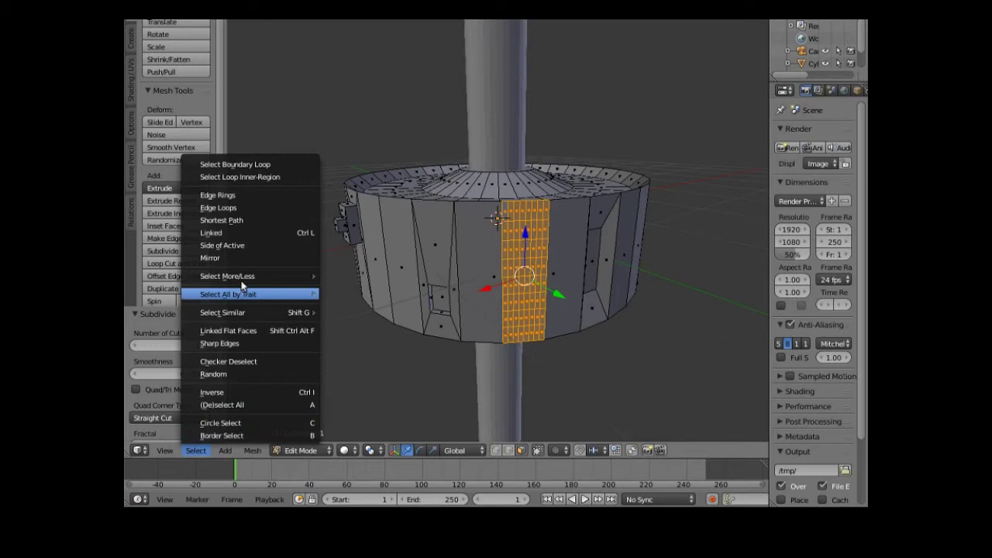
{"action": "mouse_move", "coordinate": [246, 281]}
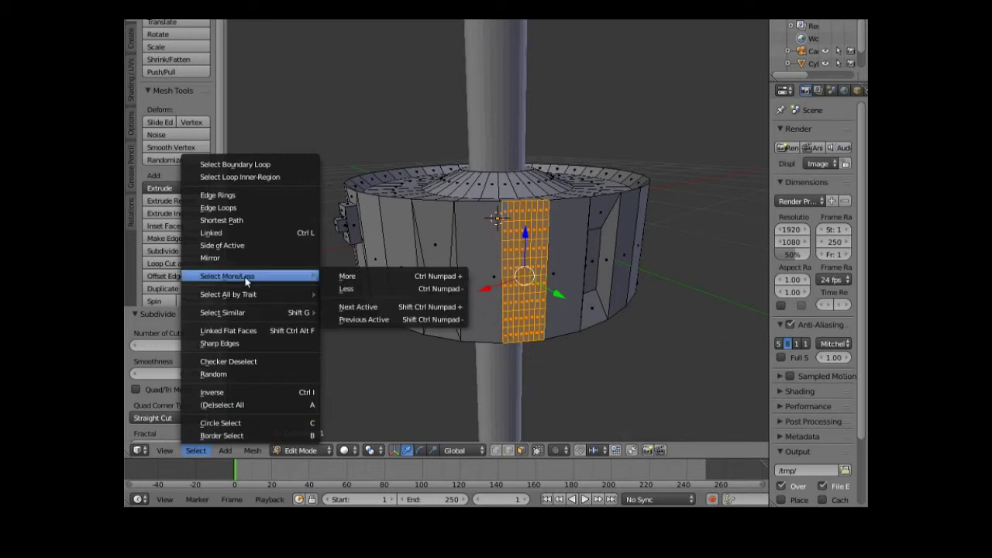
{"action": "left_click", "coordinate": [237, 374]}
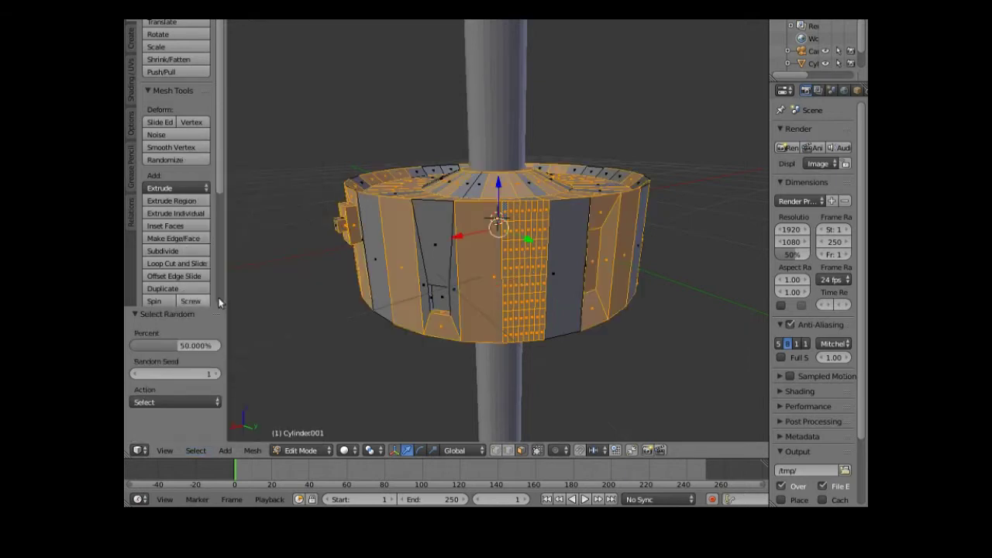
{"action": "key", "text": "ctrl+z"}
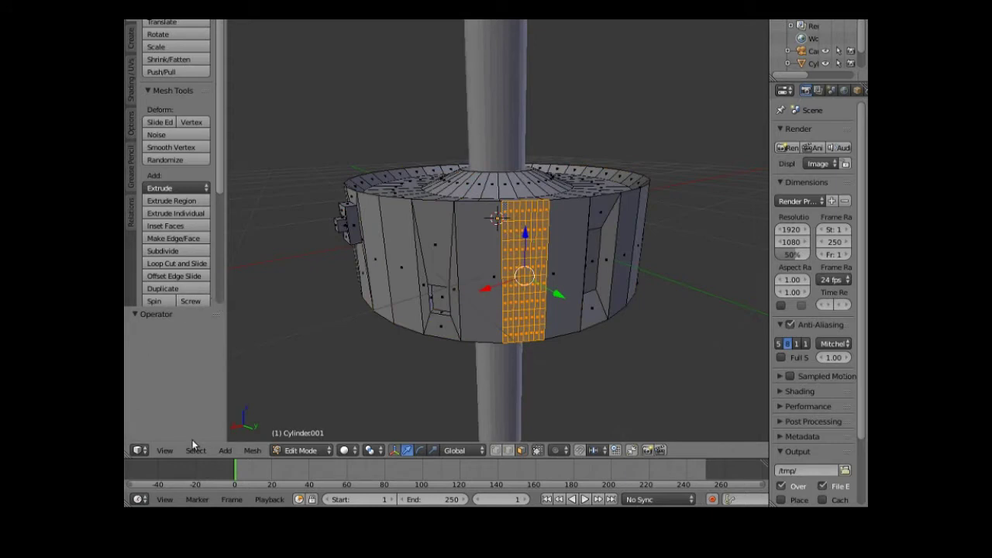
Apply Checker Deselect to the strip, then deselect faces at its bottom and top
{"action": "left_click", "coordinate": [224, 450]}
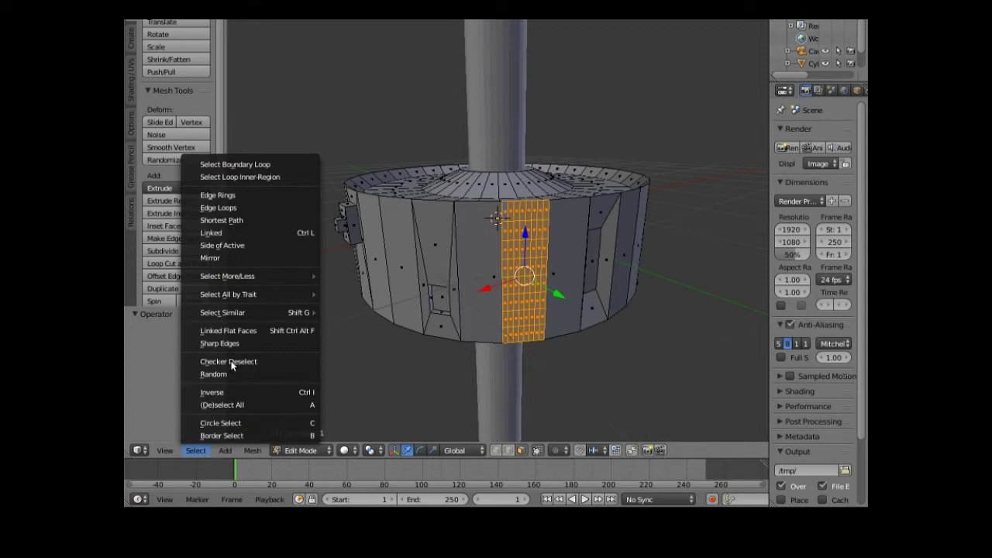
{"action": "left_click", "coordinate": [231, 361]}
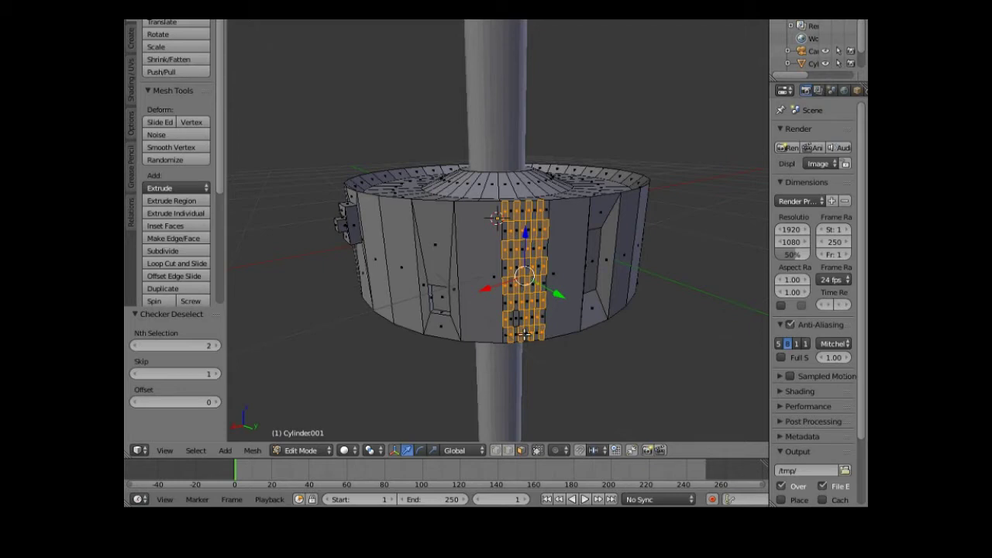
{"action": "right_click", "coordinate": [518, 335], "text": "shift"}
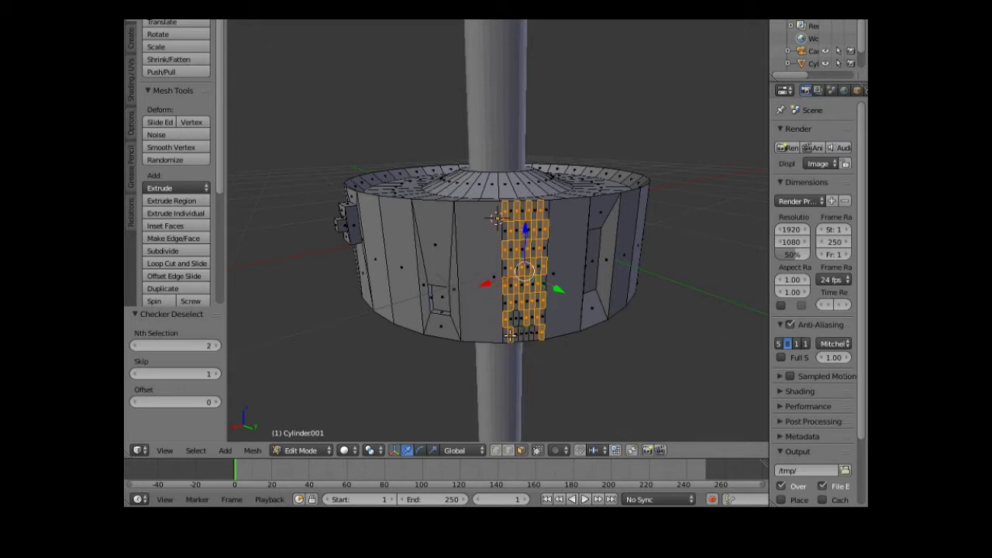
{"action": "right_click", "coordinate": [539, 329], "text": "shift"}
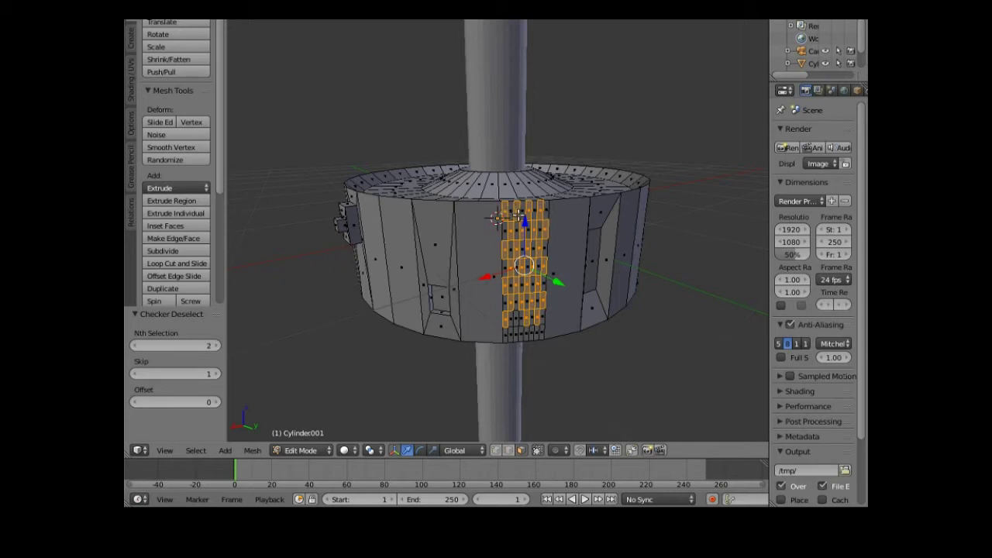
{"action": "right_click", "coordinate": [515, 212], "text": "shift"}
{"action": "right_click", "coordinate": [539, 206], "text": "shift"}
{"action": "right_click", "coordinate": [539, 208], "text": "shift"}
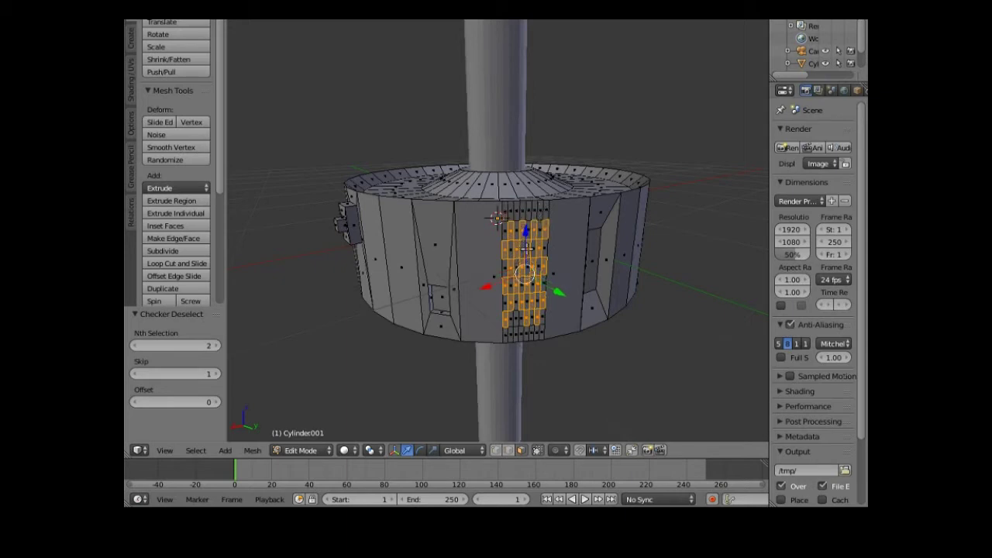
Refine the pattern by toggling faces in the strip's middle and left column, leaving the large side faces unselected
{"action": "right_click", "coordinate": [505, 247], "text": "shift"}
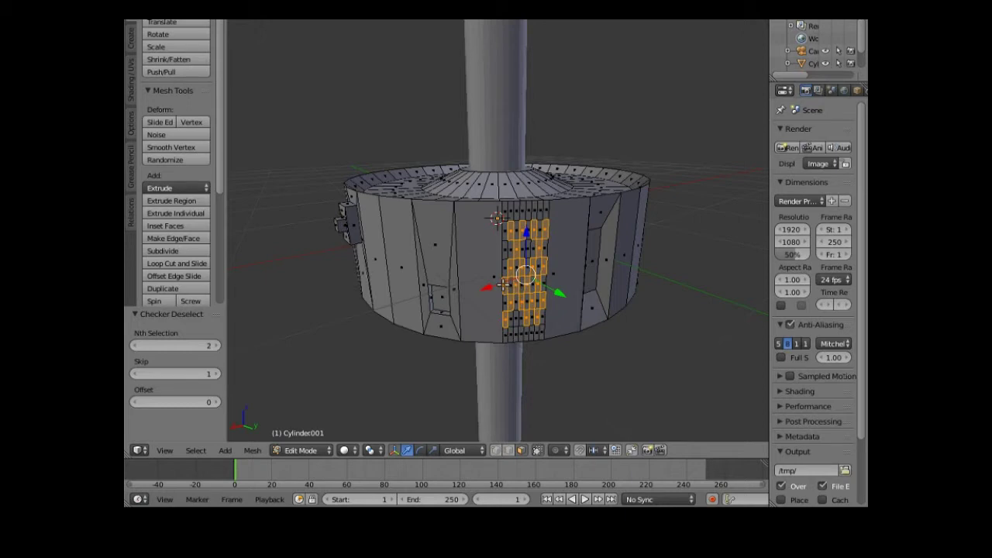
{"action": "right_click", "coordinate": [503, 326], "text": "shift"}
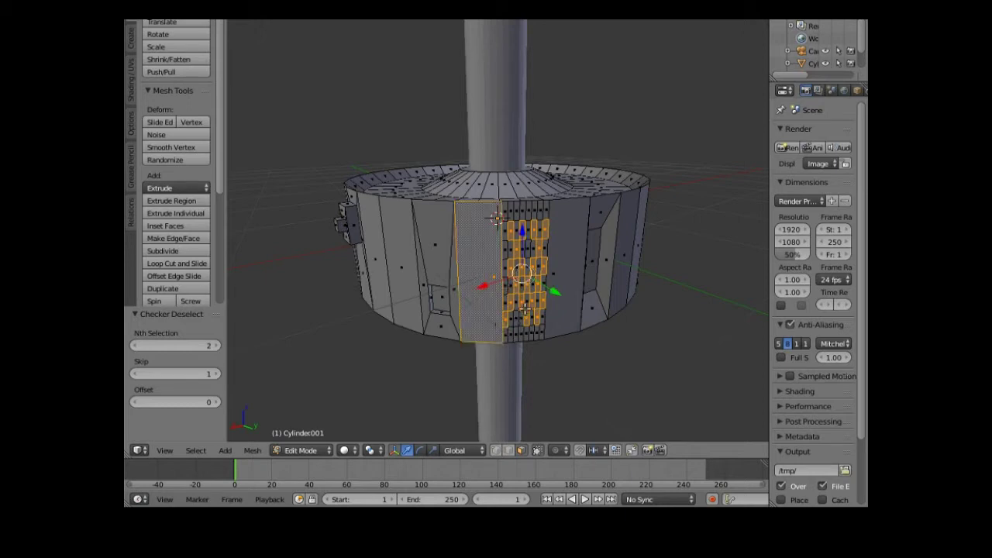
{"action": "right_click", "coordinate": [484, 284], "text": "shift"}
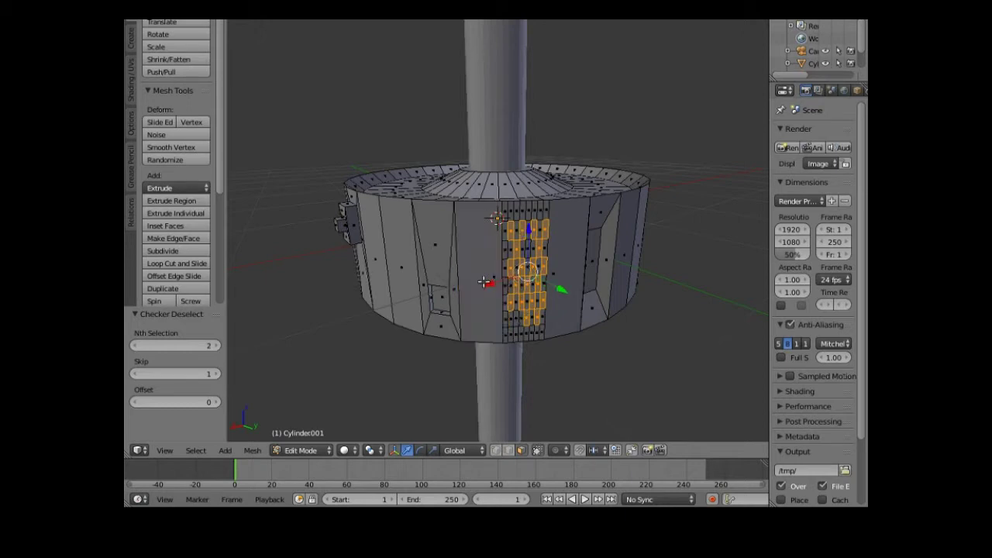
{"action": "right_click", "coordinate": [549, 293], "text": "shift"}
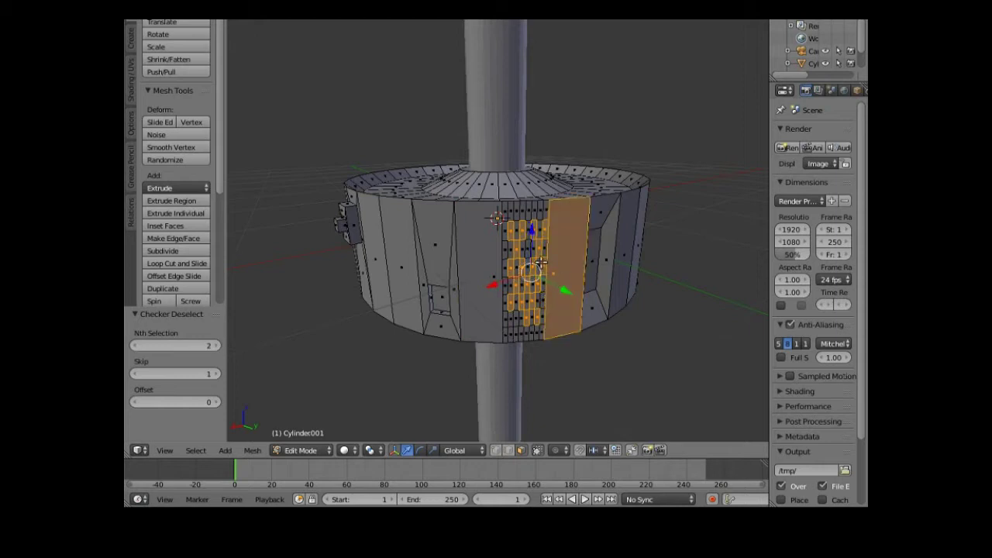
{"action": "right_click", "coordinate": [547, 268], "text": "shift"}
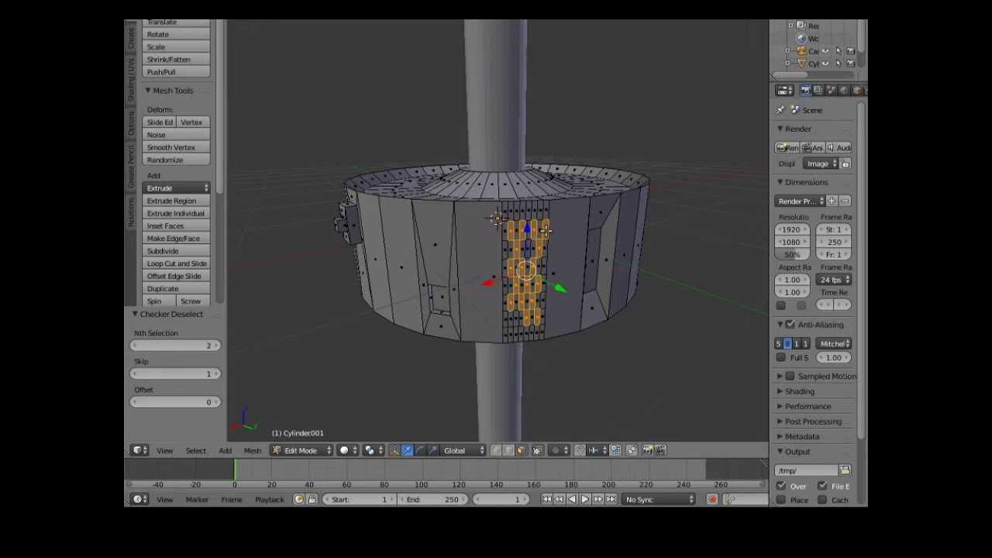
{"action": "right_click", "coordinate": [518, 267], "text": "shift"}
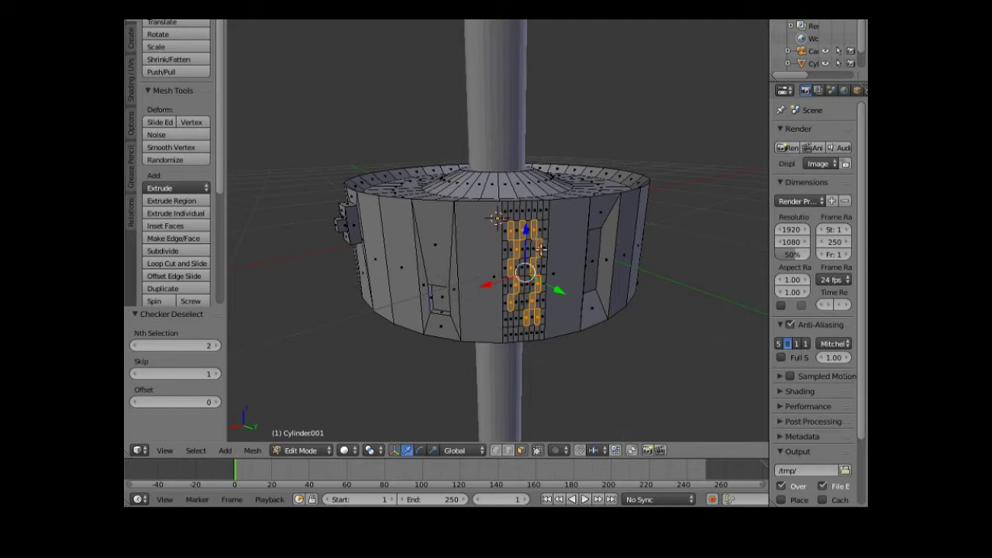
{"action": "right_click", "coordinate": [541, 246], "text": "shift"}
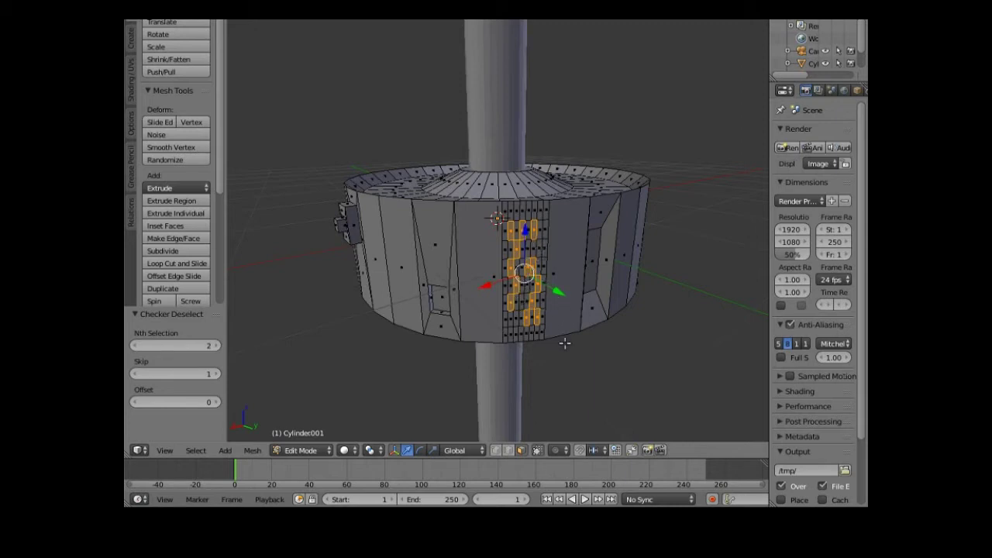
Extrude the scattered checkered faces 0.033 outward along their normals
{"action": "middle_click_drag", "start_coordinate": [551, 362], "coordinate": [575, 387]}
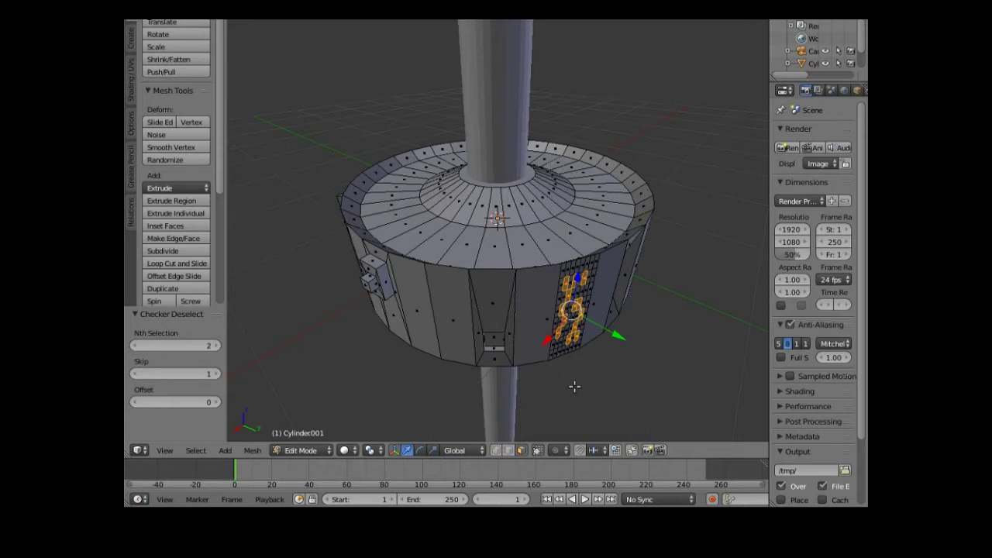
{"action": "key", "text": "e"}
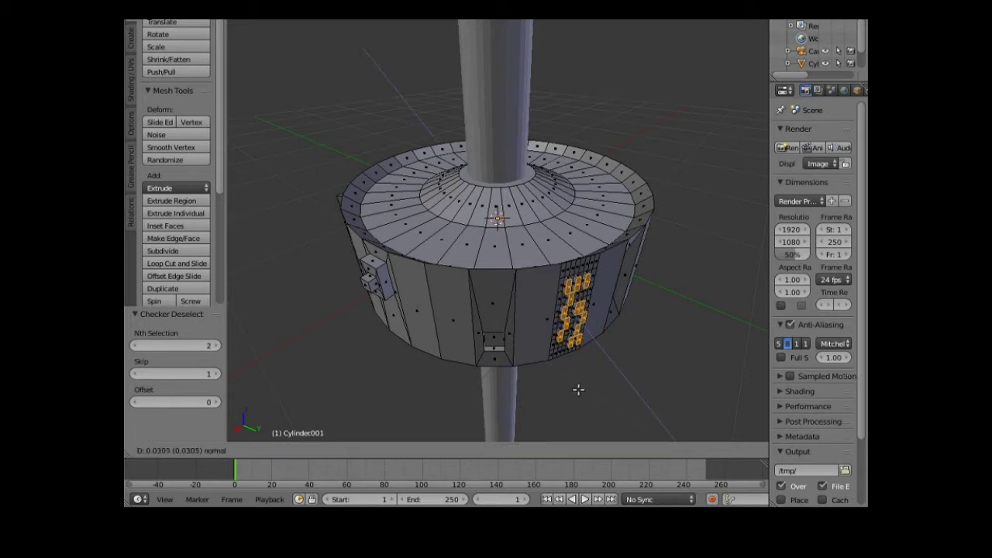
{"action": "left_click", "coordinate": [579, 390]}
{"action": "middle_click_drag", "start_coordinate": [580, 417], "coordinate": [261, 386]}
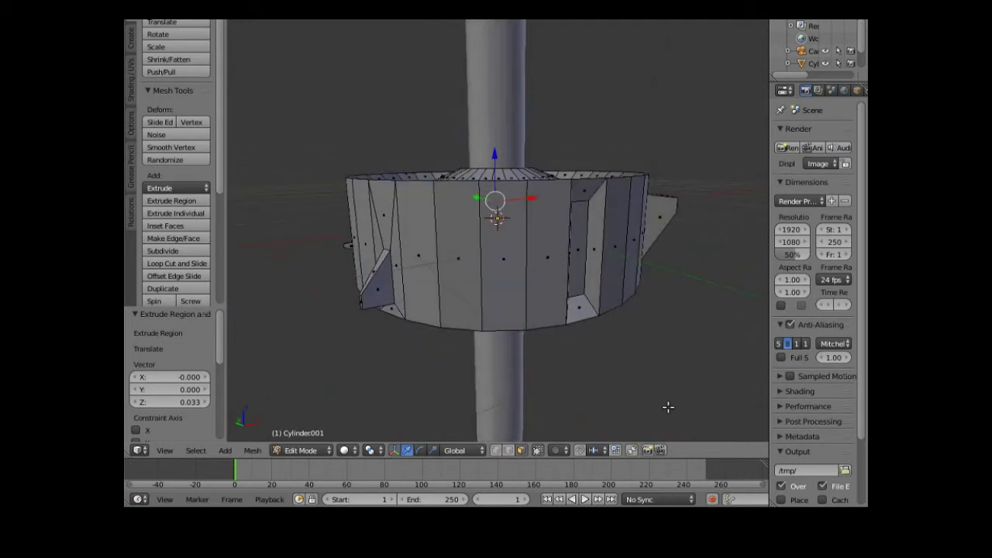
Select another tall front face, subdivide it four times into a dense grid, then deselect all
{"action": "right_click", "coordinate": [504, 261]}
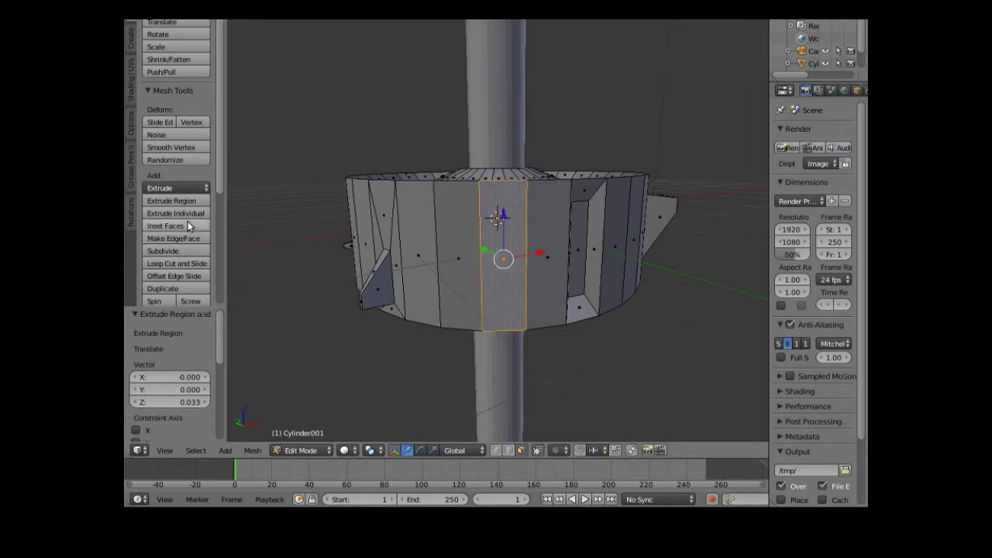
{"action": "left_click", "coordinate": [180, 249]}
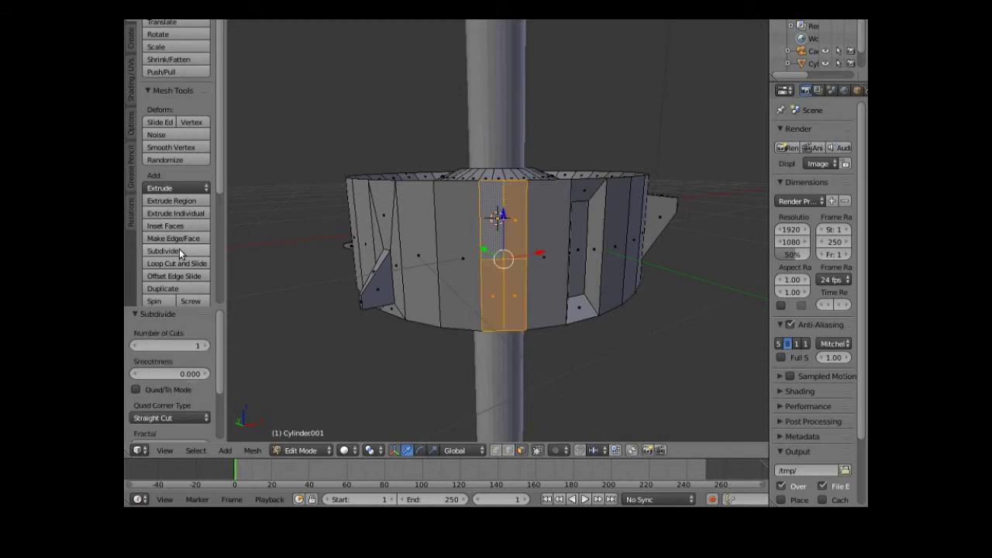
{"action": "left_click", "coordinate": [180, 249]}
{"action": "left_click", "coordinate": [179, 249]}
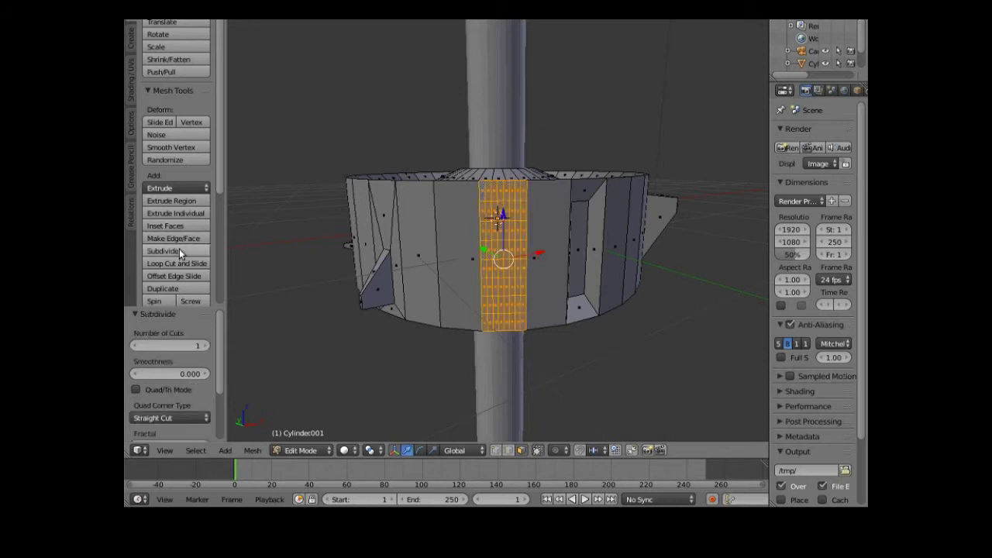
{"action": "left_click", "coordinate": [179, 249]}
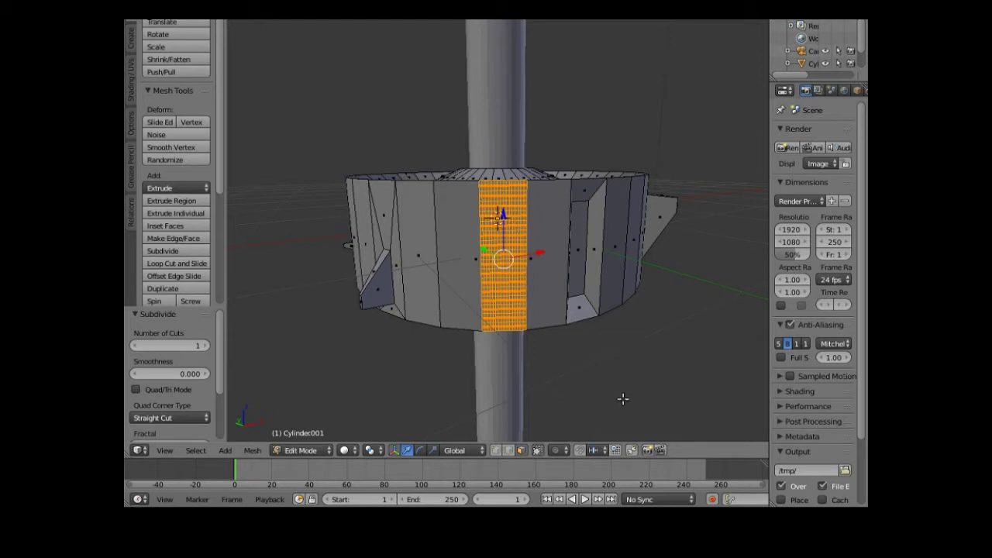
{"action": "key", "text": "a"}
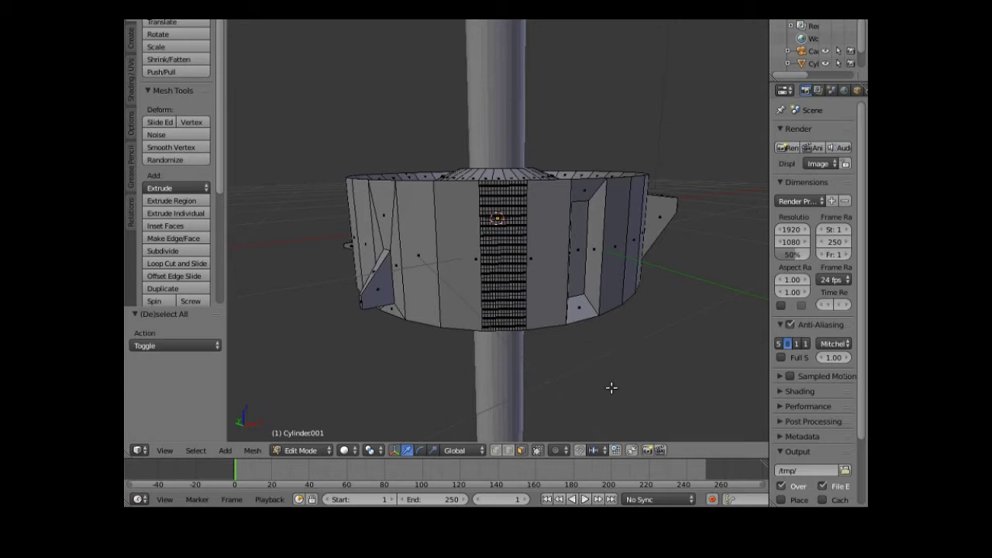
Select eleven scattered small faces across the collar's dense strip
{"action": "right_click", "coordinate": [615, 381]}
{"action": "right_click", "coordinate": [489, 326]}
{"action": "right_click", "coordinate": [514, 296], "text": "shift"}
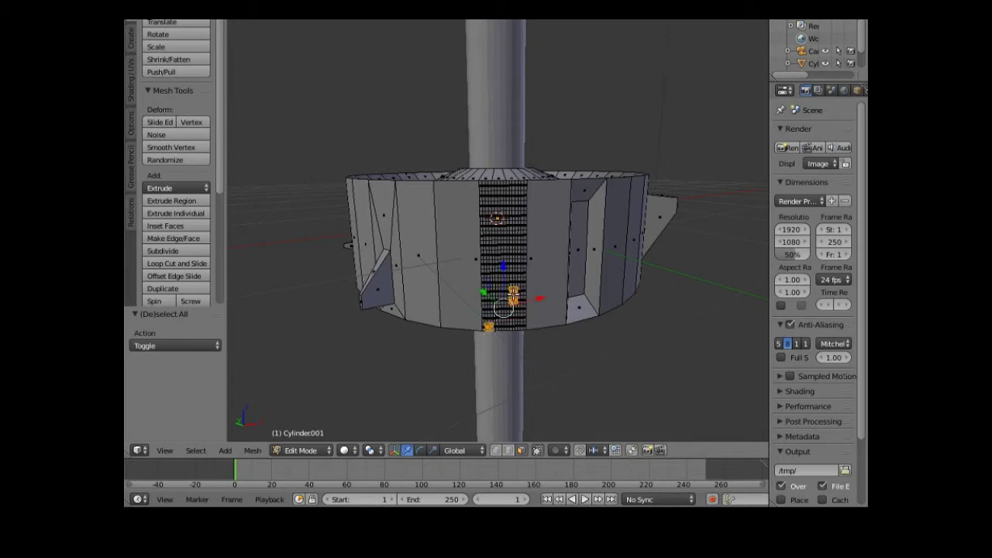
{"action": "right_click", "coordinate": [491, 259], "text": "shift"}
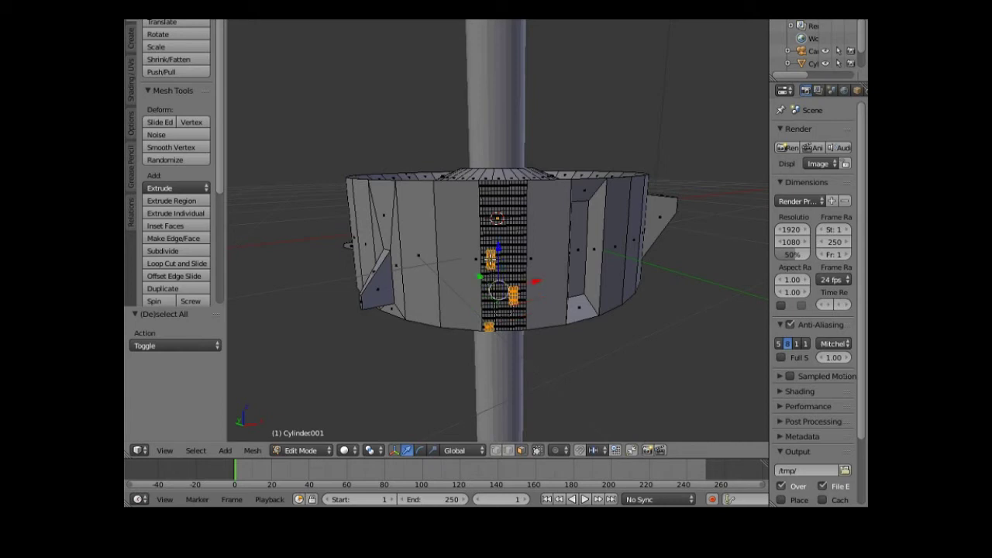
{"action": "right_click", "coordinate": [520, 219], "text": "shift"}
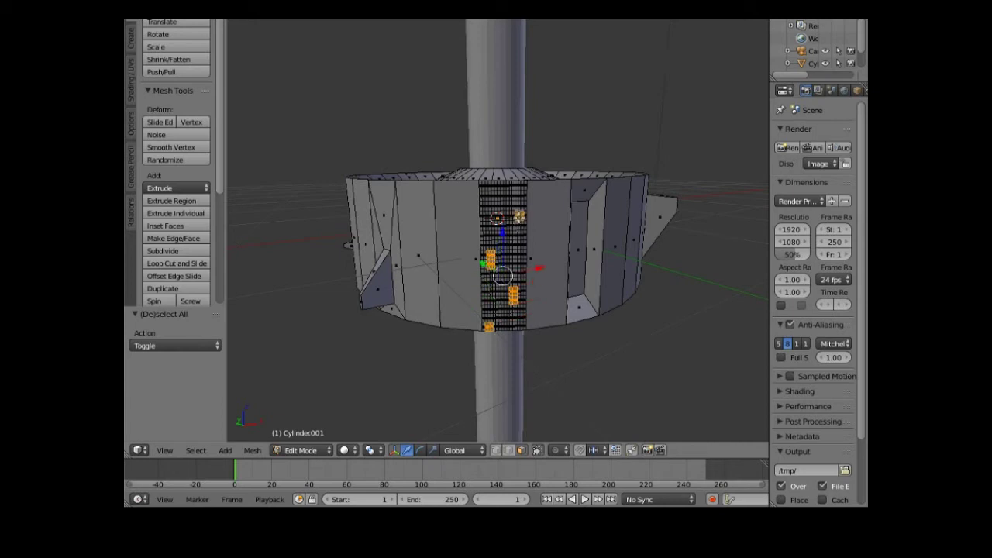
{"action": "right_click", "coordinate": [494, 195], "text": "shift"}
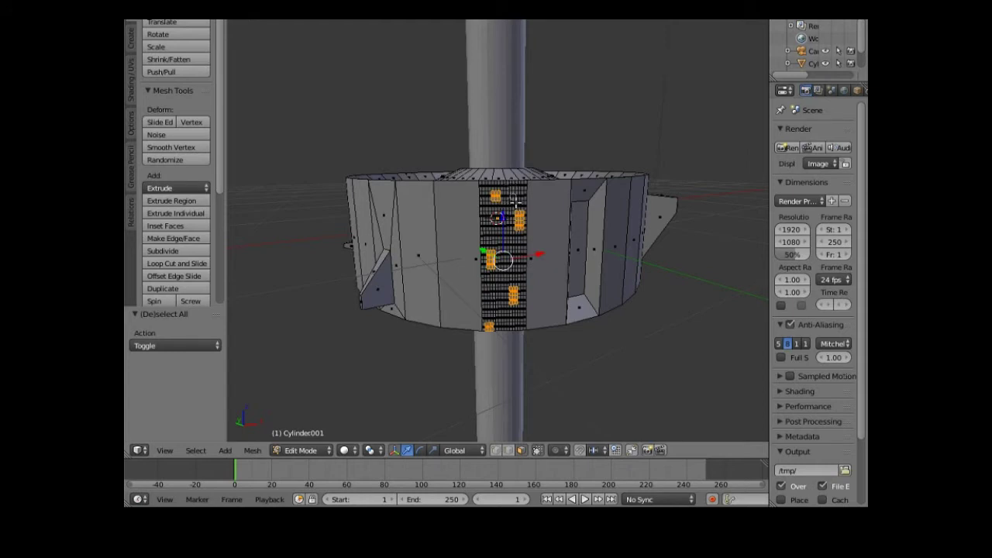
{"action": "right_click", "coordinate": [486, 222], "text": "shift"}
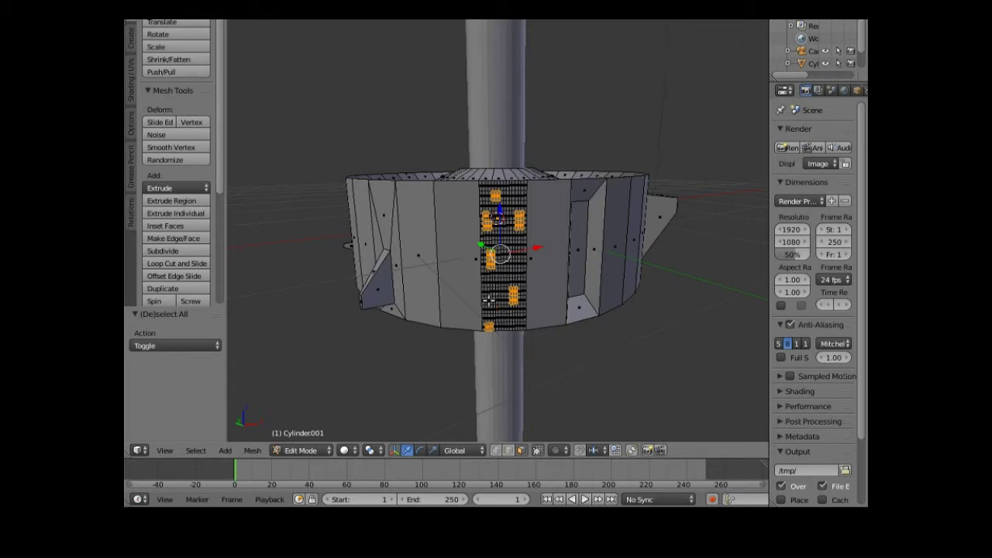
{"action": "right_click", "coordinate": [496, 289], "text": "shift"}
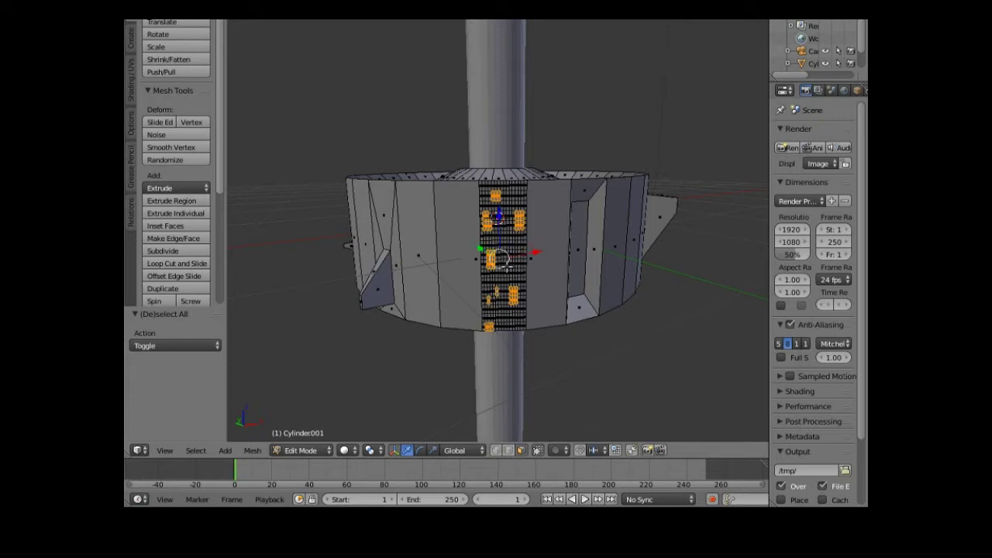
{"action": "right_click", "coordinate": [502, 242], "text": "shift"}
{"action": "right_click", "coordinate": [515, 318], "text": "shift"}
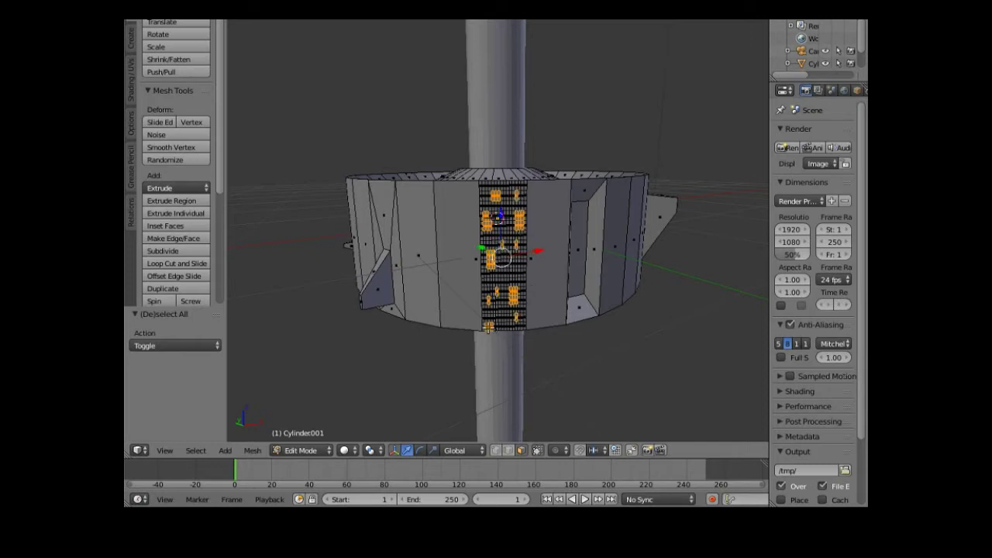
{"action": "right_click", "coordinate": [485, 326], "text": "shift"}
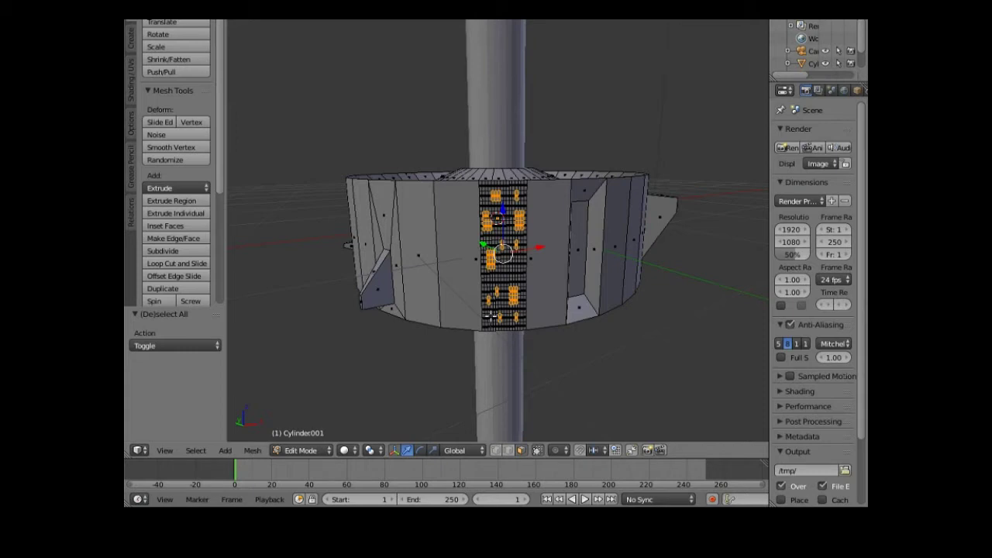
Extrude the selected faces 0.036 units outward into raised greeble blocks
{"action": "middle_click_drag", "start_coordinate": [558, 387], "coordinate": [617, 410]}
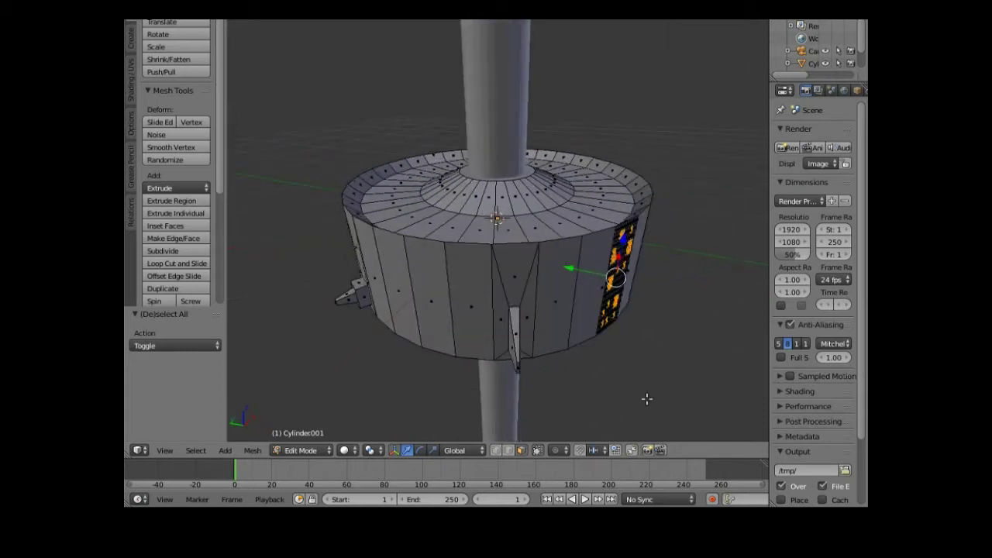
{"action": "key", "text": "e"}
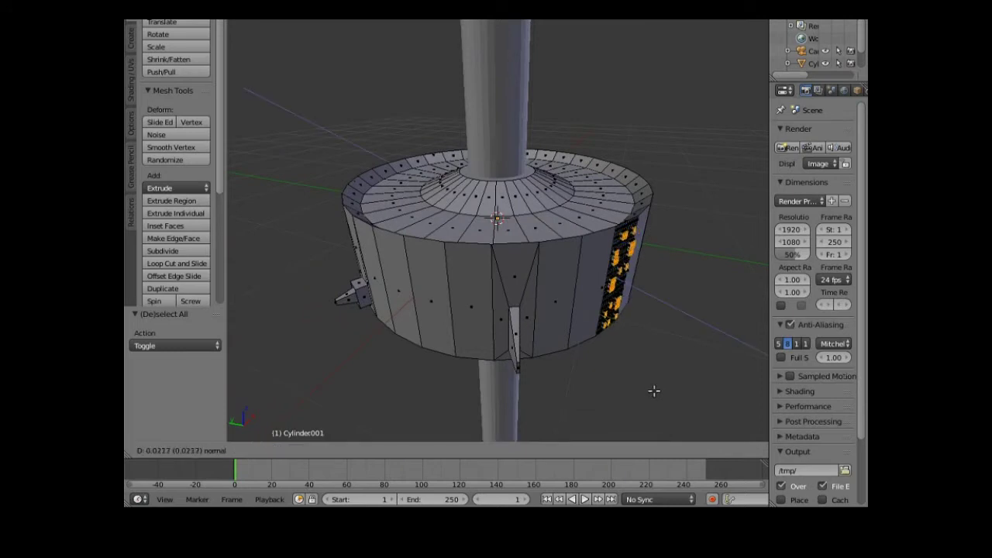
{"action": "left_click", "coordinate": [656, 393]}
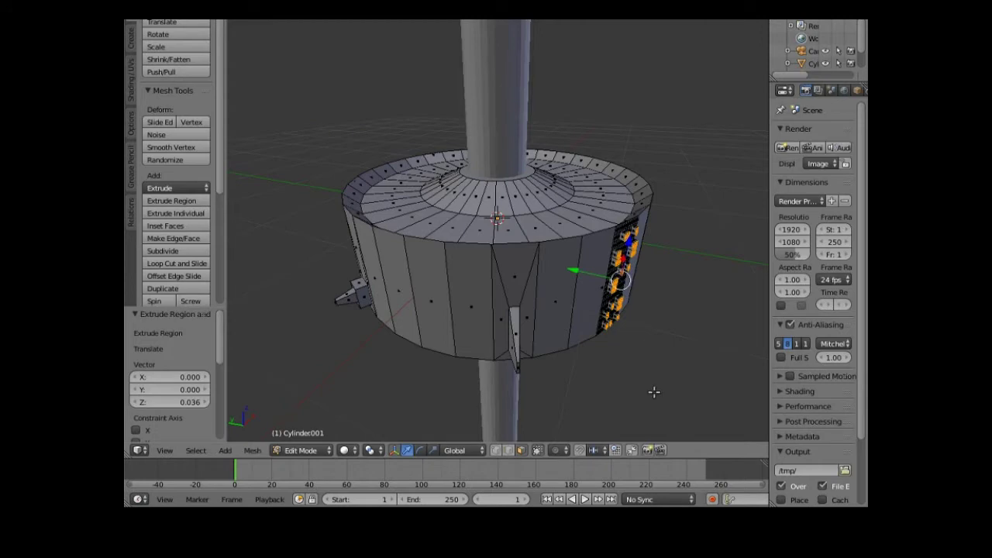
{"action": "middle_click_drag", "start_coordinate": [631, 404], "coordinate": [486, 392]}
{"action": "scroll", "coordinate": [486, 392], "scroll_direction": "down", "scroll_amount": 8}
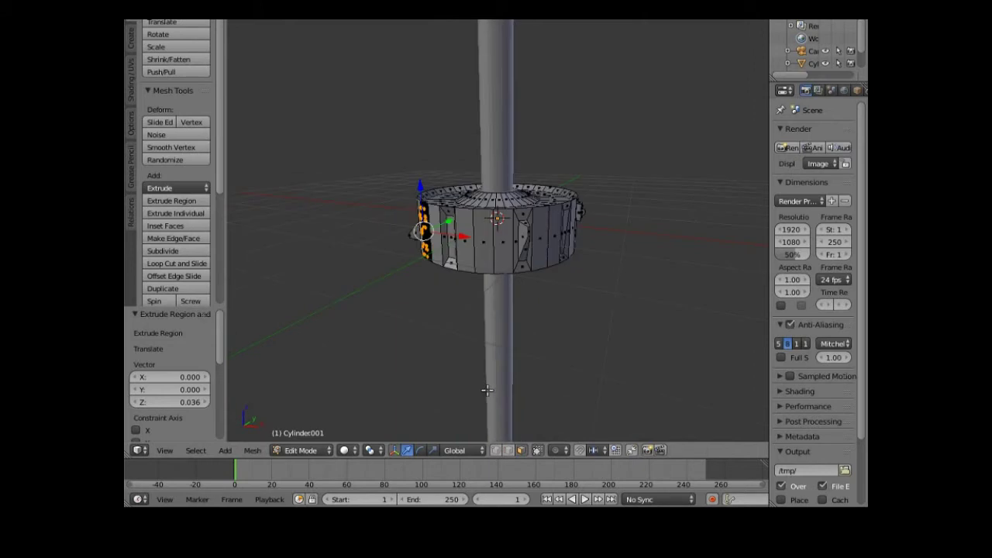
{"action": "middle_click_drag", "start_coordinate": [505, 372], "coordinate": [535, 381]}
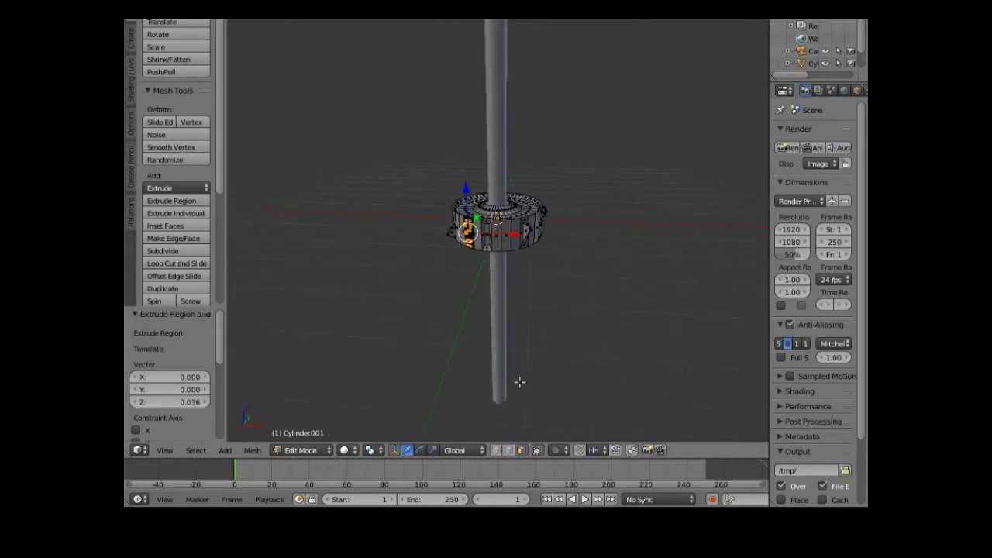
{"action": "scroll", "coordinate": [335, 435], "scroll_direction": "down", "scroll_amount": 2}
{"action": "left_click", "coordinate": [310, 449]}
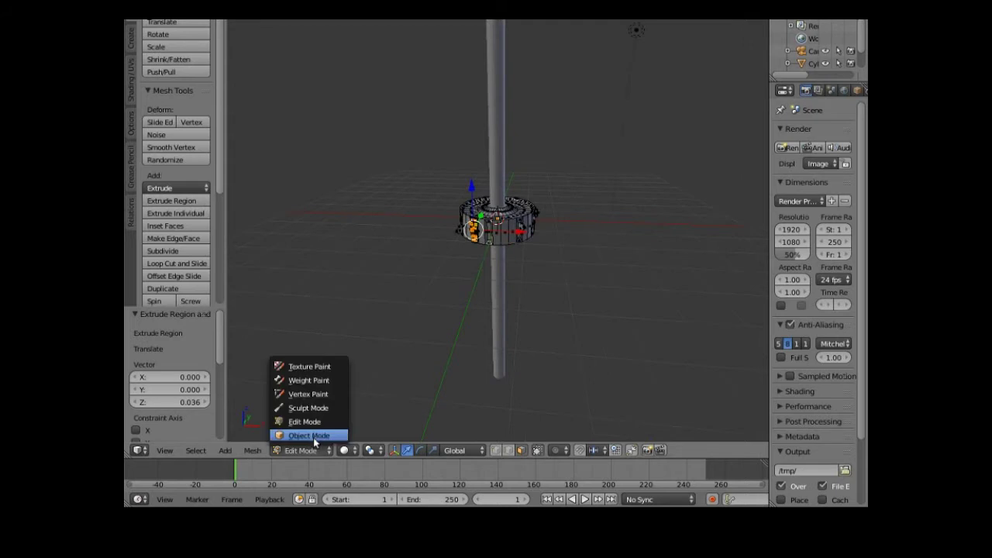
Return to Object Mode and open Cylinder001's Add Modifier list in the Modifiers tab
{"action": "left_click", "coordinate": [315, 440]}
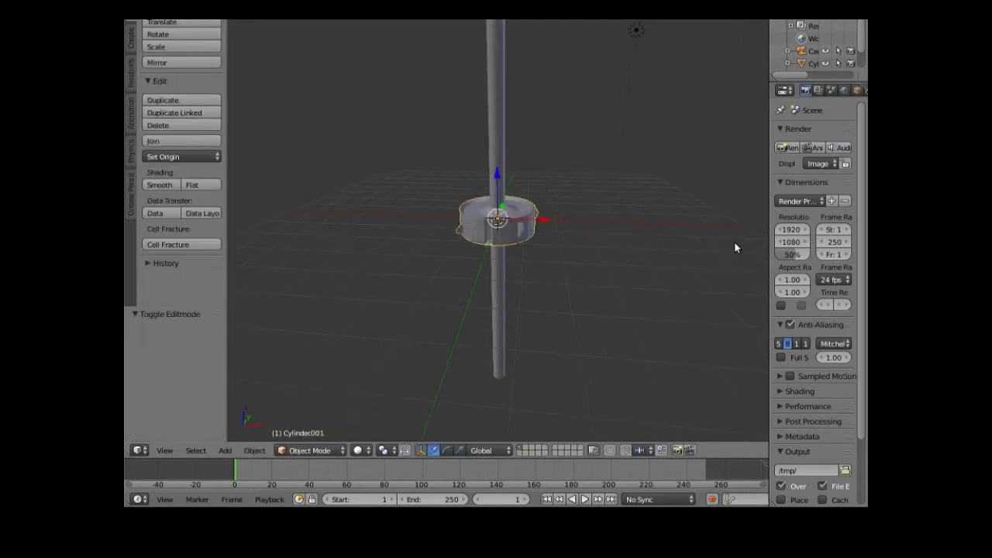
{"action": "left_click_drag", "start_coordinate": [768, 218], "coordinate": [696, 237]}
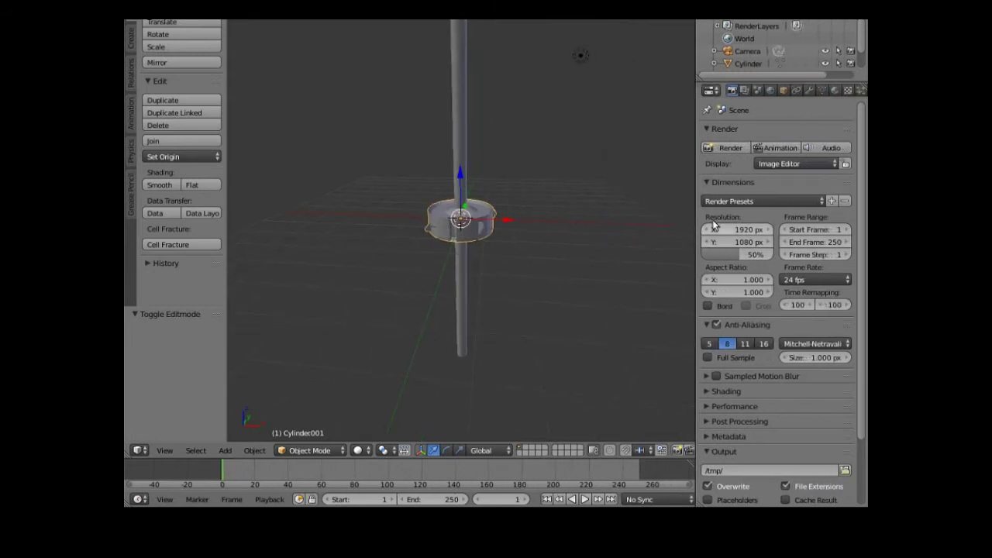
{"action": "left_click", "coordinate": [795, 89]}
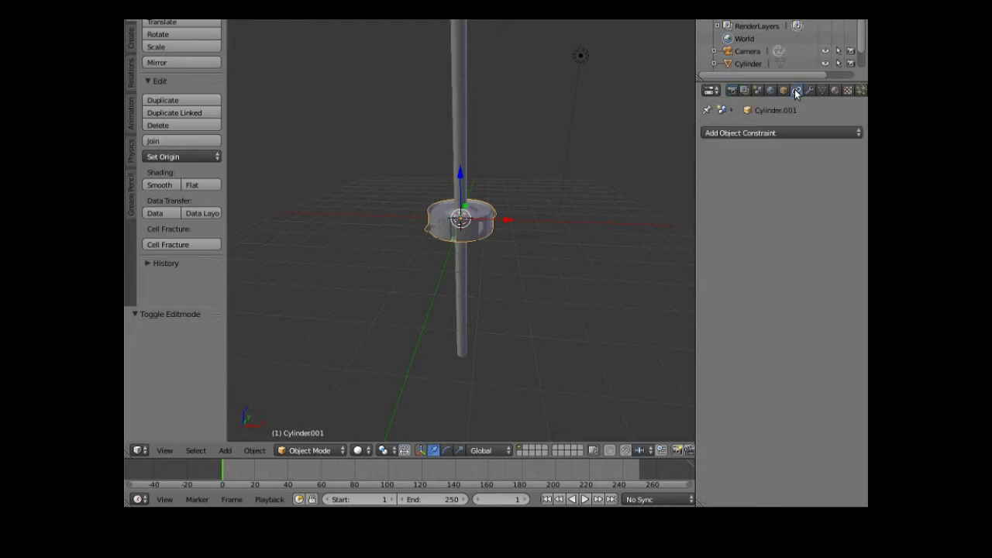
{"action": "left_click", "coordinate": [810, 91]}
{"action": "left_click", "coordinate": [760, 132]}
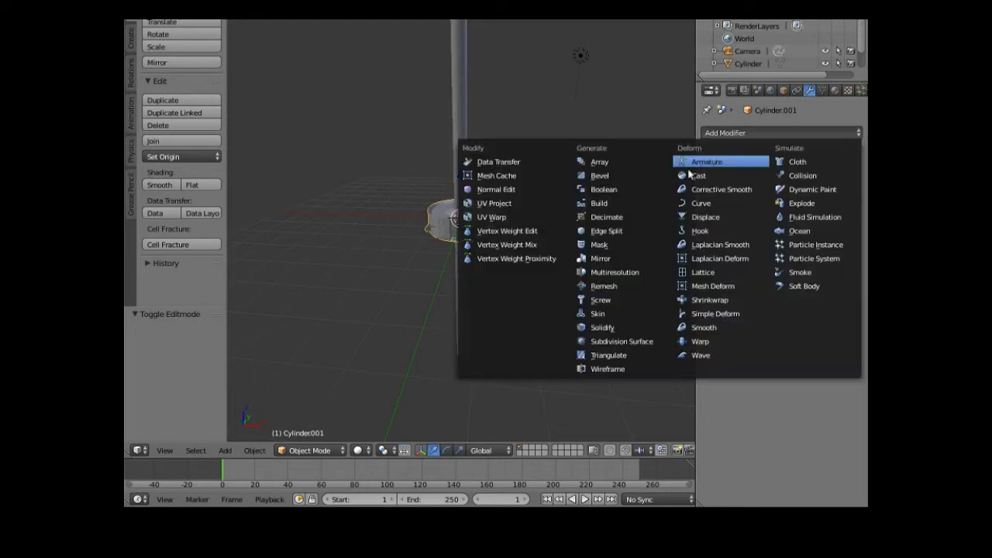
Add an Array modifier with relative offset X 0, Z 1.15, and count 3
{"action": "left_click", "coordinate": [606, 161]}
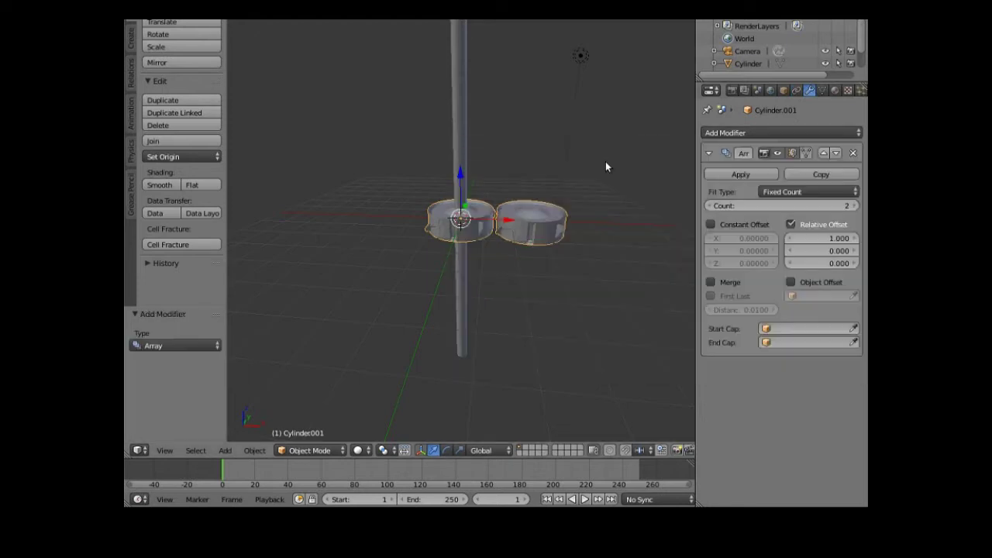
{"action": "left_click", "coordinate": [825, 239]}
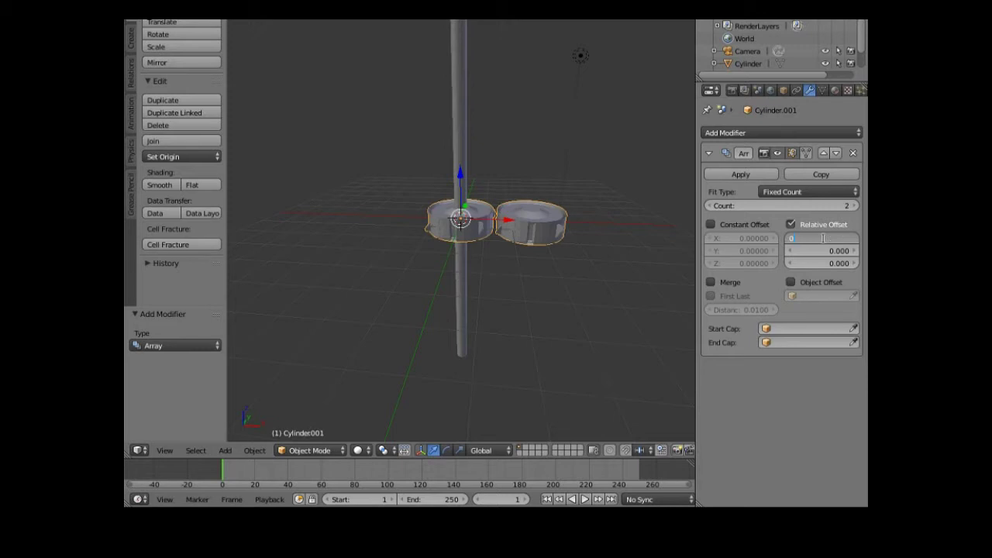
{"action": "key", "text": "Return"}
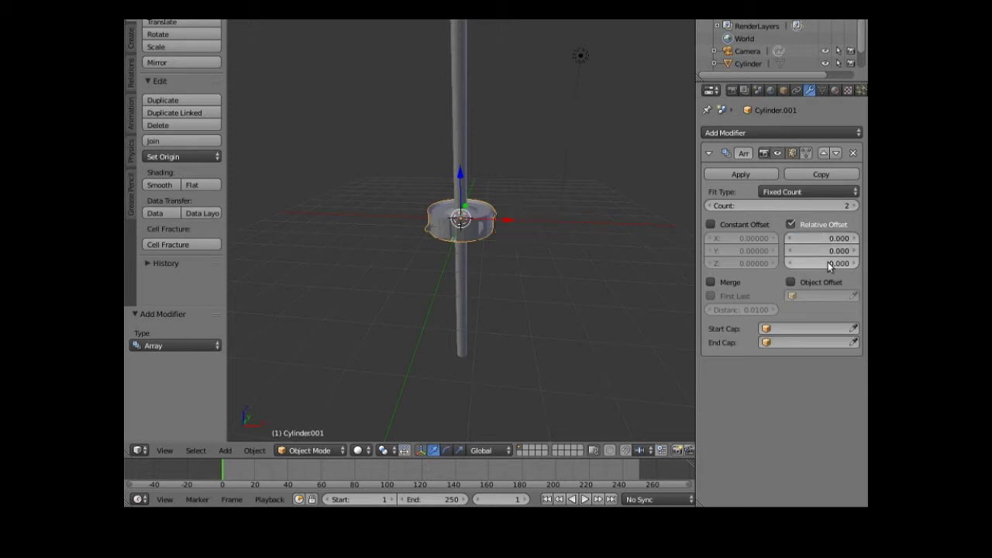
{"action": "left_click", "coordinate": [829, 263]}
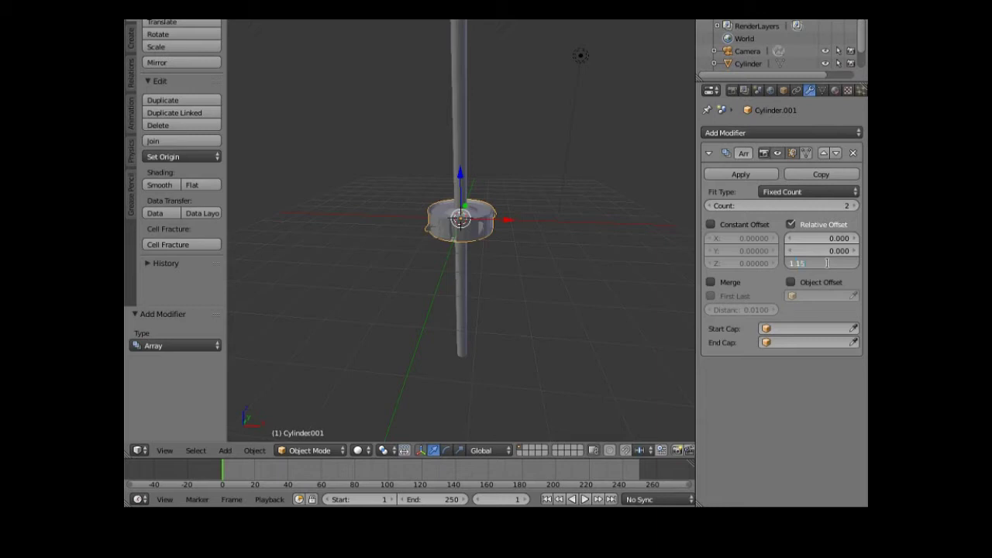
{"action": "type", "text": "1.15"}
{"action": "key", "text": "Return"}
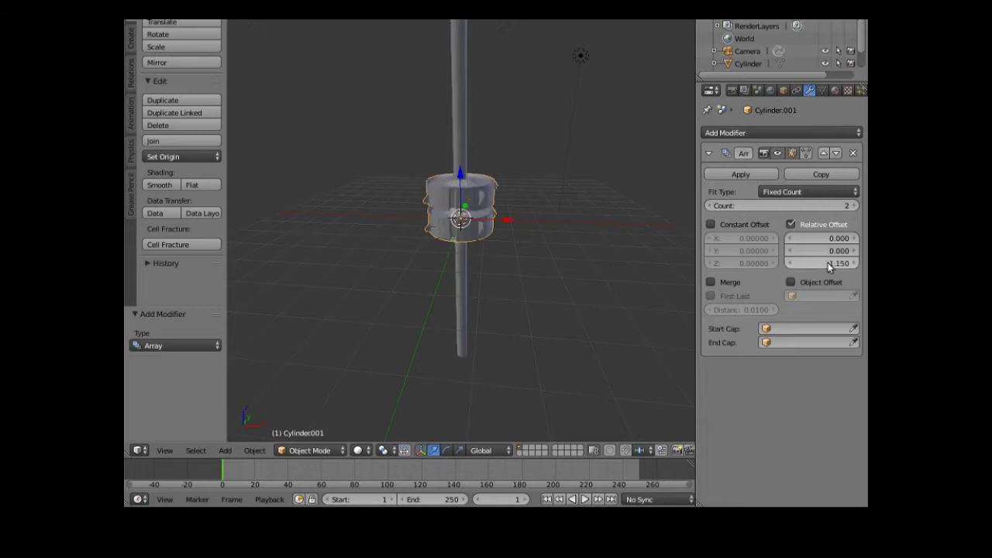
{"action": "middle_click_drag", "start_coordinate": [506, 341], "coordinate": [550, 336]}
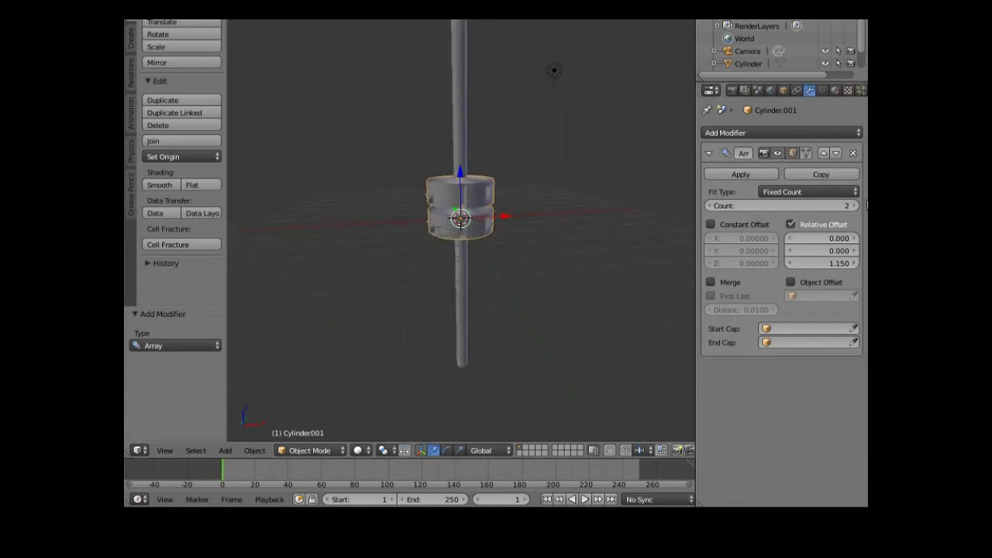
{"action": "left_click", "coordinate": [855, 206]}
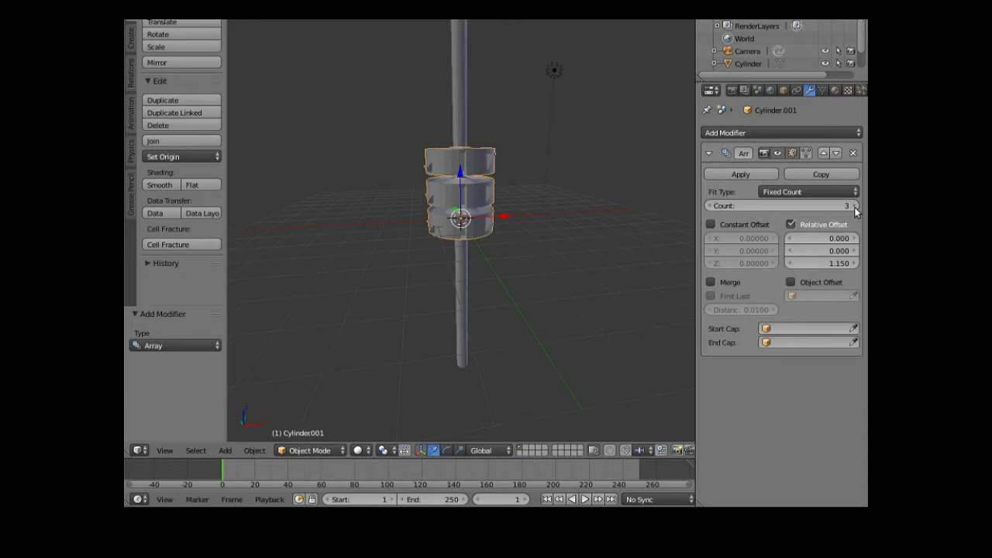
Raise the Array count to 4 and the relative Z offset to 1.350
{"action": "left_click", "coordinate": [855, 206]}
{"action": "middle_click_drag", "start_coordinate": [585, 326], "coordinate": [412, 326]}
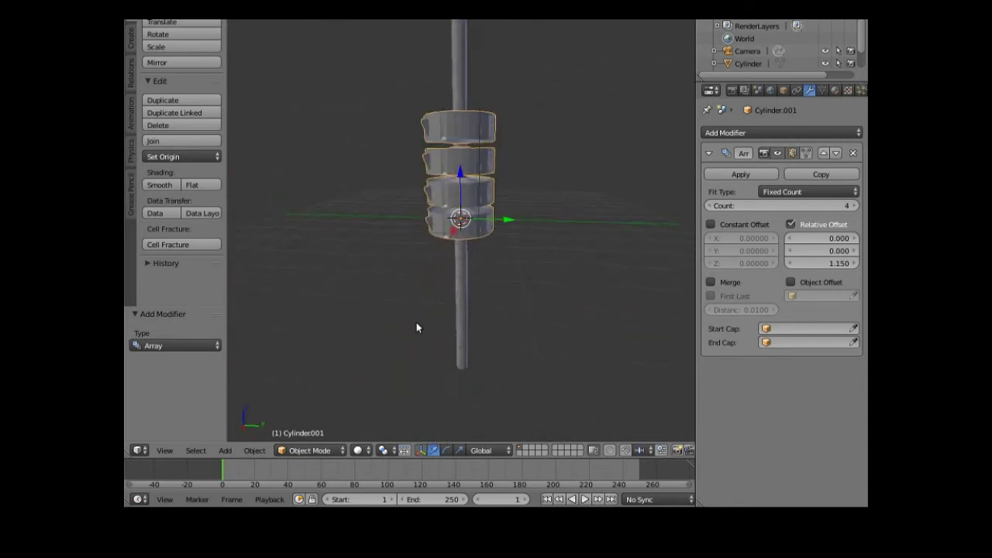
{"action": "middle_click_drag", "start_coordinate": [473, 199], "coordinate": [466, 180]}
{"action": "left_click", "coordinate": [855, 263]}
{"action": "left_click", "coordinate": [855, 263]}
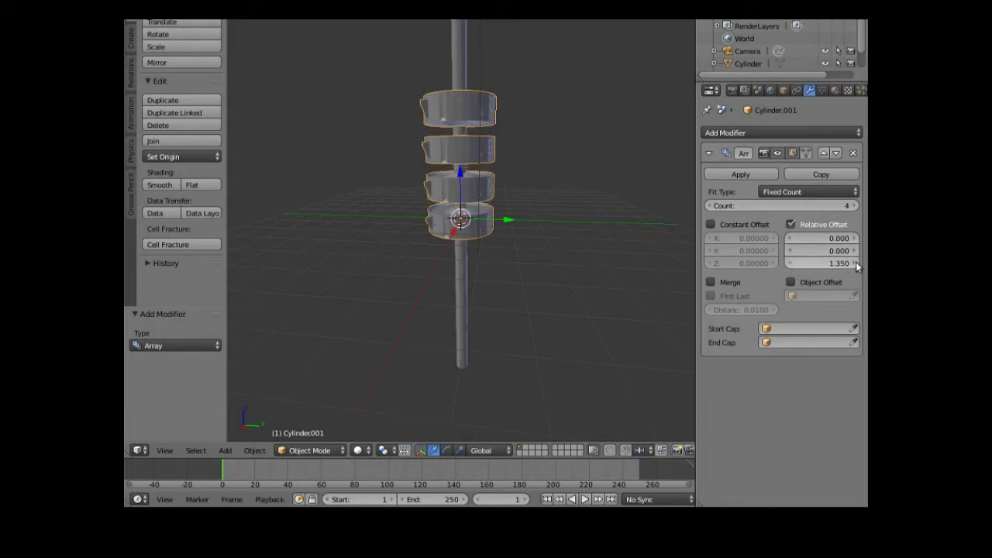
Move the disc stack 2.365 units down the pole along Z
{"action": "middle_click_drag", "start_coordinate": [593, 310], "coordinate": [258, 366]}
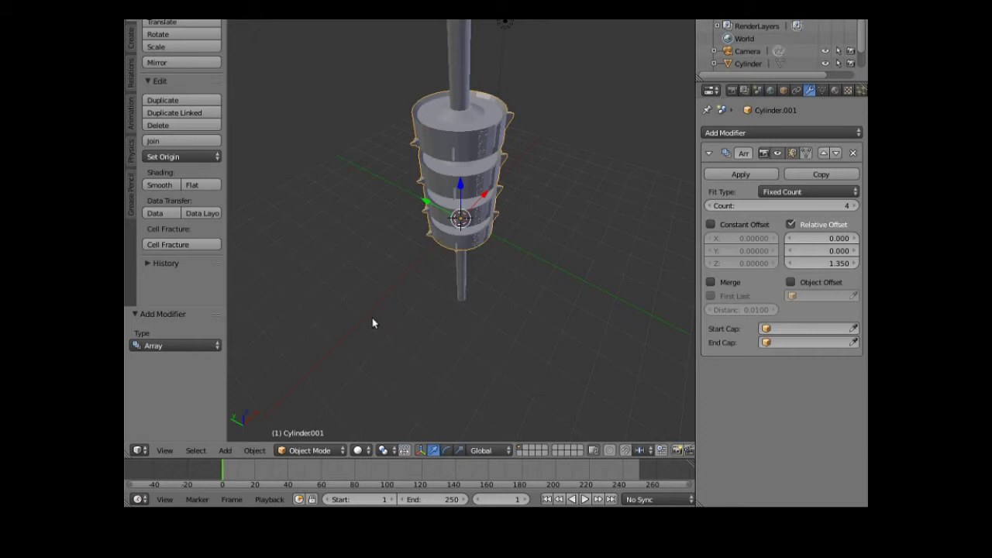
{"action": "mouse_move", "coordinate": [372, 323]}
{"action": "middle_mouse_down"}
{"action": "mouse_move", "coordinate": [430, 330]}
{"action": "mouse_move", "coordinate": [463, 312]}
{"action": "mouse_move", "coordinate": [549, 317]}
{"action": "mouse_move", "coordinate": [547, 269]}
{"action": "mouse_move", "coordinate": [490, 282]}
{"action": "mouse_move", "coordinate": [439, 309]}
{"action": "mouse_move", "coordinate": [370, 240]}
{"action": "mouse_move", "coordinate": [446, 304]}
{"action": "mouse_move", "coordinate": [452, 332]}
{"action": "mouse_move", "coordinate": [405, 361]}
{"action": "mouse_move", "coordinate": [372, 361]}
{"action": "mouse_move", "coordinate": [375, 271]}
{"action": "mouse_move", "coordinate": [395, 272]}
{"action": "mouse_move", "coordinate": [401, 366]}
{"action": "mouse_move", "coordinate": [388, 390]}
{"action": "mouse_move", "coordinate": [365, 390]}
{"action": "mouse_move", "coordinate": [409, 377]}
{"action": "mouse_move", "coordinate": [427, 359]}
{"action": "mouse_move", "coordinate": [407, 326]}
{"action": "mouse_move", "coordinate": [410, 306]}
{"action": "mouse_move", "coordinate": [441, 283]}
{"action": "mouse_move", "coordinate": [504, 274]}
{"action": "mouse_move", "coordinate": [518, 243]}
{"action": "mouse_move", "coordinate": [504, 218]}
{"action": "mouse_move", "coordinate": [489, 255]}
{"action": "middle_mouse_up"}
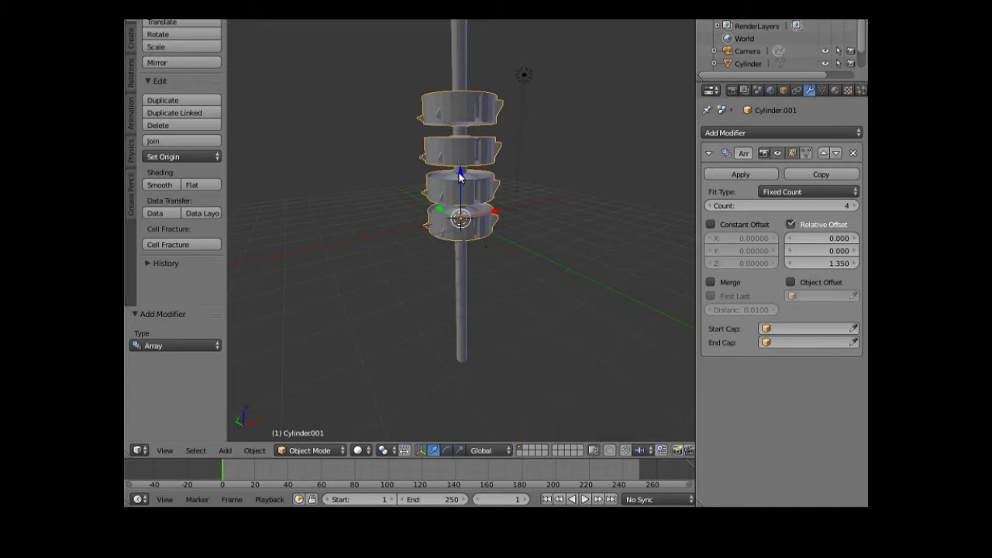
{"action": "left_click_drag", "start_coordinate": [459, 172], "coordinate": [461, 226]}
{"action": "middle_click_drag", "start_coordinate": [376, 330], "coordinate": [405, 370]}
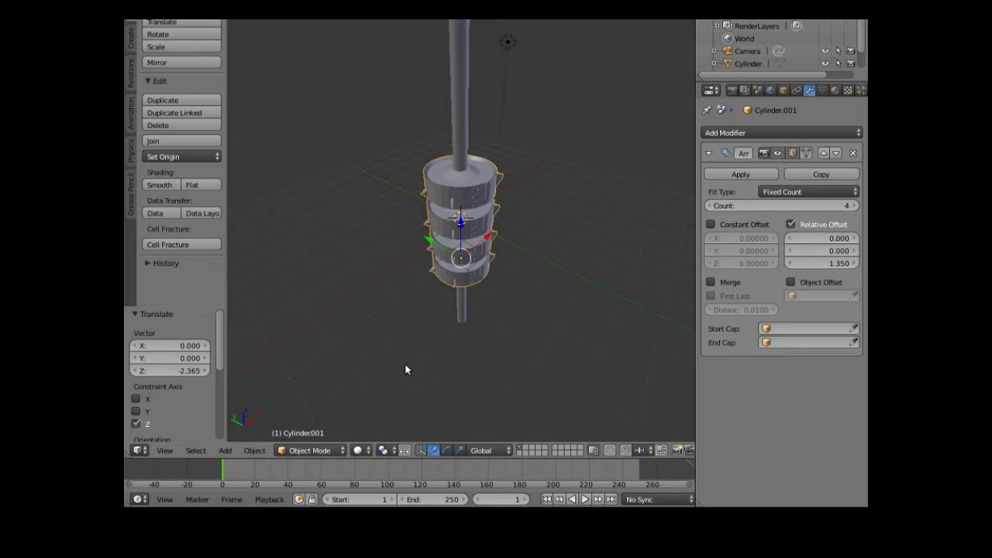
Add a new cylinder mesh and raise it along Z
{"action": "left_click", "coordinate": [226, 451]}
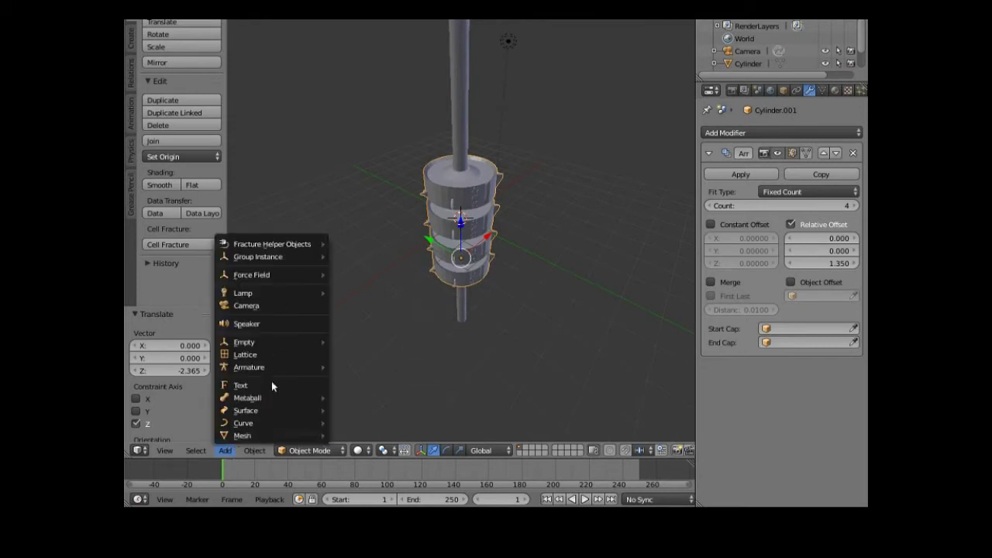
{"action": "mouse_move", "coordinate": [287, 436]}
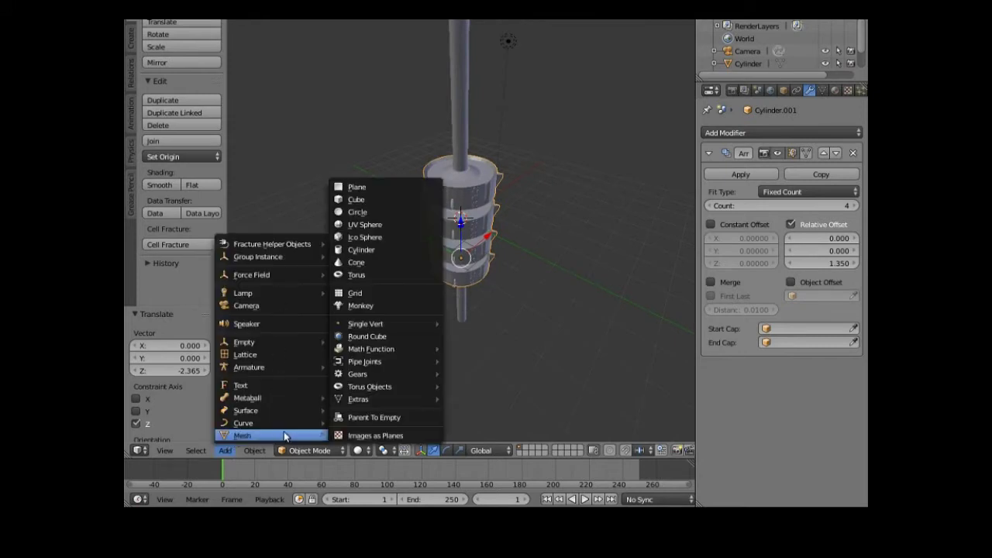
{"action": "left_click", "coordinate": [384, 250]}
{"action": "left_click_drag", "start_coordinate": [463, 183], "coordinate": [449, 105]}
{"action": "middle_click_drag", "start_coordinate": [390, 178], "coordinate": [375, 273]}
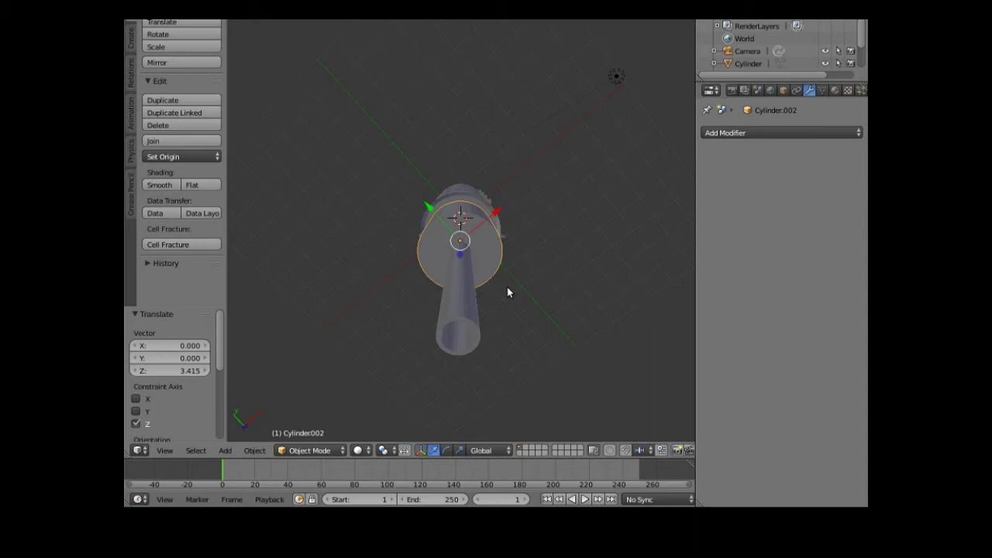
Scale the new cylinder to 1.202 and lower it to just below the disc stack
{"action": "key", "text": "s"}
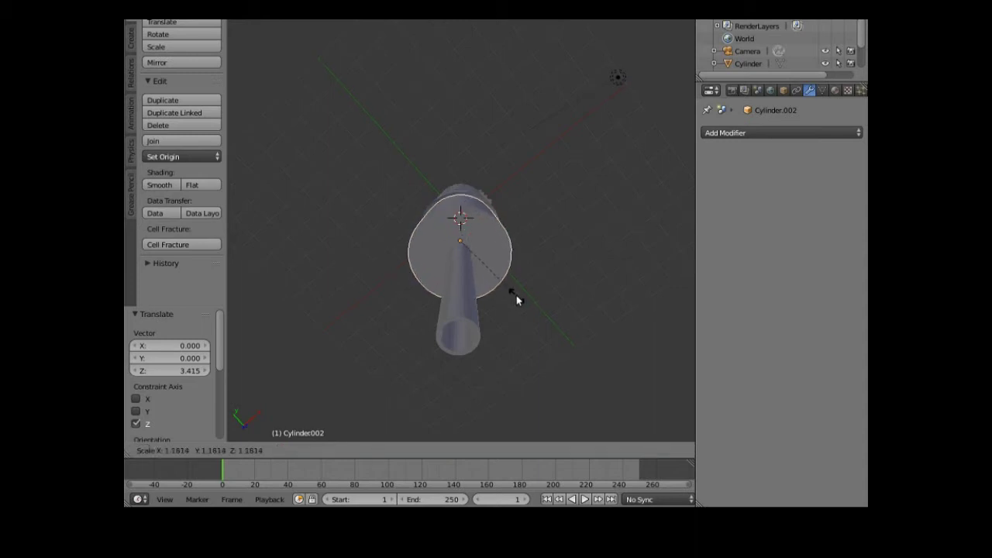
{"action": "left_click", "coordinate": [517, 295]}
{"action": "middle_click_drag", "start_coordinate": [521, 326], "coordinate": [462, 375]}
{"action": "left_click_drag", "start_coordinate": [460, 346], "coordinate": [416, 386]}
{"action": "middle_click_drag", "start_coordinate": [416, 385], "coordinate": [515, 357]}
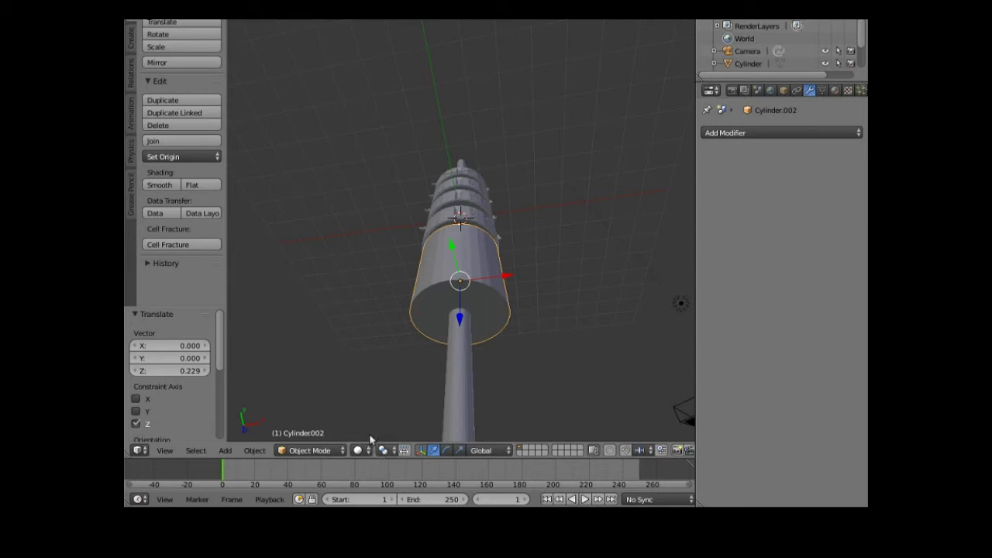
{"action": "left_click", "coordinate": [336, 451]}
{"action": "left_click", "coordinate": [332, 422]}
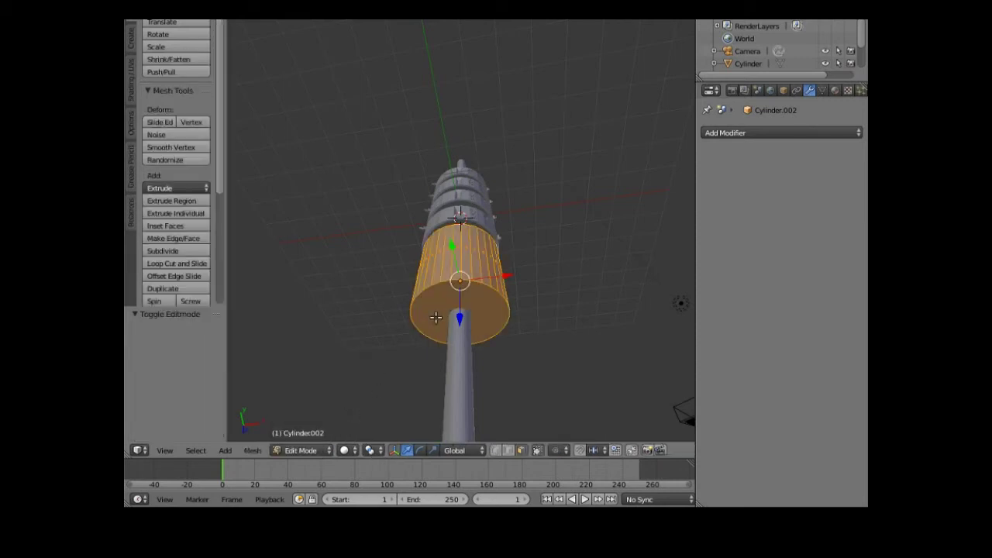
Shrink the mesh to 0.703, then extrude the bottom cap and shrink it to 0.660
{"action": "key", "text": "s"}
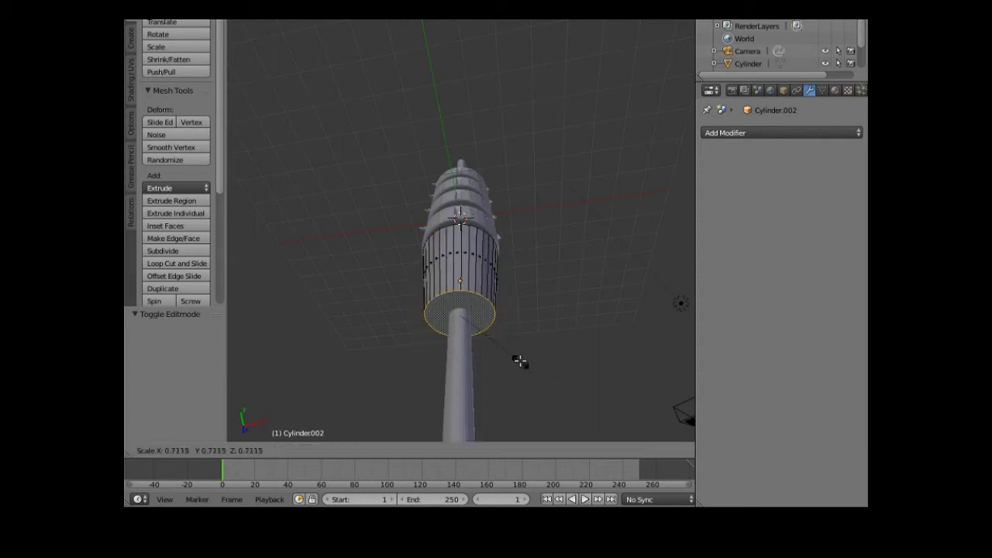
{"action": "left_click", "coordinate": [519, 361]}
{"action": "middle_click_drag", "start_coordinate": [515, 385], "coordinate": [505, 350]}
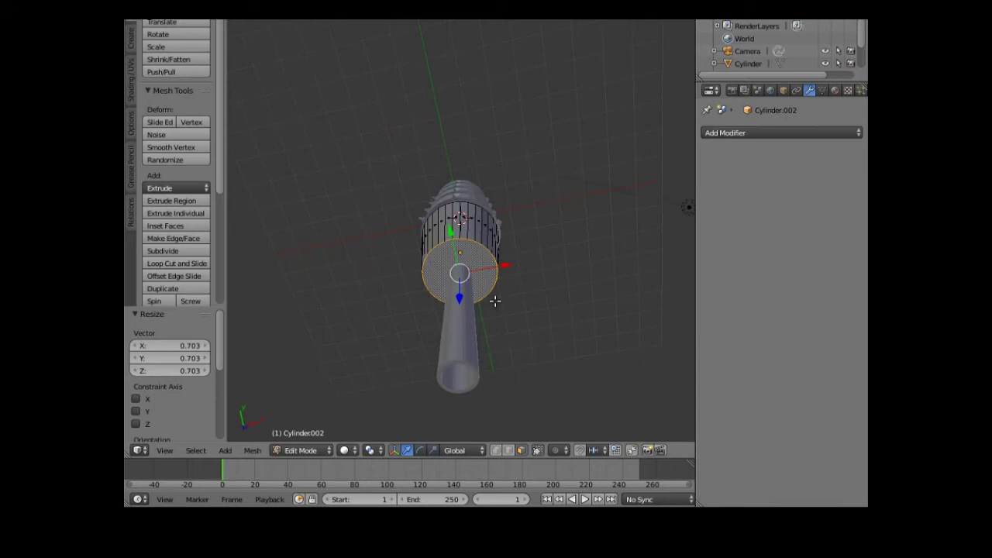
{"action": "key", "text": "e"}
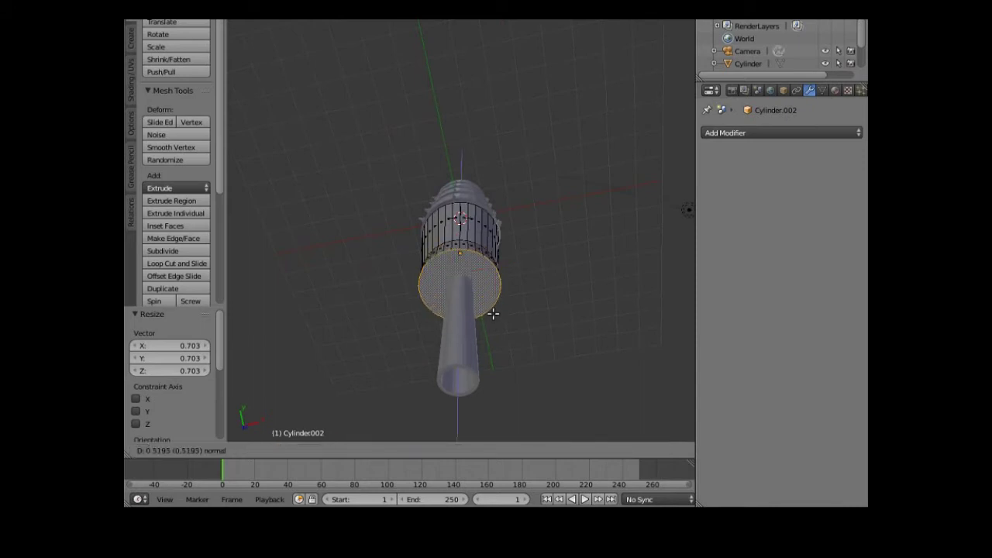
{"action": "left_click", "coordinate": [491, 311]}
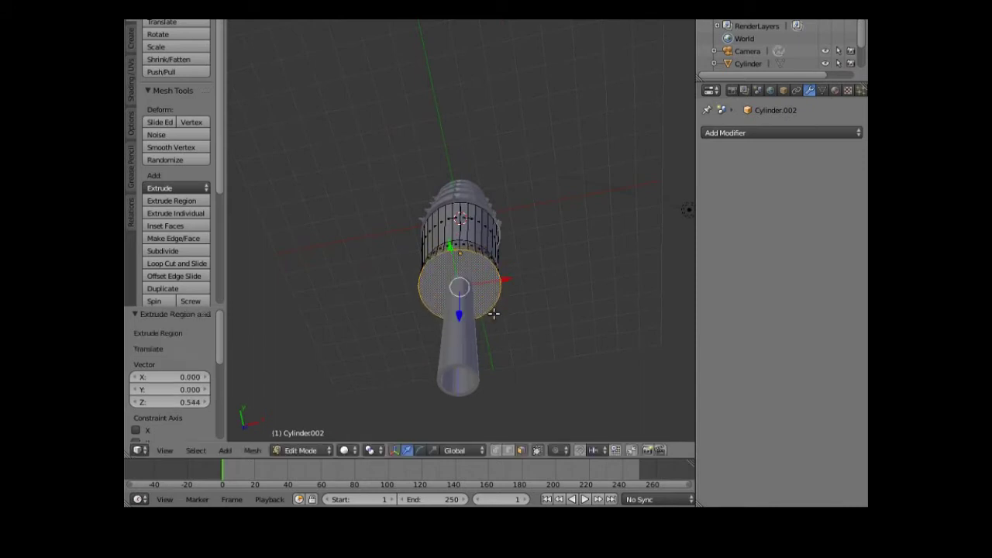
{"action": "key", "text": "s"}
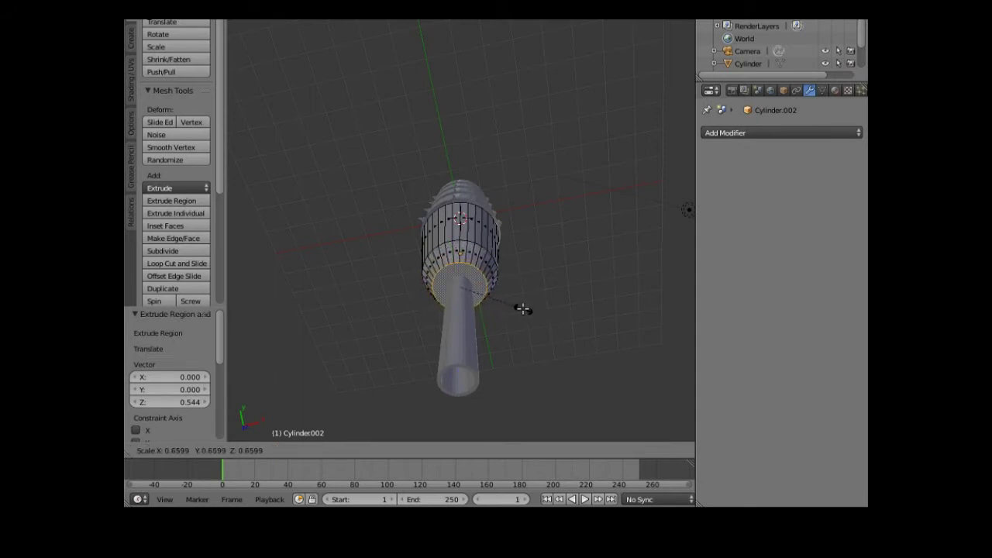
{"action": "left_click", "coordinate": [524, 310]}
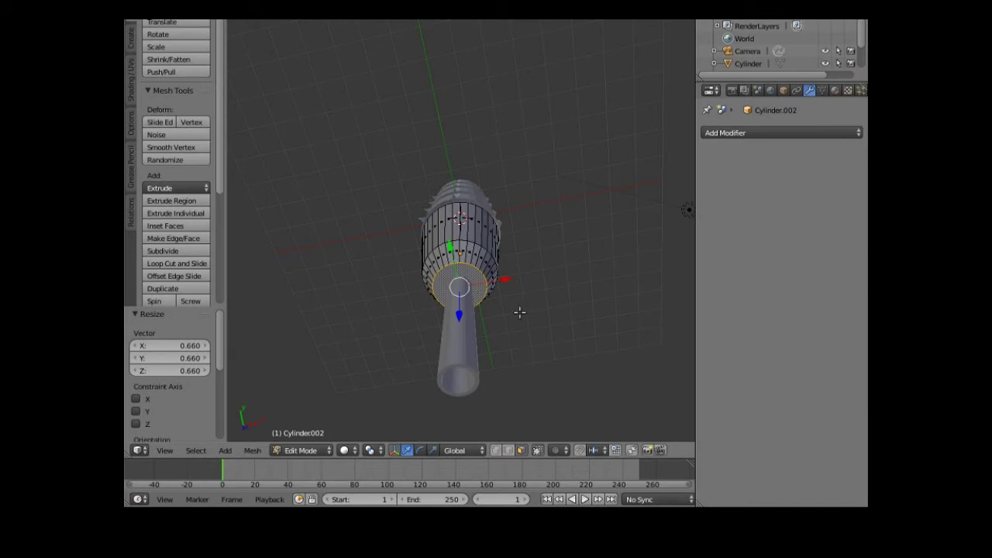
Extrude the cap again, shrink it to 0.858, and inset it
{"action": "key", "text": "e"}
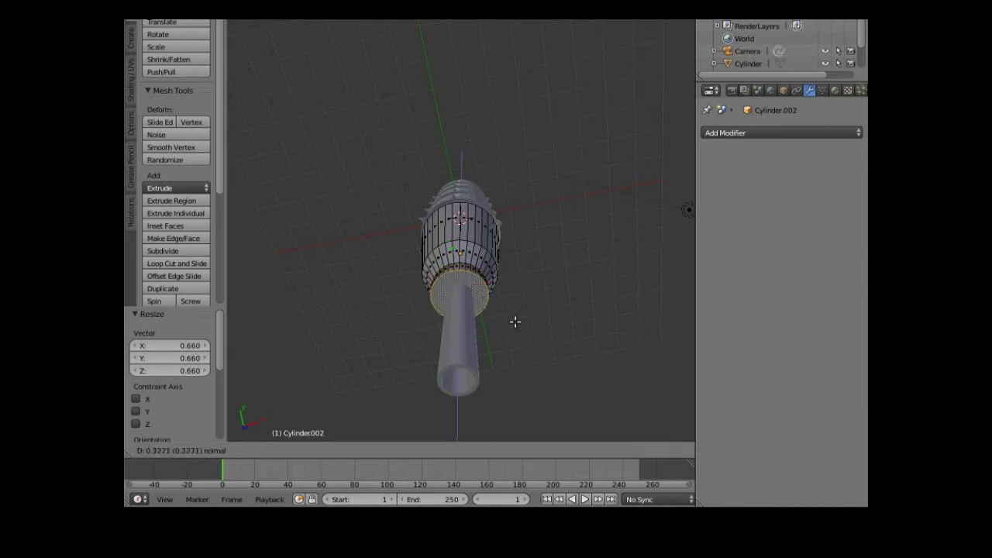
{"action": "left_click", "coordinate": [514, 324]}
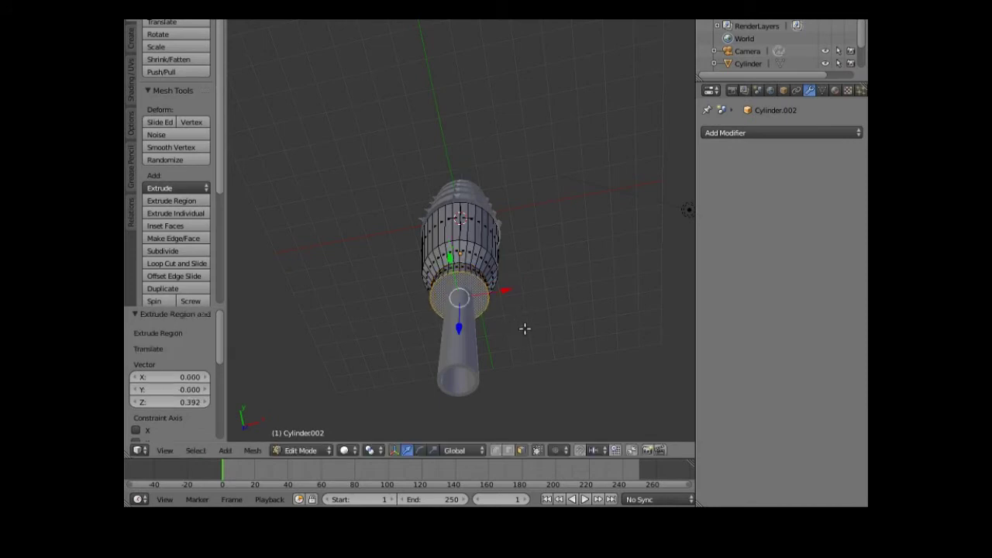
{"action": "key", "text": "s"}
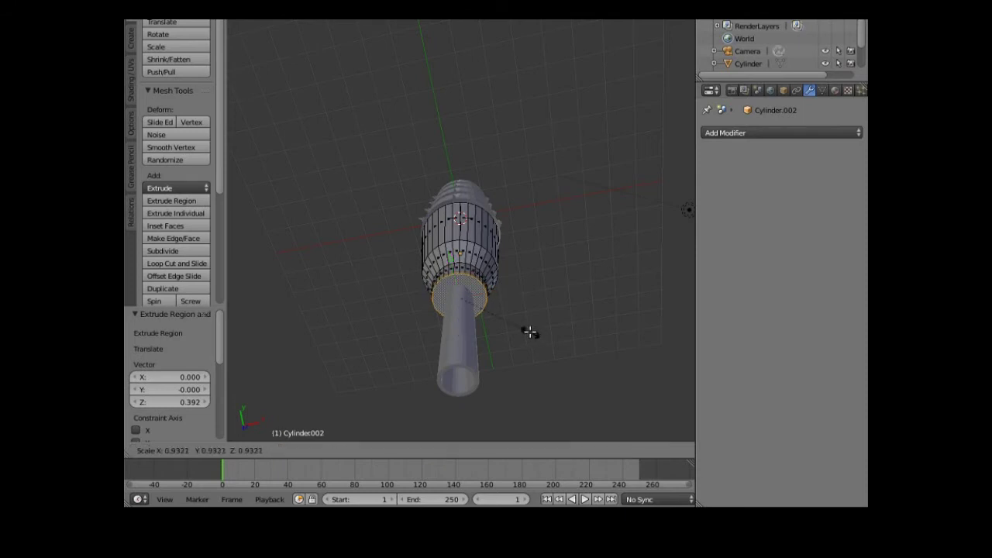
{"action": "left_click", "coordinate": [521, 331]}
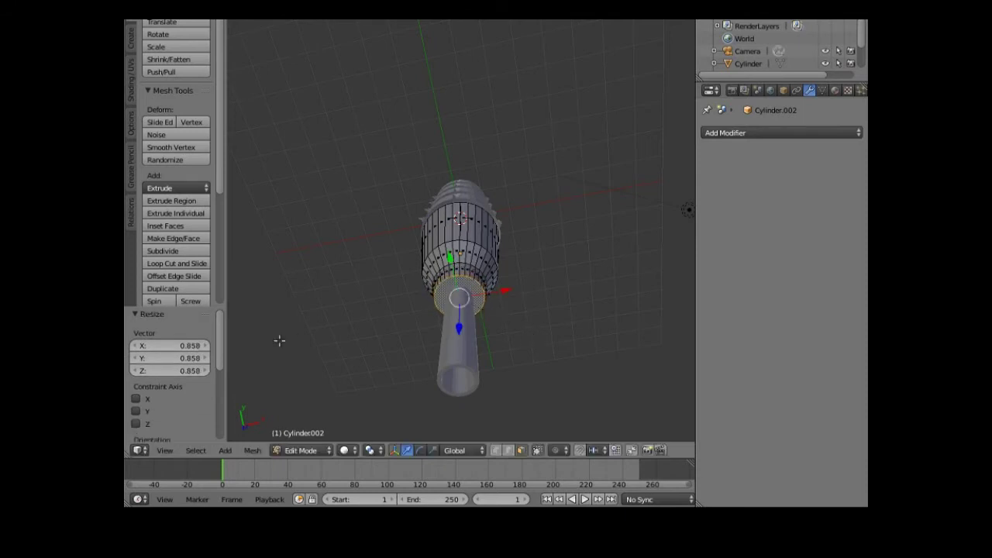
{"action": "left_click", "coordinate": [176, 225]}
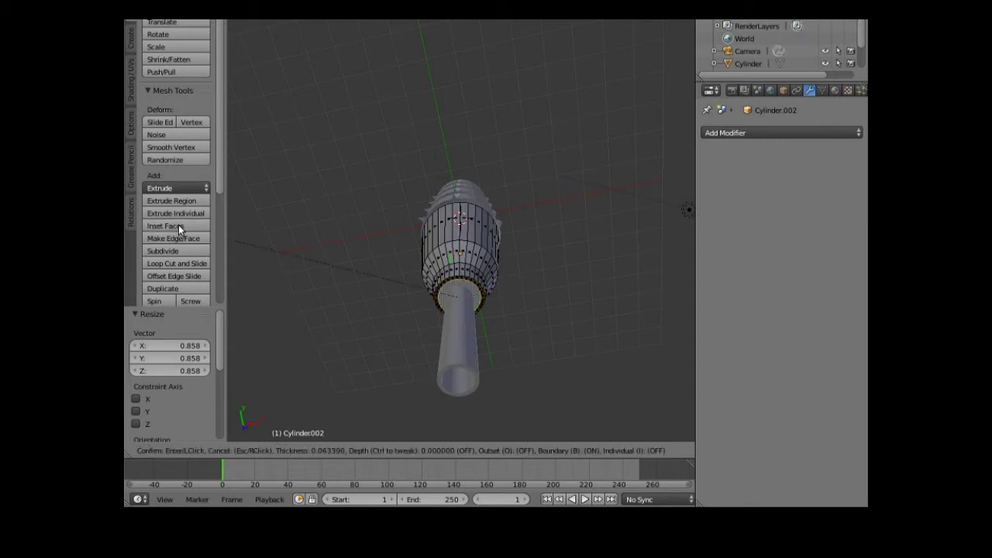
{"action": "left_click", "coordinate": [179, 224]}
{"action": "left_click_drag", "start_coordinate": [459, 325], "coordinate": [473, 323]}
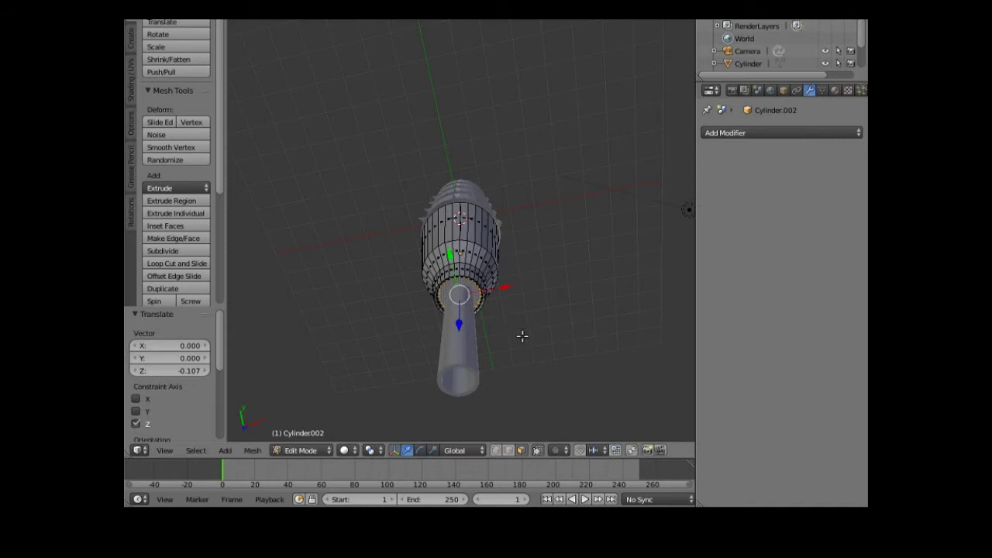
Inset the bottom face at 0.0751 thickness and extrude it
{"action": "left_click", "coordinate": [170, 228]}
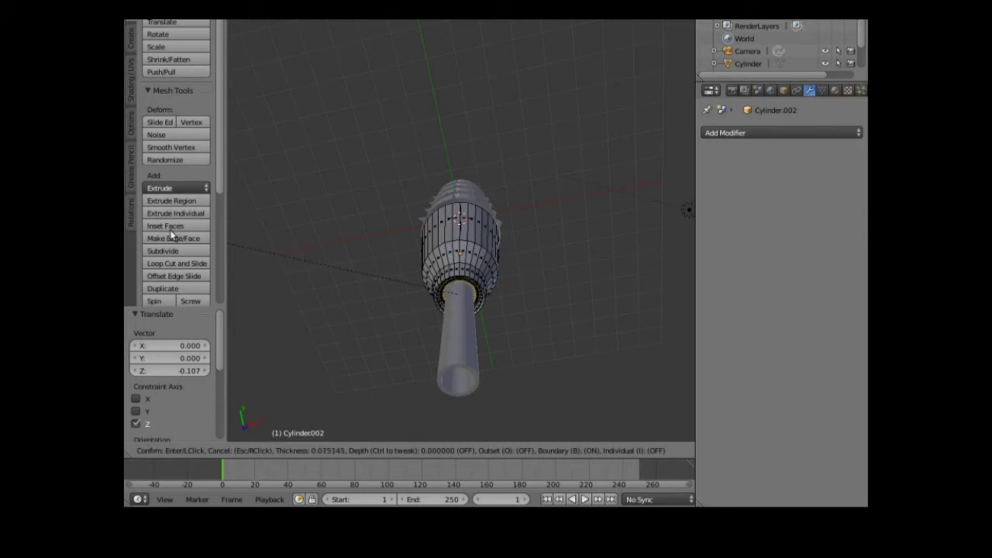
{"action": "left_click", "coordinate": [172, 235]}
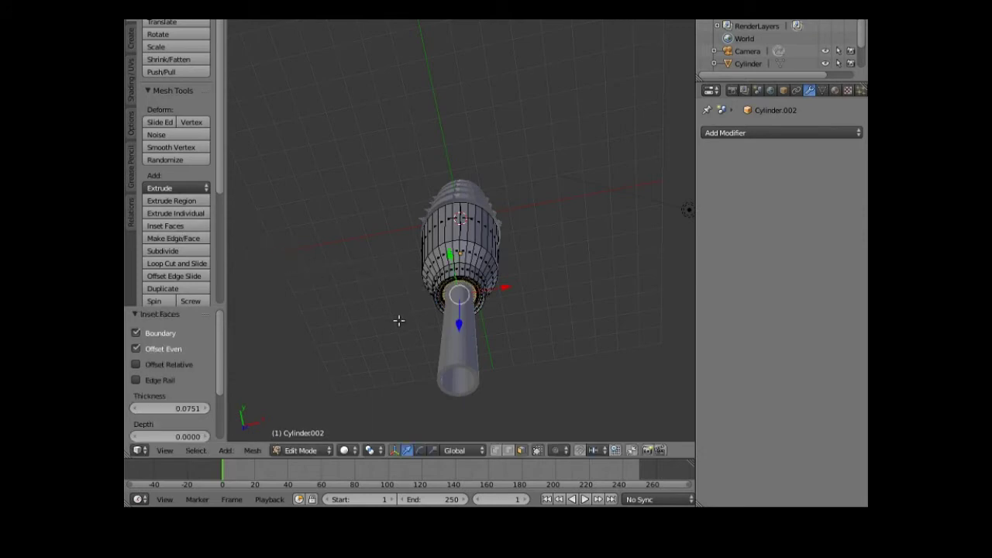
{"action": "key", "text": "e"}
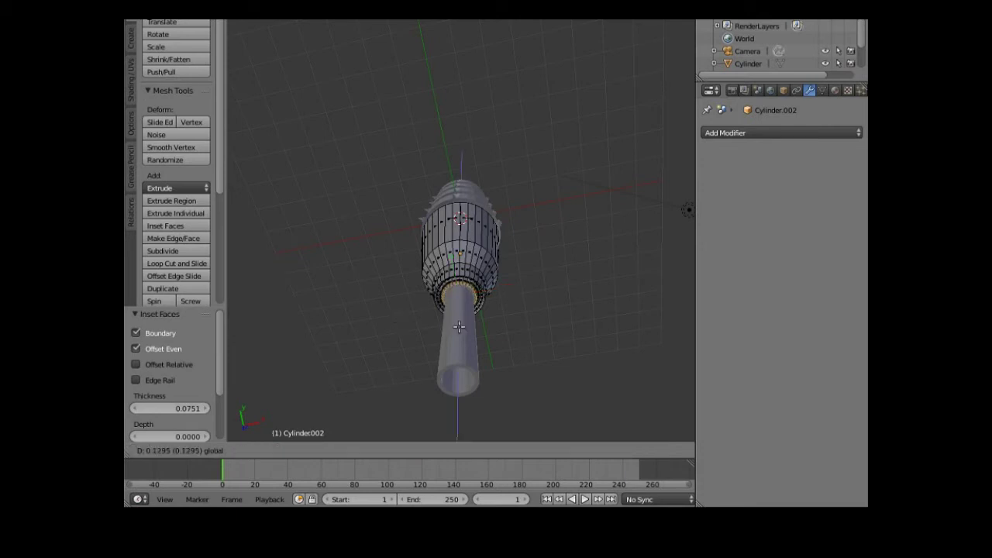
{"action": "left_click", "coordinate": [457, 327]}
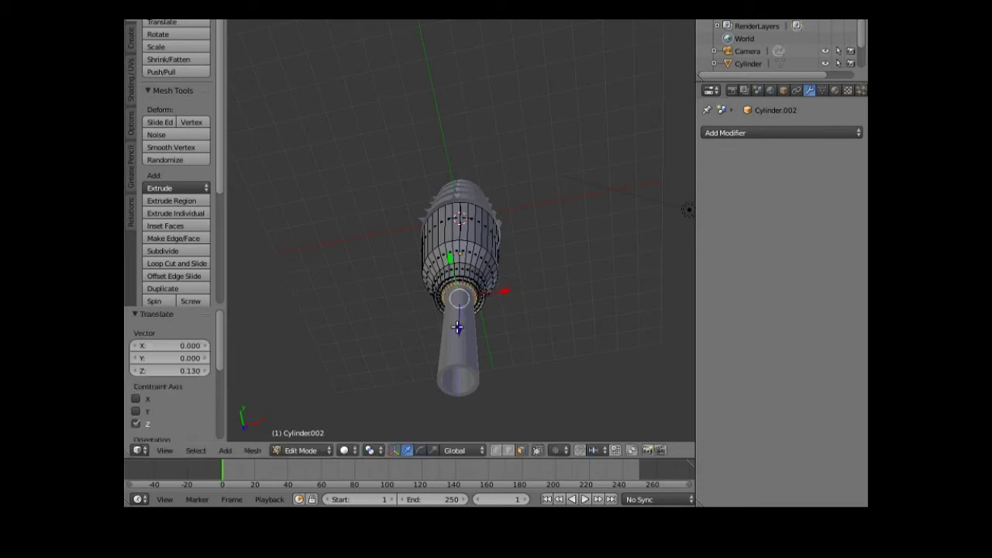
{"action": "middle_click_drag", "start_coordinate": [394, 348], "coordinate": [525, 335]}
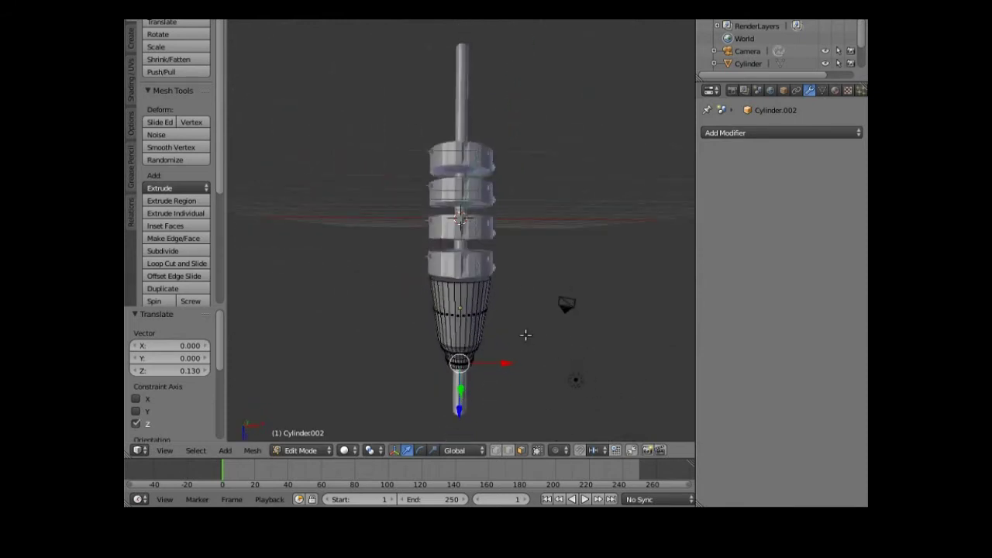
Select the cone's top edge loop, inset it at 0.2304, and move it along Z
{"action": "right_click", "coordinate": [469, 281], "text": "alt"}
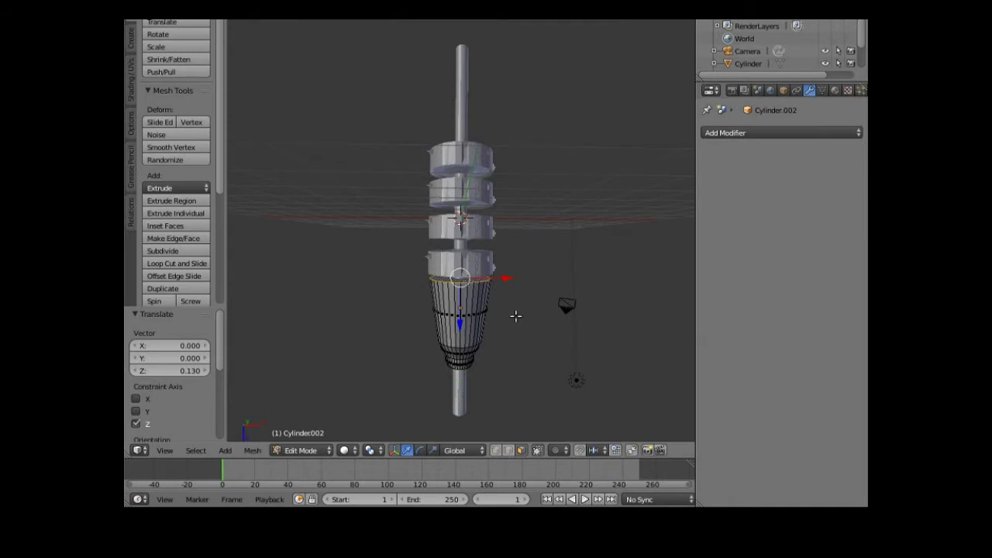
{"action": "left_click", "coordinate": [160, 227]}
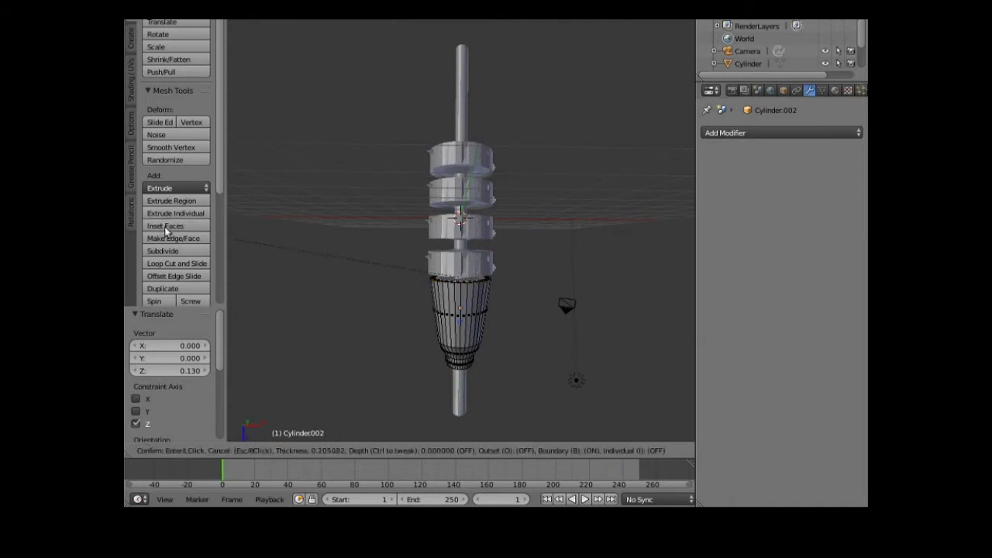
{"action": "left_click", "coordinate": [166, 231]}
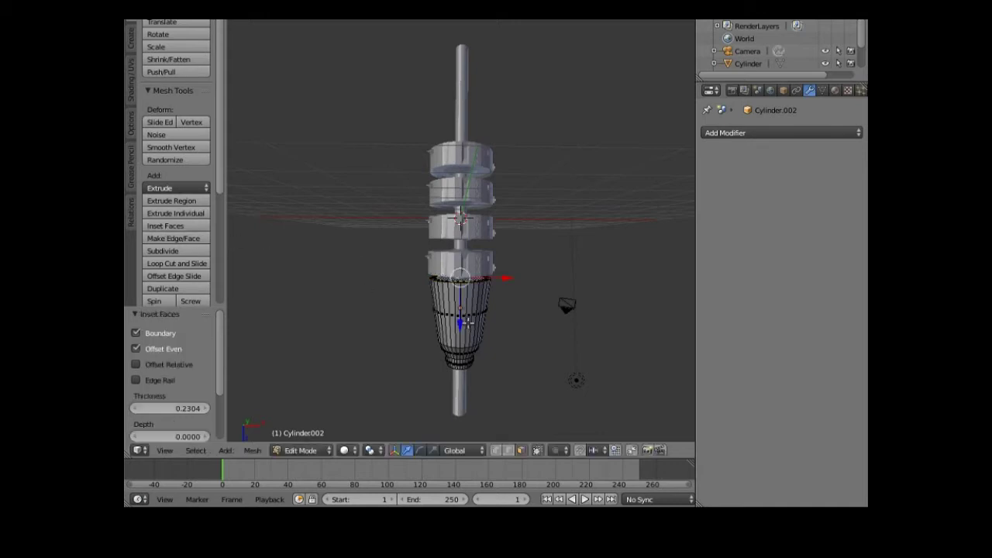
{"action": "key", "text": "g"}
{"action": "key", "text": "z"}
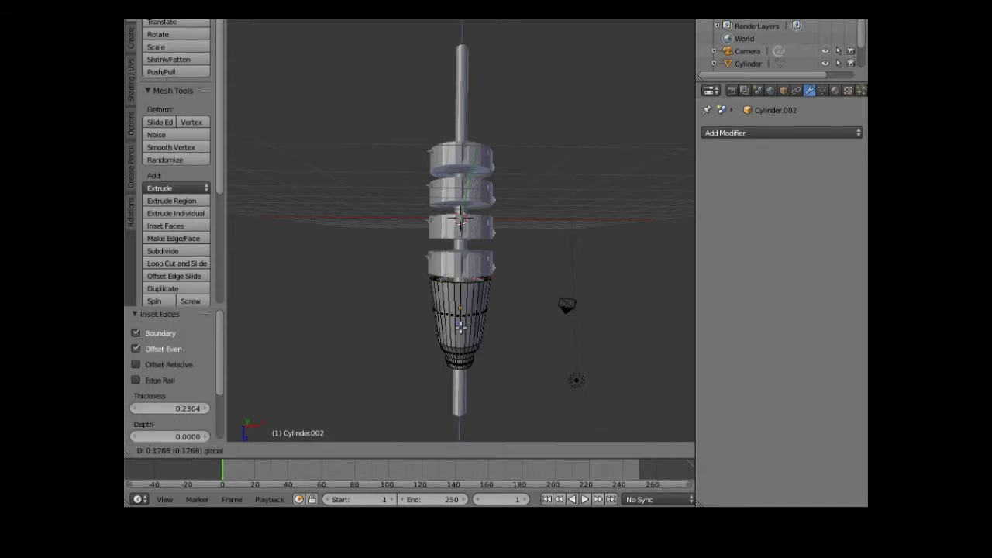
{"action": "left_click", "coordinate": [375, 310]}
Inset the cone-top ring at 0.4983 and lower it 0.175 along Z
{"action": "left_click", "coordinate": [166, 227]}
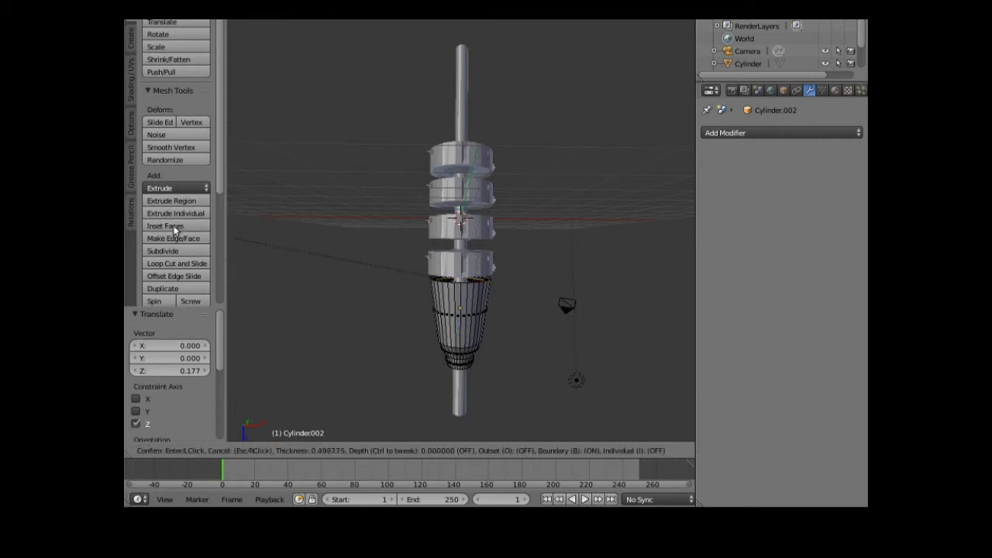
{"action": "left_click", "coordinate": [175, 230]}
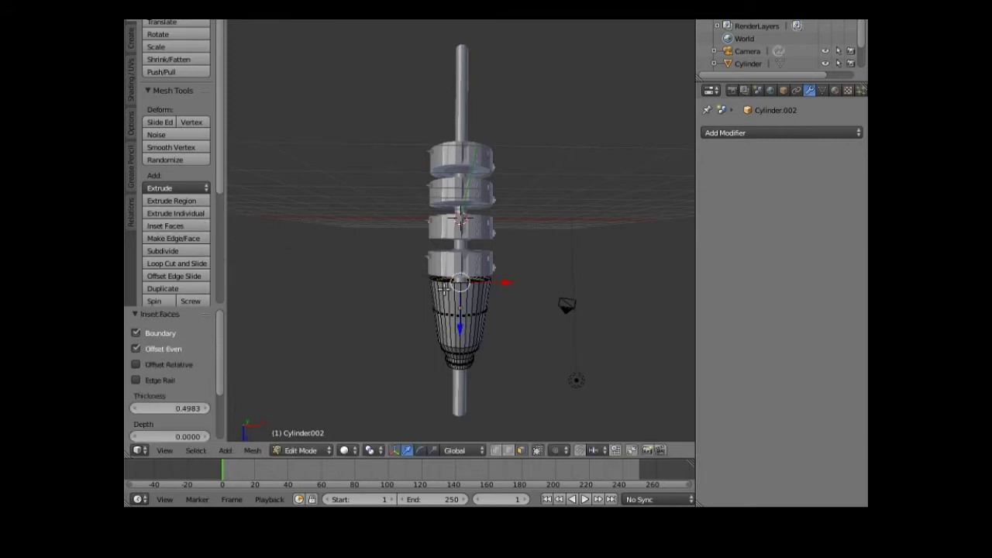
{"action": "left_click_drag", "start_coordinate": [461, 327], "coordinate": [457, 324]}
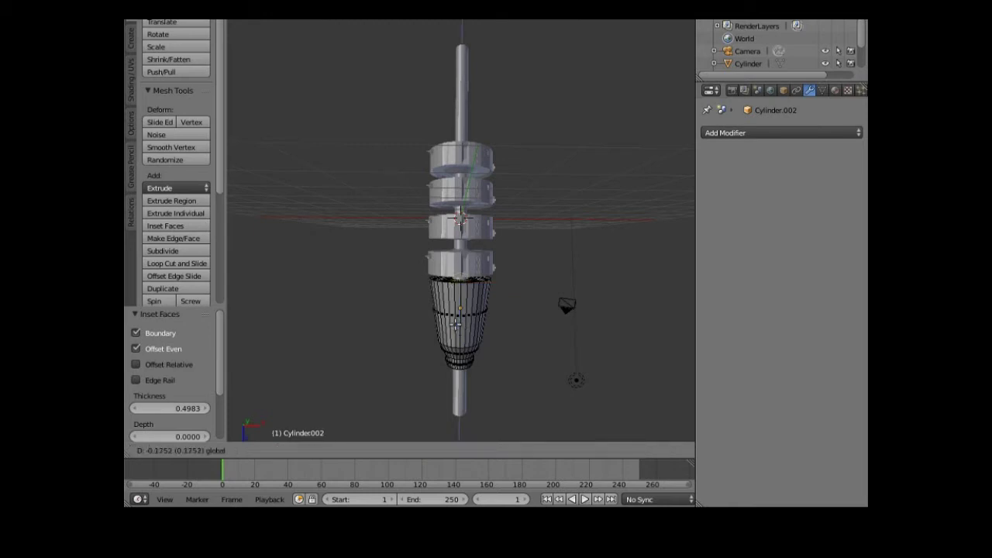
{"action": "left_click_drag", "start_coordinate": [457, 325], "coordinate": [458, 325]}
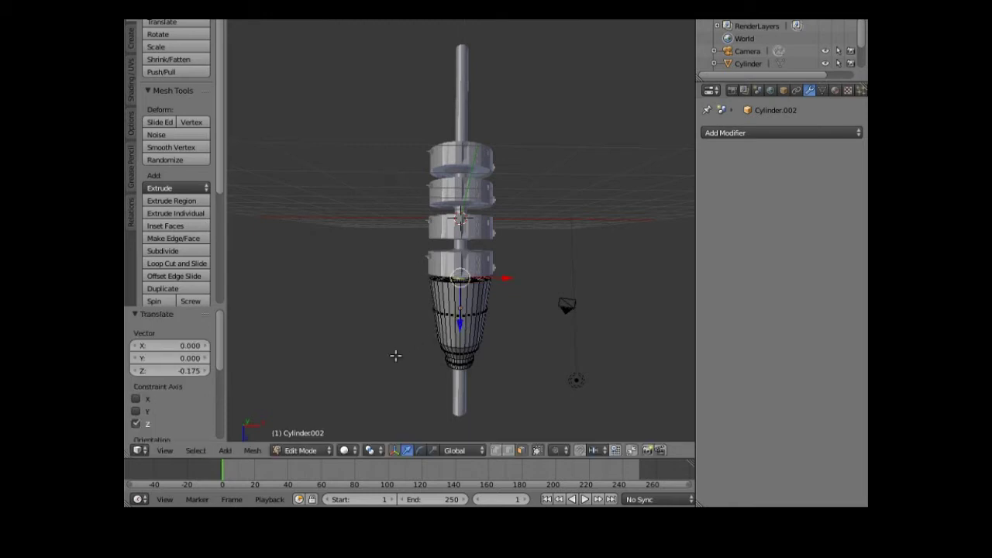
{"action": "middle_click_drag", "start_coordinate": [395, 354], "coordinate": [423, 361]}
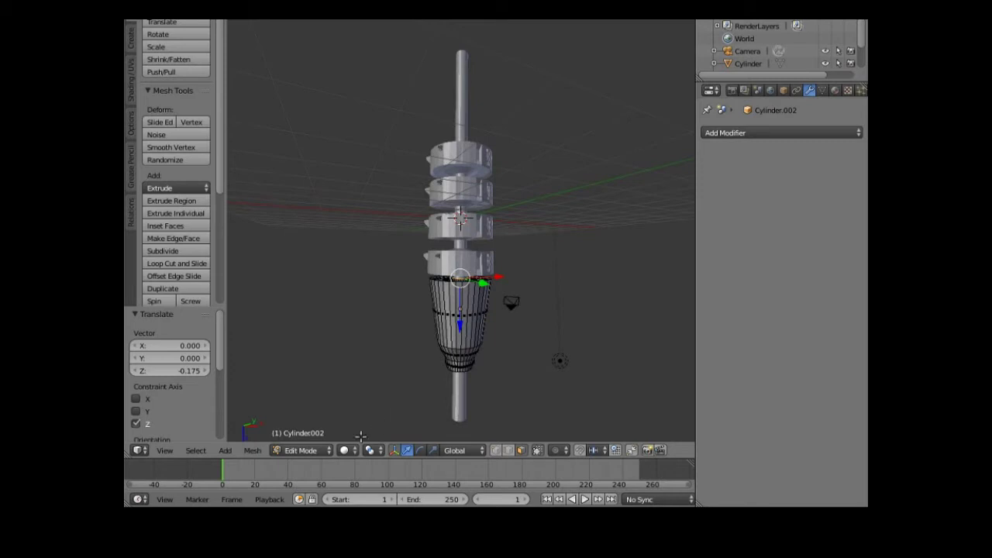
{"action": "left_click", "coordinate": [315, 451]}
Return to Object Mode and raise Cylinder002 0.12 along Z beneath the discs
{"action": "left_click", "coordinate": [311, 439]}
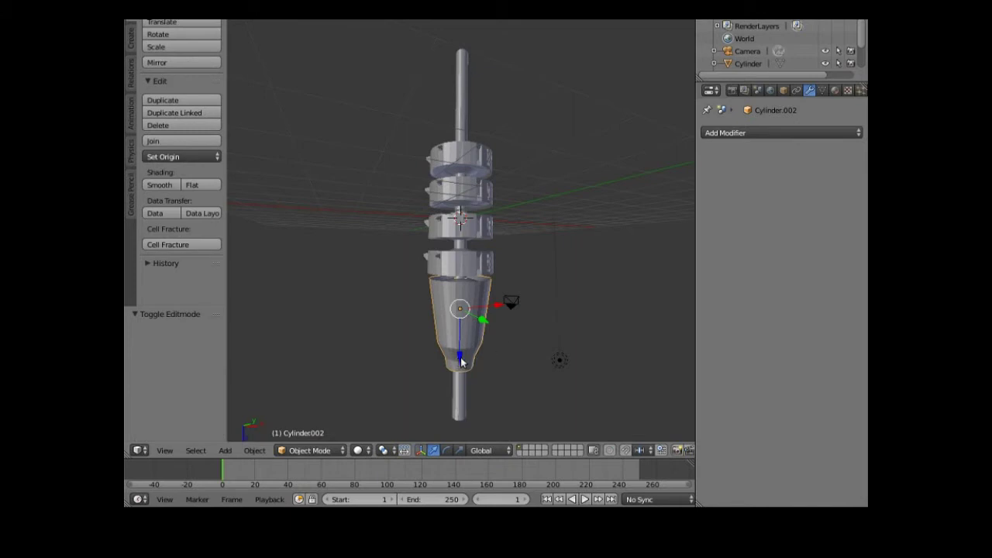
{"action": "left_click_drag", "start_coordinate": [461, 359], "coordinate": [462, 369]}
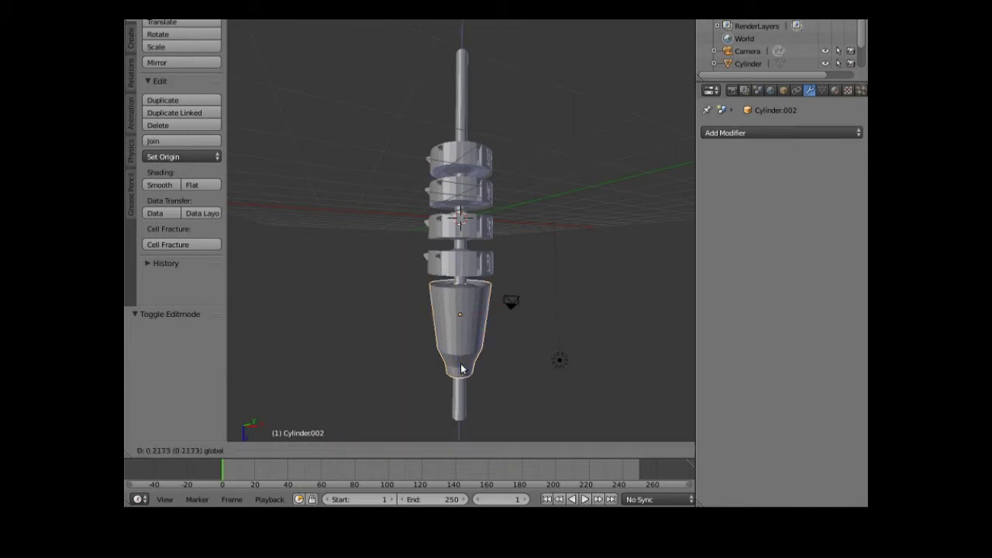
{"action": "left_click_drag", "start_coordinate": [461, 369], "coordinate": [463, 364]}
{"action": "mouse_move", "coordinate": [407, 391]}
{"action": "middle_mouse_down"}
{"action": "mouse_move", "coordinate": [439, 387]}
{"action": "mouse_move", "coordinate": [435, 348]}
{"action": "mouse_move", "coordinate": [414, 305]}
{"action": "mouse_move", "coordinate": [394, 294]}
{"action": "mouse_move", "coordinate": [370, 317]}
{"action": "mouse_move", "coordinate": [390, 335]}
{"action": "mouse_move", "coordinate": [447, 326]}
{"action": "mouse_move", "coordinate": [412, 348]}
{"action": "mouse_move", "coordinate": [401, 375]}
{"action": "mouse_move", "coordinate": [358, 390]}
{"action": "mouse_move", "coordinate": [352, 403]}
{"action": "mouse_move", "coordinate": [387, 391]}
{"action": "middle_mouse_up"}
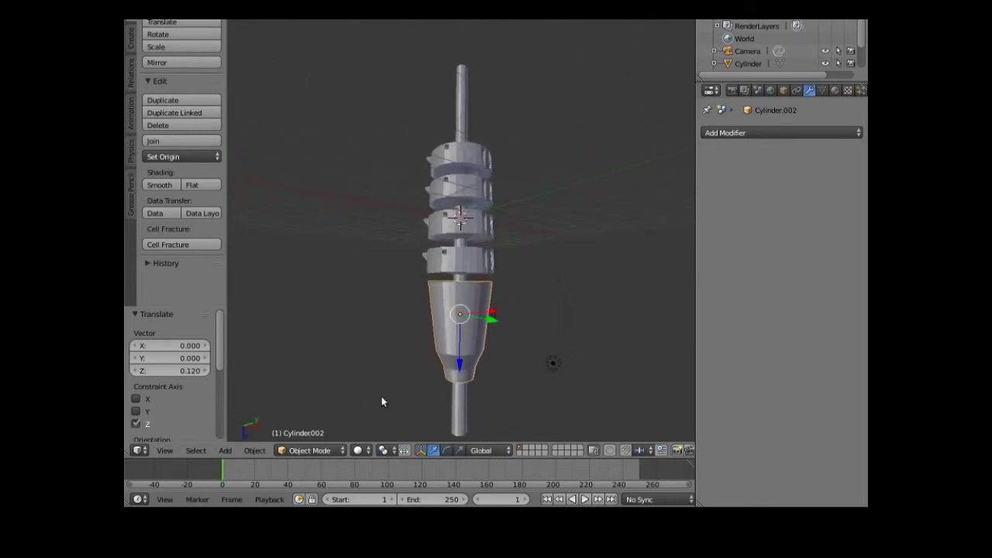
Add a torus, move it along Z onto the cone, and scale it to 1.24
{"action": "left_click", "coordinate": [255, 450]}
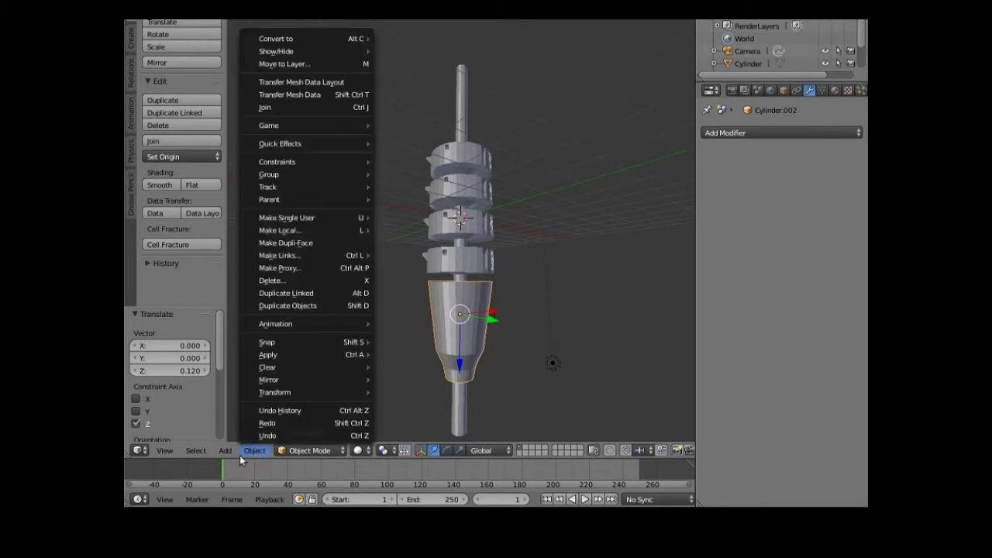
{"action": "left_click", "coordinate": [252, 454]}
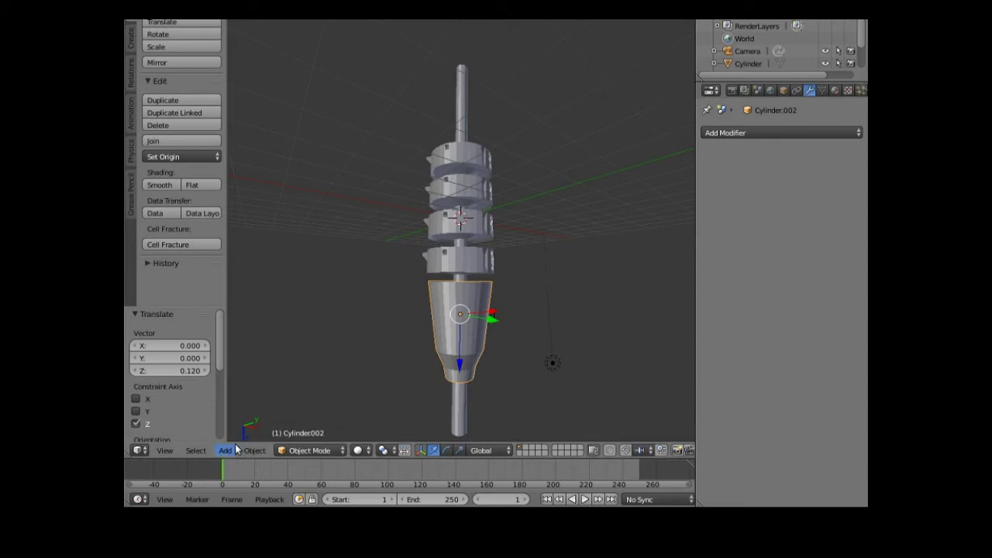
{"action": "left_click", "coordinate": [227, 453]}
{"action": "mouse_move", "coordinate": [314, 435]}
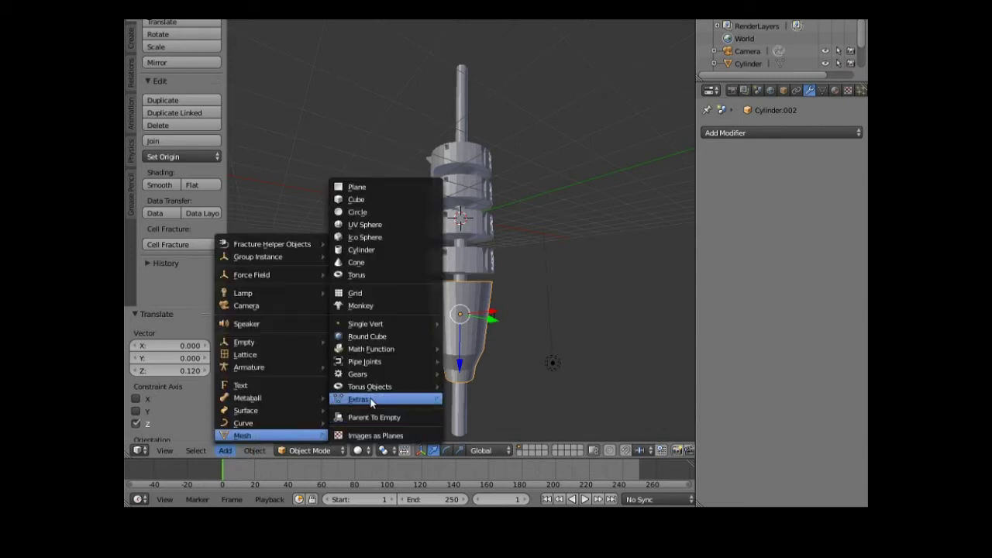
{"action": "left_click", "coordinate": [369, 276]}
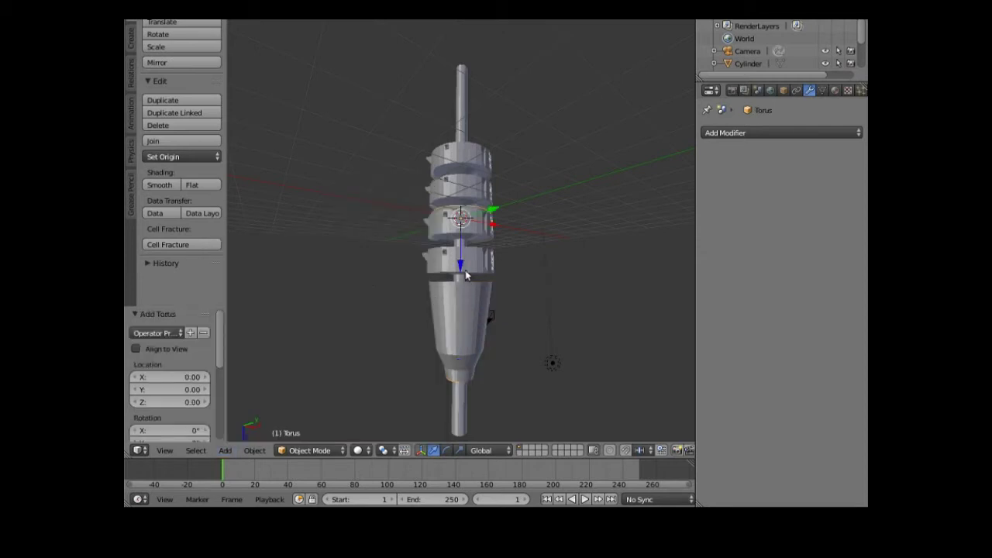
{"action": "left_click_drag", "start_coordinate": [460, 265], "coordinate": [459, 377]}
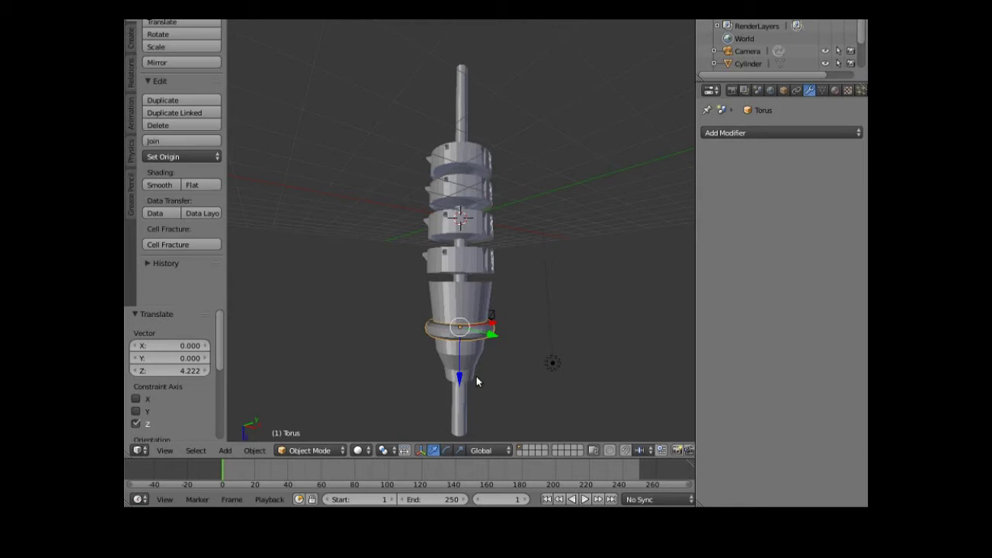
{"action": "key", "text": "s"}
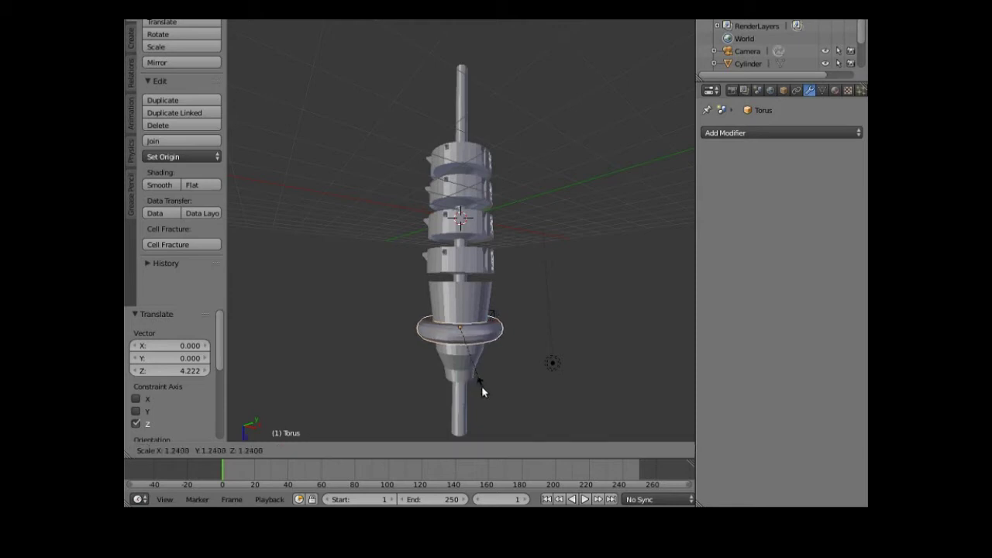
{"action": "left_click", "coordinate": [404, 403]}
{"action": "middle_click_drag", "start_coordinate": [403, 403], "coordinate": [463, 379]}
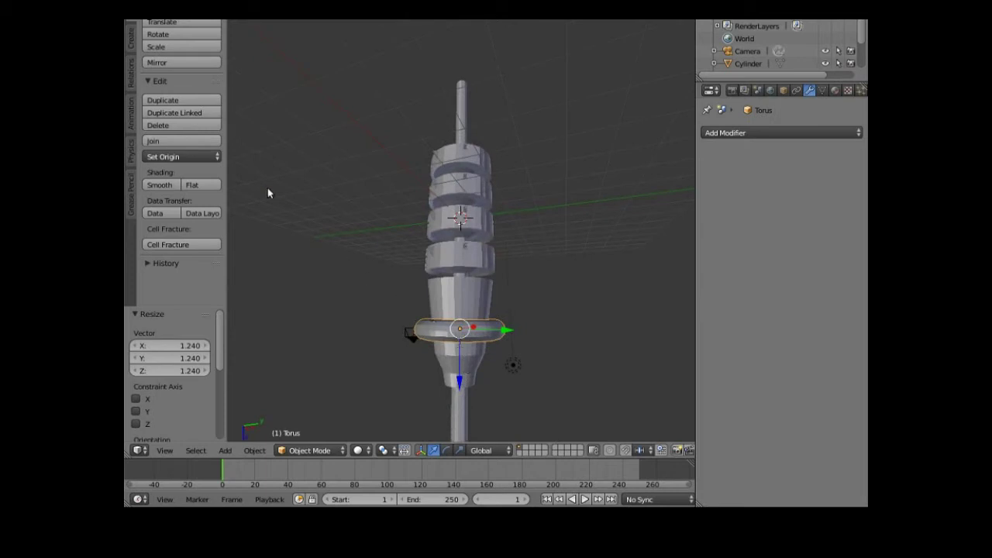
{"action": "left_click", "coordinate": [185, 101]}
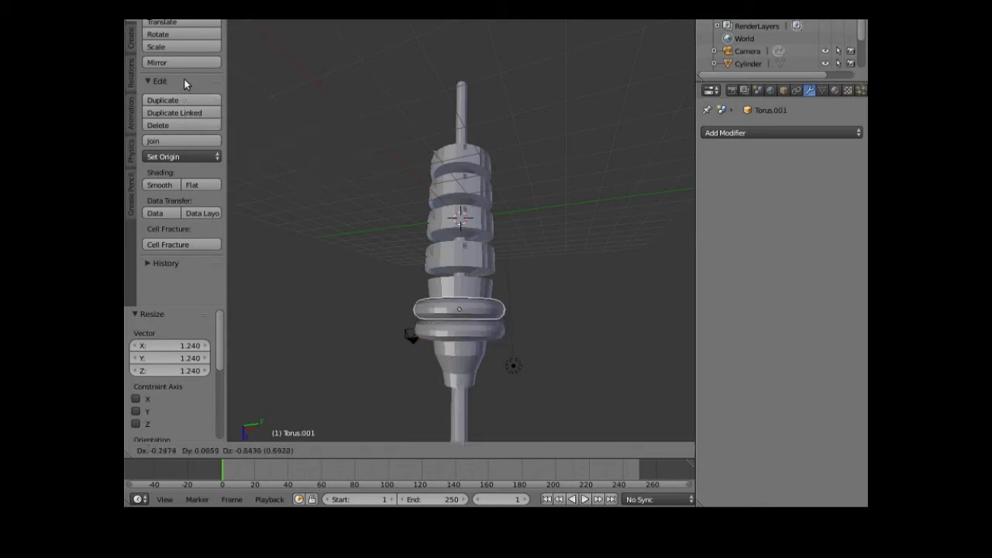
Raise the duplicate torus up the cone, scale it 1.073, then flatten it vertically to 0.538
{"action": "key", "text": "Escape"}
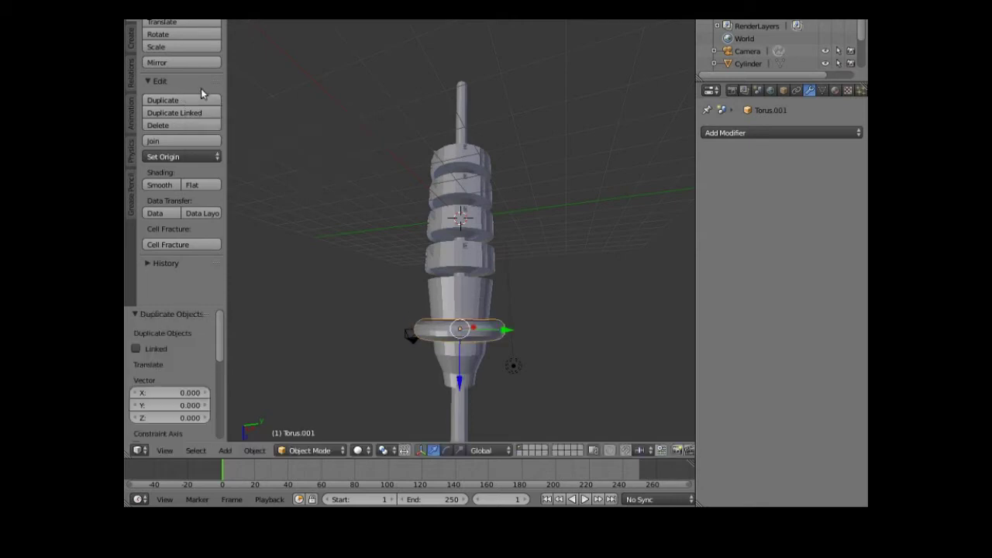
{"action": "left_click_drag", "start_coordinate": [461, 381], "coordinate": [460, 356]}
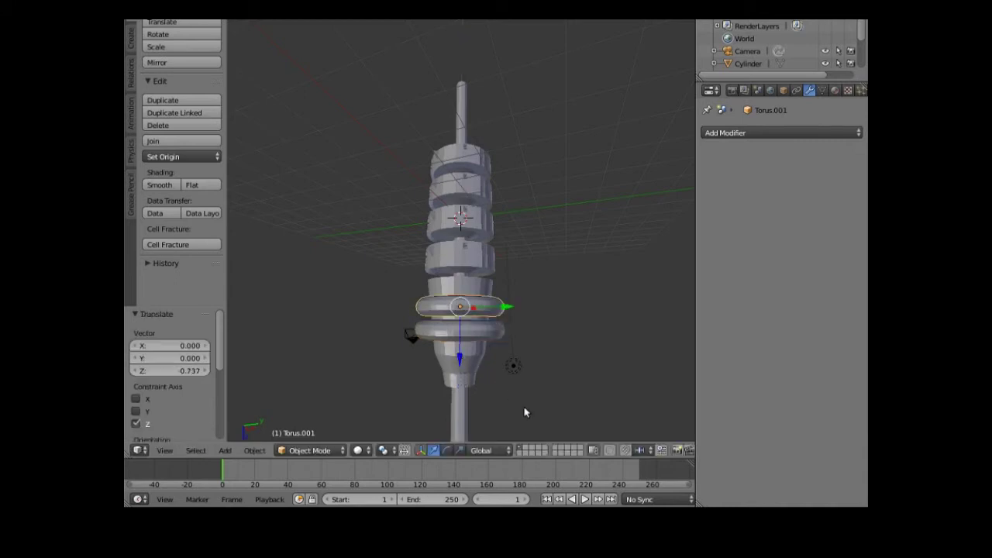
{"action": "key", "text": "s"}
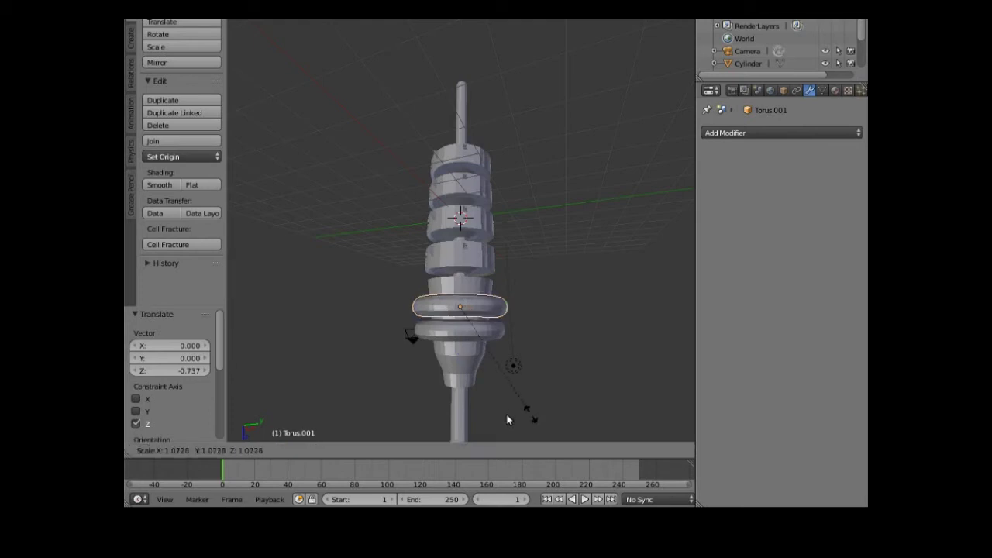
{"action": "left_click", "coordinate": [508, 419]}
{"action": "key", "text": "s"}
{"action": "key", "text": "z"}
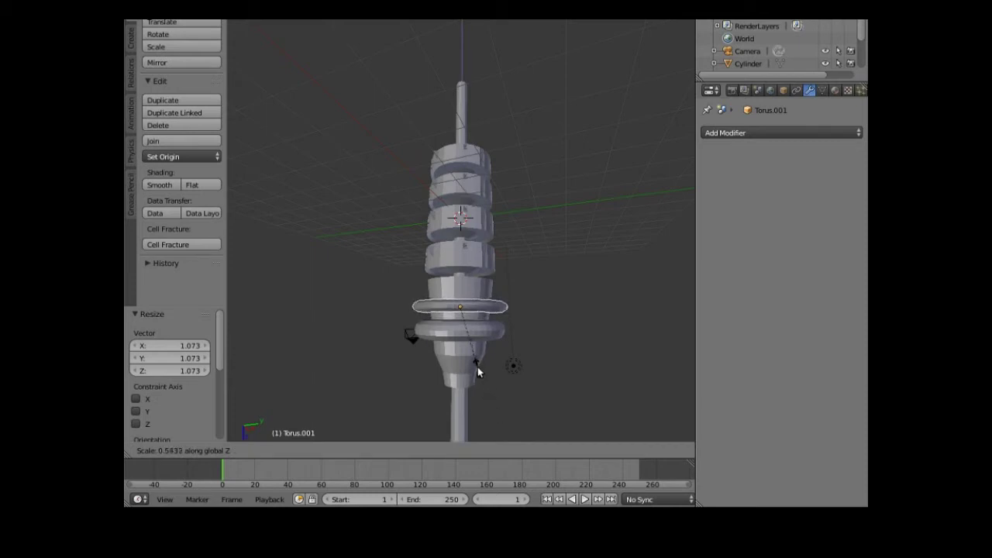
{"action": "left_click", "coordinate": [478, 367]}
{"action": "middle_click_drag", "start_coordinate": [419, 395], "coordinate": [549, 97]}
{"action": "middle_click_drag", "start_coordinate": [520, 148], "coordinate": [398, 410]}
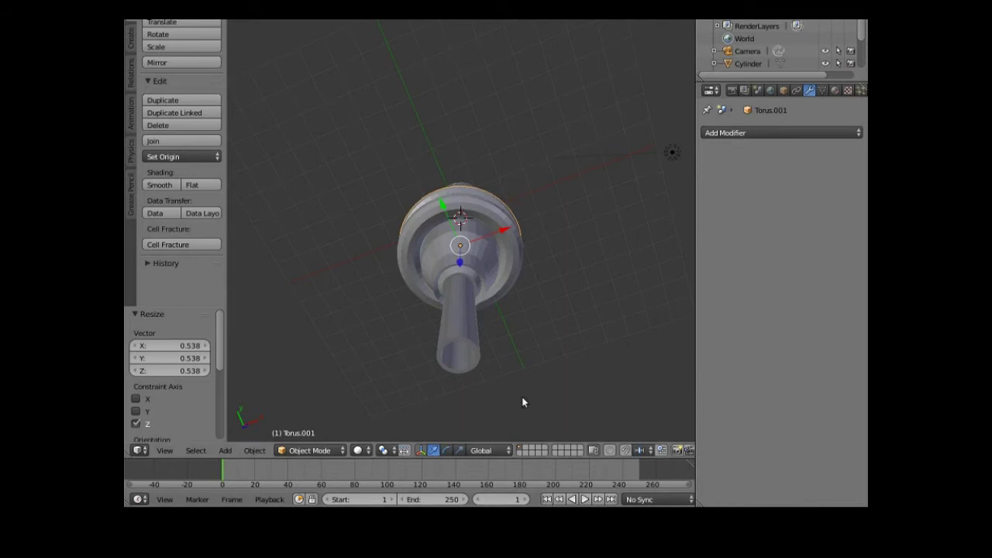
{"action": "middle_click_drag", "start_coordinate": [532, 388], "coordinate": [476, 439]}
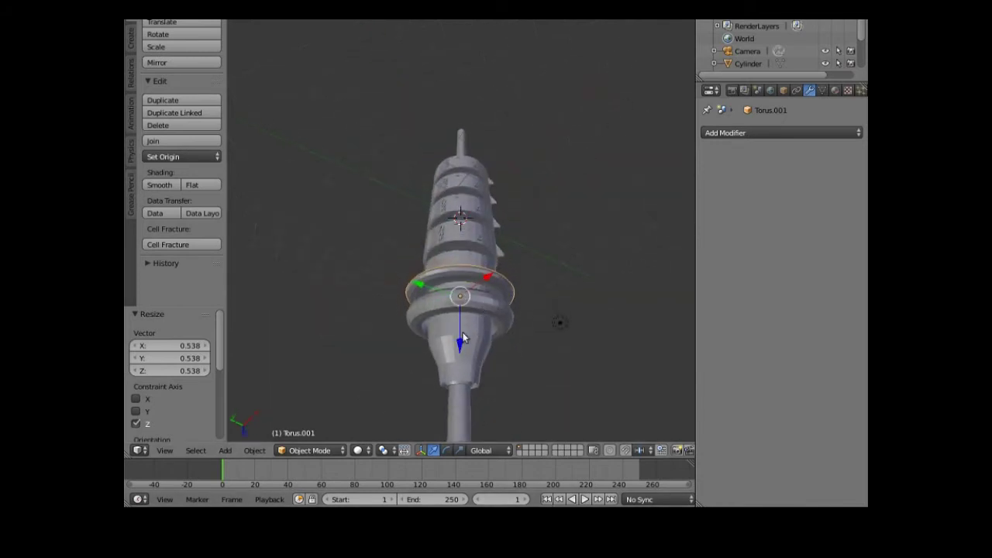
{"action": "middle_click_drag", "start_coordinate": [491, 394], "coordinate": [460, 435]}
{"action": "middle_click_drag", "start_coordinate": [501, 395], "coordinate": [491, 369]}
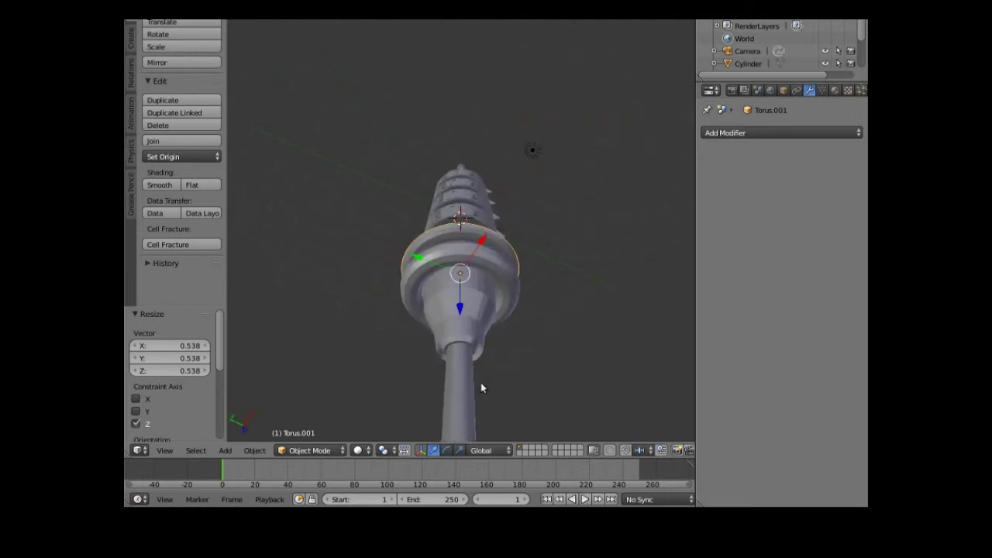
{"action": "scroll", "coordinate": [481, 387], "scroll_direction": "up", "scroll_amount": 5}
{"action": "scroll", "coordinate": [464, 396], "scroll_direction": "down", "scroll_amount": 3}
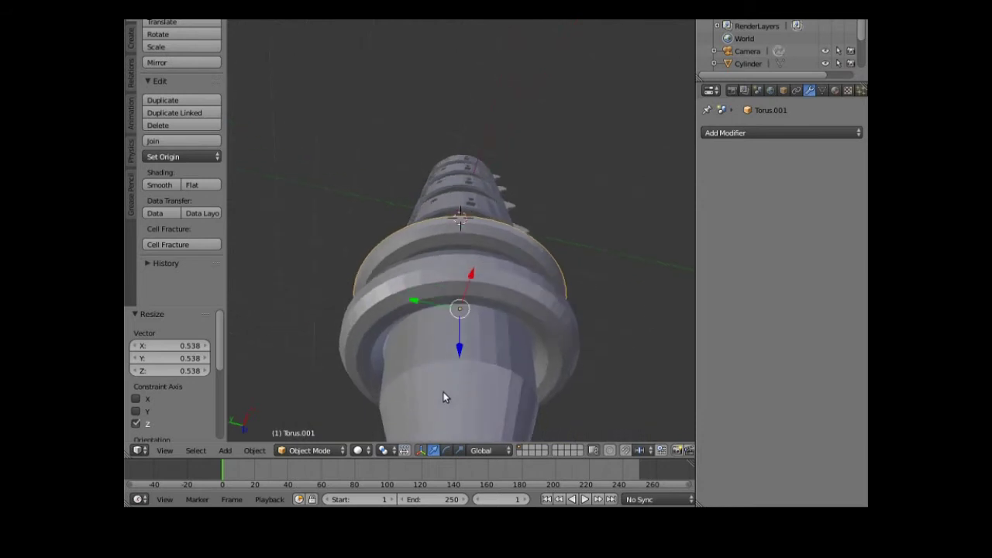
{"action": "middle_click_drag", "start_coordinate": [443, 391], "coordinate": [449, 397]}
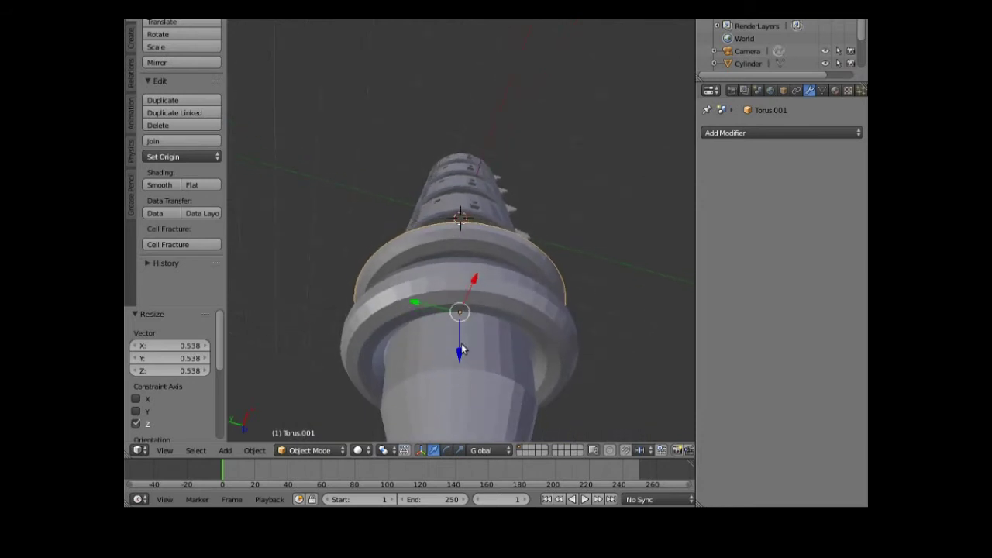
In Edit Mode on Cylinder002, inset the face just below the rings at 0.036 thickness
{"action": "right_click", "coordinate": [421, 380]}
{"action": "left_click", "coordinate": [310, 451]}
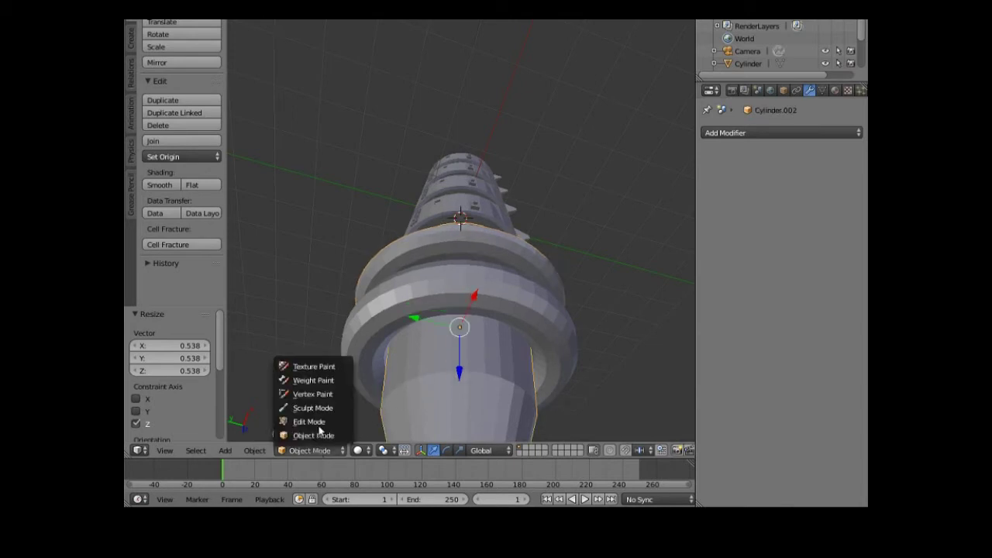
{"action": "left_click", "coordinate": [314, 421]}
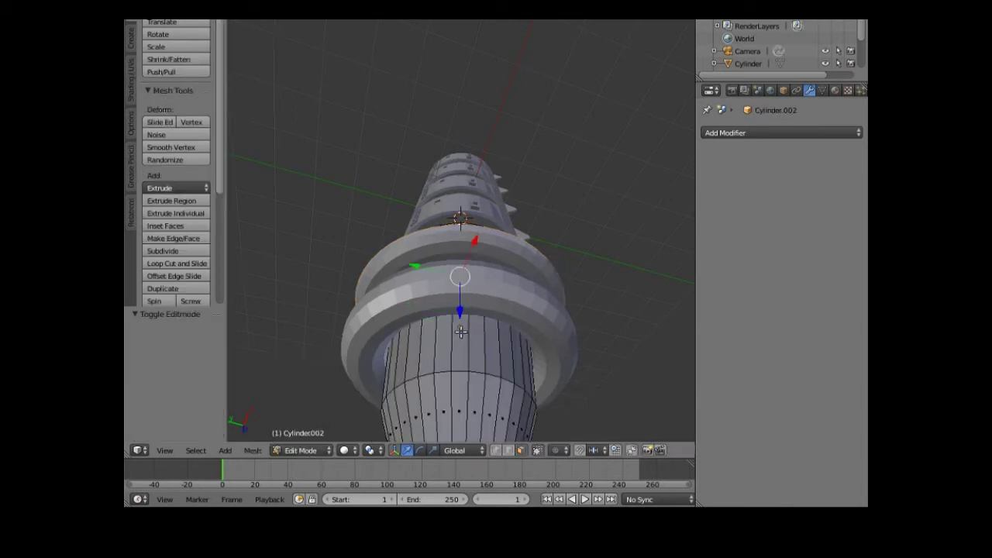
{"action": "right_click", "coordinate": [458, 367]}
{"action": "middle_click_drag", "start_coordinate": [457, 366], "coordinate": [422, 354]}
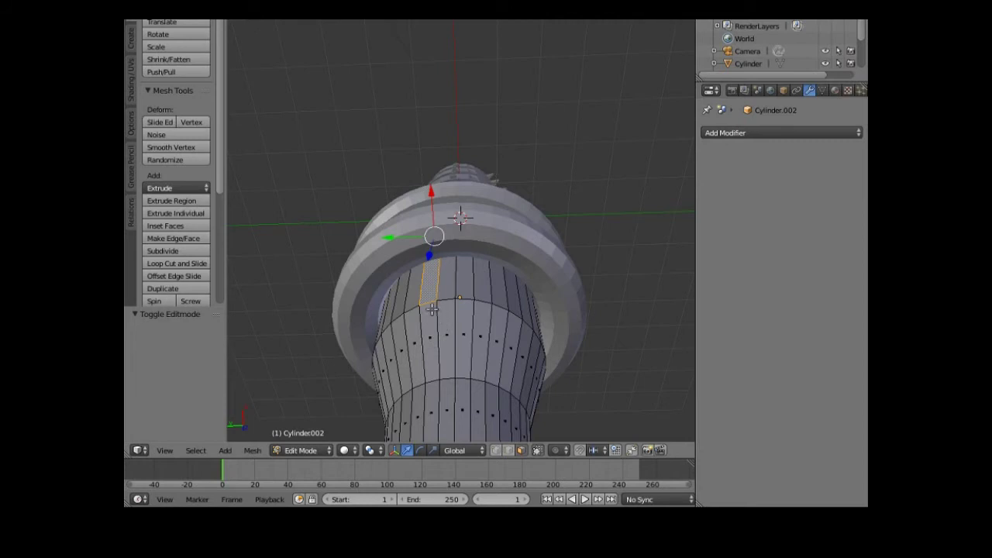
{"action": "left_click", "coordinate": [172, 226]}
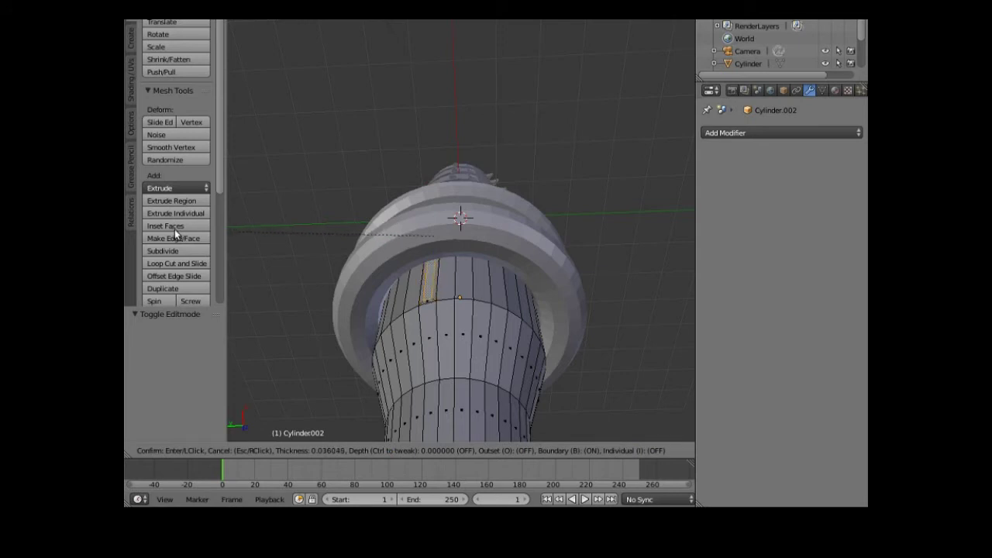
{"action": "left_click", "coordinate": [175, 228]}
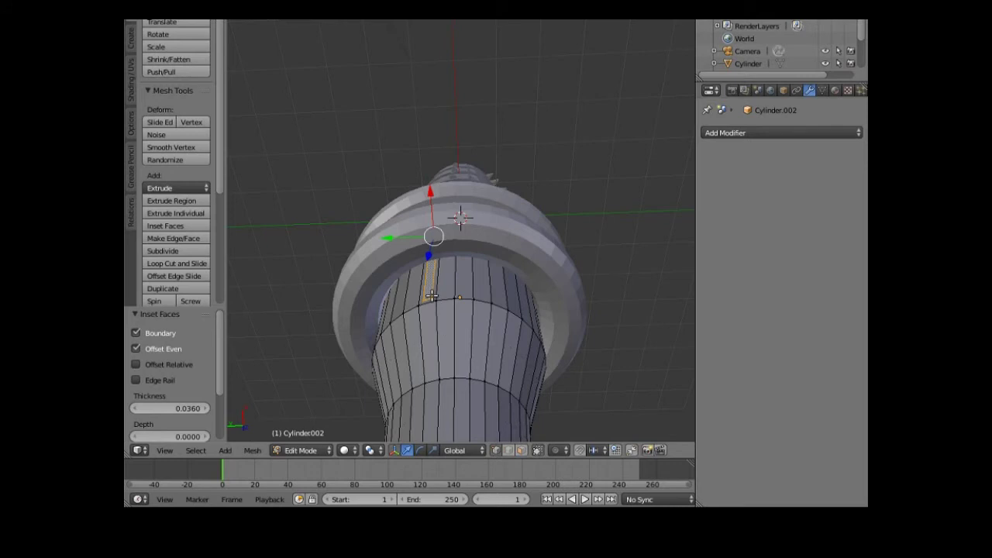
Select a lower-rim vertex, drag it down along Z, and push it 0.135 outward along X
{"action": "right_click", "coordinate": [422, 299]}
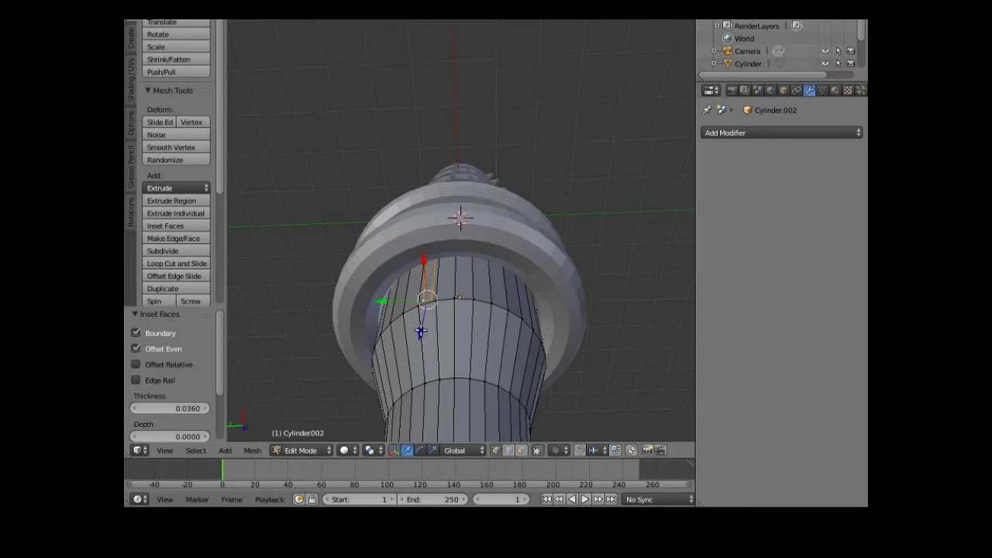
{"action": "left_click_drag", "start_coordinate": [419, 332], "coordinate": [425, 309]}
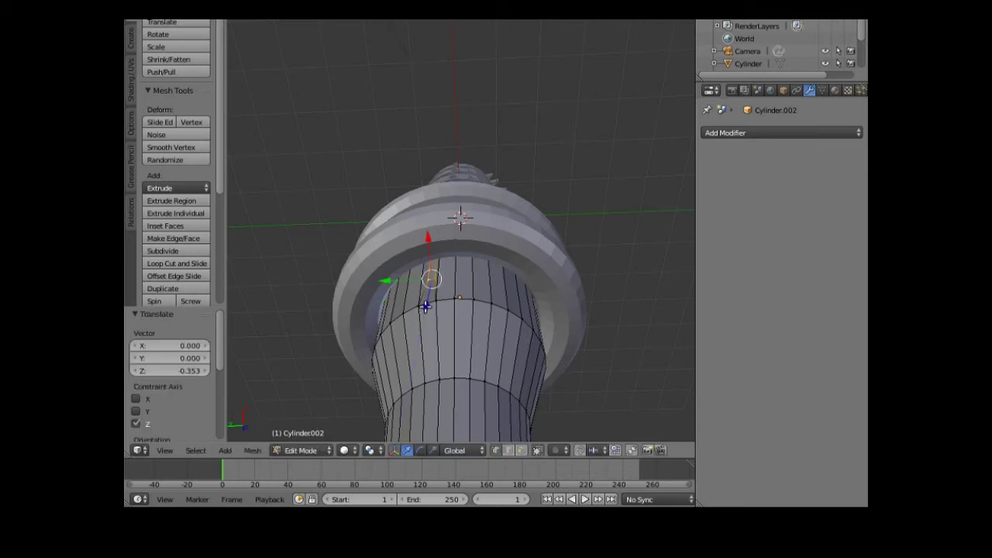
{"action": "middle_click_drag", "start_coordinate": [425, 309], "coordinate": [459, 308]}
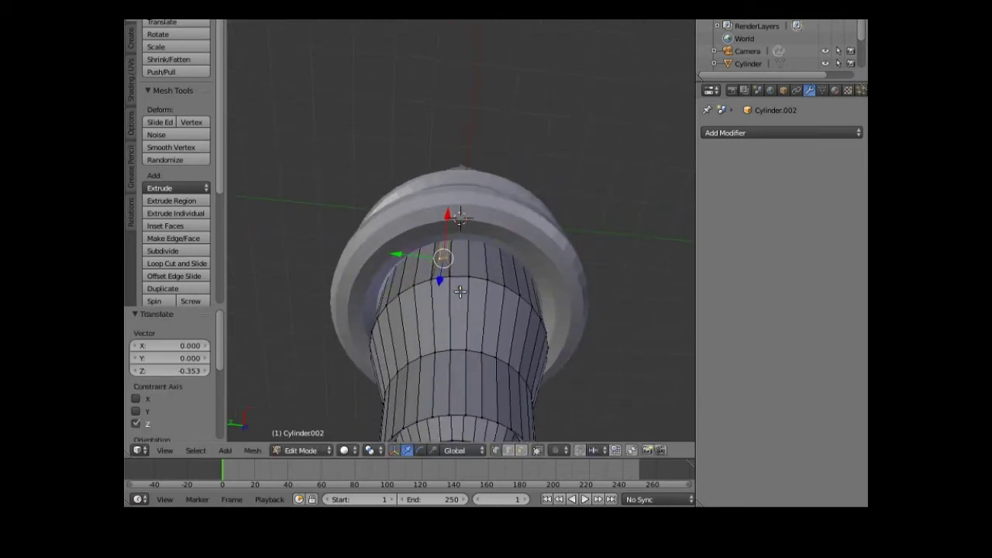
{"action": "left_click_drag", "start_coordinate": [447, 215], "coordinate": [439, 202]}
{"action": "middle_click_drag", "start_coordinate": [472, 299], "coordinate": [434, 311]}
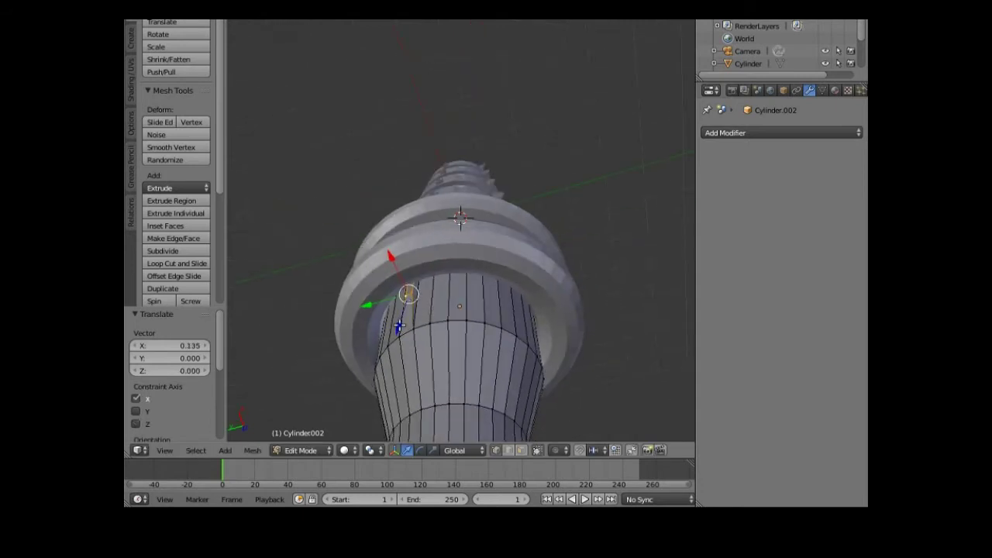
Lower the selection further on Z, slide it to 0.261 on X, and shift it along Y
{"action": "left_click_drag", "start_coordinate": [399, 326], "coordinate": [400, 321]}
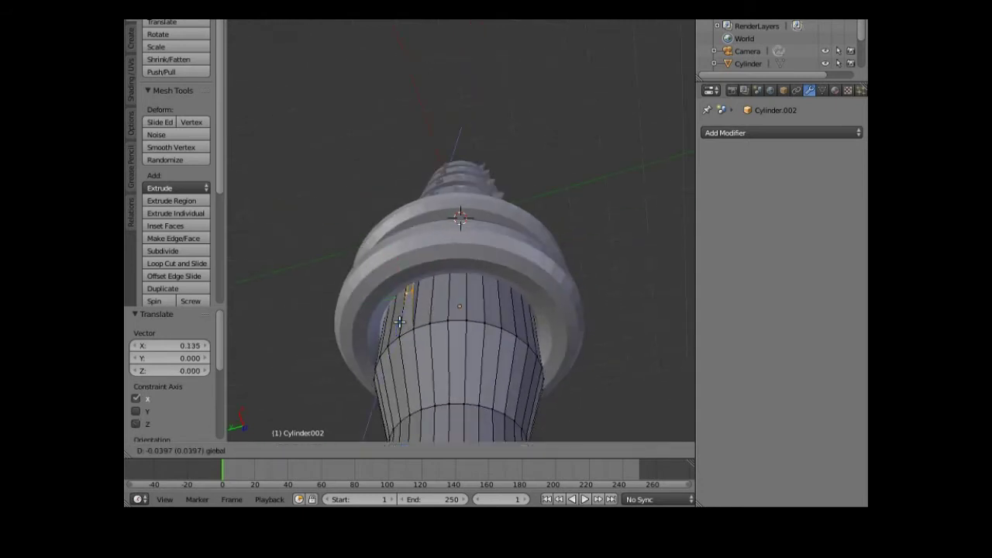
{"action": "left_click_drag", "start_coordinate": [400, 320], "coordinate": [398, 315]}
{"action": "left_click_drag", "start_coordinate": [396, 248], "coordinate": [379, 366]}
{"action": "middle_click_drag", "start_coordinate": [380, 366], "coordinate": [434, 354]}
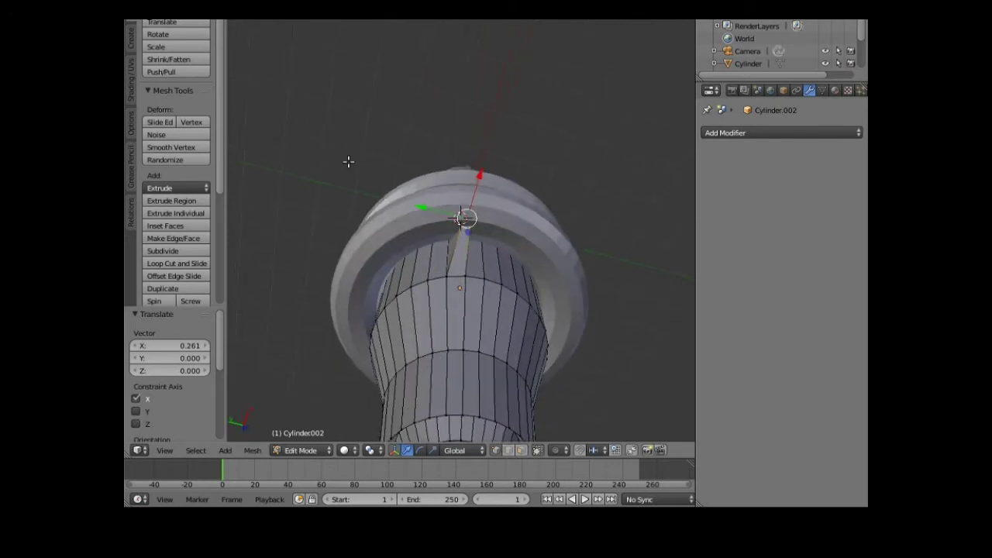
{"action": "left_click_drag", "start_coordinate": [424, 207], "coordinate": [414, 204]}
{"action": "middle_click_drag", "start_coordinate": [432, 356], "coordinate": [658, 416]}
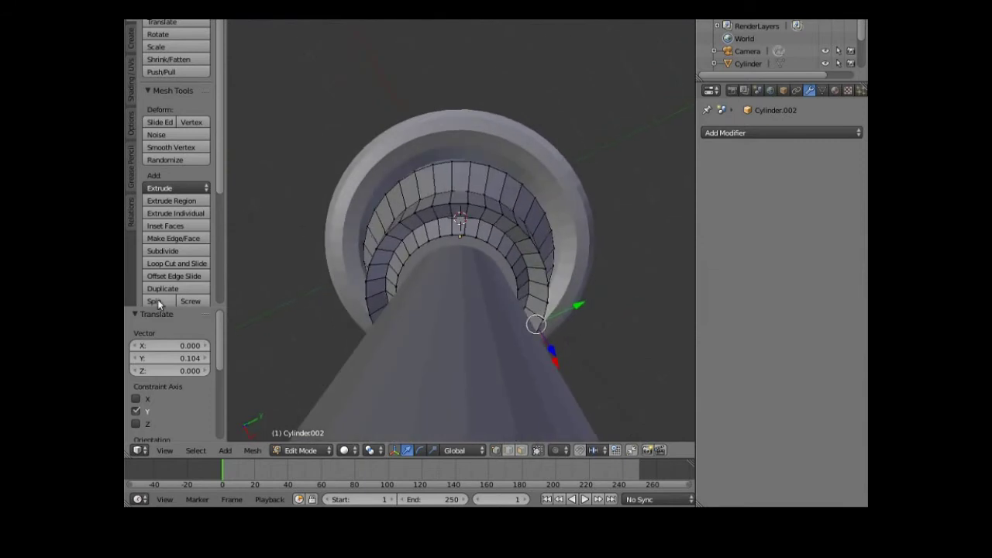
{"action": "left_click", "coordinate": [165, 451]}
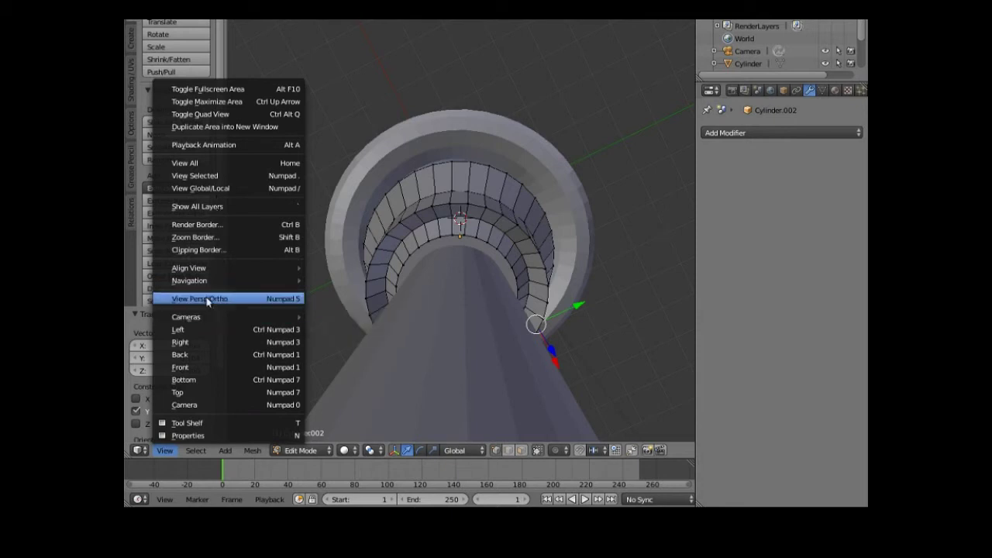
Toggle the viewport's perspective/orthographic projection and orbit to an oblique view of the ringed body
{"action": "mouse_move", "coordinate": [220, 267]}
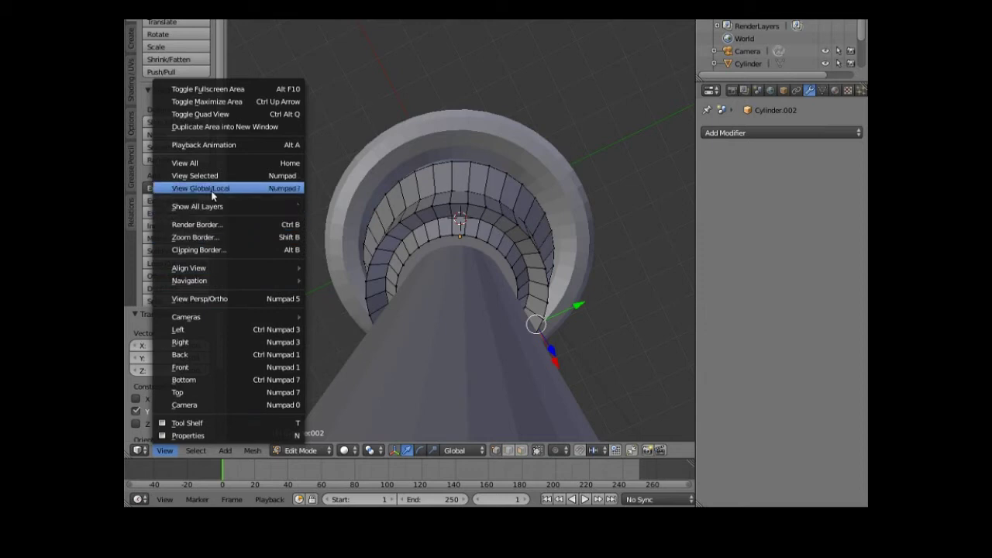
{"action": "left_click", "coordinate": [223, 301]}
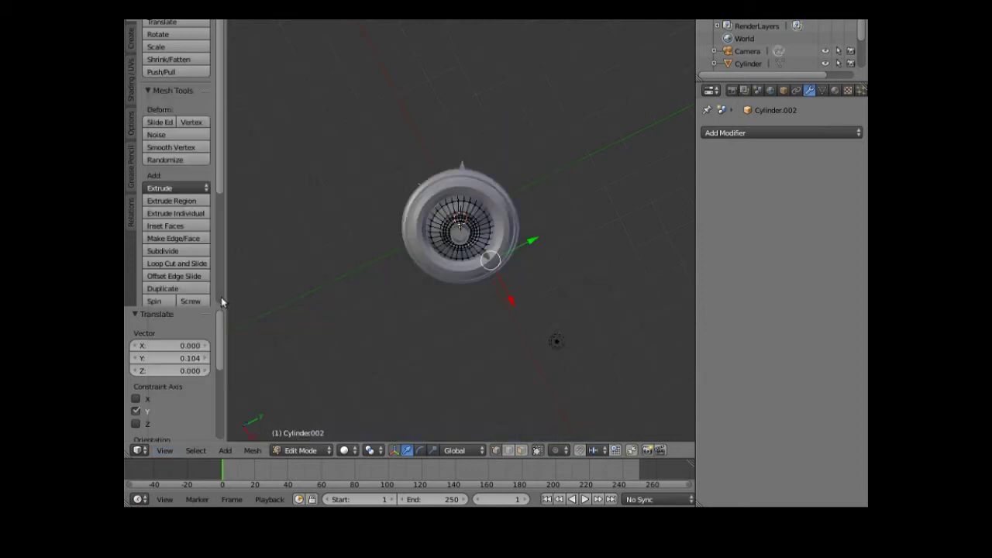
{"action": "middle_click_drag", "start_coordinate": [355, 312], "coordinate": [359, 311]}
{"action": "middle_click_drag", "start_coordinate": [417, 341], "coordinate": [512, 270]}
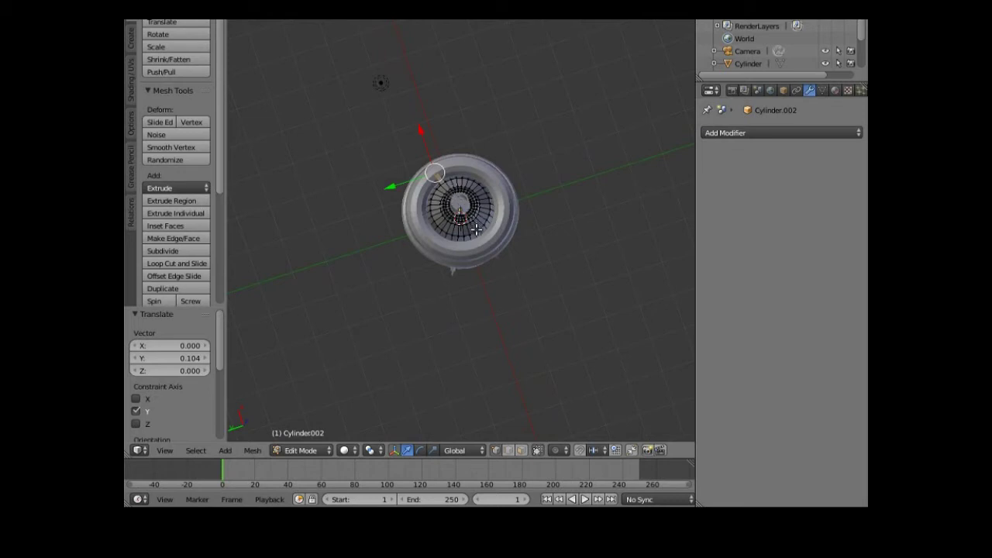
{"action": "middle_click_drag", "start_coordinate": [476, 227], "coordinate": [476, 131]}
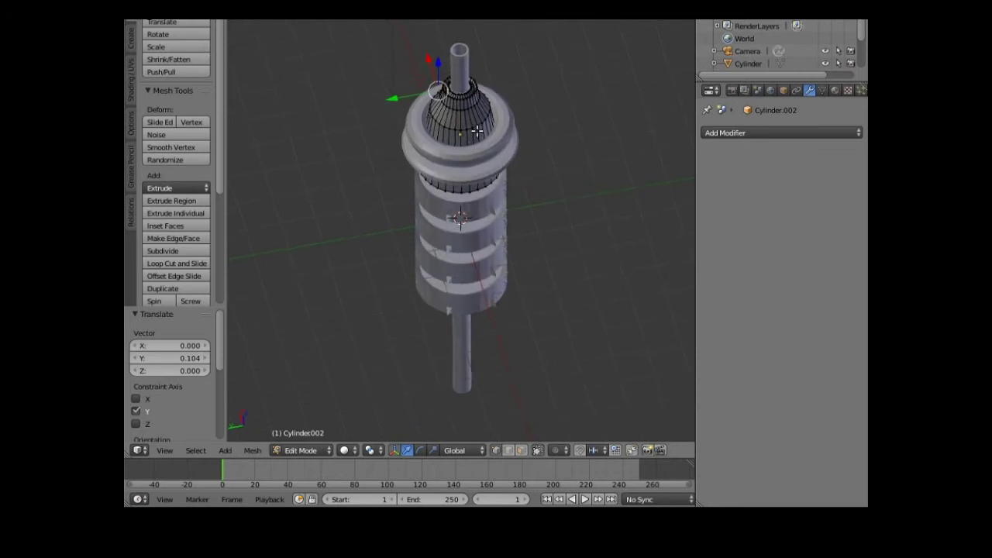
Switch to face select mode, then zoom in on the tower's upper body from a tilted view
{"action": "right_click", "coordinate": [474, 134]}
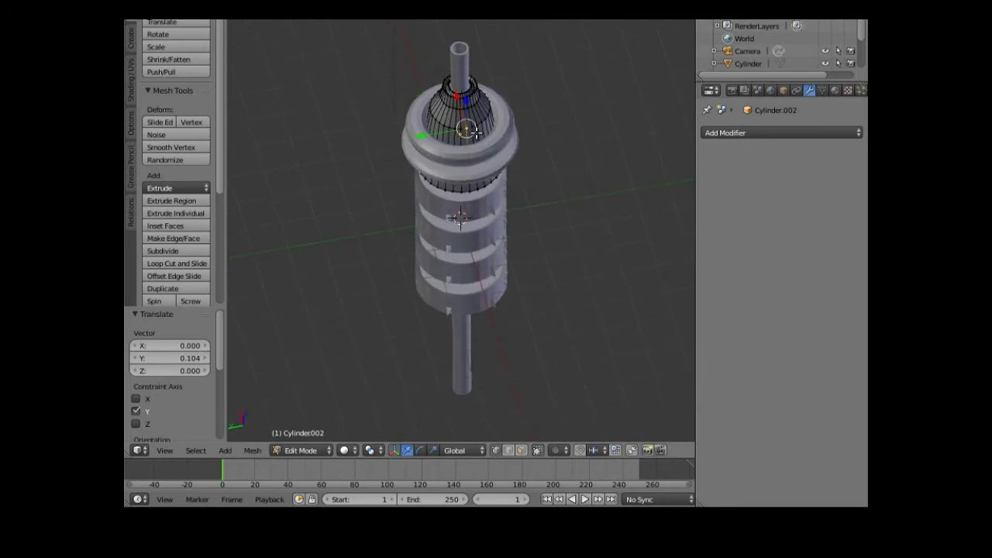
{"action": "left_click", "coordinate": [521, 453]}
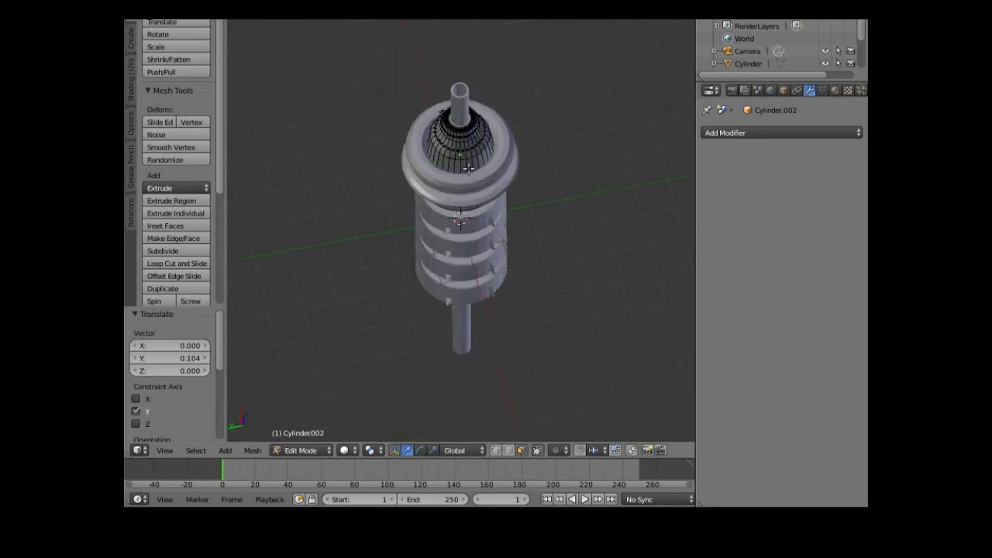
{"action": "key", "text": "KP_7"}
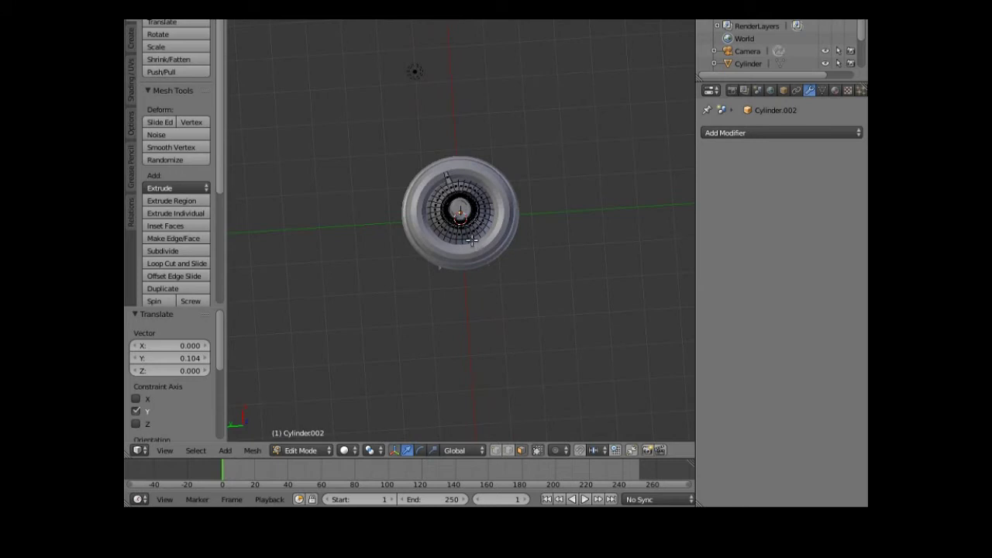
{"action": "middle_click_drag", "start_coordinate": [473, 245], "coordinate": [465, 250]}
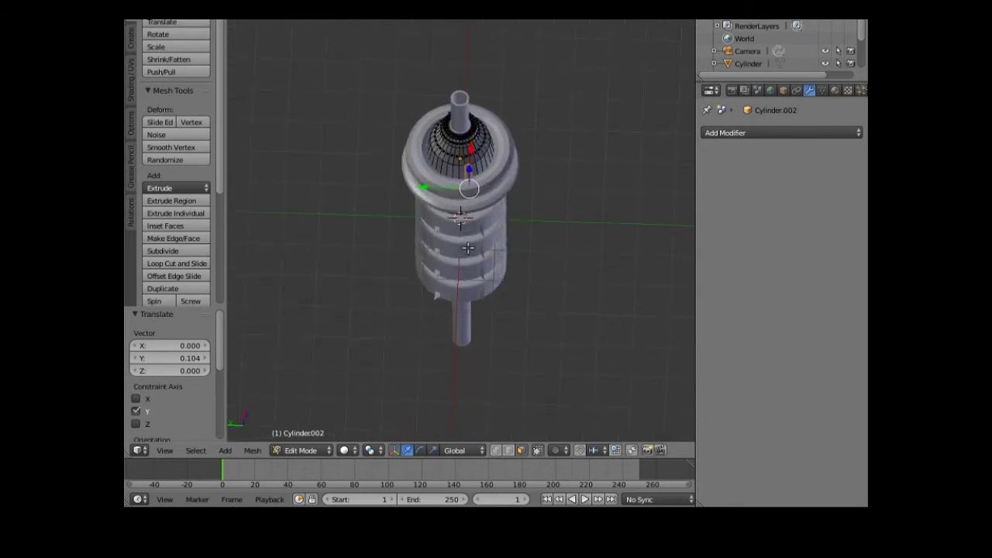
{"action": "scroll", "coordinate": [448, 249], "scroll_direction": "up", "scroll_amount": 3}
{"action": "scroll", "coordinate": [448, 250], "scroll_direction": "up", "scroll_amount": 3}
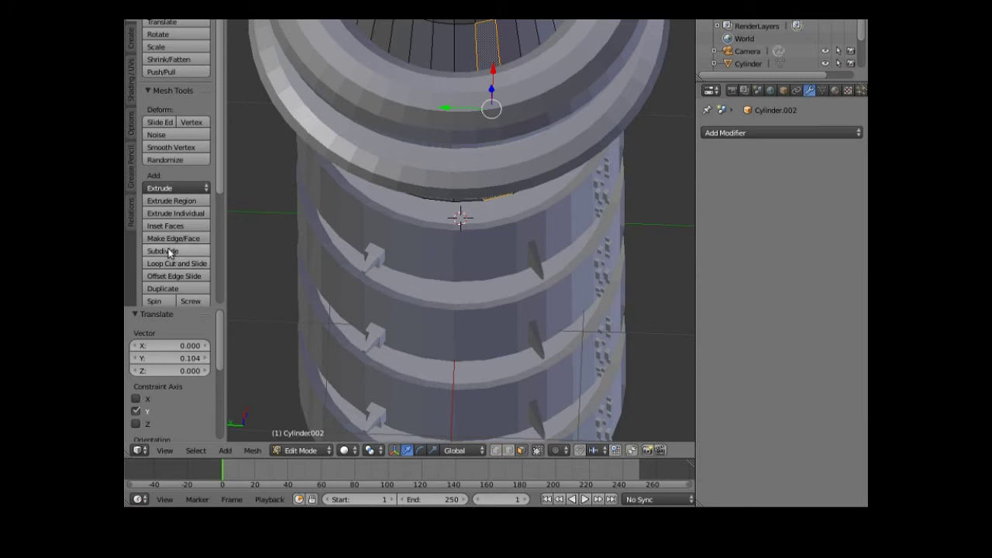
Inset the selected cone face with a thickness of 0.0399
{"action": "left_click", "coordinate": [174, 228]}
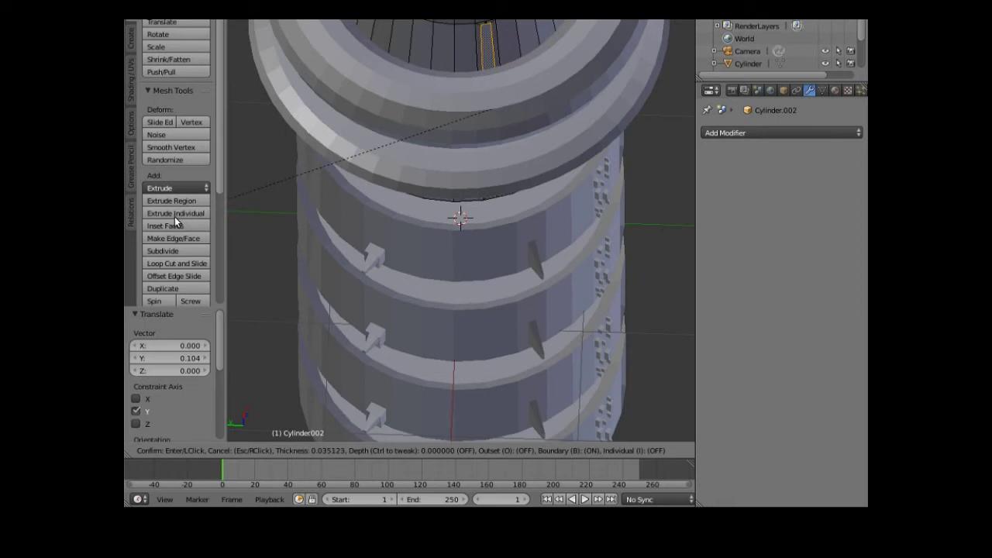
{"action": "left_click", "coordinate": [175, 217]}
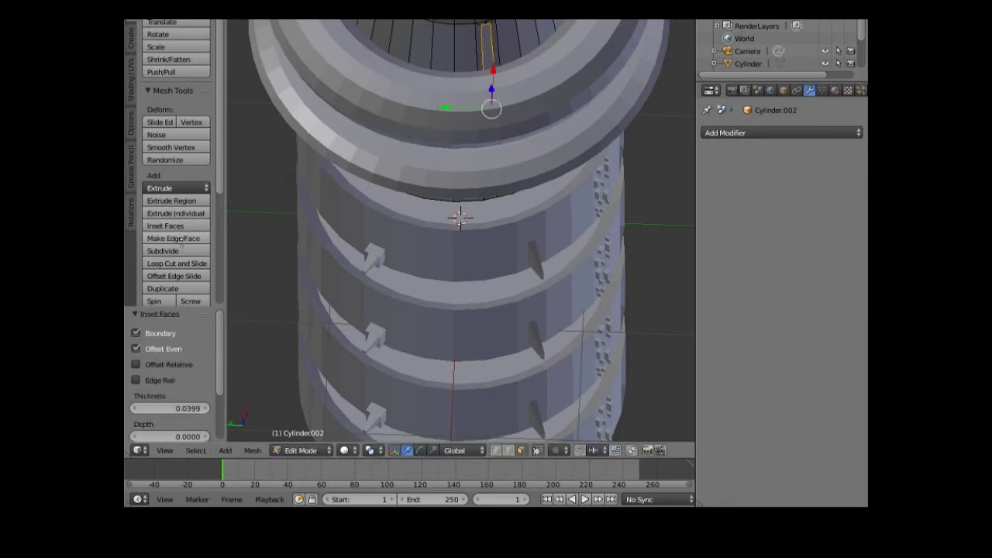
{"action": "scroll", "coordinate": [178, 277], "scroll_direction": "down", "scroll_amount": 1}
{"action": "middle_click_drag", "start_coordinate": [243, 257], "coordinate": [421, 370]}
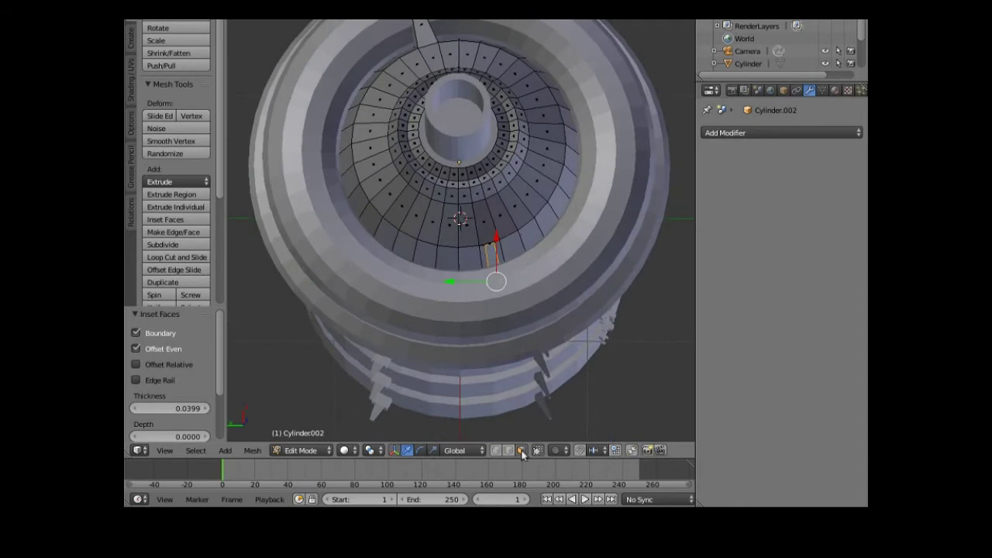
In vertex select mode, shift an inset-face edge along X and -0.046 along Y
{"action": "left_click", "coordinate": [497, 451]}
{"action": "right_click", "coordinate": [495, 242]}
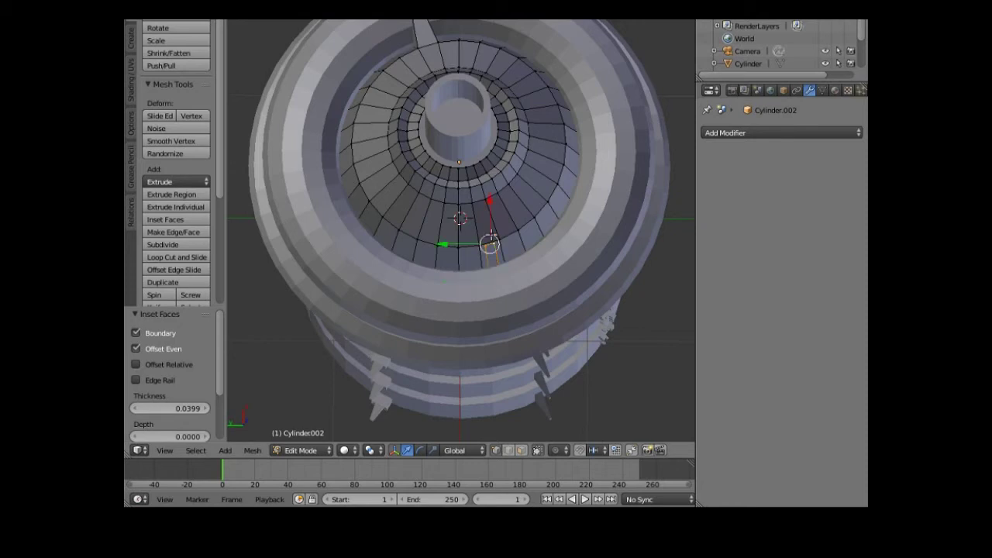
{"action": "left_click_drag", "start_coordinate": [490, 200], "coordinate": [491, 226]}
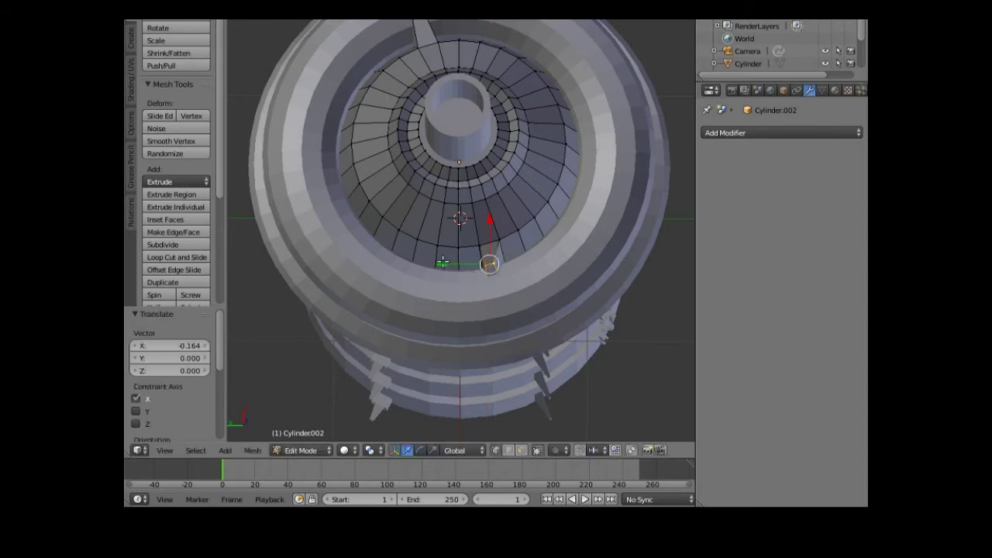
{"action": "left_click_drag", "start_coordinate": [442, 263], "coordinate": [448, 264]}
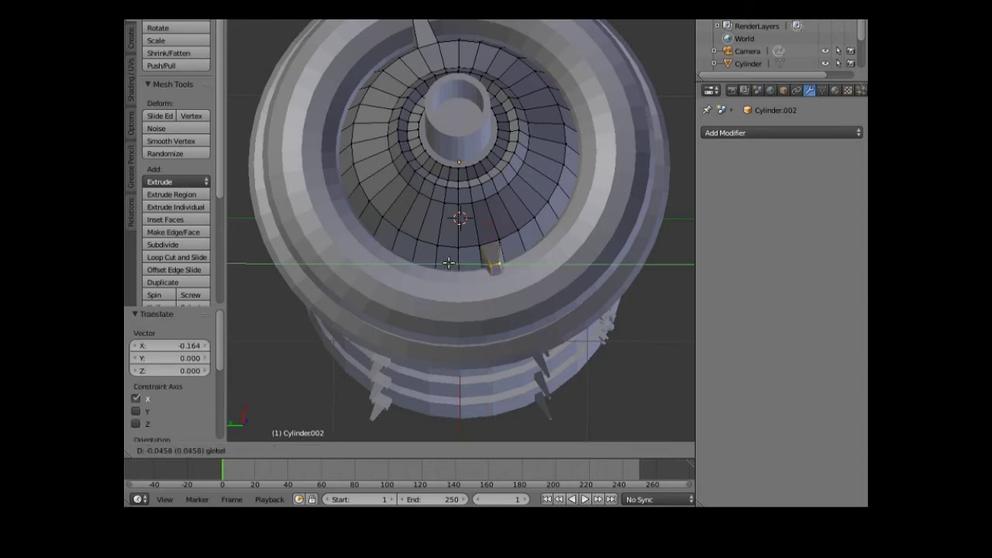
{"action": "left_click_drag", "start_coordinate": [448, 263], "coordinate": [468, 328]}
{"action": "middle_click_drag", "start_coordinate": [467, 328], "coordinate": [441, 307]}
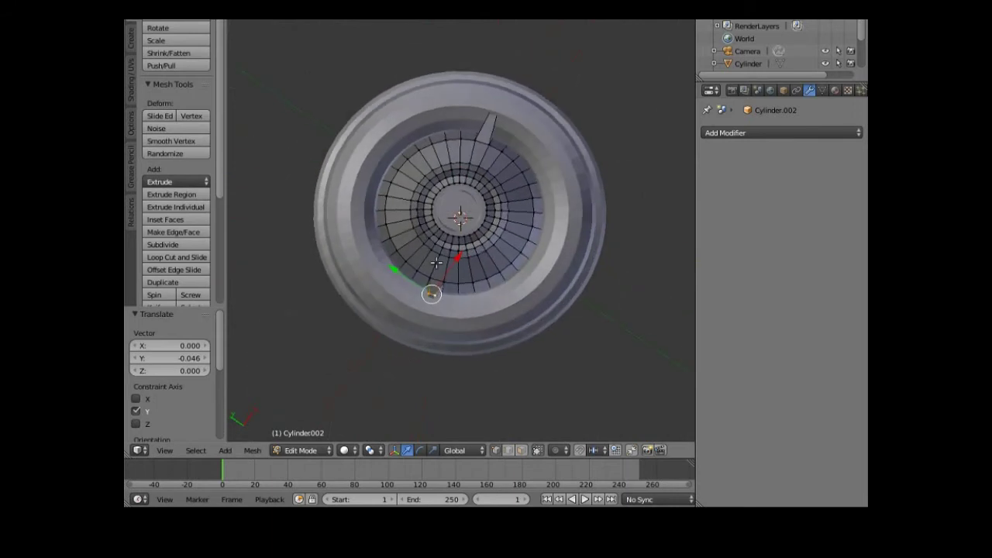
Zoom out to the whole tower, view it through the scene camera, and show Cylinder.002's object properties
{"action": "middle_click_drag", "start_coordinate": [447, 341], "coordinate": [609, 410]}
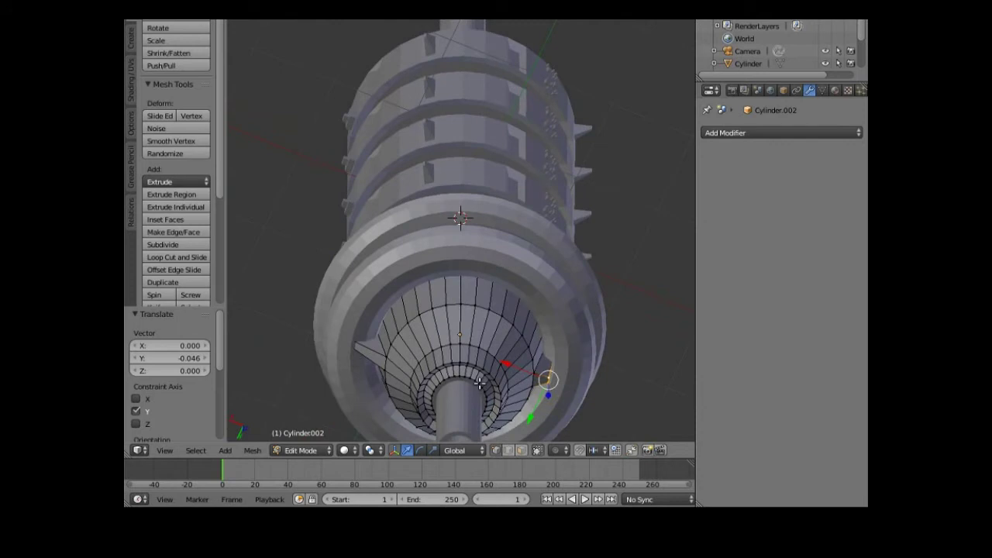
{"action": "left_click", "coordinate": [462, 368]}
{"action": "middle_click_drag", "start_coordinate": [493, 370], "coordinate": [525, 377]}
{"action": "scroll", "coordinate": [527, 380], "scroll_direction": "down", "scroll_amount": 3}
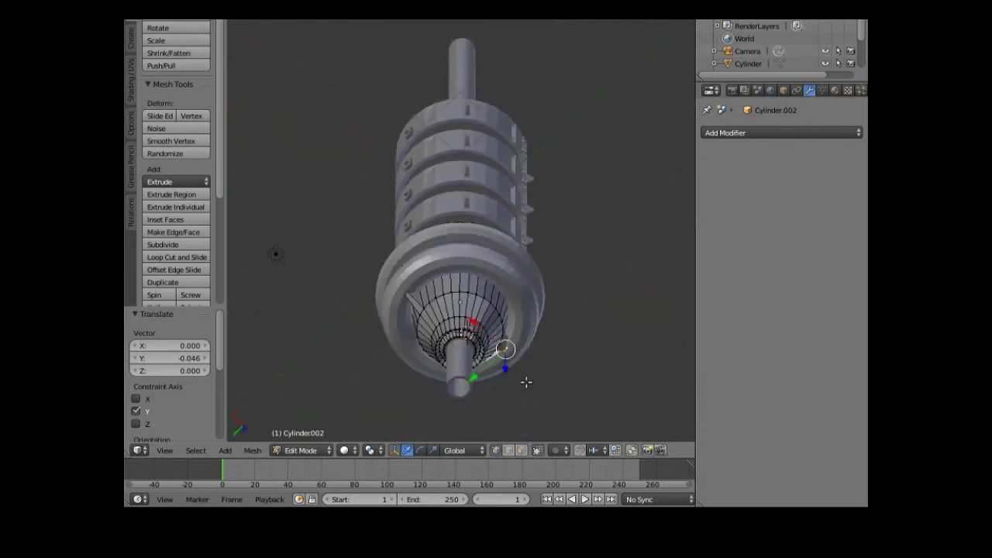
{"action": "middle_click_drag", "start_coordinate": [508, 389], "coordinate": [466, 438]}
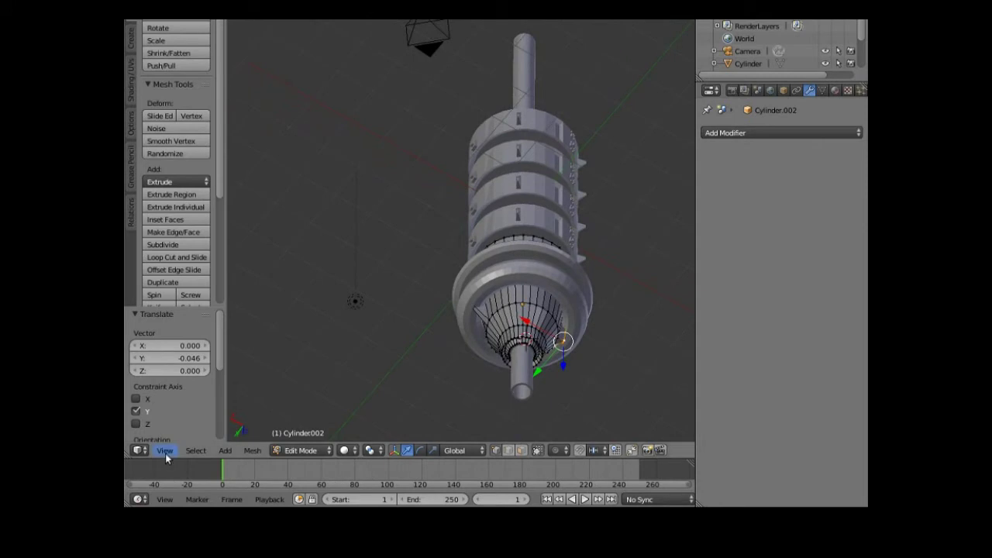
{"action": "left_click", "coordinate": [164, 450]}
{"action": "left_click", "coordinate": [203, 407]}
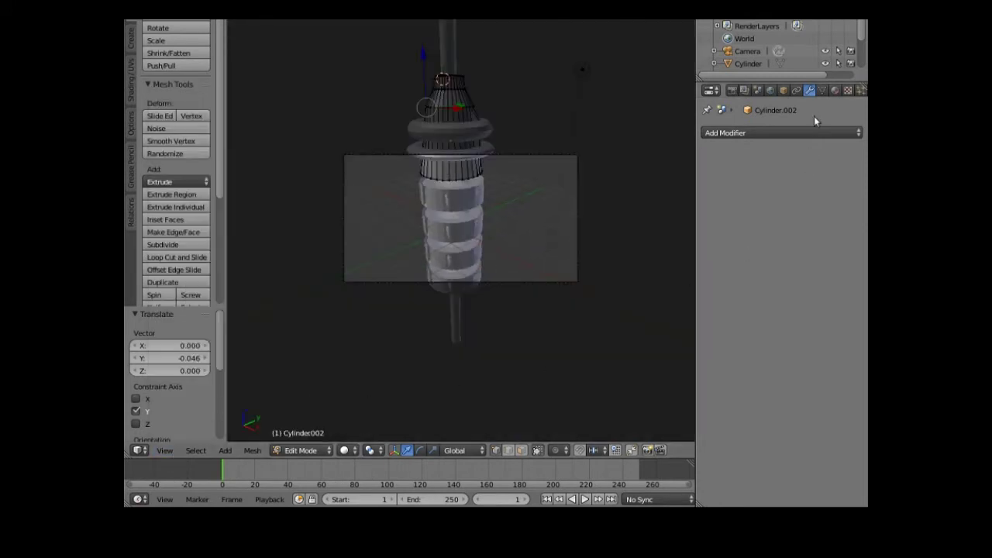
{"action": "left_click", "coordinate": [783, 90]}
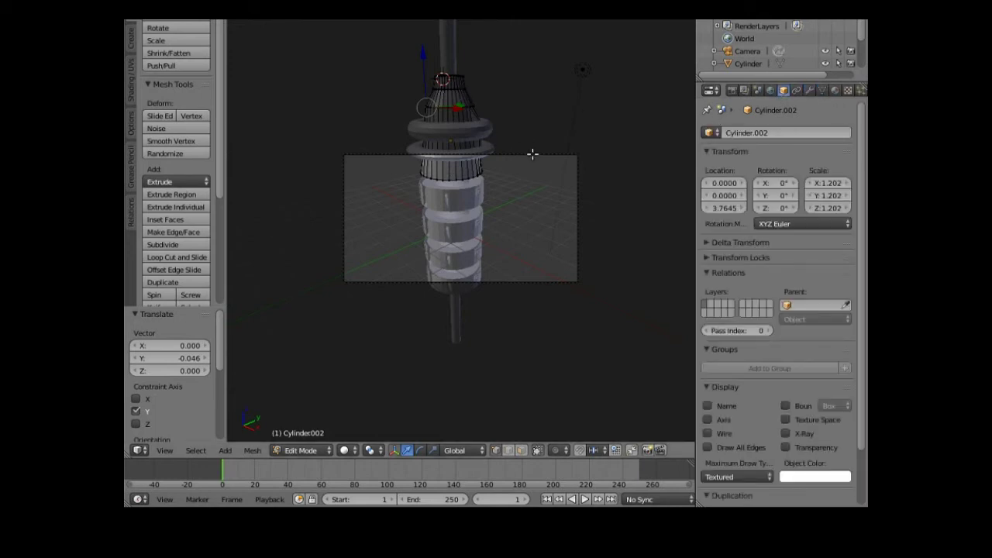
Select the camera, rotate it about 90°, and orbit outside camera view to see it
{"action": "left_click", "coordinate": [748, 51]}
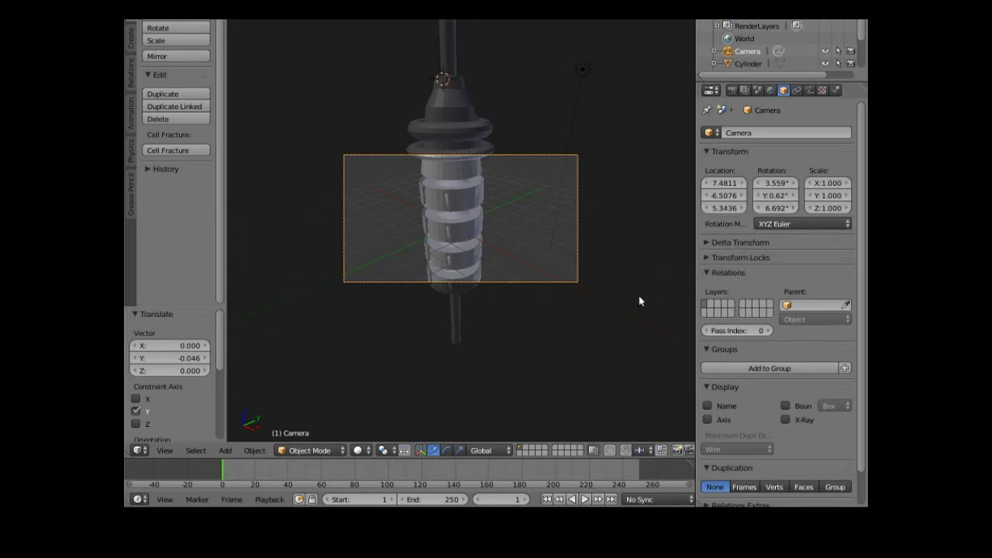
{"action": "key", "text": "r"}
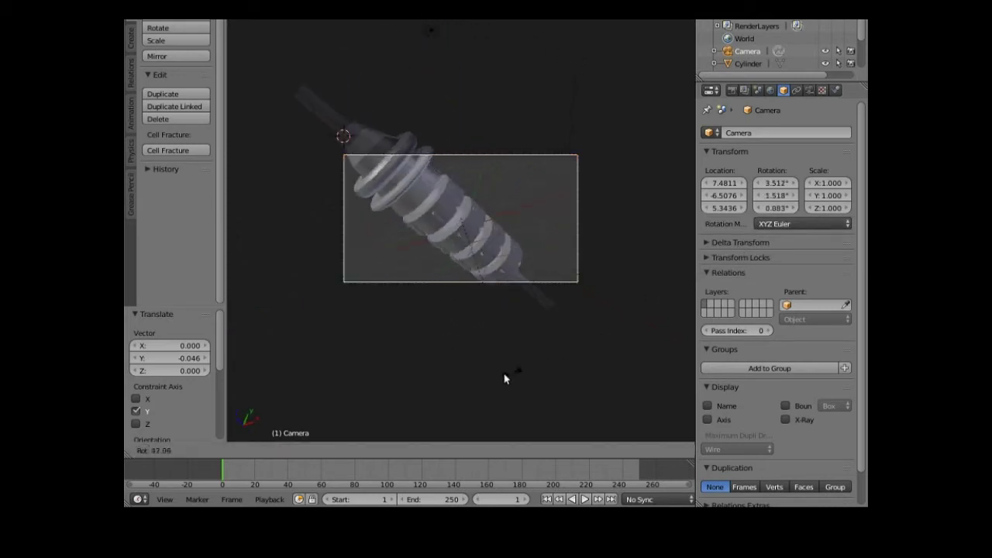
{"action": "left_click", "coordinate": [379, 399]}
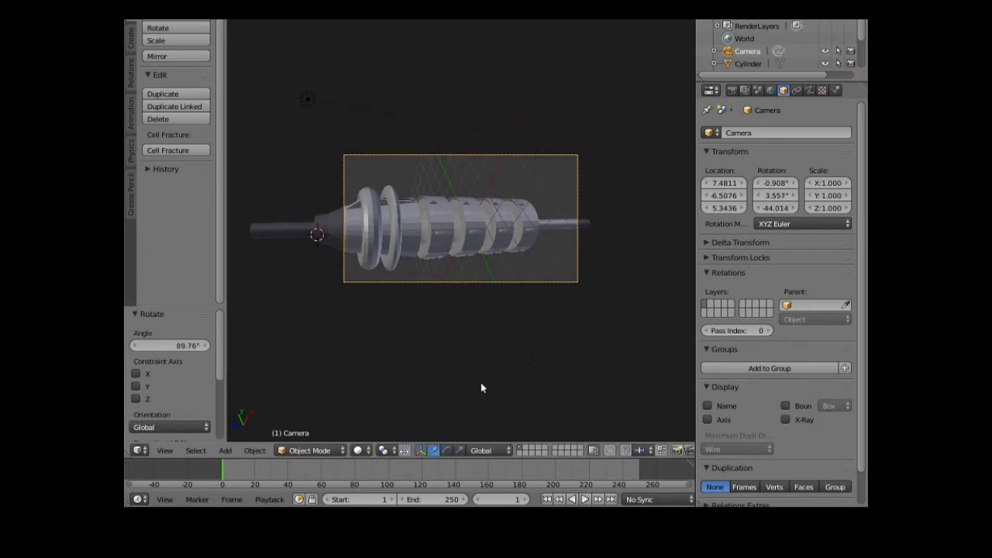
{"action": "key", "text": "KP_0"}
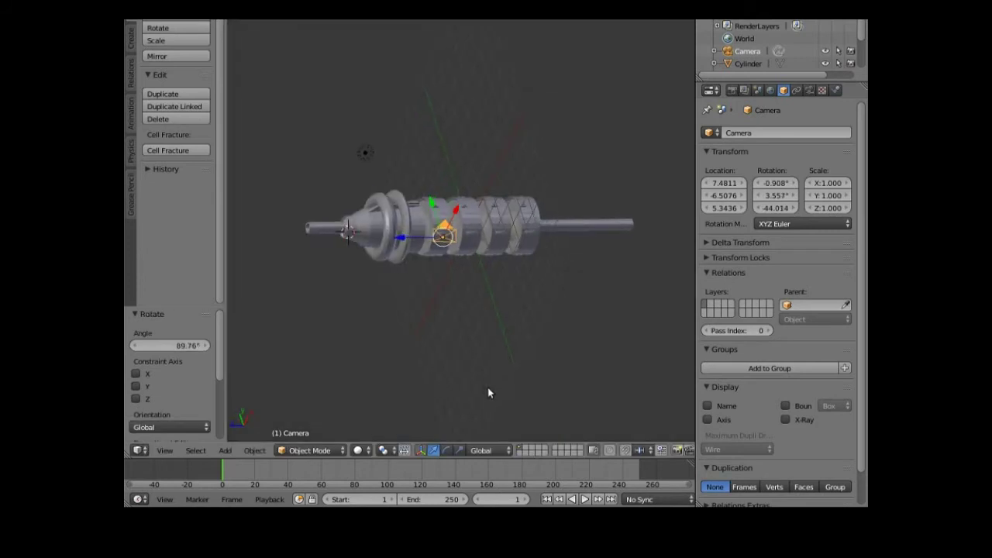
{"action": "key", "text": "KP_4"}
{"action": "key", "text": "KP_4"}
{"action": "key", "text": "KP_4"}
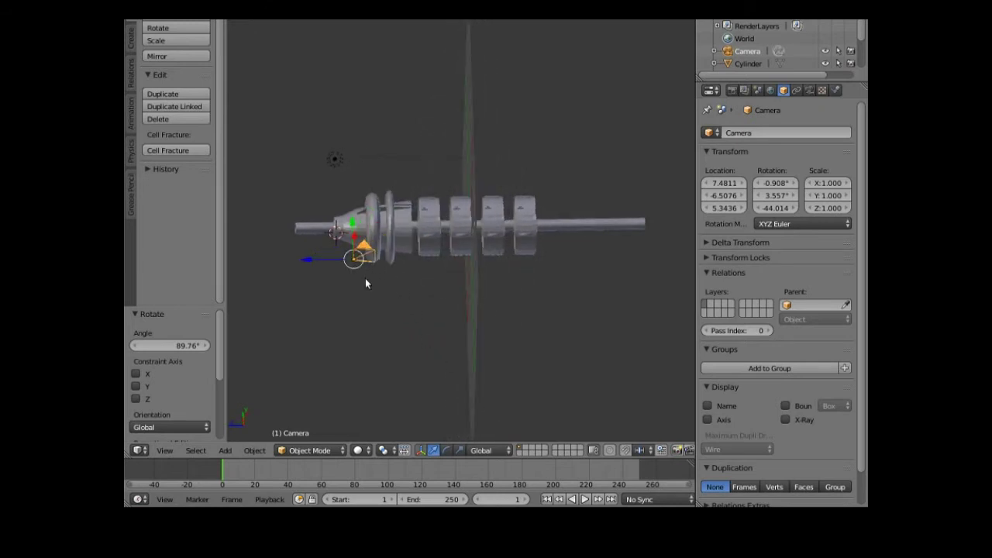
{"action": "mouse_move", "coordinate": [386, 282]}
{"action": "middle_mouse_down"}
{"action": "mouse_move", "coordinate": [396, 302]}
{"action": "mouse_move", "coordinate": [389, 291]}
{"action": "middle_mouse_up"}
Move the camera along Y and up Z, then reframe it so the tower lies side-on
{"action": "key", "text": "g"}
{"action": "key", "text": "y"}
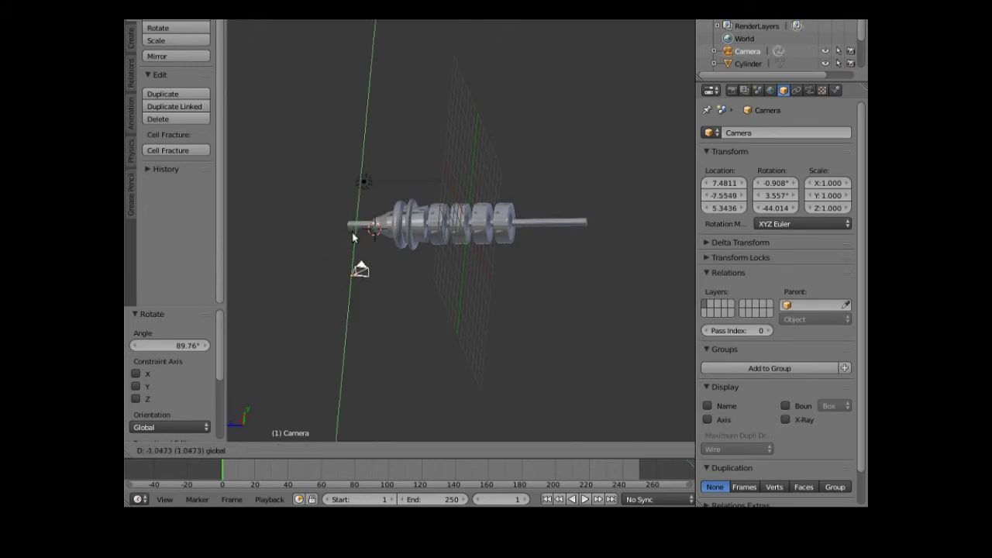
{"action": "left_click", "coordinate": [333, 287]}
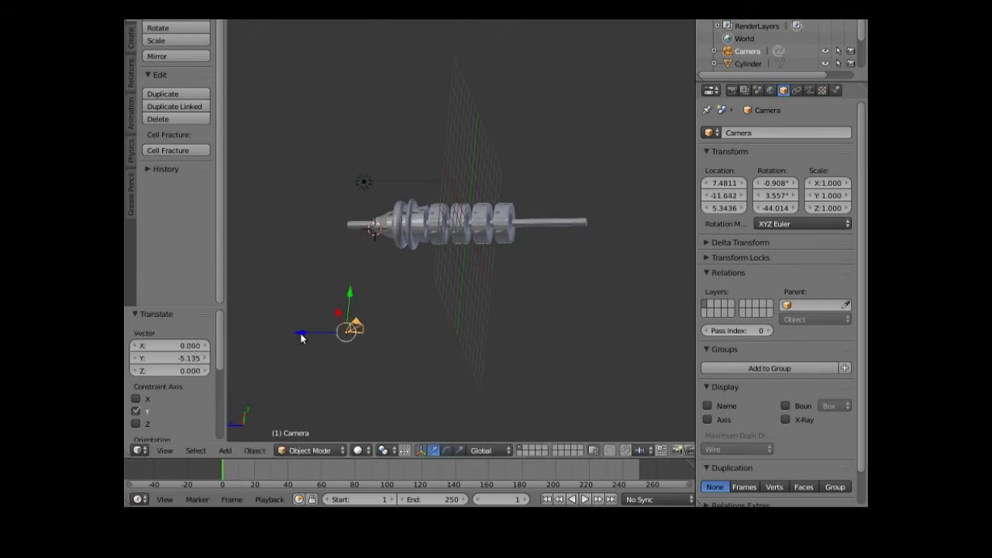
{"action": "key", "text": "g"}
{"action": "key", "text": "z"}
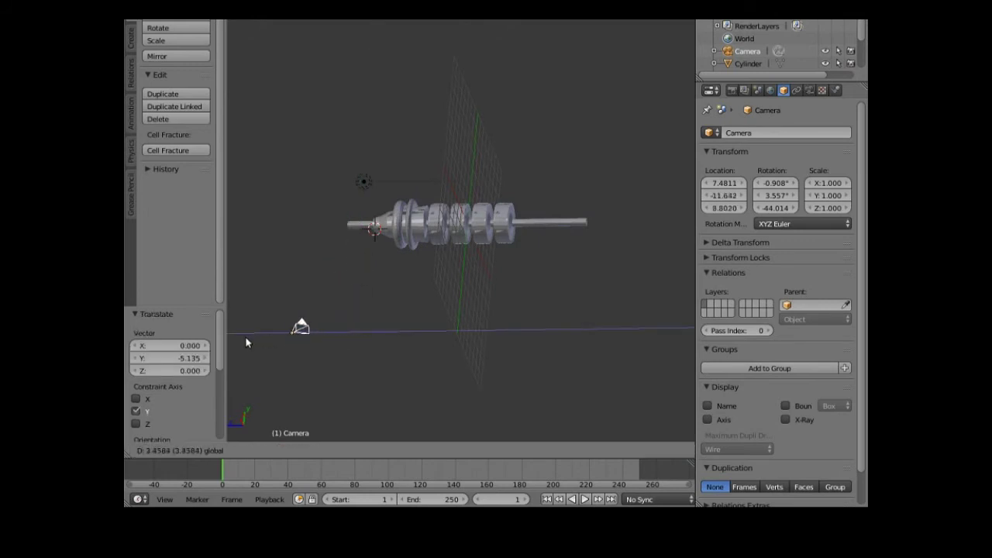
{"action": "left_click", "coordinate": [241, 344]}
{"action": "left_click", "coordinate": [165, 450]}
{"action": "left_click", "coordinate": [197, 405]}
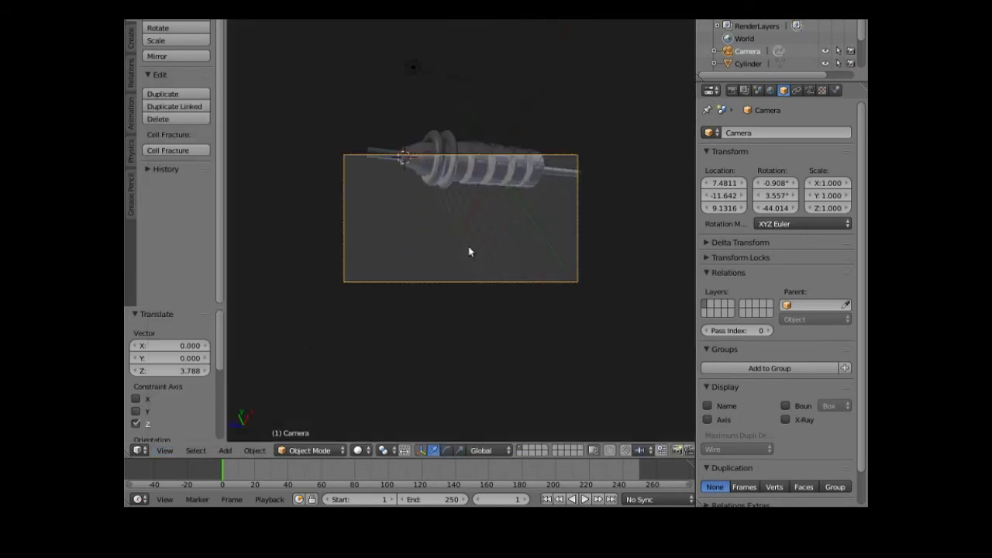
{"action": "key", "text": "g"}
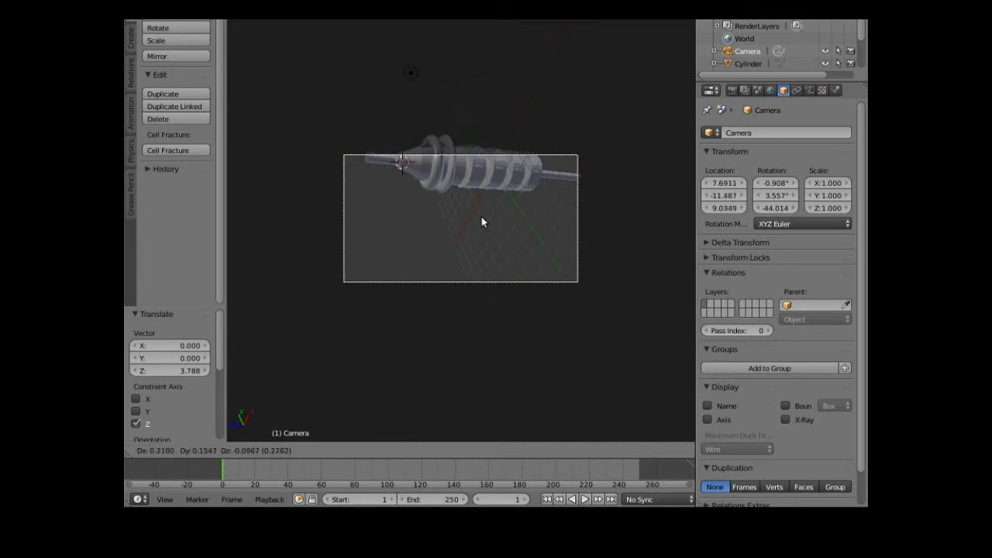
{"action": "left_click", "coordinate": [469, 99]}
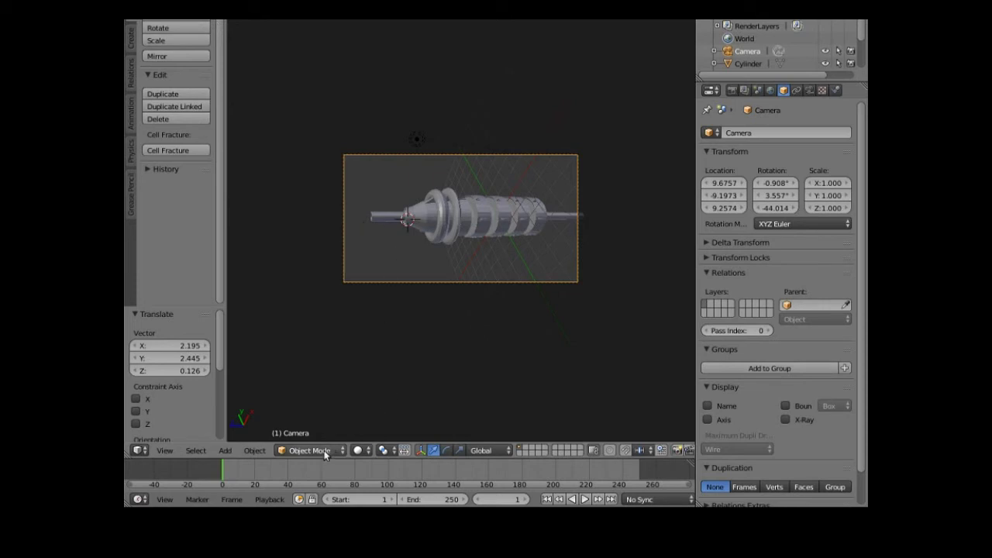
Apply Smooth shading to Cylinder, Cylinder.002, the Torus ring and the finned Cylinder.001
{"action": "right_click", "coordinate": [384, 212]}
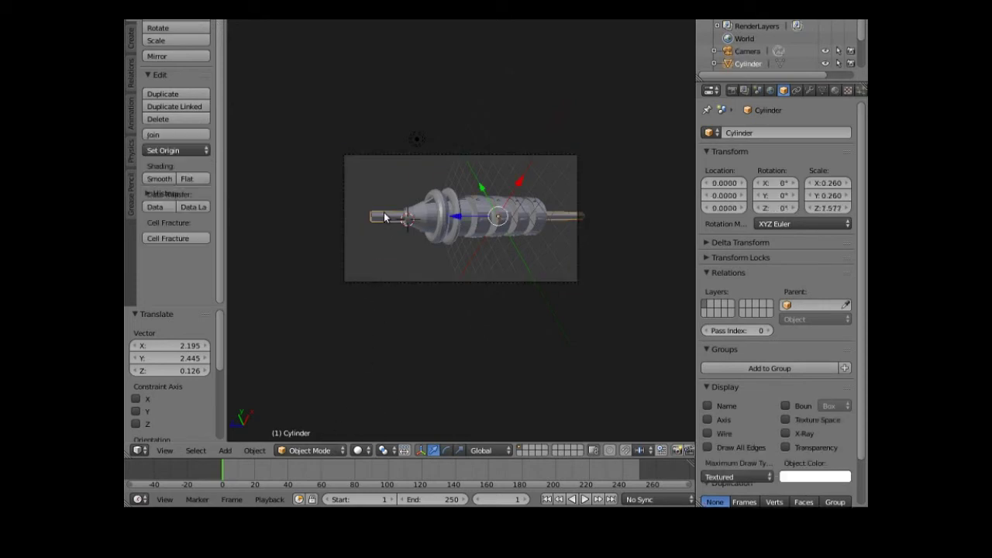
{"action": "left_click", "coordinate": [162, 178]}
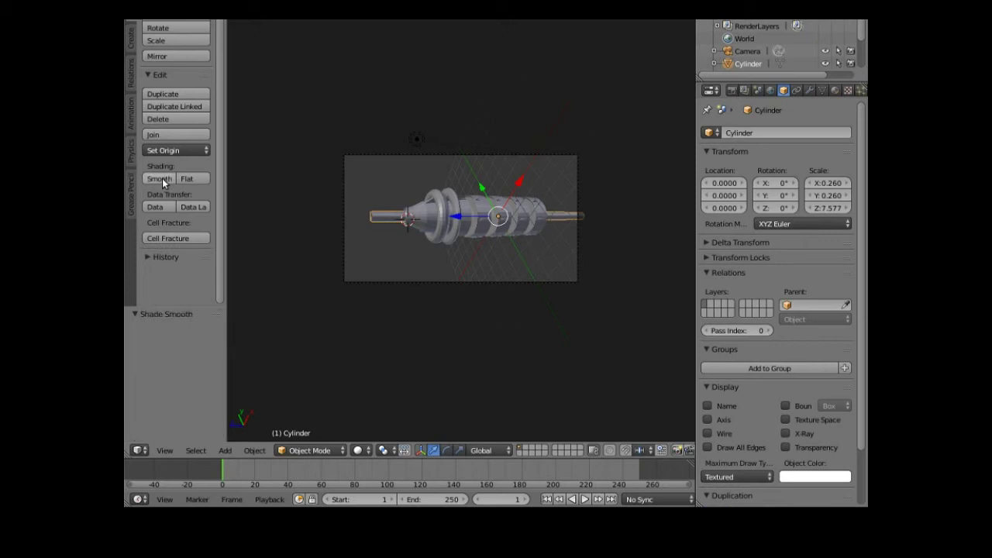
{"action": "right_click", "coordinate": [434, 219]}
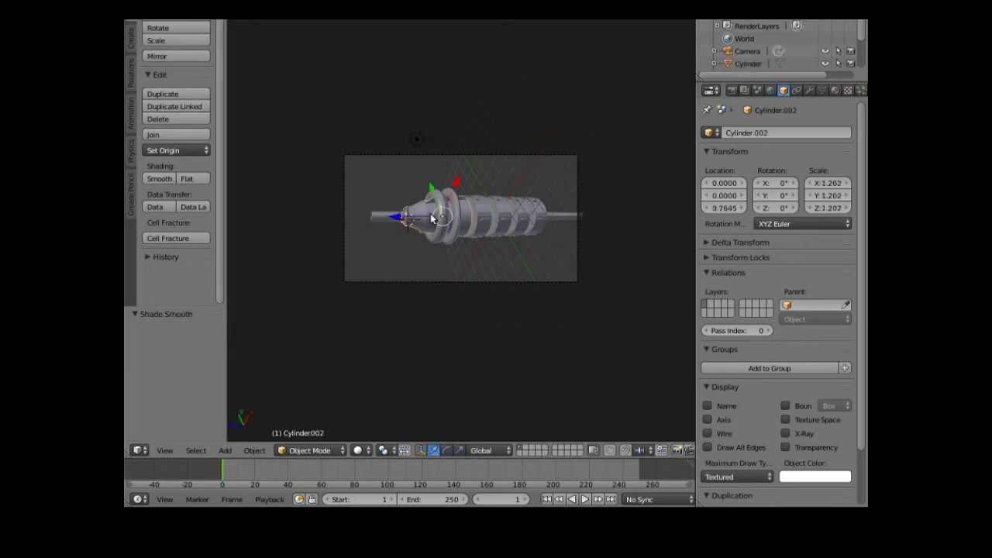
{"action": "left_click", "coordinate": [154, 179]}
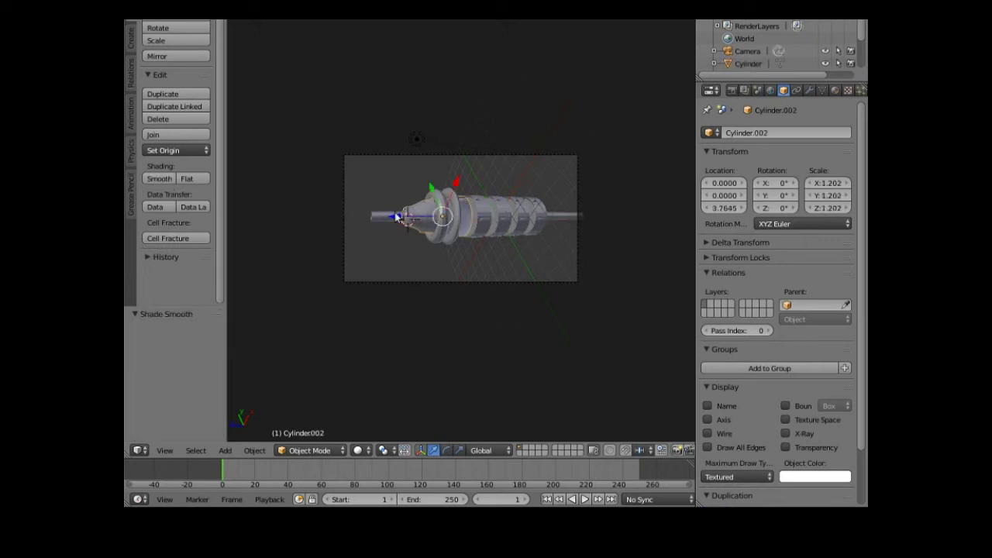
{"action": "right_click", "coordinate": [444, 225]}
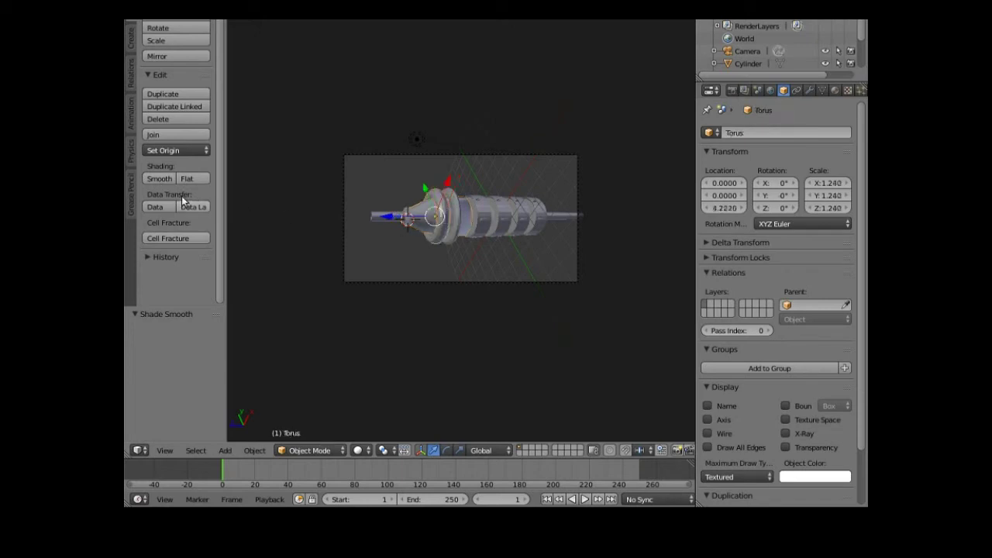
{"action": "left_click", "coordinate": [160, 179]}
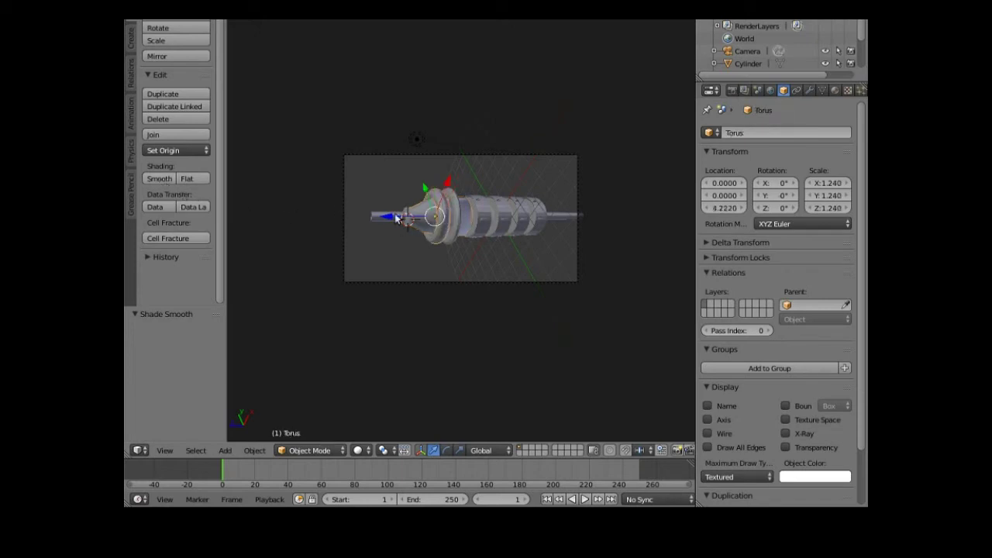
{"action": "right_click", "coordinate": [448, 219]}
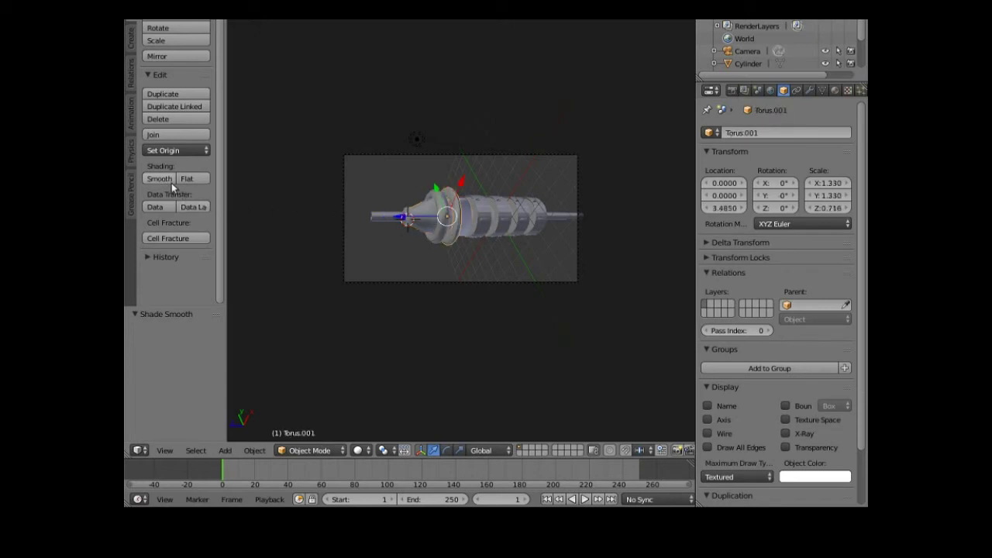
{"action": "right_click", "coordinate": [485, 218]}
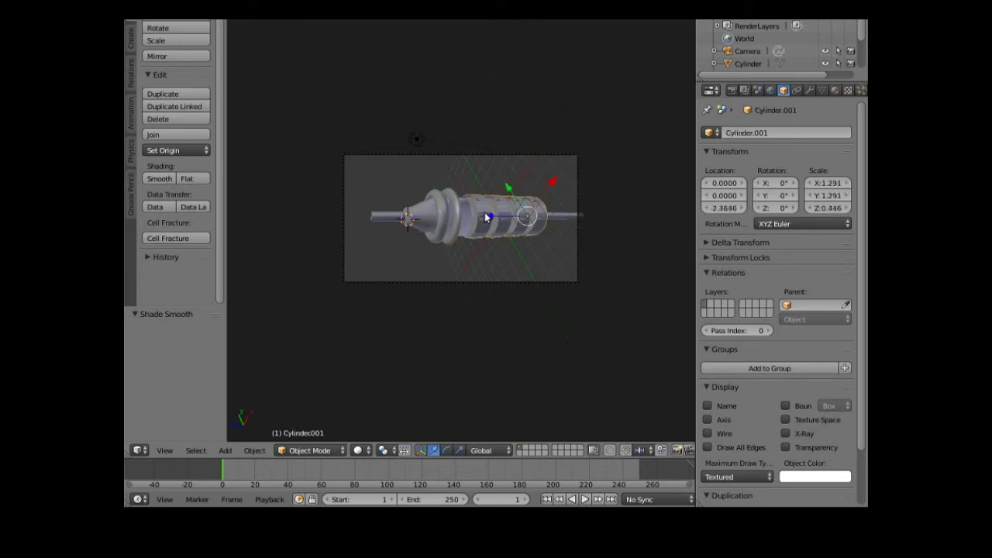
{"action": "left_click", "coordinate": [160, 179]}
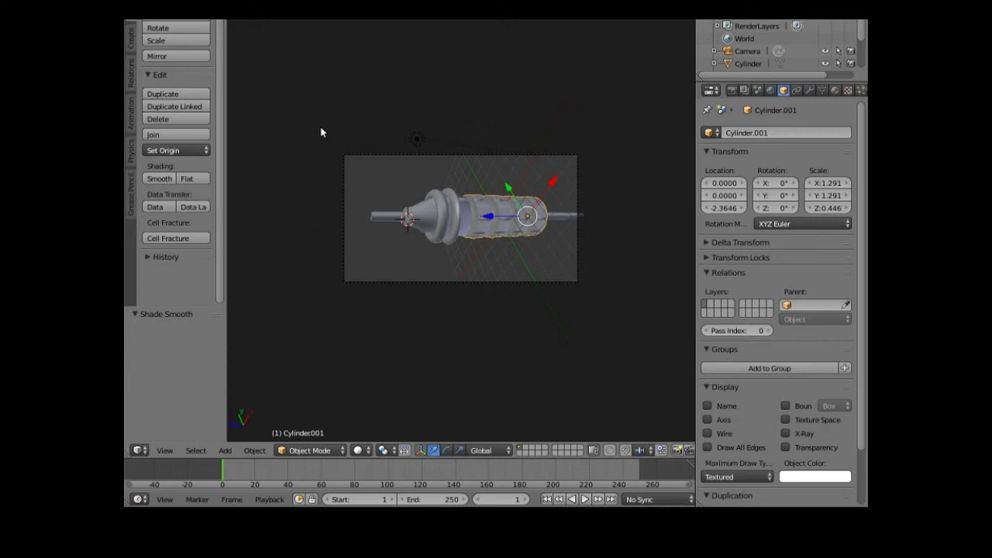
{"action": "left_click", "coordinate": [164, 451]}
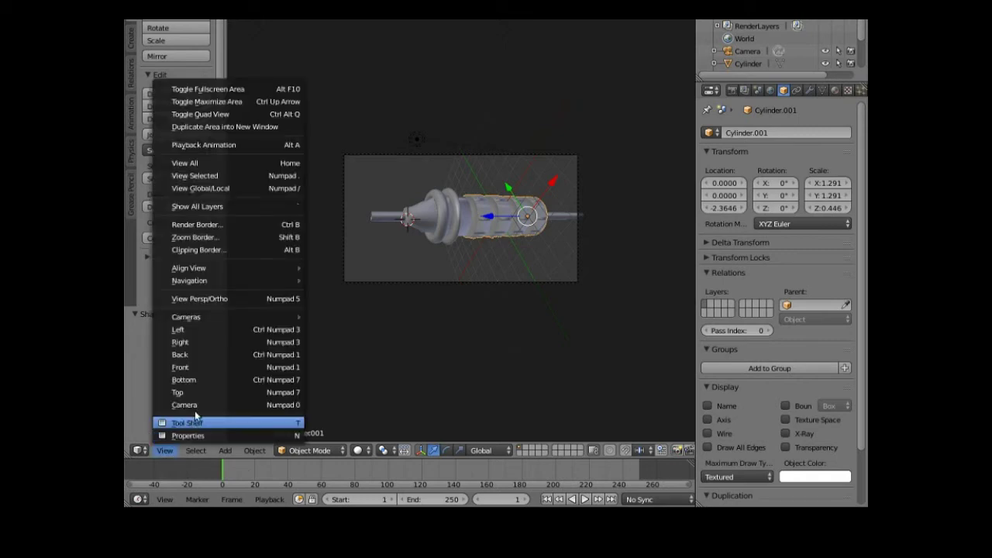
Move the lamp out along X, up along Z, and along Y to 11.609, 3.1405, 11.503
{"action": "left_click", "coordinate": [220, 368]}
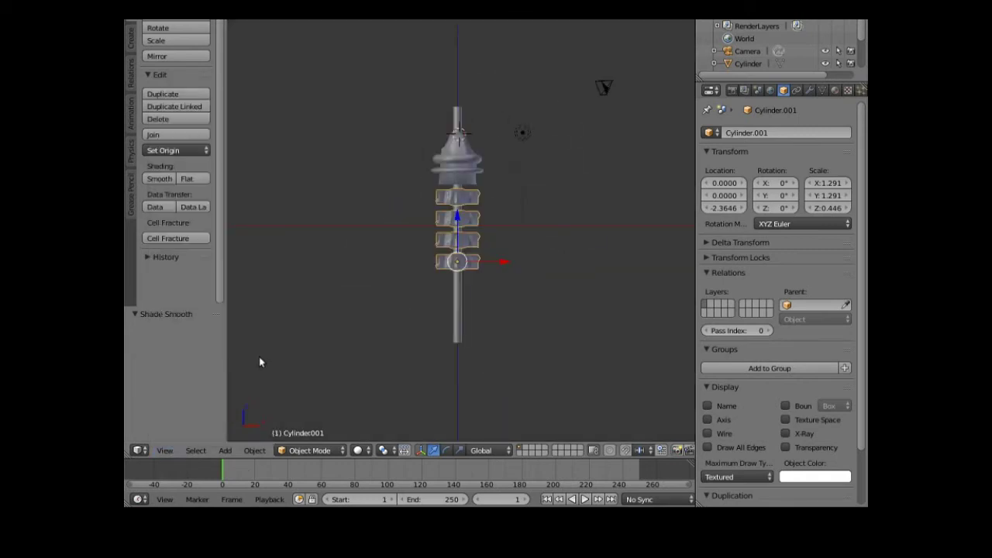
{"action": "right_click", "coordinate": [524, 137]}
{"action": "key", "text": "g"}
{"action": "key", "text": "x"}
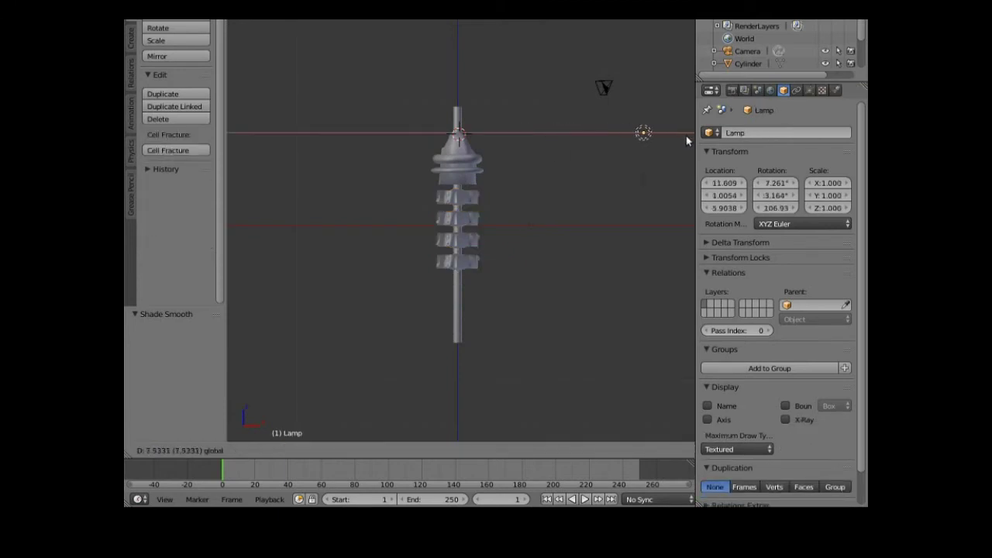
{"action": "left_click", "coordinate": [686, 136]}
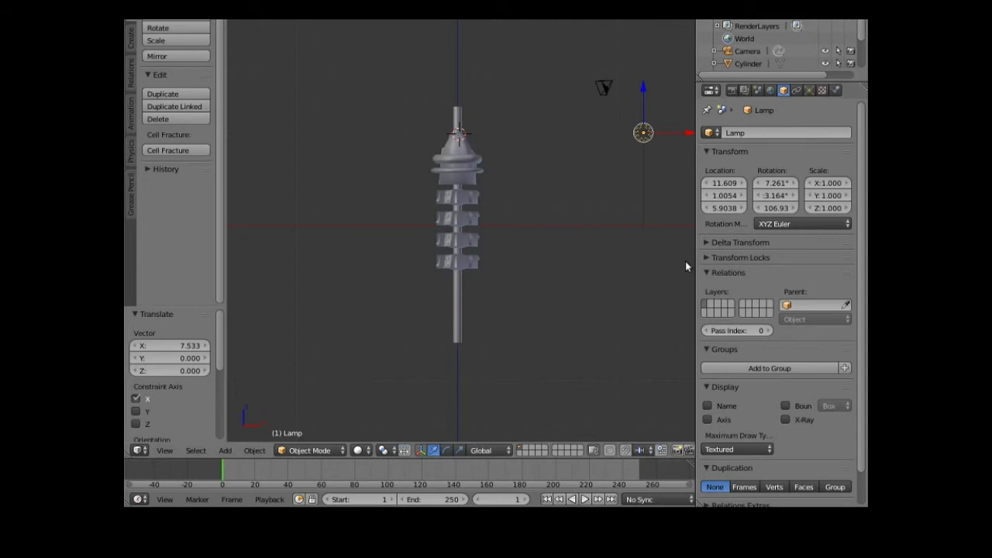
{"action": "left_click_drag", "start_coordinate": [651, 92], "coordinate": [641, 440]}
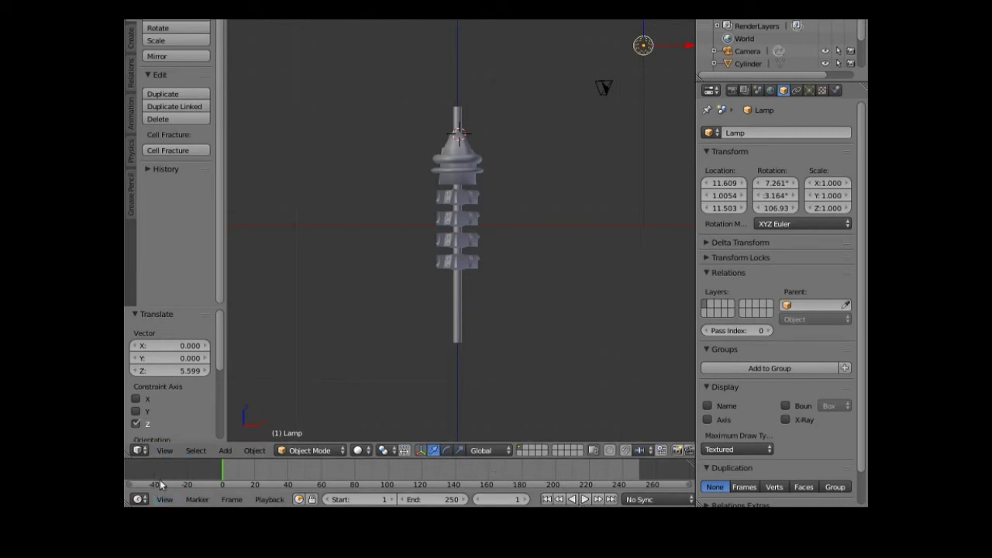
{"action": "left_click", "coordinate": [164, 450]}
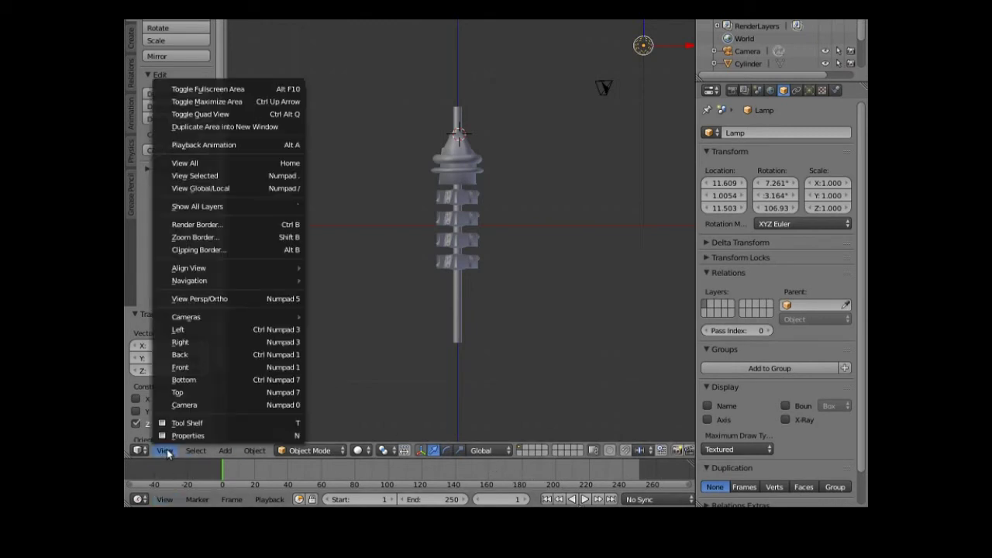
{"action": "left_click", "coordinate": [203, 391]}
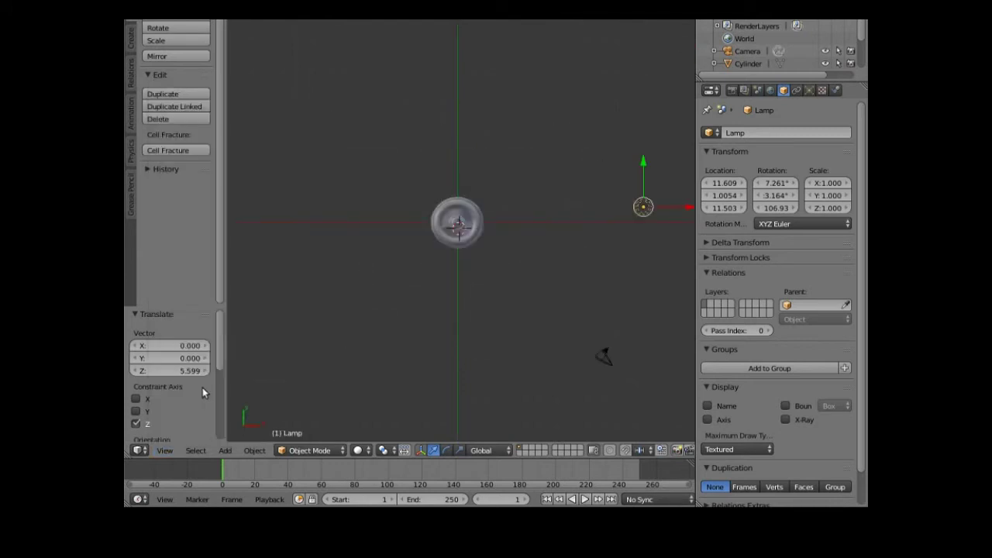
{"action": "left_click_drag", "start_coordinate": [643, 166], "coordinate": [642, 136]}
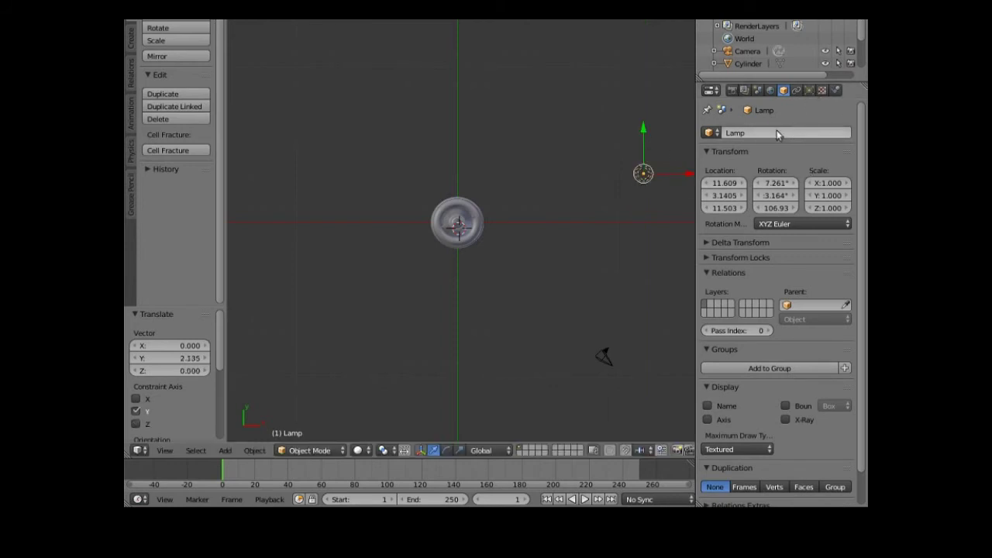
Change the lamp type to Sun
{"action": "left_click", "coordinate": [810, 91]}
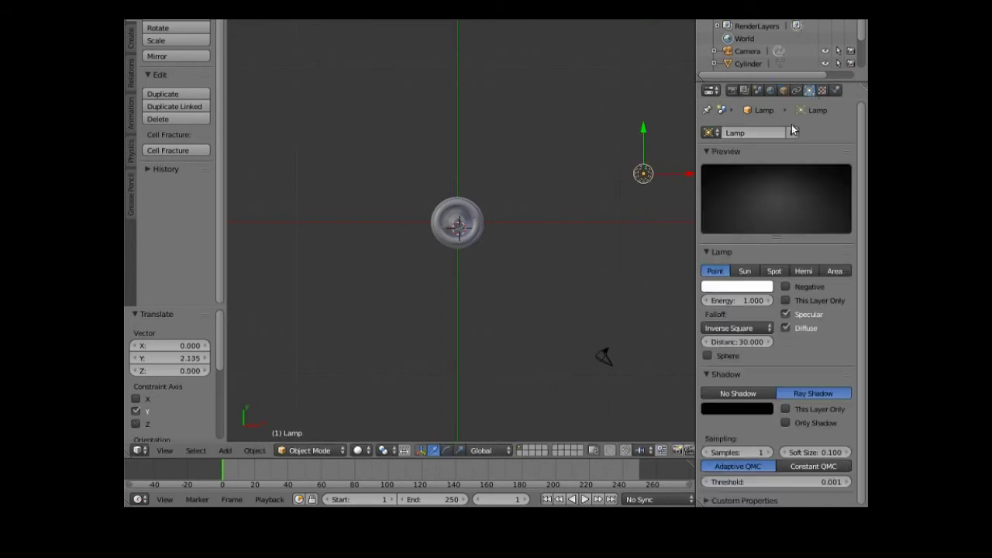
{"action": "left_click", "coordinate": [745, 273]}
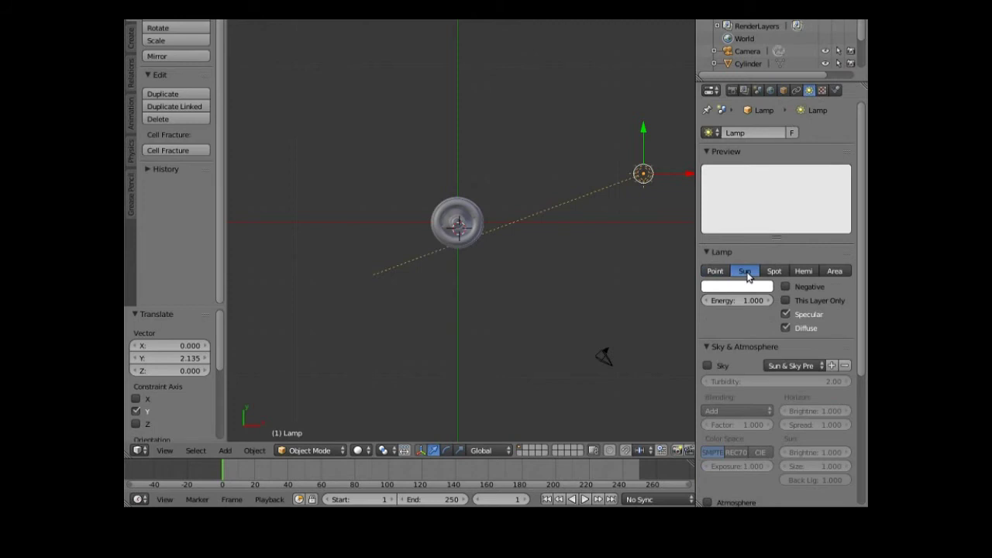
{"action": "middle_click_drag", "start_coordinate": [614, 287], "coordinate": [605, 237]}
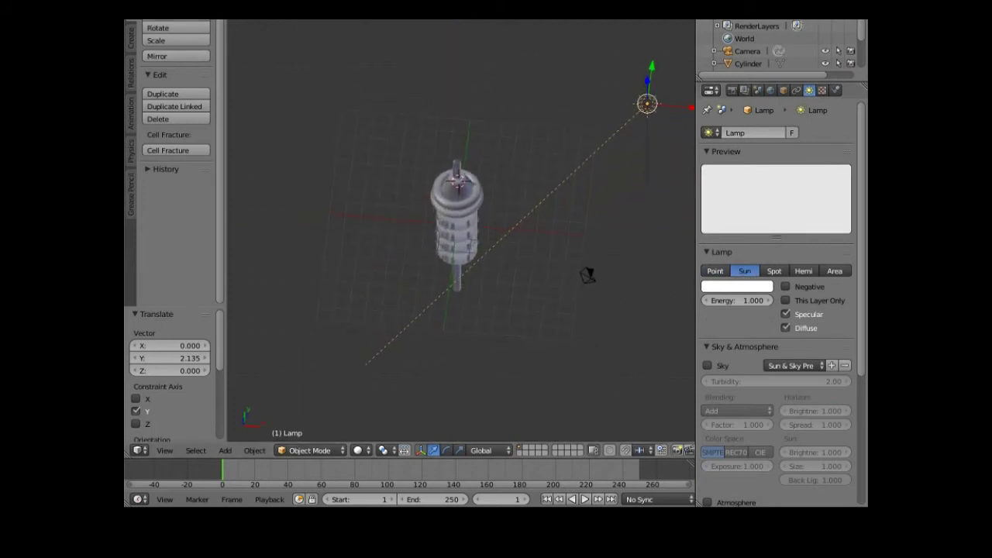
Make an OpenGL render of the tower, then hide the render view to return to the viewport
{"action": "left_click", "coordinate": [203, 19]}
{"action": "left_click", "coordinate": [225, 18]}
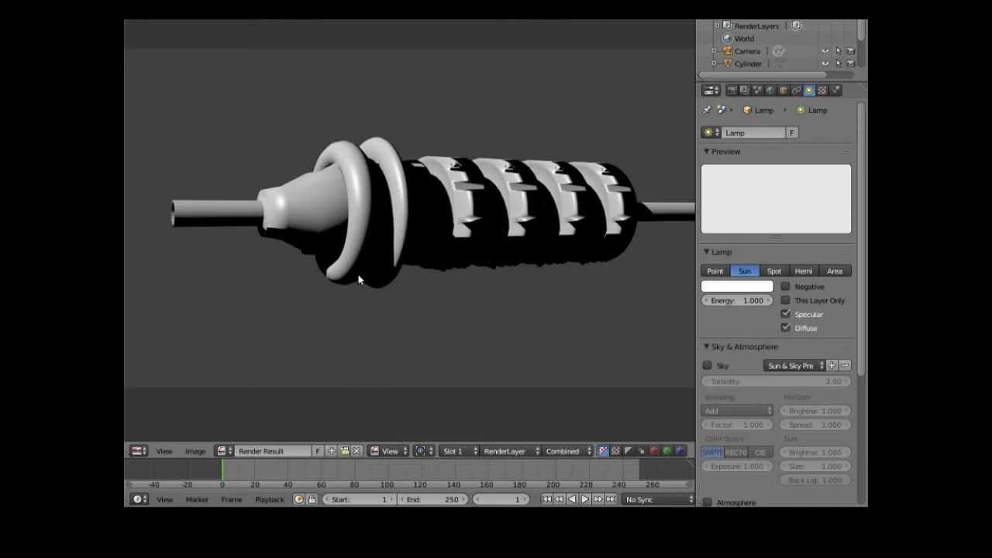
{"action": "left_click", "coordinate": [214, 17]}
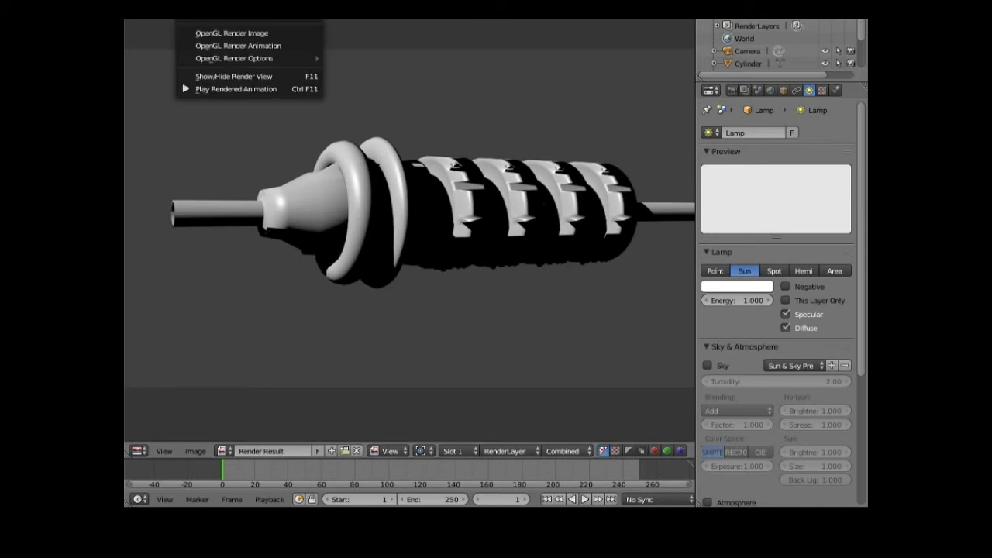
{"action": "left_click", "coordinate": [230, 79]}
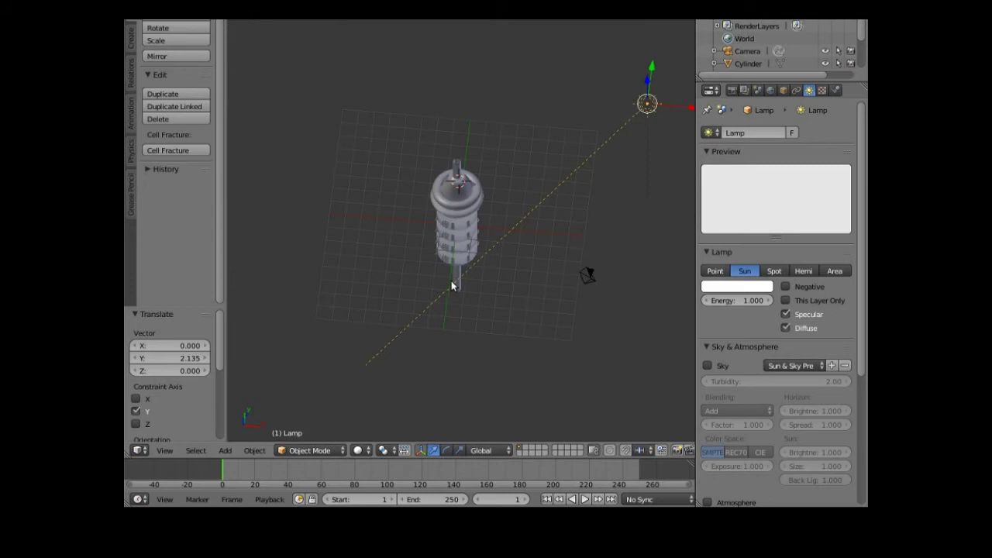
{"action": "middle_click_drag", "start_coordinate": [452, 281], "coordinate": [550, 173]}
Orbit to look down on the tower, then bring up the Add menu
{"action": "middle_click_drag", "start_coordinate": [513, 256], "coordinate": [493, 193]}
{"action": "middle_click_drag", "start_coordinate": [487, 180], "coordinate": [477, 181]}
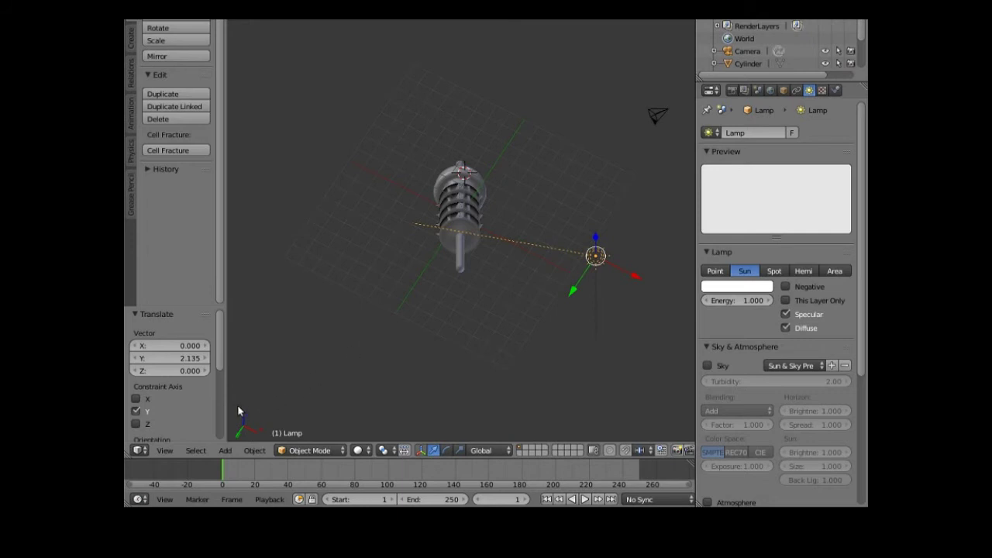
{"action": "left_click", "coordinate": [225, 452]}
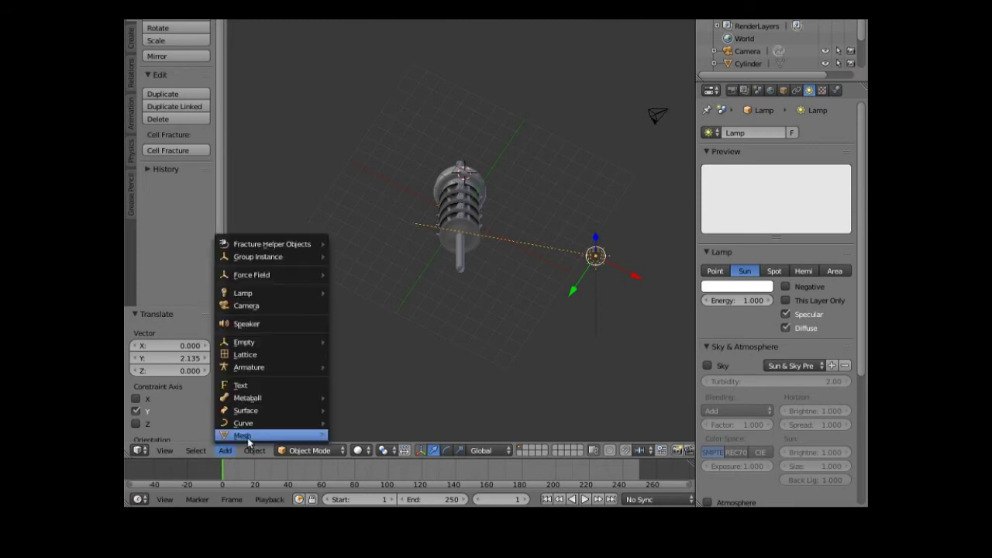
Delete the misplaced new cylinder and snap the 3D cursor to the scene centre
{"action": "mouse_move", "coordinate": [247, 441]}
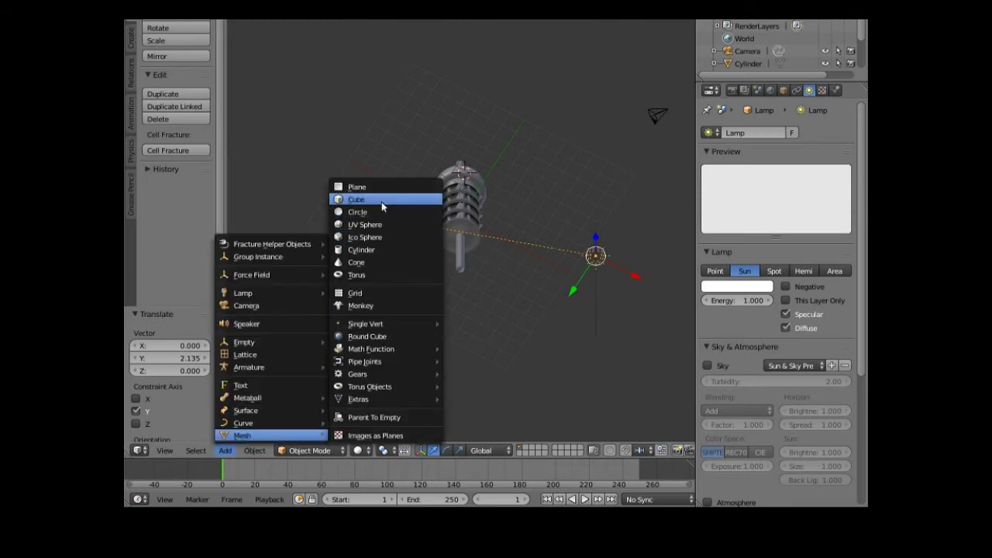
{"action": "left_click", "coordinate": [383, 250]}
{"action": "middle_click_drag", "start_coordinate": [498, 279], "coordinate": [490, 391]}
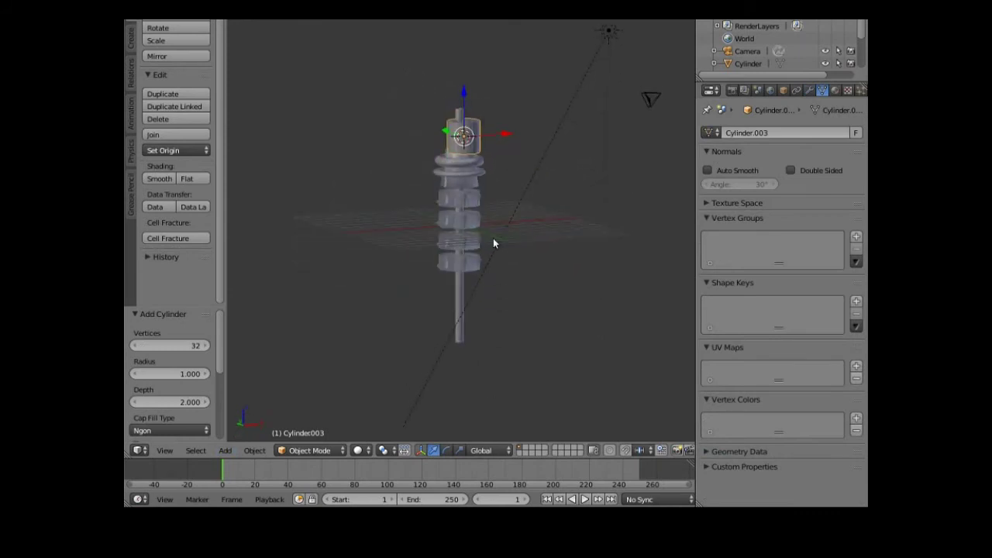
{"action": "key", "text": "x"}
{"action": "left_click", "coordinate": [500, 162]}
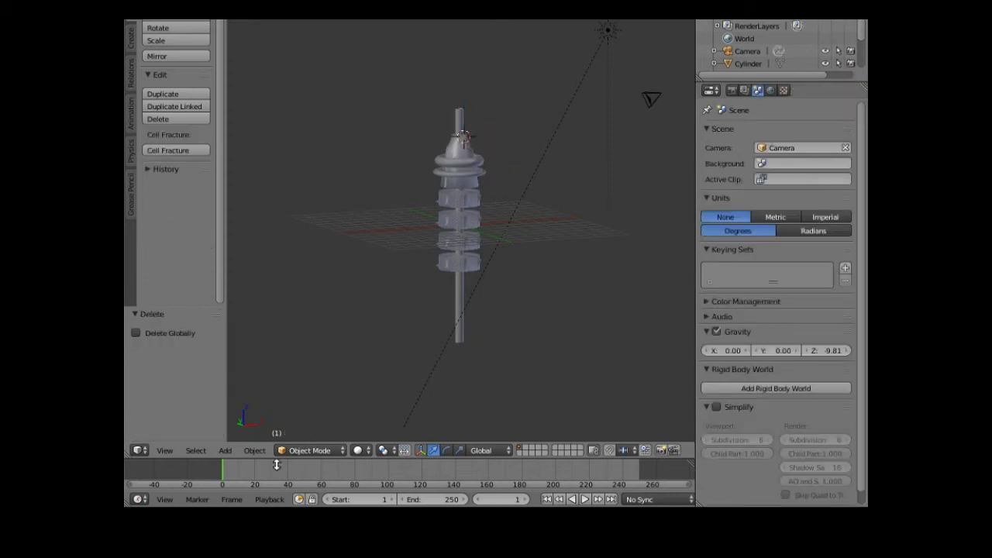
{"action": "left_click", "coordinate": [256, 451]}
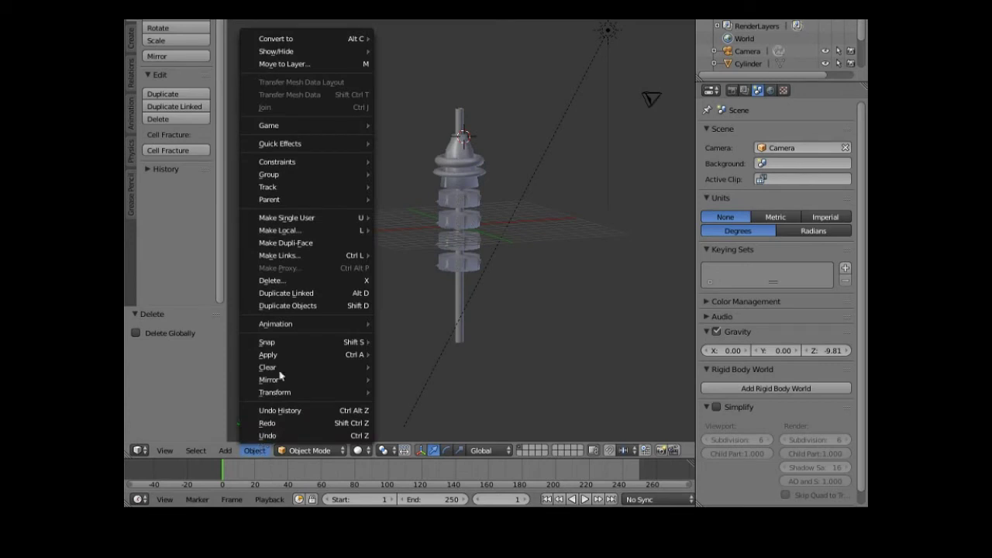
{"action": "mouse_move", "coordinate": [302, 349]}
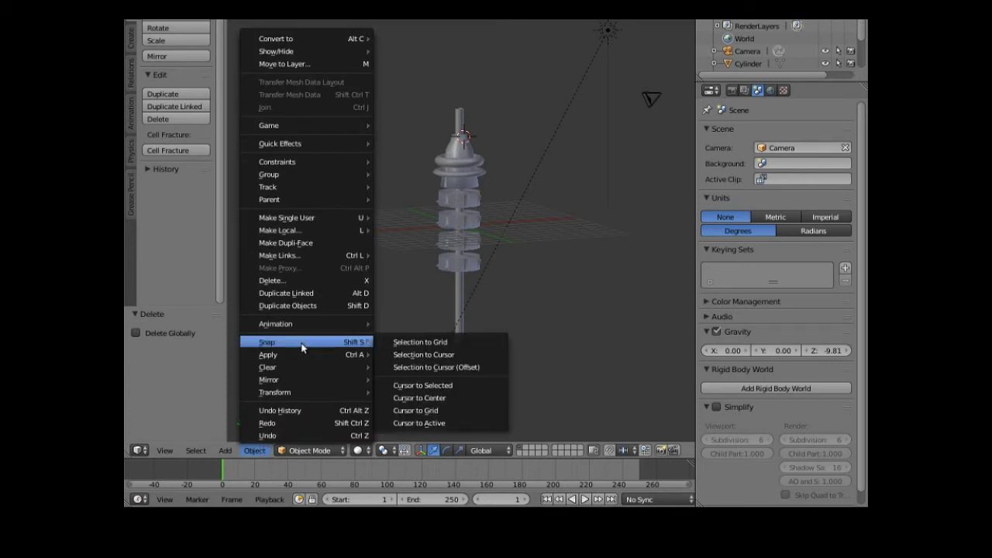
{"action": "left_click", "coordinate": [435, 402]}
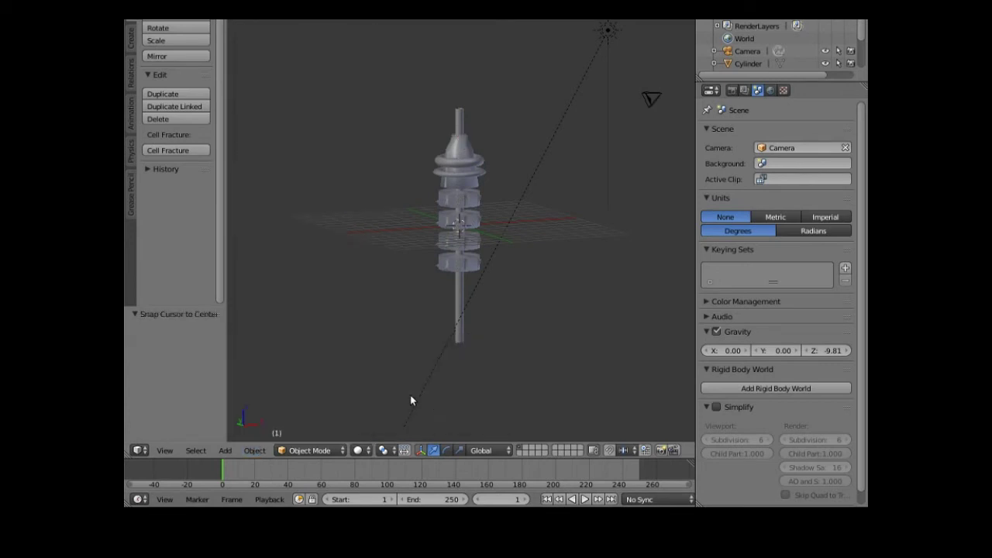
Add a cylinder at the origin and lower it -4.115 along Z below the finned rings
{"action": "left_click", "coordinate": [224, 452]}
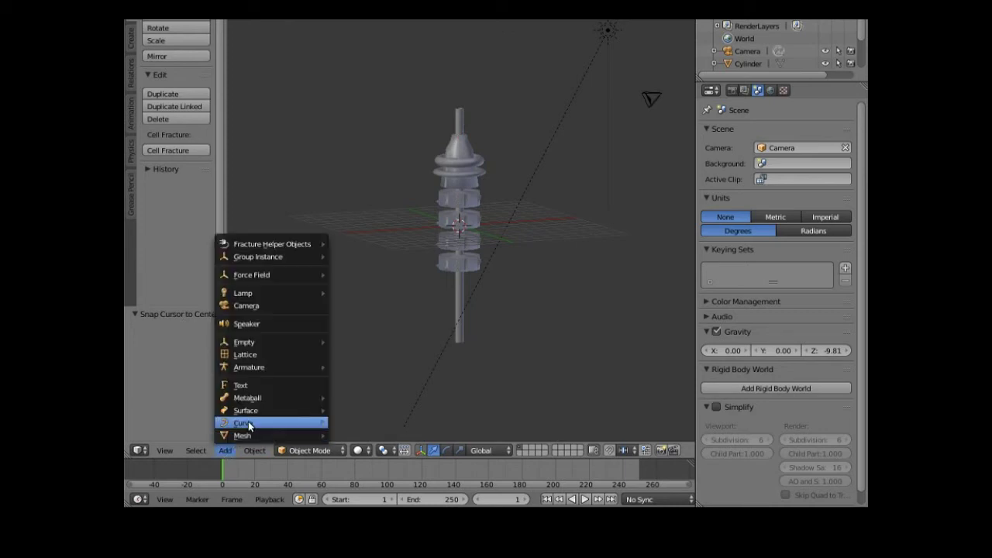
{"action": "mouse_move", "coordinate": [260, 436]}
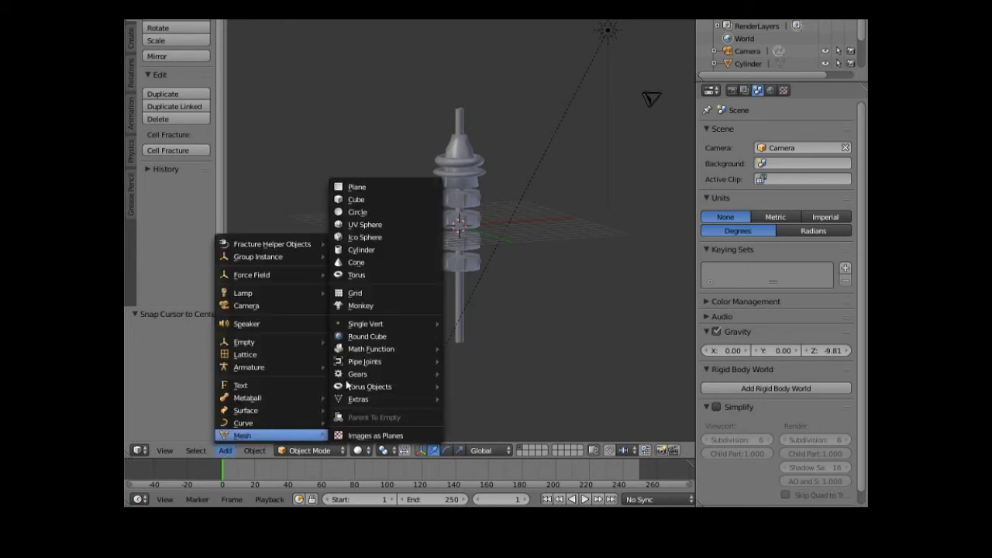
{"action": "left_click", "coordinate": [381, 252]}
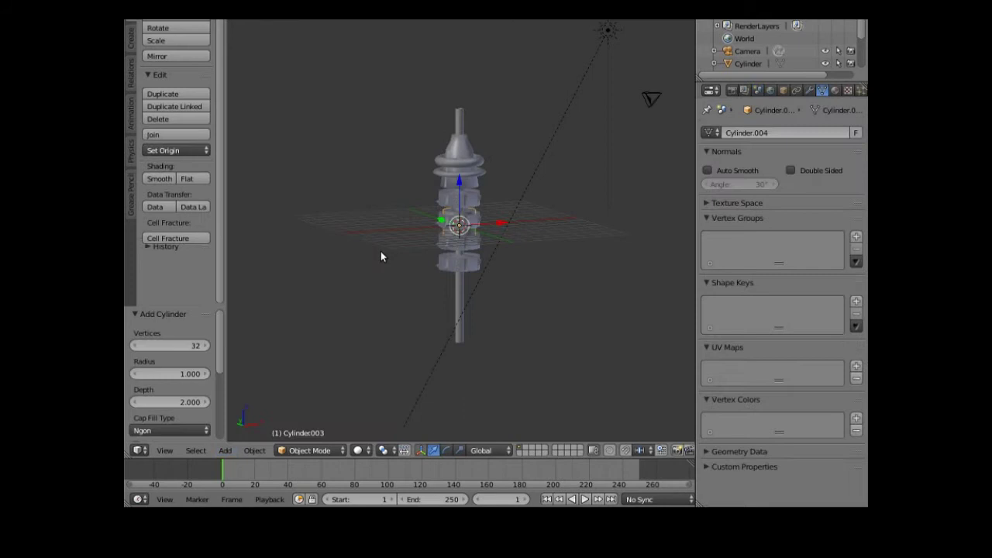
{"action": "left_click_drag", "start_coordinate": [459, 183], "coordinate": [456, 256]}
{"action": "middle_click_drag", "start_coordinate": [396, 369], "coordinate": [453, 367]}
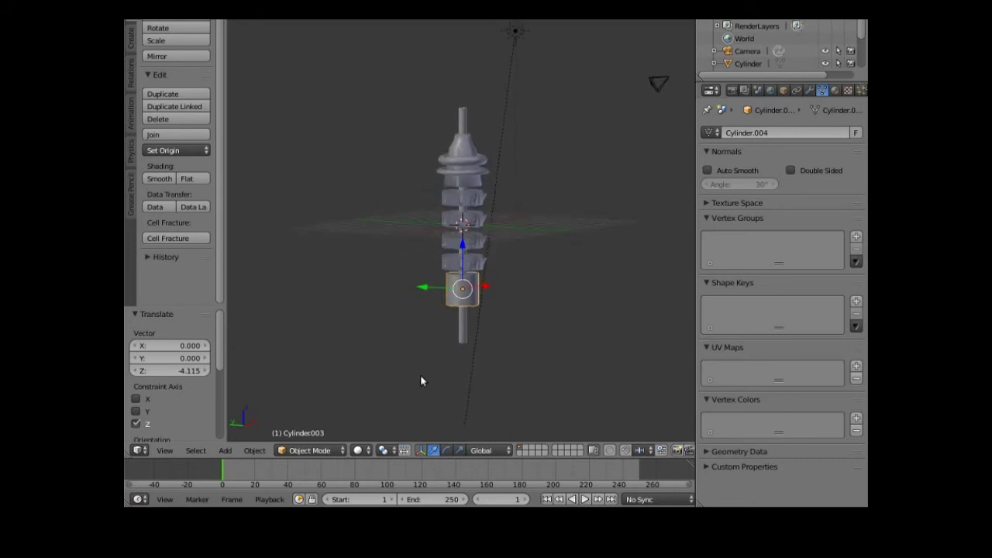
Enter Edit Mode on the cylinder and select its top face in face select mode
{"action": "left_click", "coordinate": [305, 451]}
{"action": "left_click", "coordinate": [314, 423]}
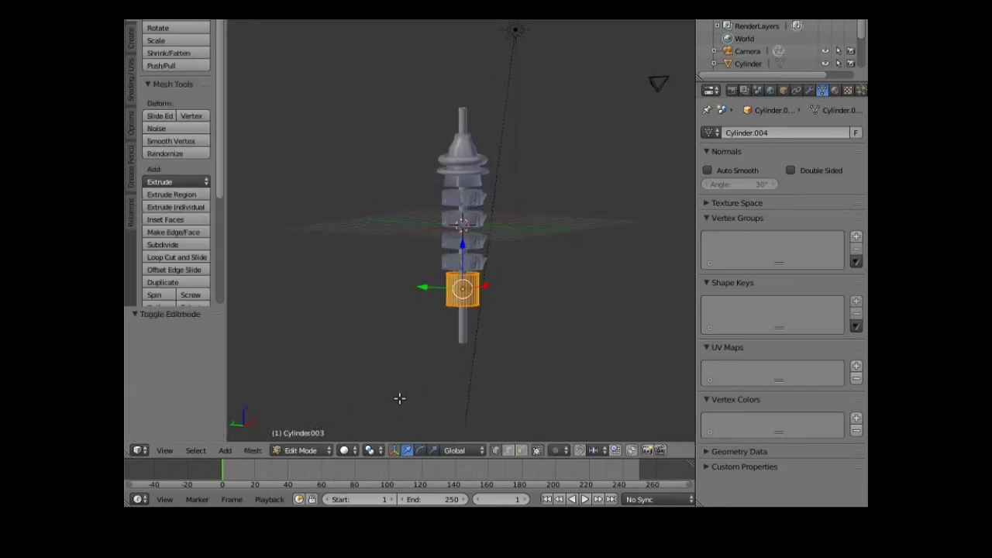
{"action": "scroll", "coordinate": [400, 399], "scroll_direction": "up", "scroll_amount": 2}
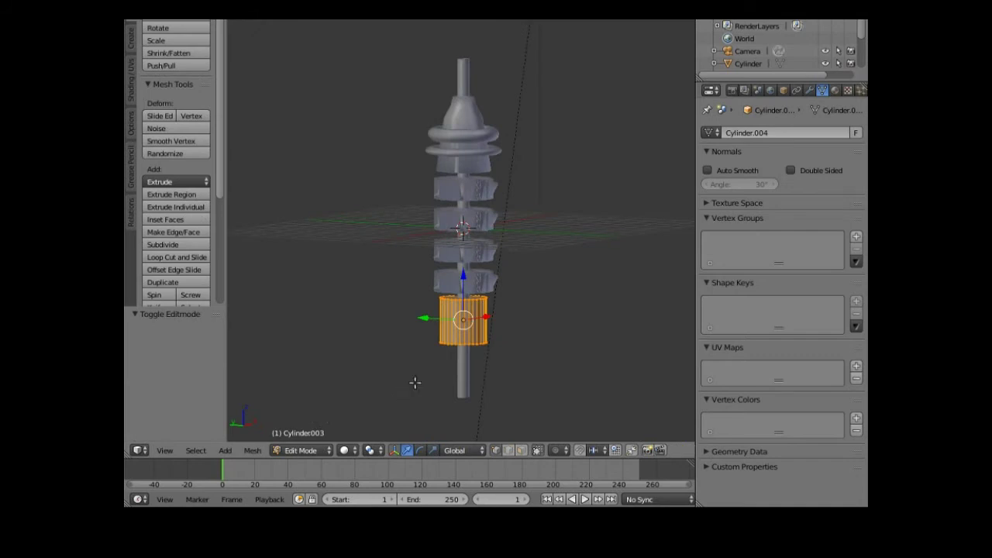
{"action": "scroll", "coordinate": [476, 313], "scroll_direction": "up", "scroll_amount": 1}
{"action": "right_click", "coordinate": [476, 314]}
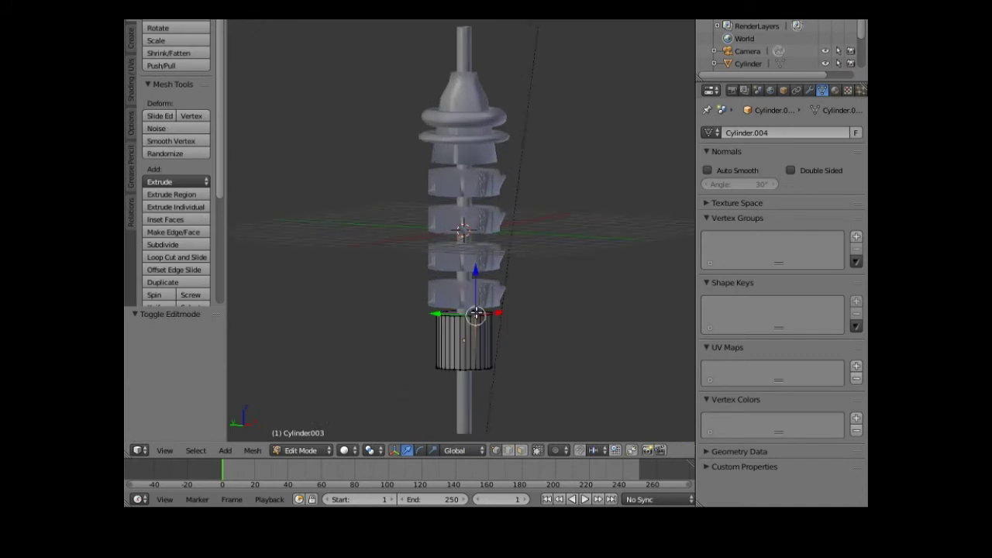
{"action": "left_click", "coordinate": [521, 451]}
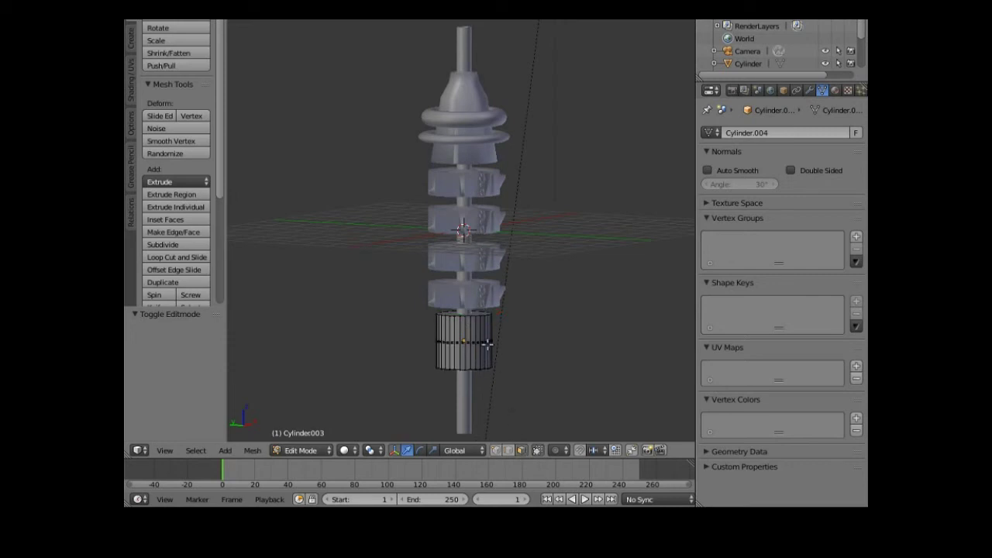
{"action": "right_click", "coordinate": [470, 314]}
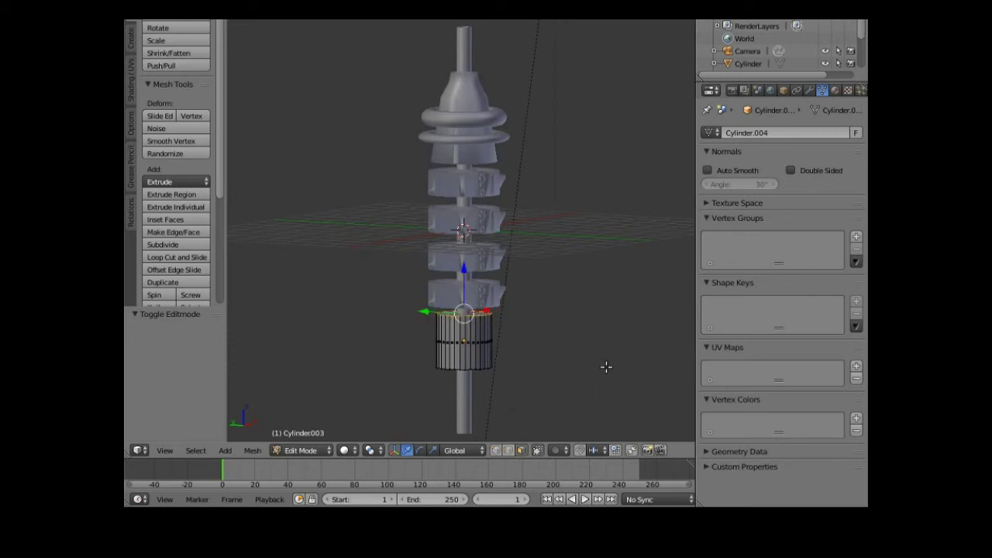
Flare the top face to 1.236, shift it -0.093 along Z, and begin an extrusion
{"action": "key", "text": "s"}
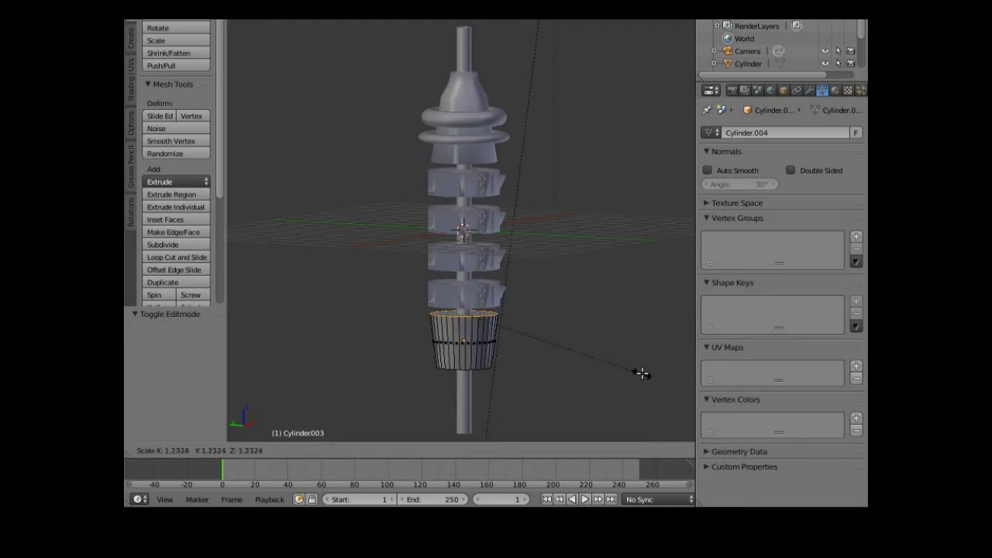
{"action": "left_click", "coordinate": [642, 374]}
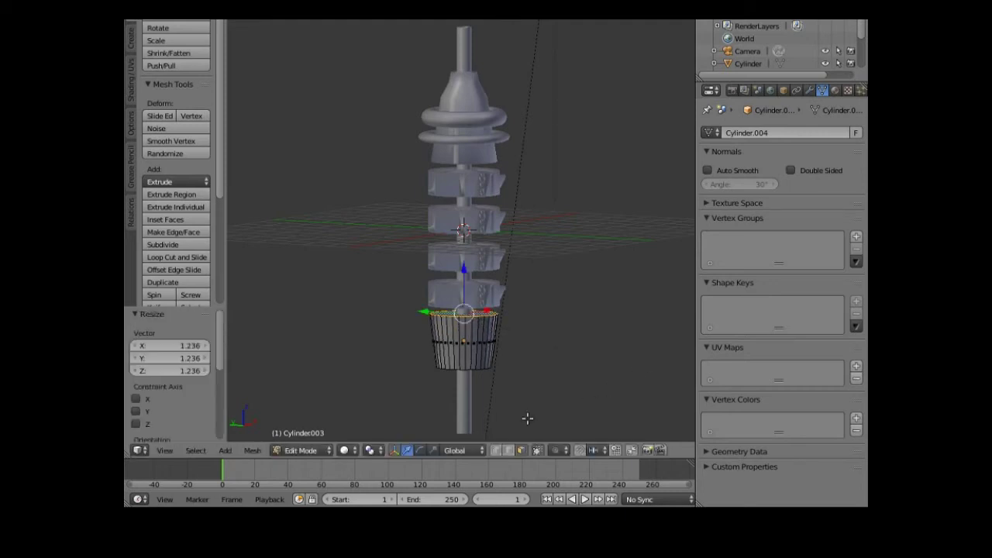
{"action": "middle_click_drag", "start_coordinate": [523, 416], "coordinate": [517, 394]}
{"action": "key", "text": "KP_1"}
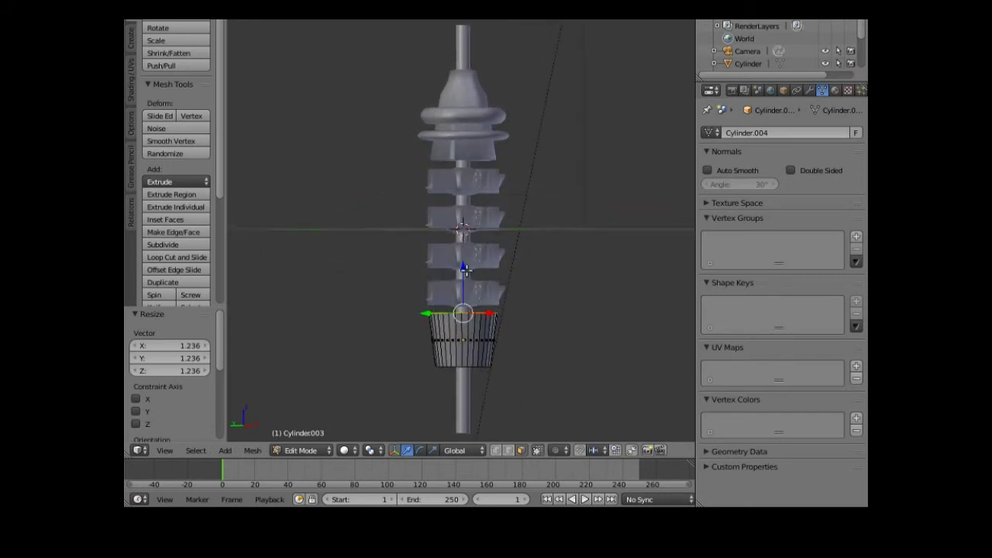
{"action": "left_click_drag", "start_coordinate": [463, 267], "coordinate": [463, 267]}
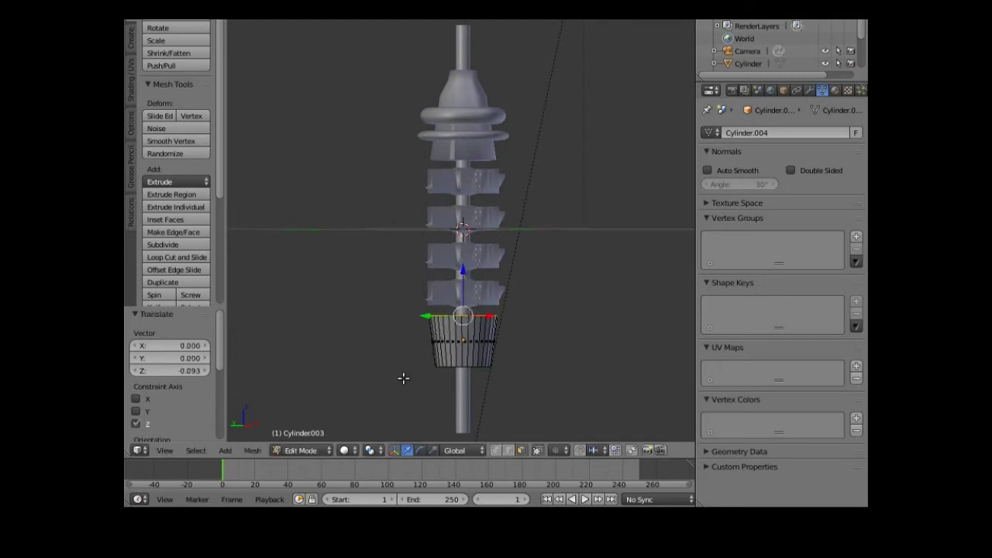
{"action": "middle_click_drag", "start_coordinate": [412, 390], "coordinate": [526, 303]}
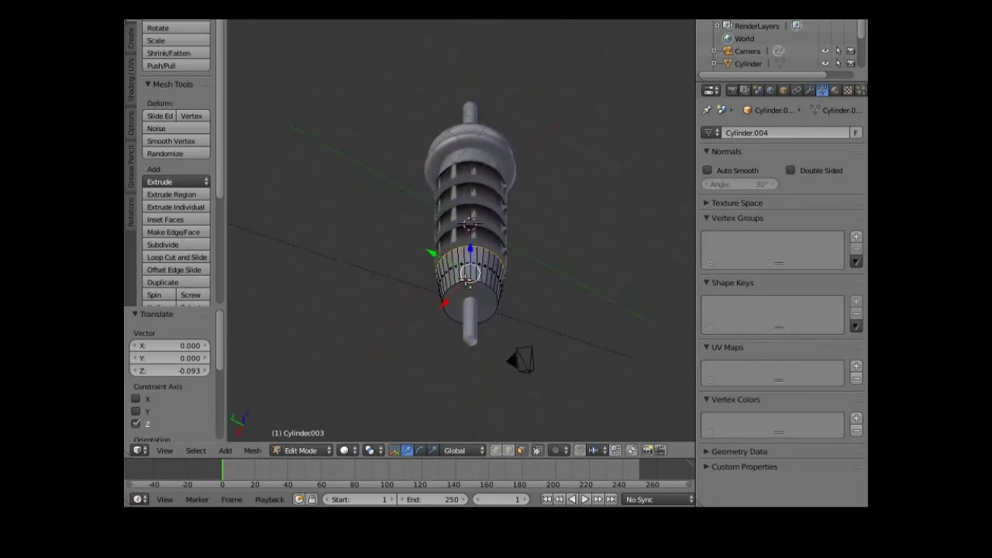
{"action": "left_click_drag", "start_coordinate": [470, 273], "coordinate": [468, 263]}
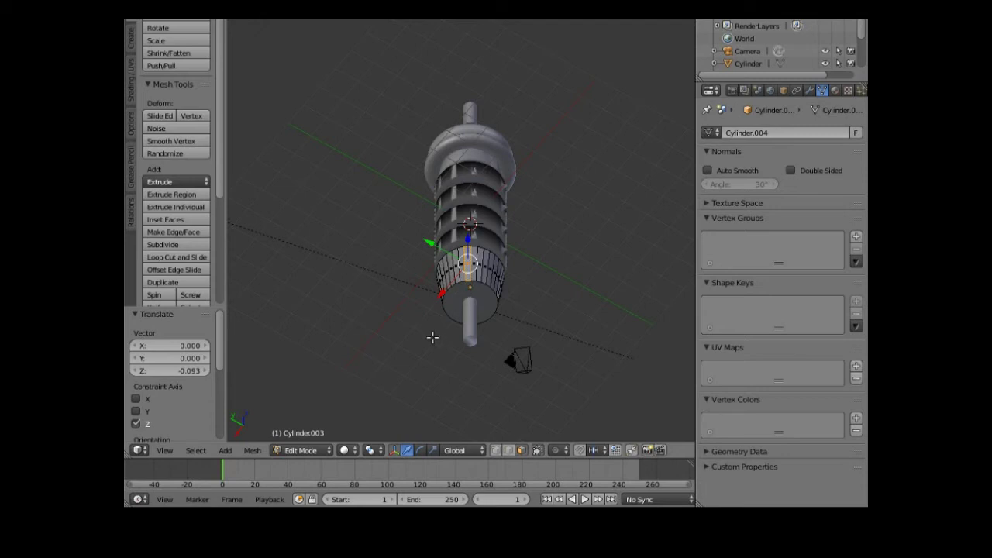
{"action": "key", "text": "e"}
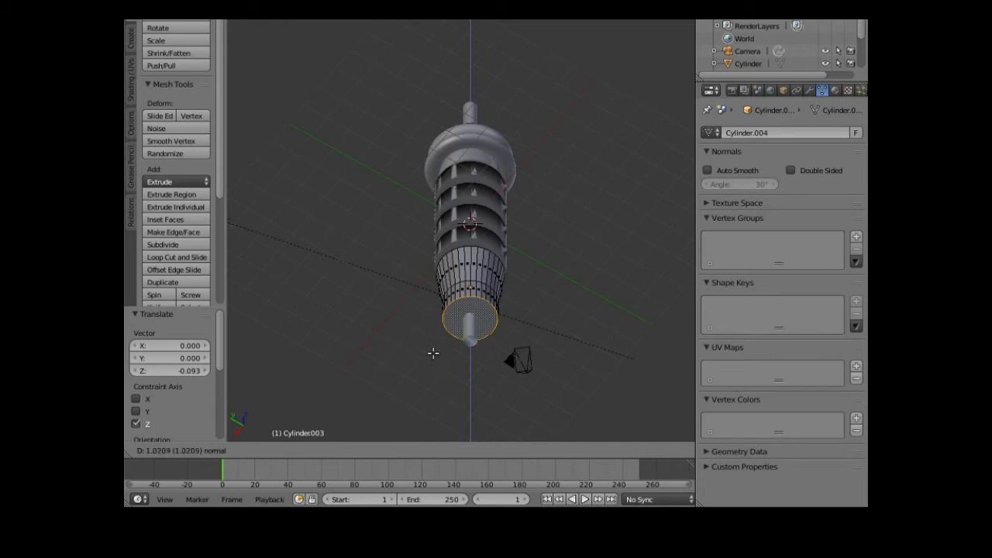
Confirm the 1.021 Z extrusion and view the tower's lower end from below, along its length
{"action": "left_click", "coordinate": [434, 354]}
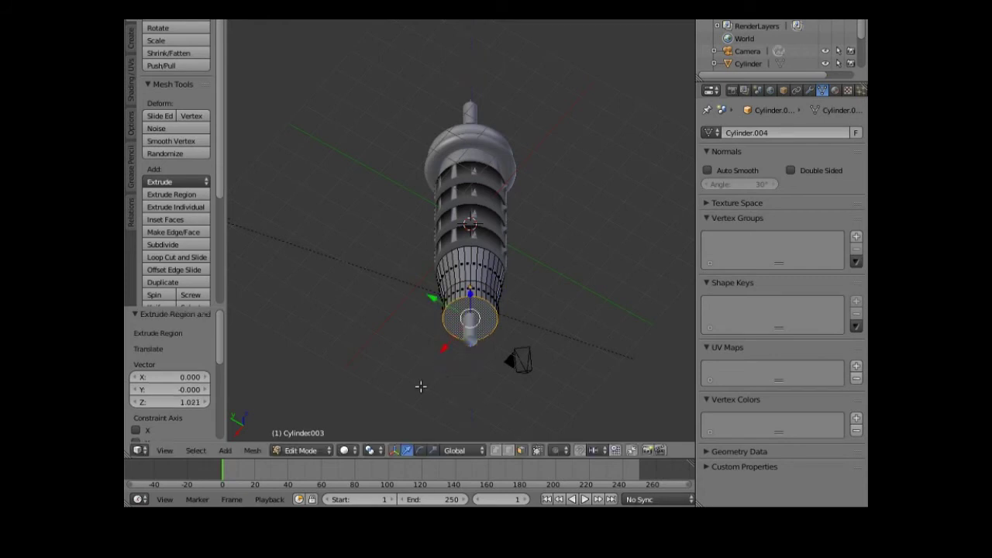
{"action": "left_click", "coordinate": [165, 451]}
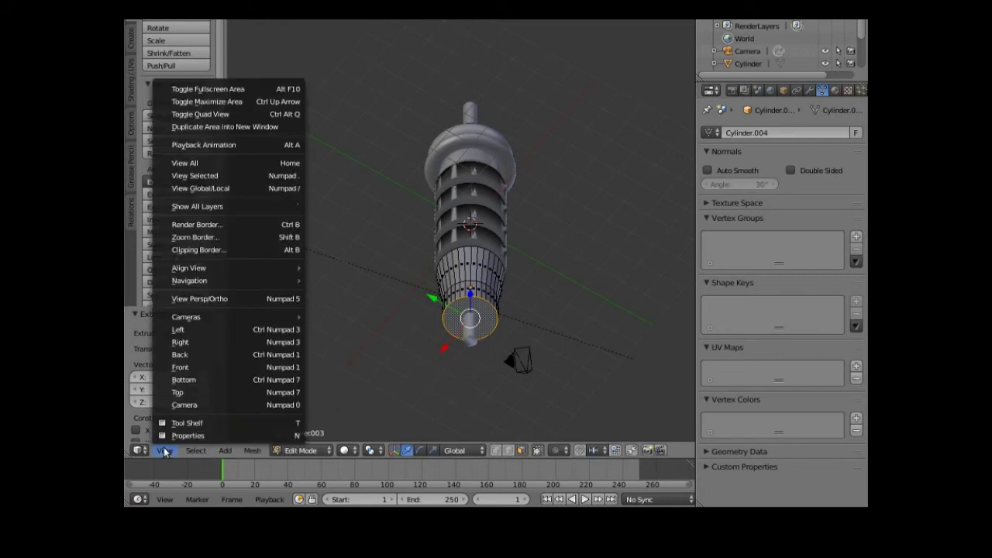
{"action": "left_click", "coordinate": [184, 380]}
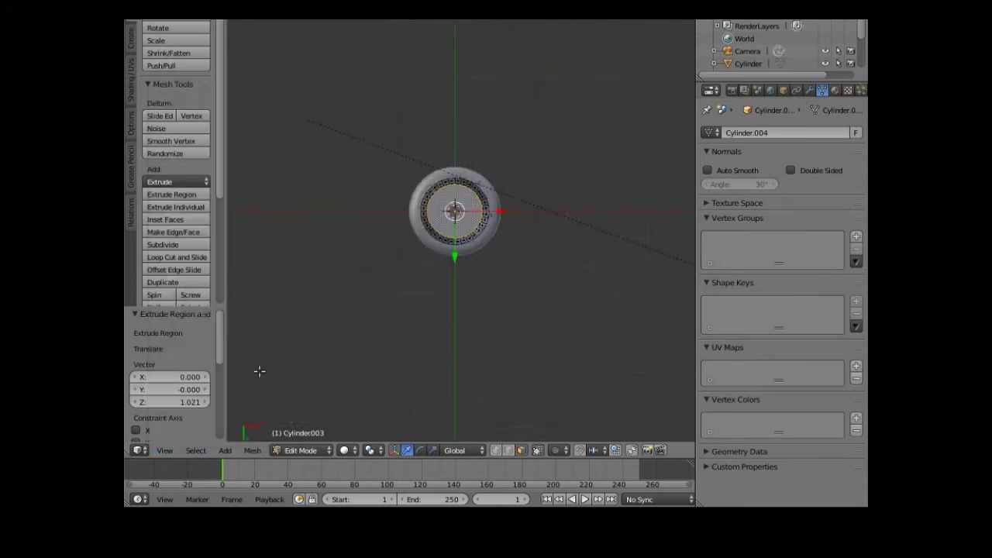
{"action": "scroll", "coordinate": [381, 376], "scroll_direction": "up", "scroll_amount": 3}
{"action": "scroll", "coordinate": [381, 377], "scroll_direction": "up", "scroll_amount": 2}
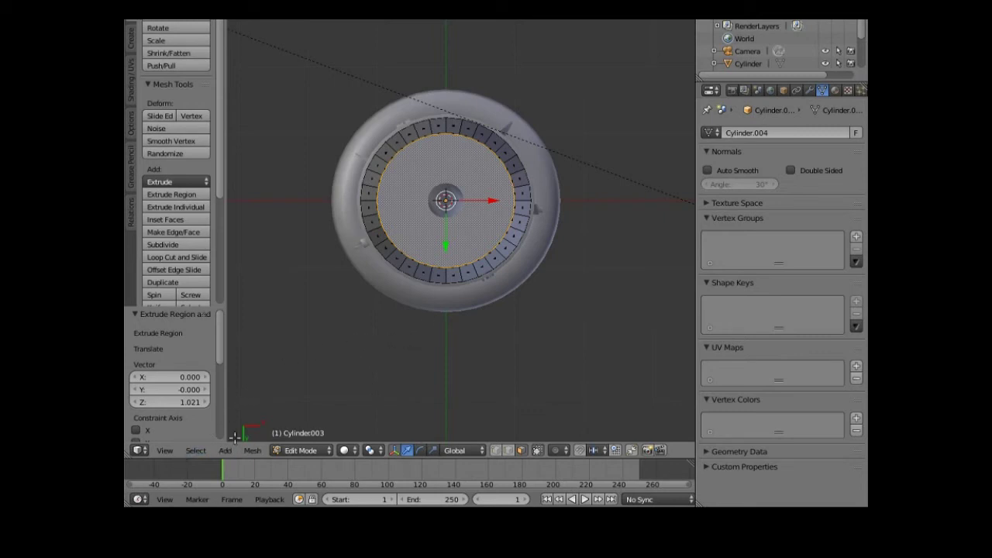
{"action": "middle_click_drag", "start_coordinate": [256, 405], "coordinate": [222, 45]}
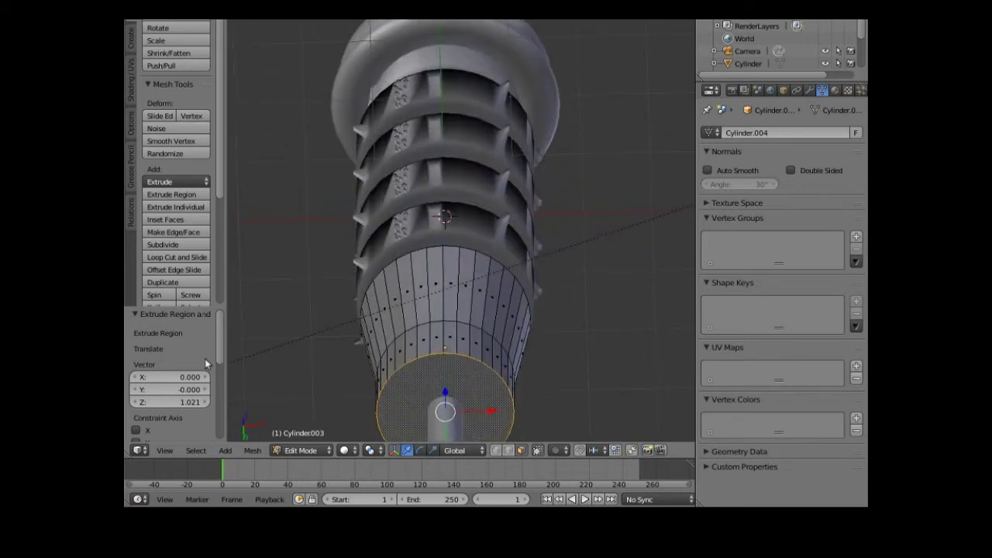
{"action": "left_click", "coordinate": [225, 453]}
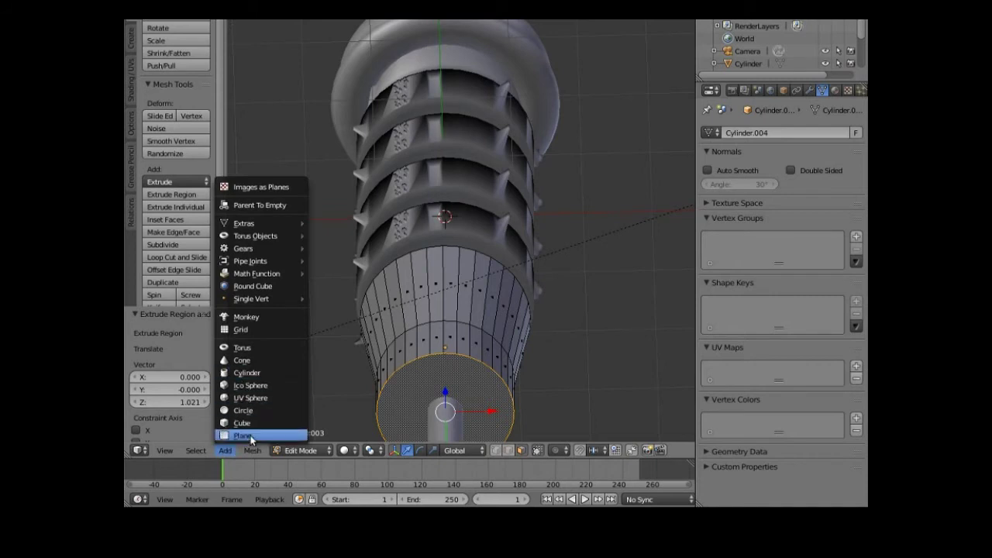
Add a cube to the mesh and slide it down along Z to the tower's bottom
{"action": "left_click", "coordinate": [251, 425]}
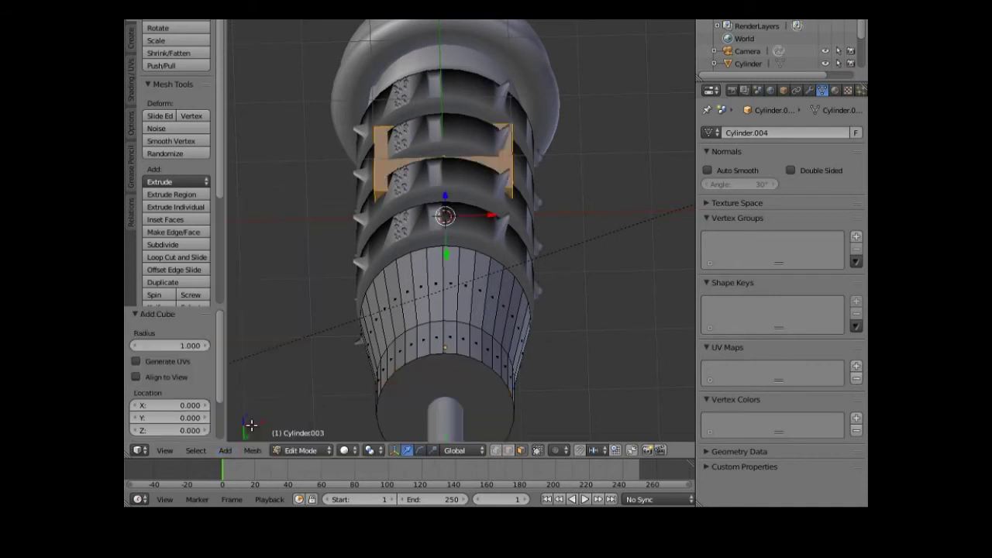
{"action": "key", "text": "g"}
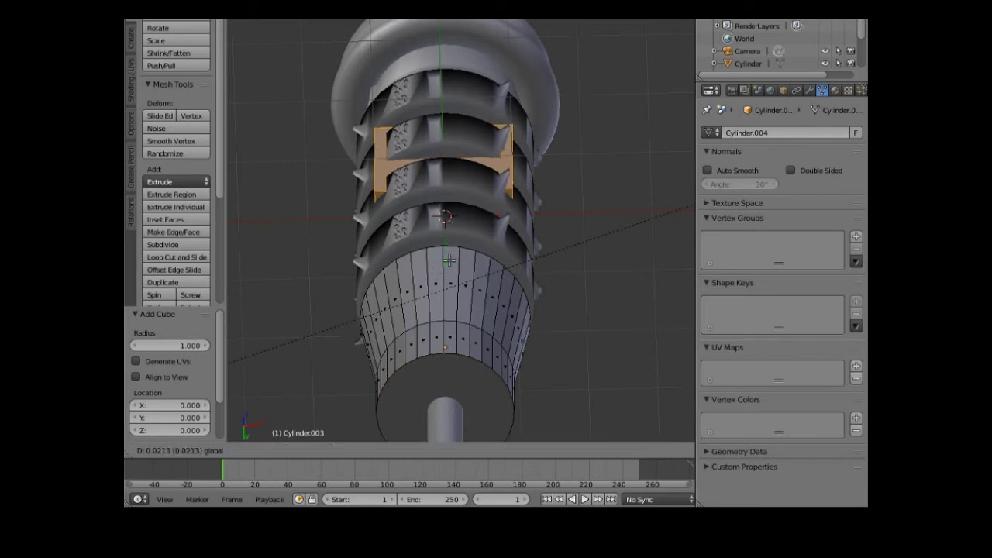
{"action": "left_click", "coordinate": [450, 411]}
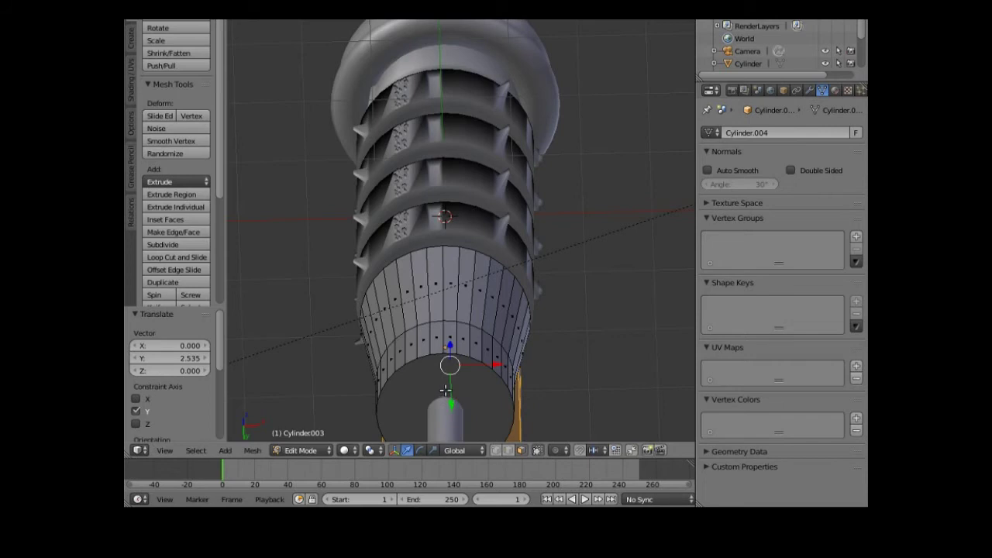
{"action": "key", "text": "ctrl+z"}
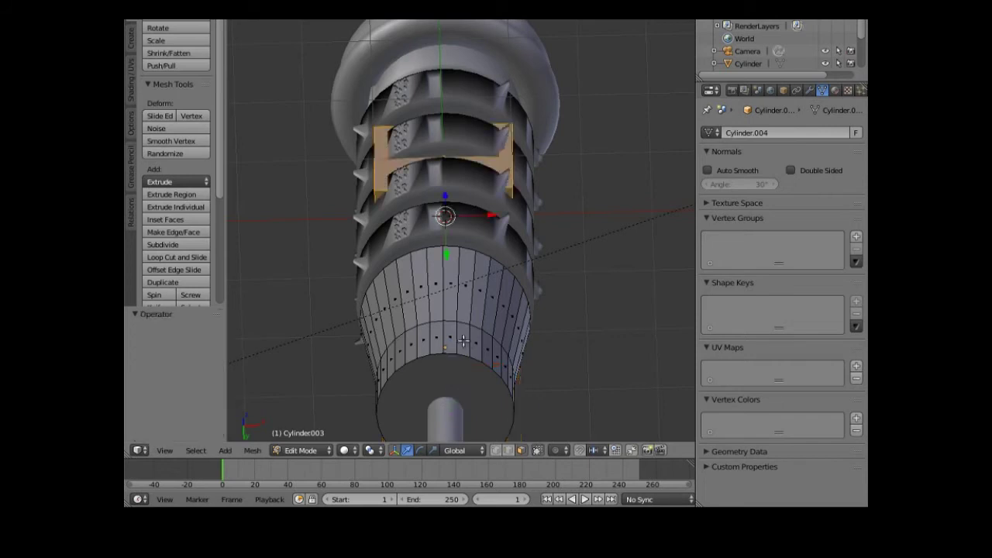
{"action": "key", "text": "g"}
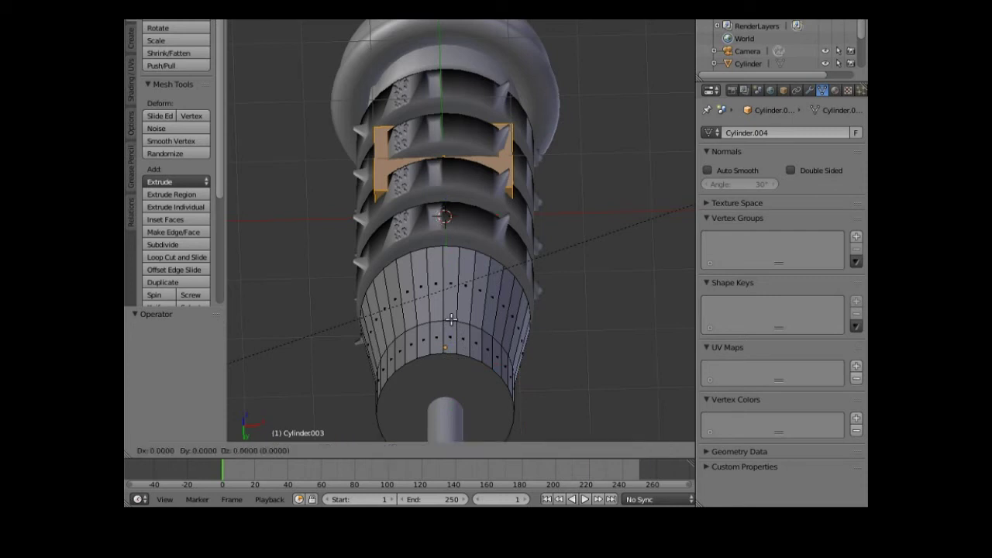
{"action": "key", "text": "z"}
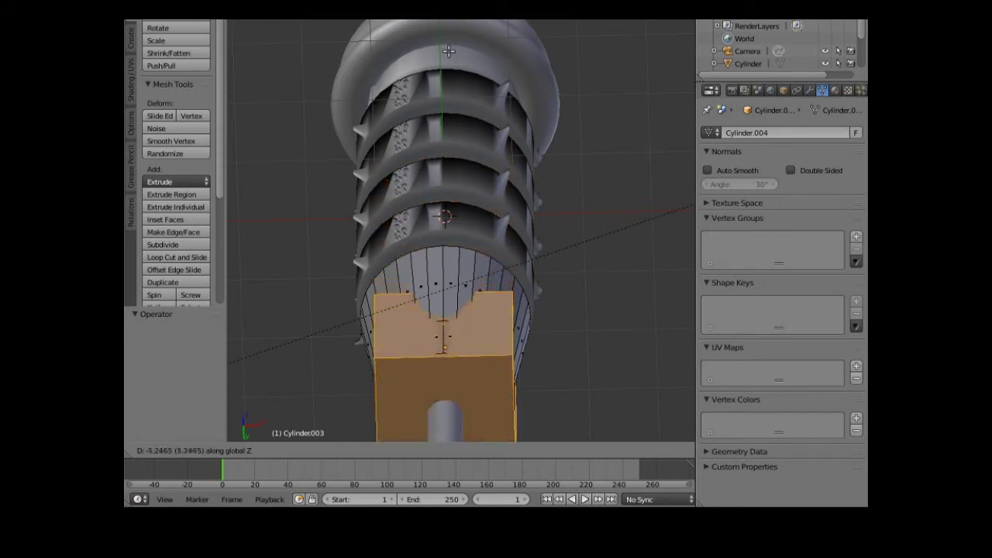
{"action": "left_click", "coordinate": [449, 51]}
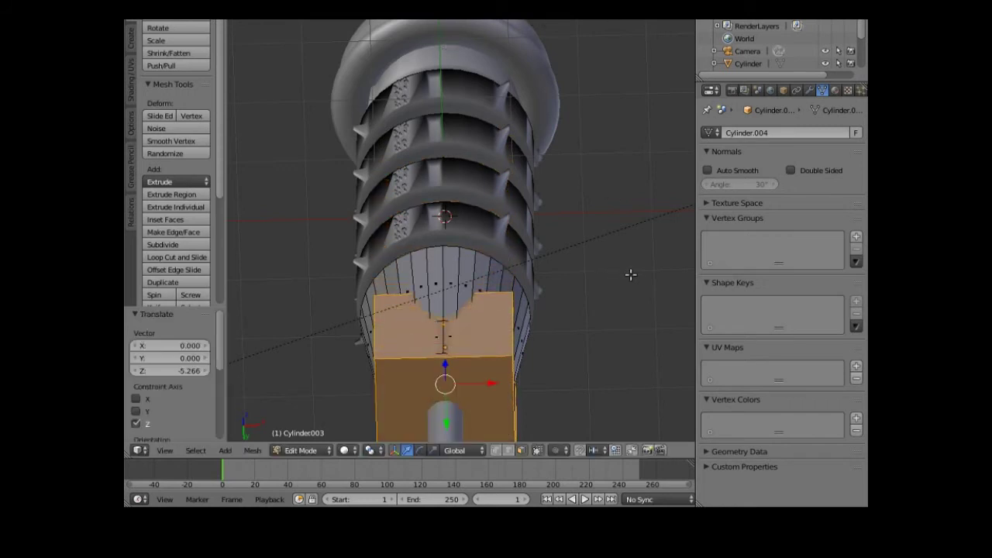
Shrink the cube to 0.664 and nudge it -0.432 along Z onto the base around the pole
{"action": "key", "text": "s"}
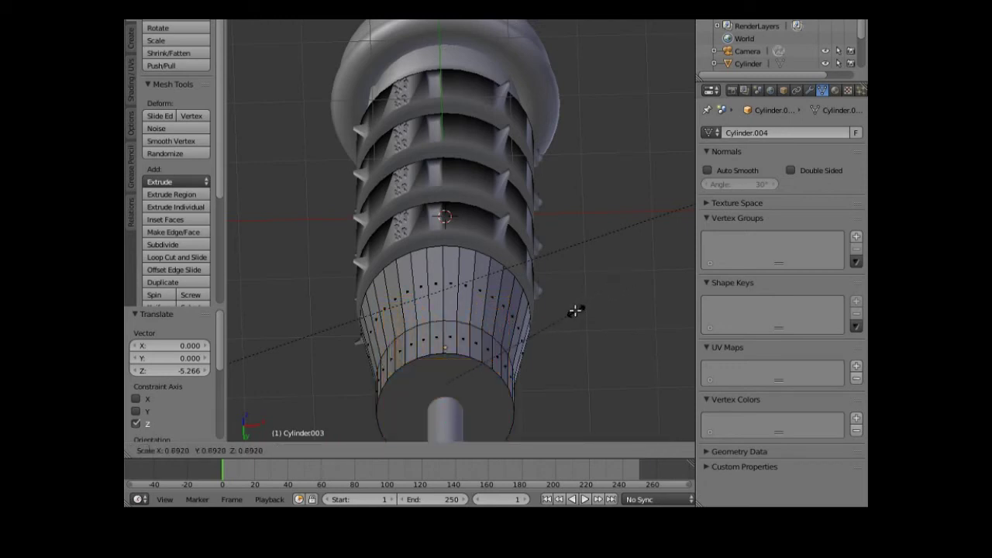
{"action": "left_click", "coordinate": [489, 372]}
{"action": "key", "text": "g"}
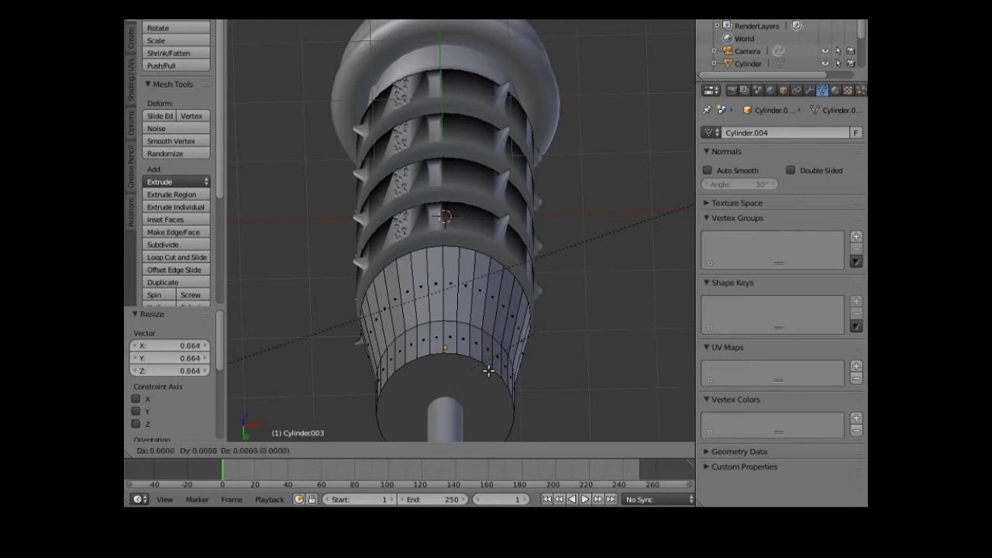
{"action": "key", "text": "z"}
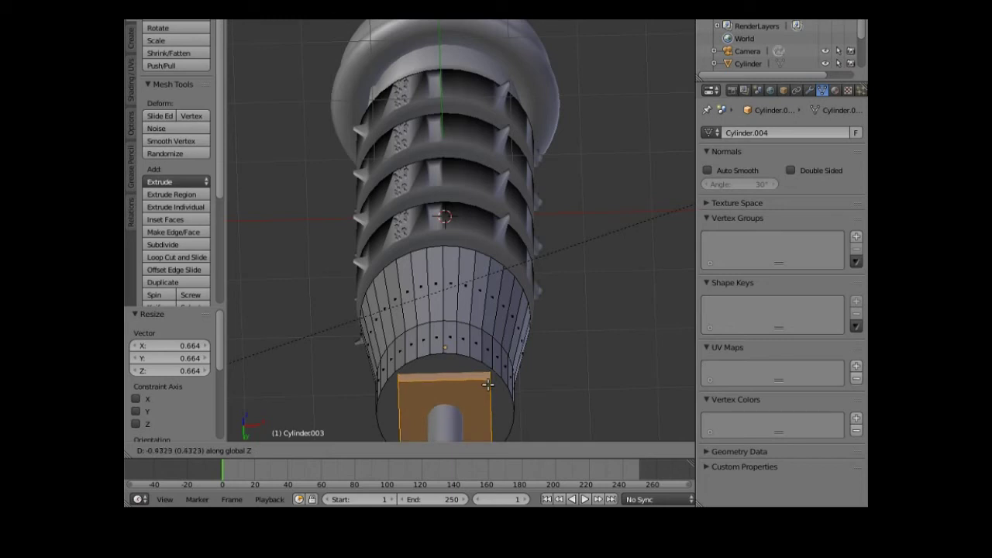
{"action": "left_click", "coordinate": [488, 386]}
{"action": "middle_click_drag", "start_coordinate": [444, 411], "coordinate": [403, 353]}
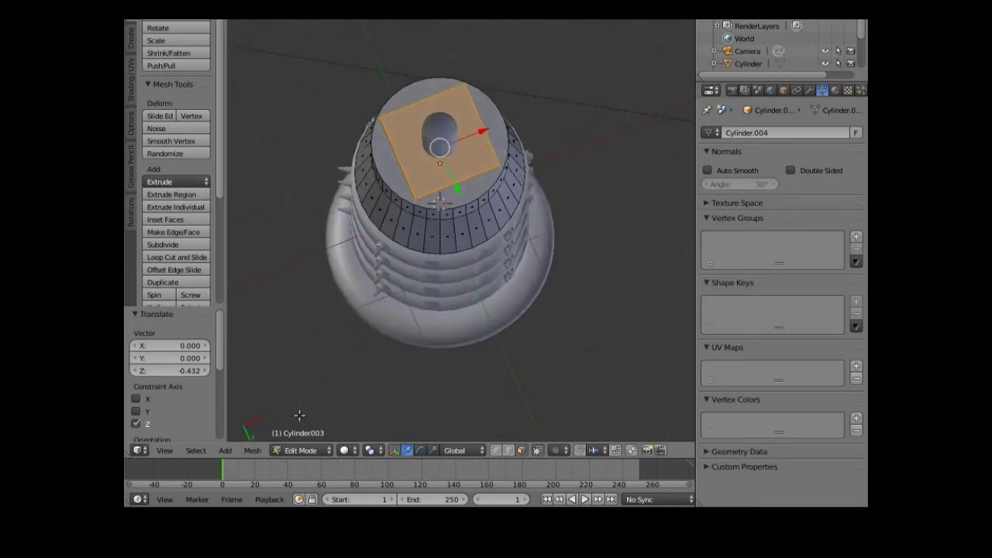
From the bottom view, pull the ring face above the square 0.337 inward along Y
{"action": "left_click", "coordinate": [167, 450]}
{"action": "left_click", "coordinate": [211, 380]}
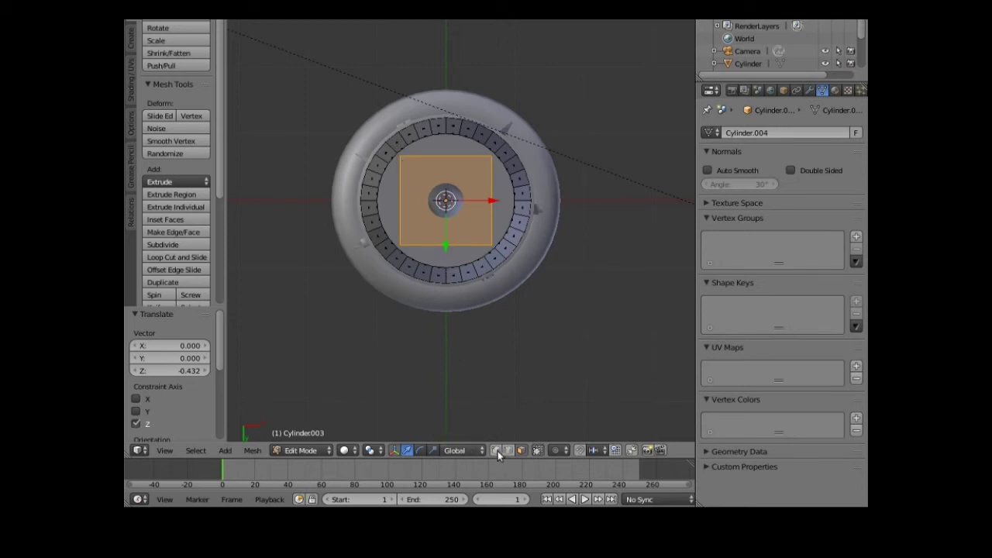
{"action": "left_click", "coordinate": [521, 451]}
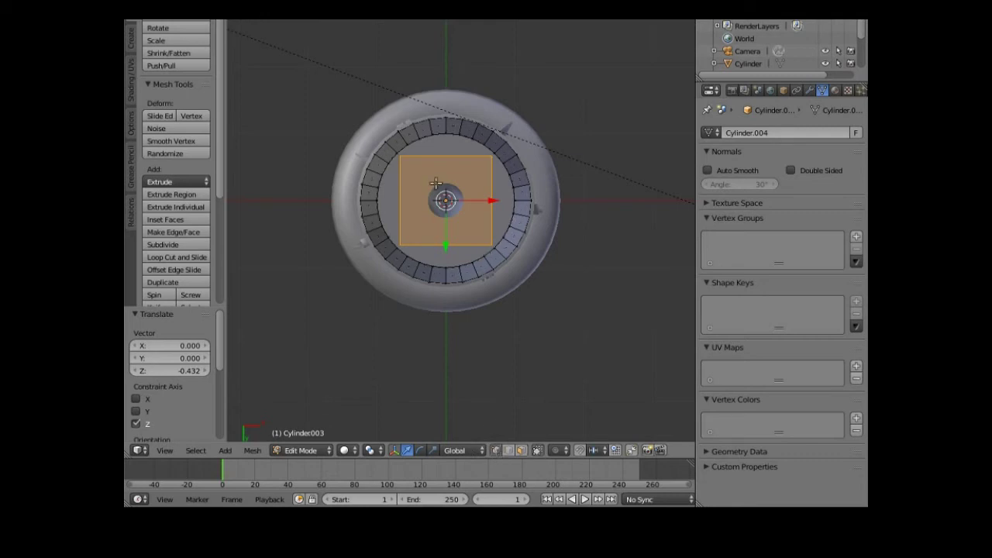
{"action": "right_click", "coordinate": [448, 131]}
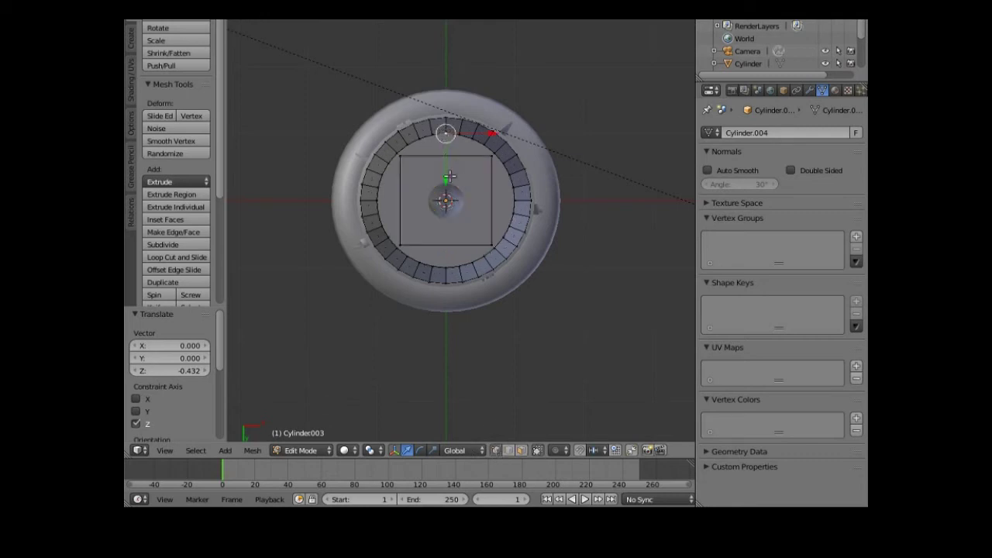
{"action": "key", "text": "g"}
{"action": "key", "text": "y"}
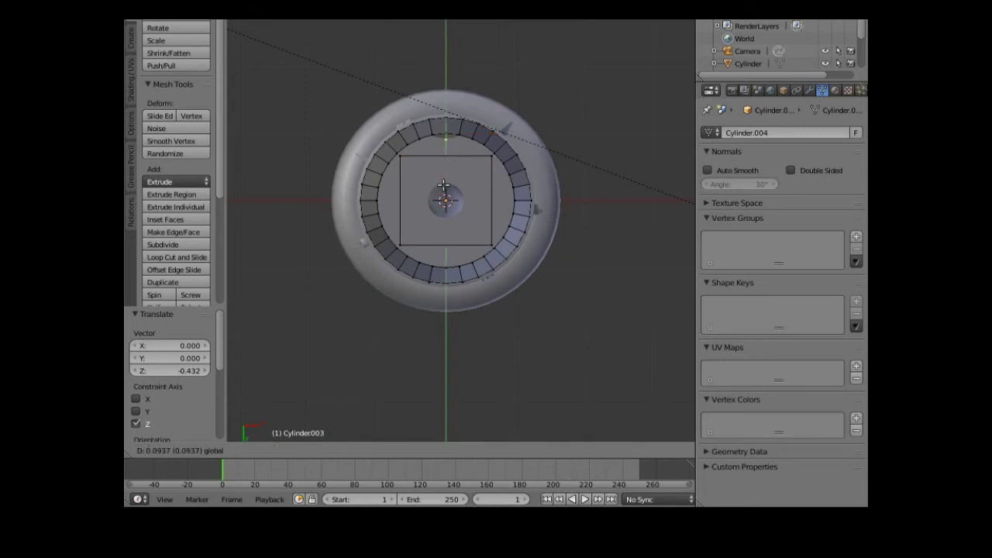
{"action": "left_click", "coordinate": [444, 201]}
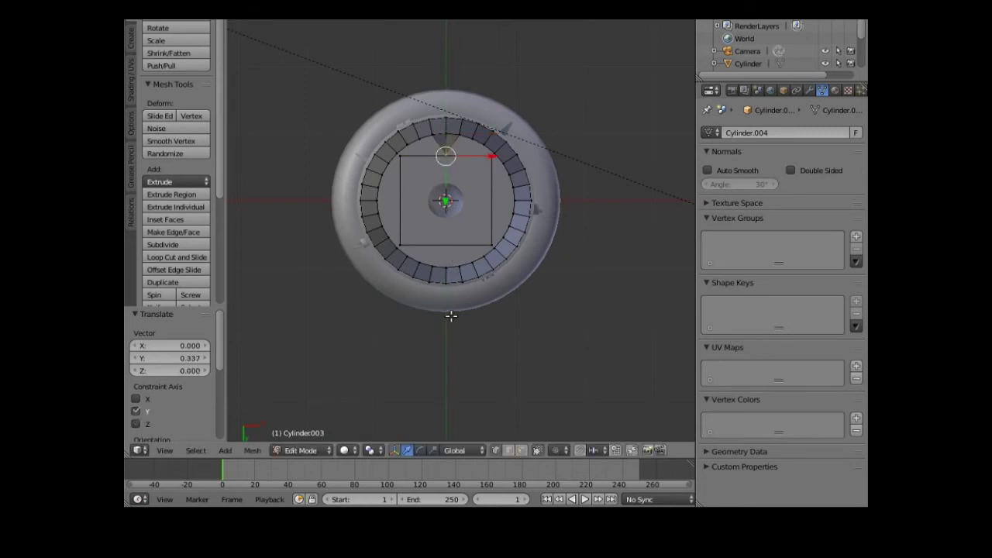
Pull the ring face below the square inward along Y, then start scaling the selected vertices
{"action": "key", "text": "g"}
{"action": "key", "text": "y"}
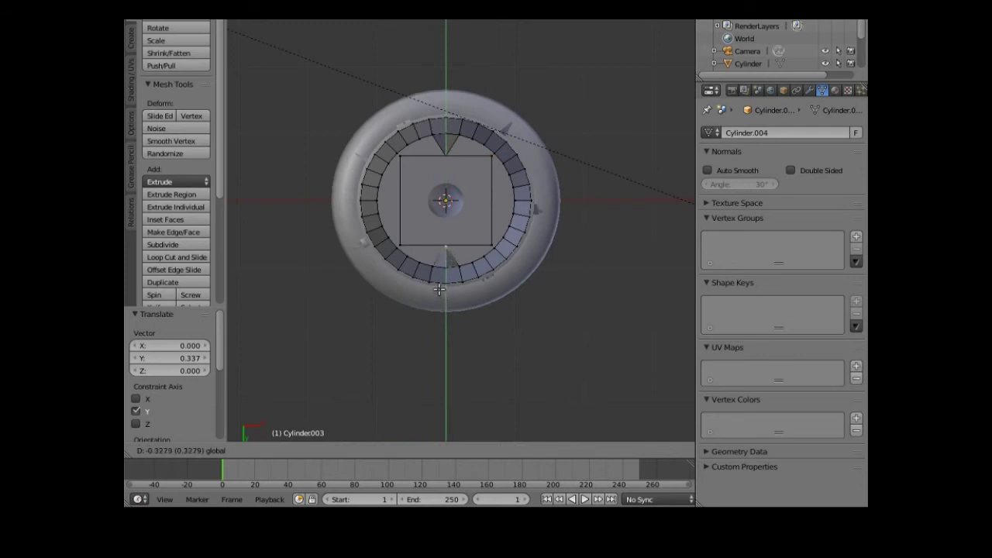
{"action": "left_click", "coordinate": [439, 289]}
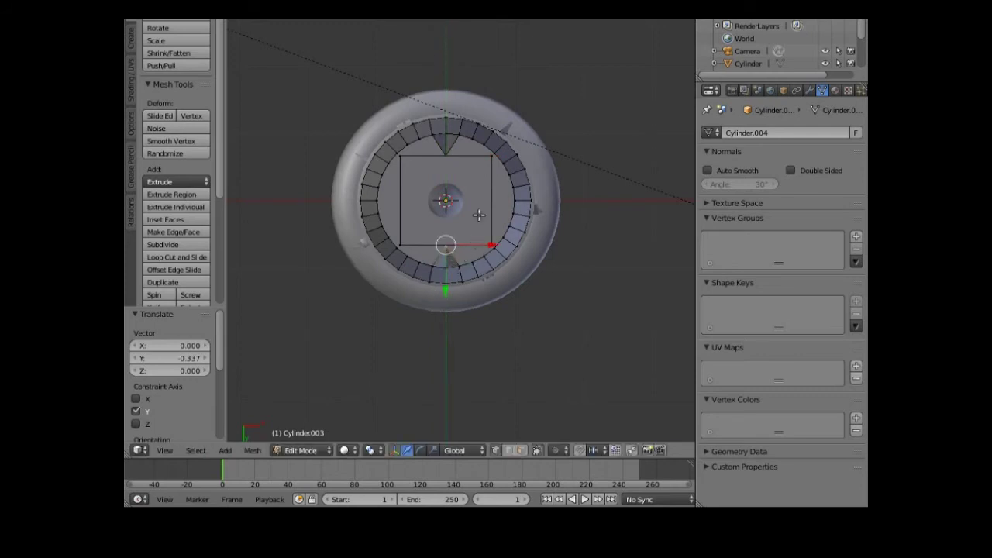
{"action": "right_click", "coordinate": [461, 135], "text": "shift"}
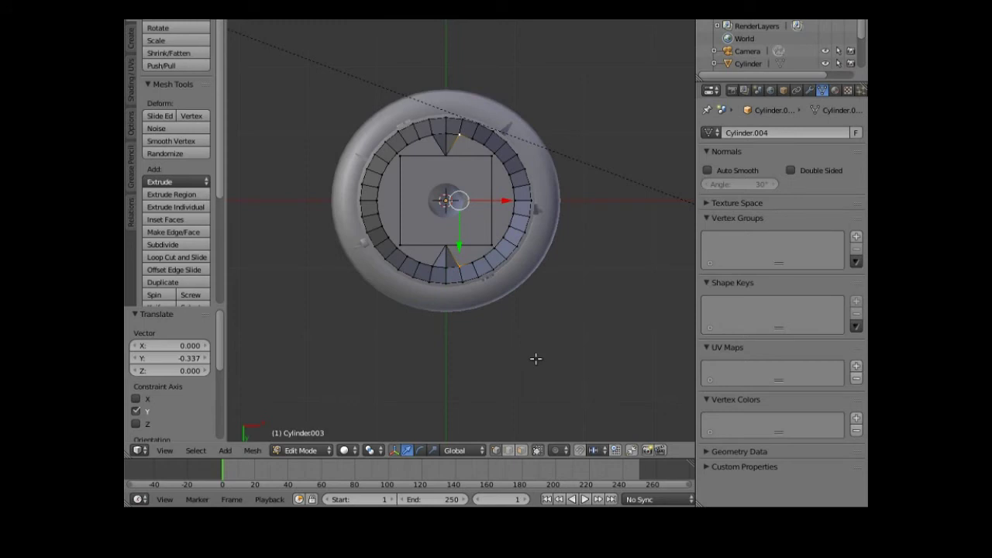
{"action": "key", "text": "s"}
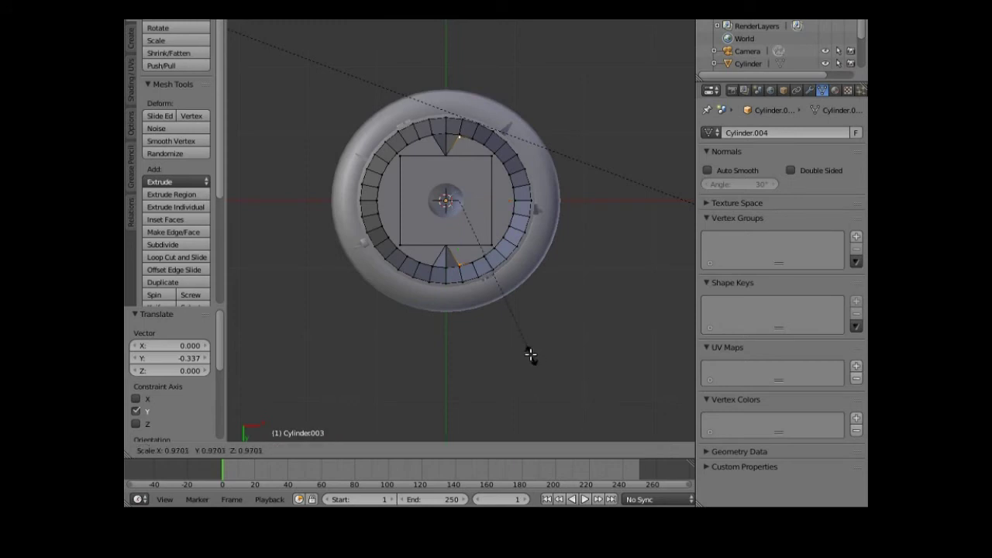
Scale the selected vertices to 0.664 then 0.694, and rescale the top ring vertex to fit
{"action": "left_click", "coordinate": [505, 307]}
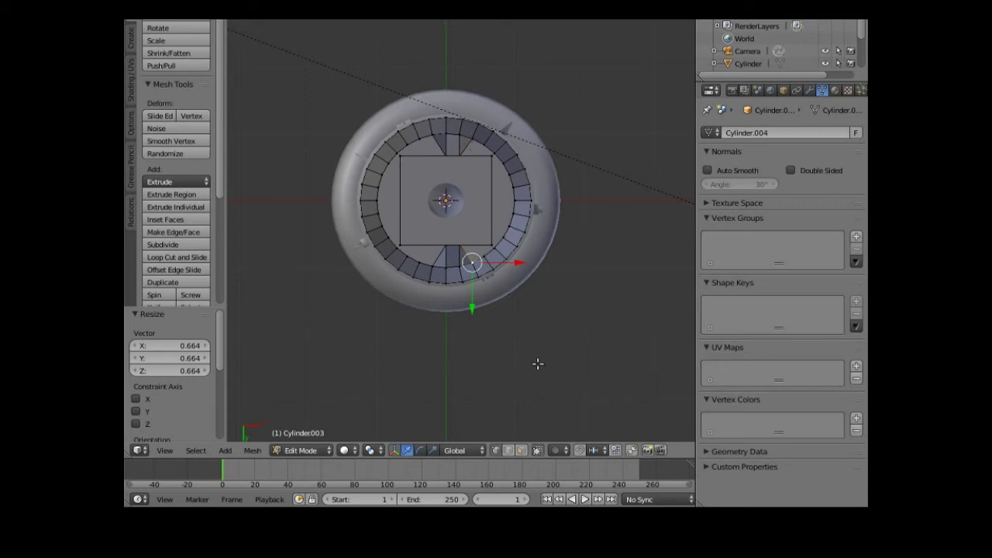
{"action": "key", "text": "s"}
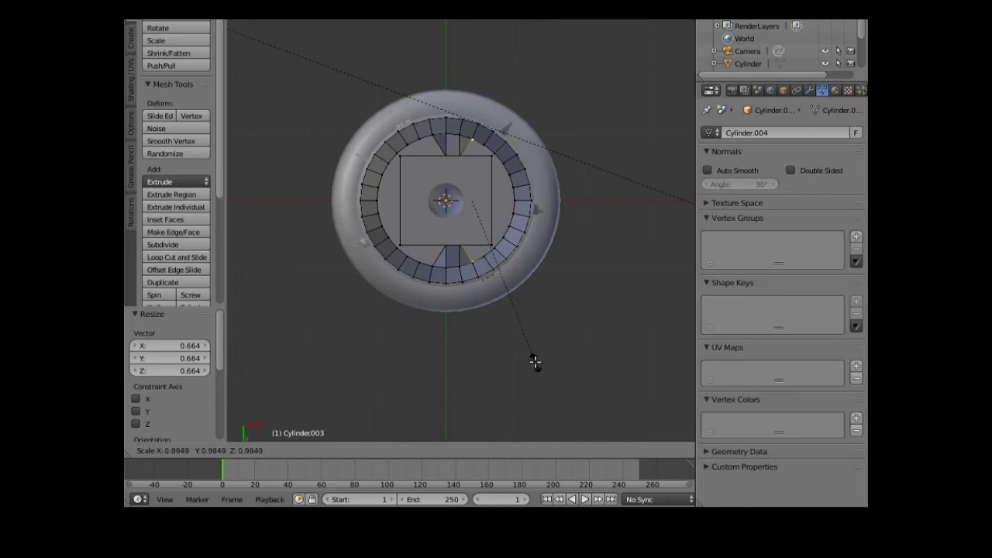
{"action": "left_click", "coordinate": [520, 312]}
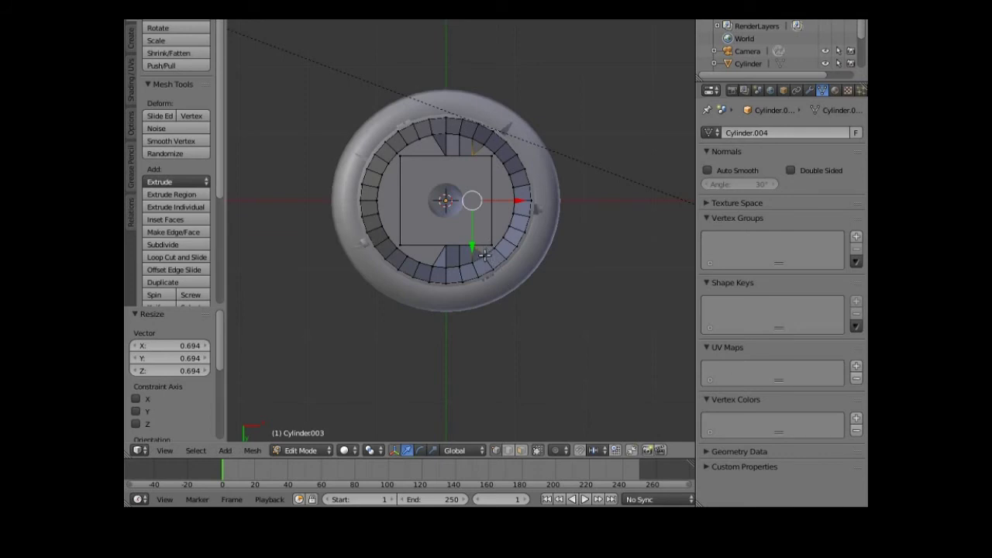
{"action": "right_click", "coordinate": [485, 144]}
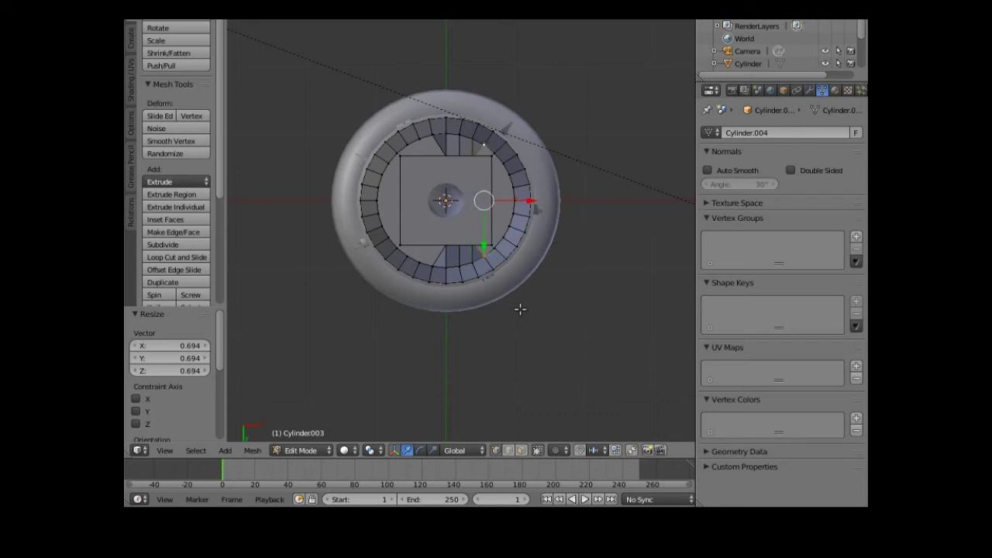
{"action": "key", "text": "s"}
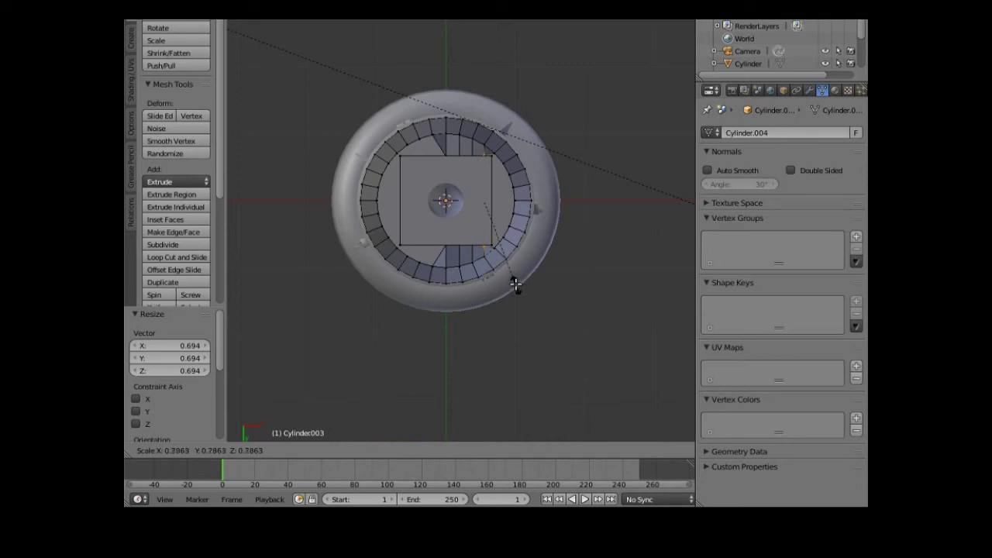
{"action": "left_click", "coordinate": [516, 285]}
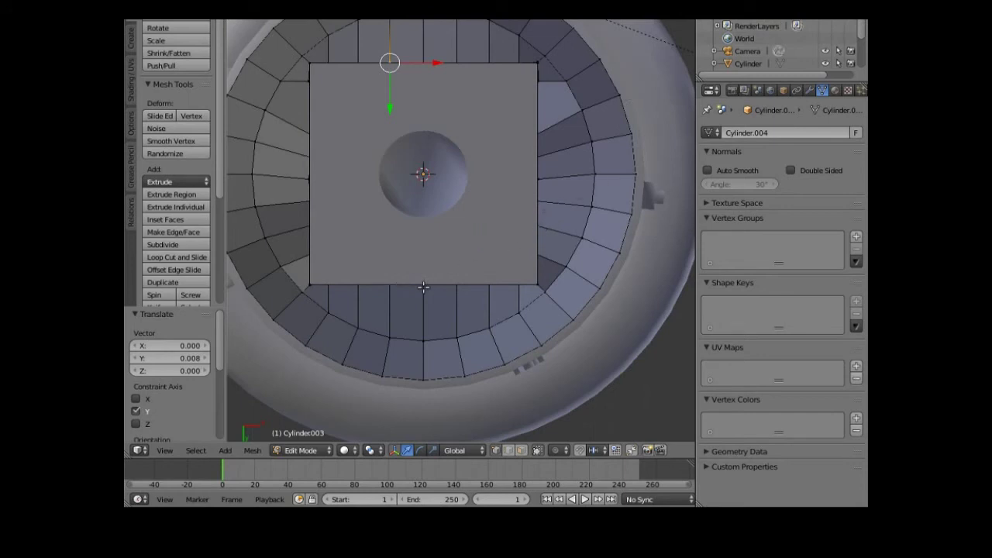
Select the square face's linked vertices from a corner and delete them, opening the centre
{"action": "right_click", "coordinate": [537, 284]}
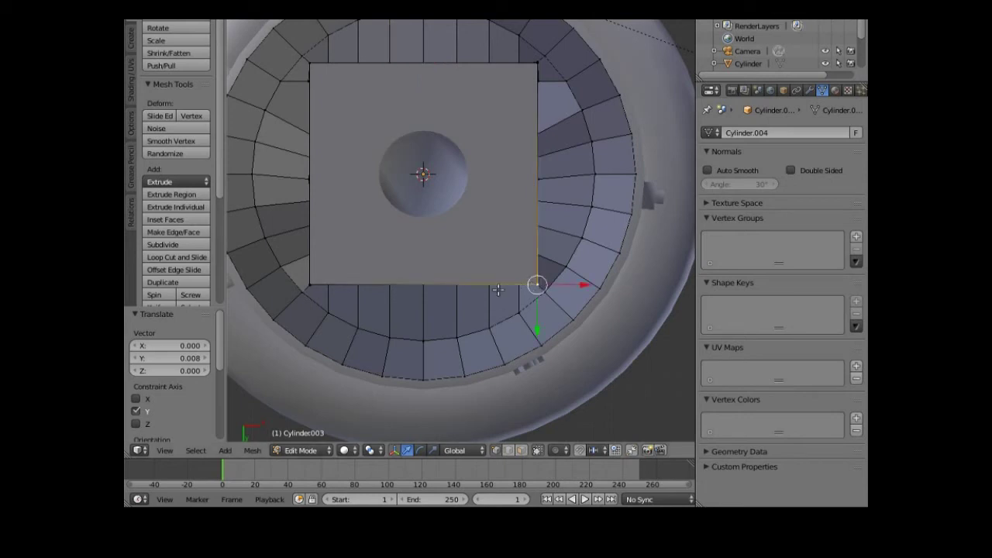
{"action": "left_click", "coordinate": [196, 451]}
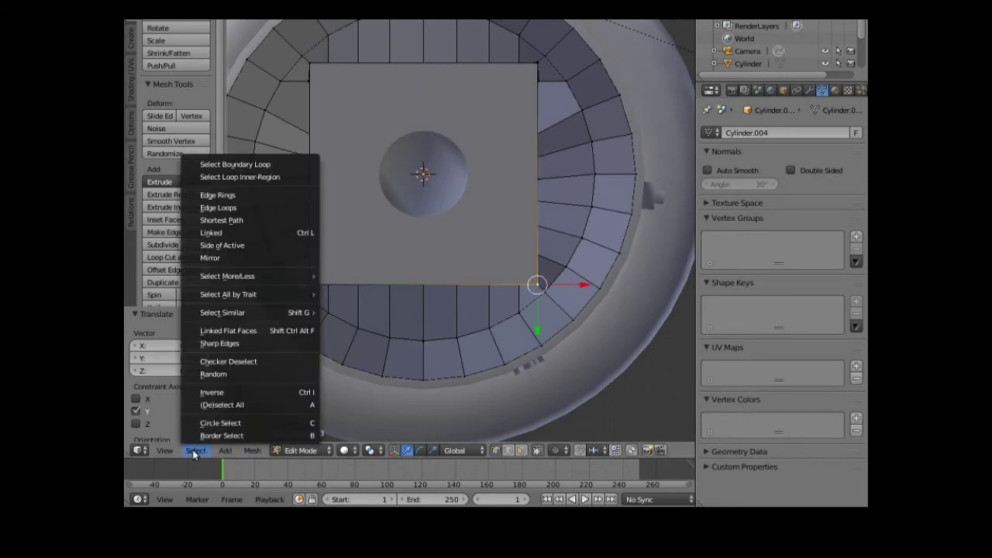
{"action": "left_click", "coordinate": [248, 232]}
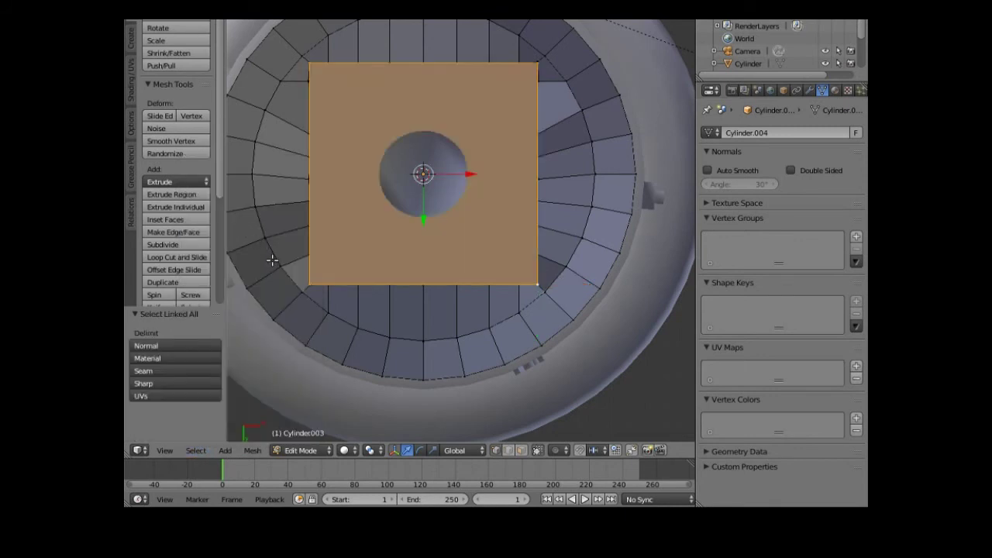
{"action": "key", "text": "x"}
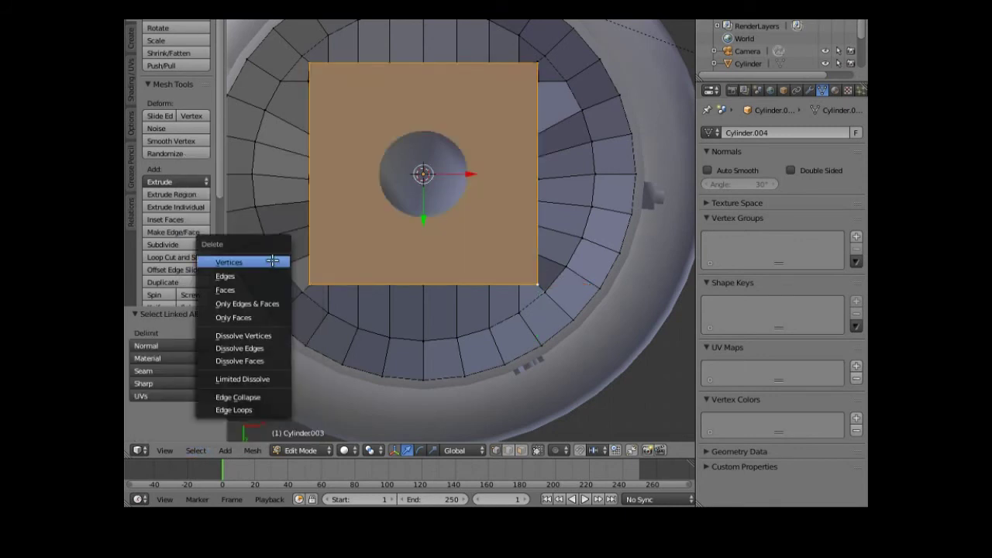
{"action": "left_click", "coordinate": [272, 261]}
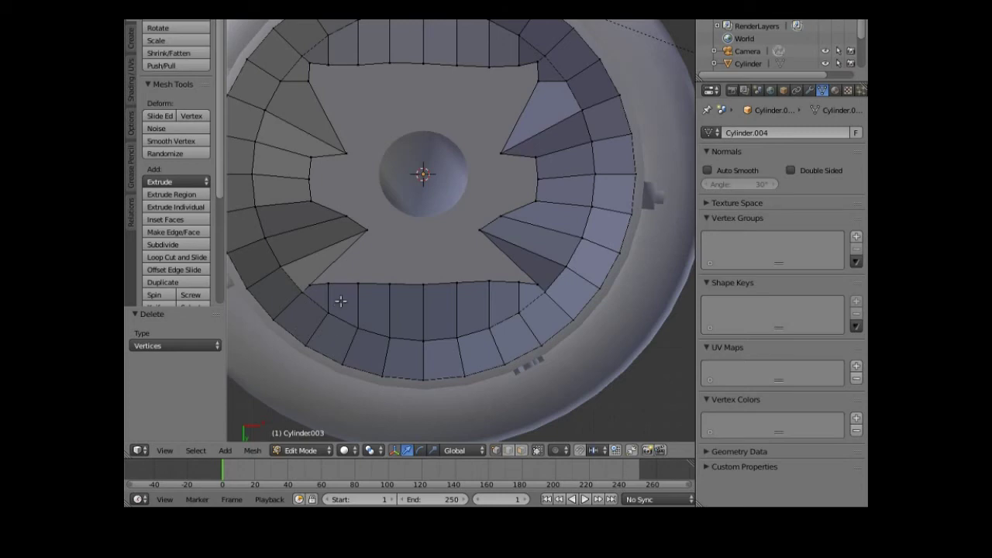
{"action": "mouse_move", "coordinate": [342, 301]}
{"action": "middle_mouse_down"}
{"action": "mouse_move", "coordinate": [361, 315]}
{"action": "mouse_move", "coordinate": [365, 303]}
{"action": "mouse_move", "coordinate": [377, 312]}
{"action": "mouse_move", "coordinate": [421, 295]}
{"action": "mouse_move", "coordinate": [456, 319]}
{"action": "mouse_move", "coordinate": [437, 308]}
{"action": "mouse_move", "coordinate": [382, 316]}
{"action": "mouse_move", "coordinate": [344, 296]}
{"action": "mouse_move", "coordinate": [345, 305]}
{"action": "middle_mouse_up"}
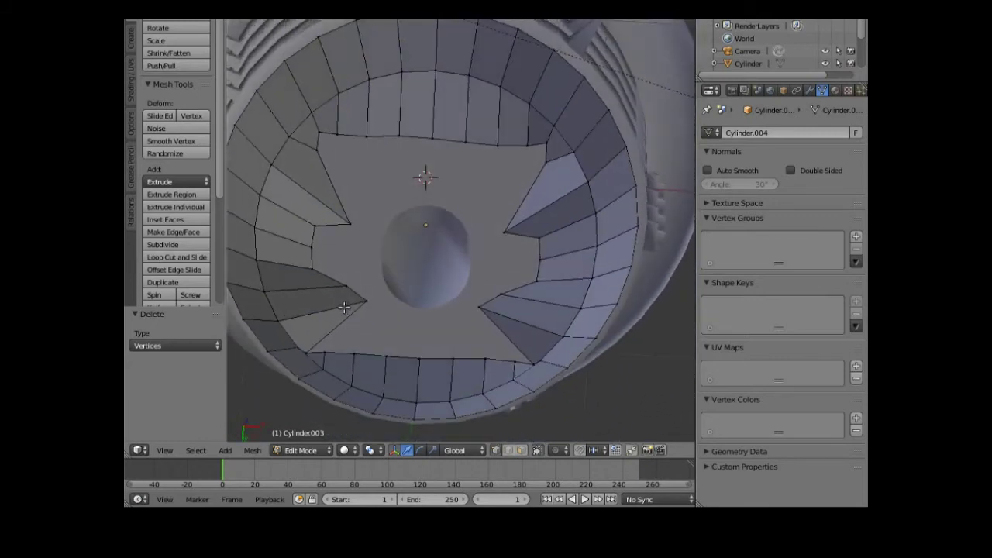
Drag the left spike vertex along X and Y to line up with the opening's edge
{"action": "right_click", "coordinate": [349, 228]}
{"action": "left_click_drag", "start_coordinate": [398, 230], "coordinate": [366, 228]}
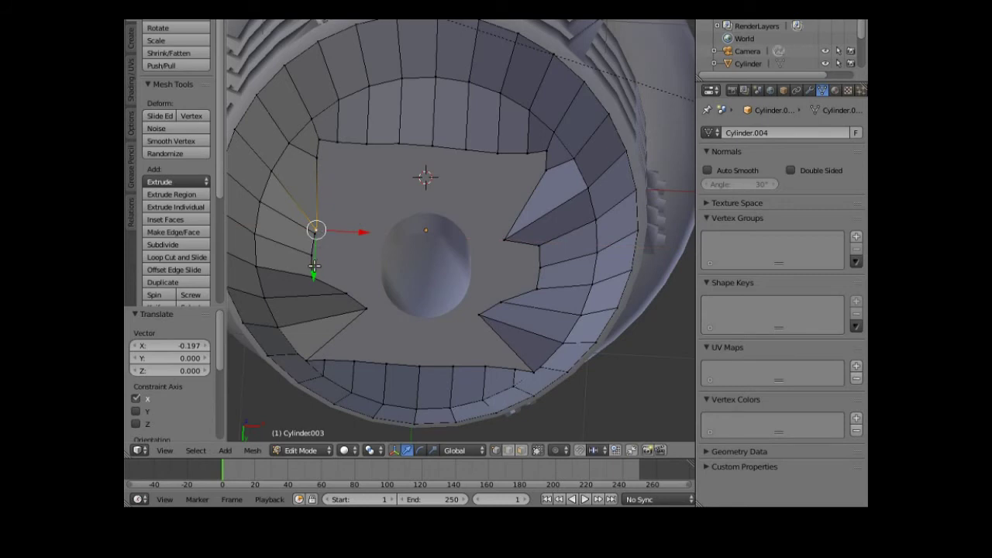
{"action": "left_click_drag", "start_coordinate": [312, 273], "coordinate": [309, 241]}
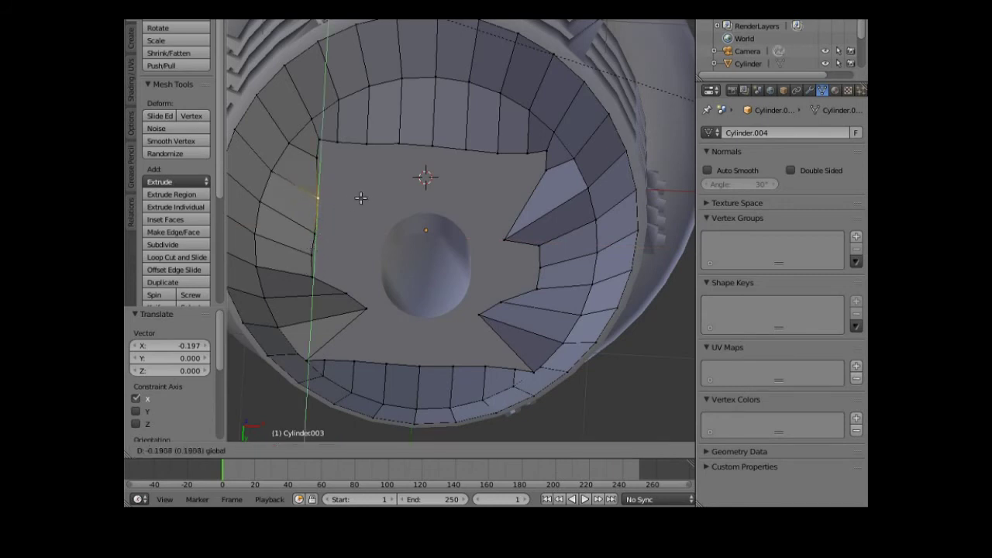
{"action": "left_click_drag", "start_coordinate": [363, 198], "coordinate": [364, 198]}
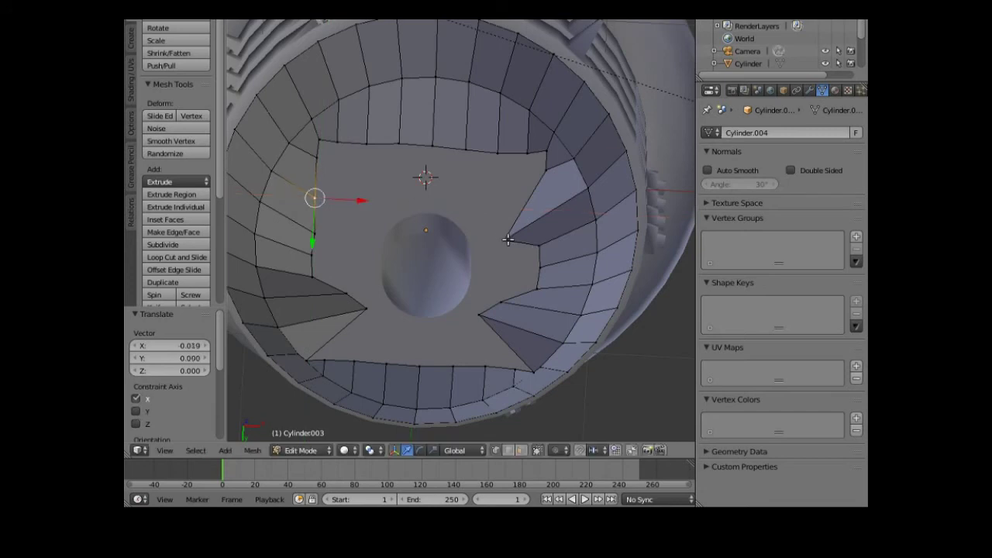
Move the right notch-tip vertex outward along X and Y toward the opening's right edge
{"action": "right_click", "coordinate": [509, 239]}
{"action": "left_click_drag", "start_coordinate": [555, 240], "coordinate": [586, 231]}
{"action": "left_click_drag", "start_coordinate": [536, 280], "coordinate": [531, 266]}
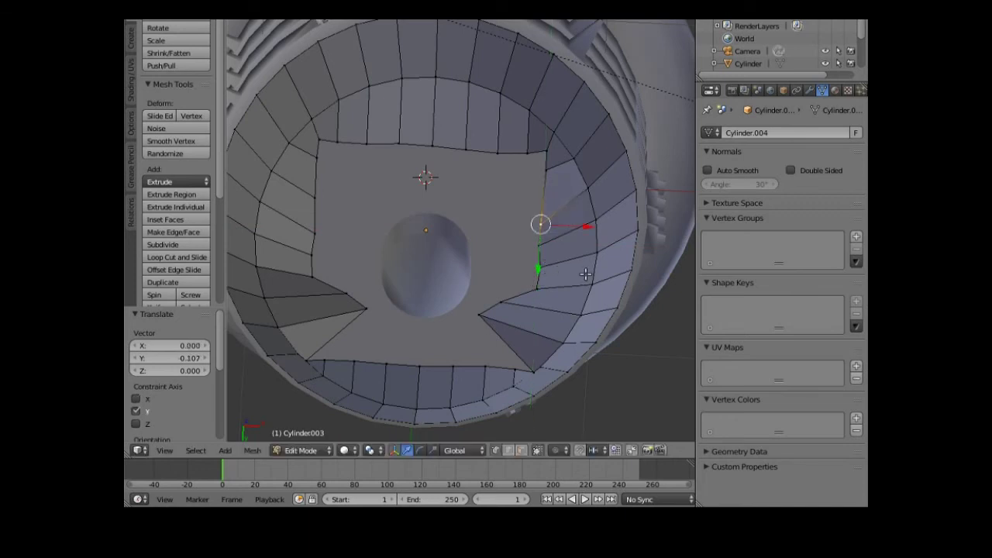
{"action": "key", "text": "g"}
{"action": "key", "text": "x"}
{"action": "left_click", "coordinate": [517, 302]}
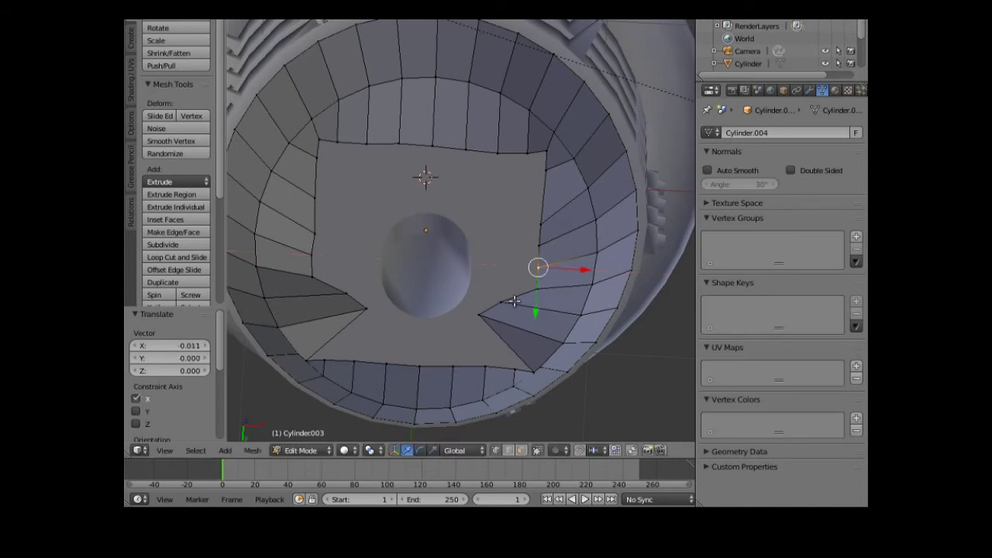
Slide two more right-notch vertices along X onto the opening's right edge, with a small Y nudge
{"action": "right_click", "coordinate": [500, 301]}
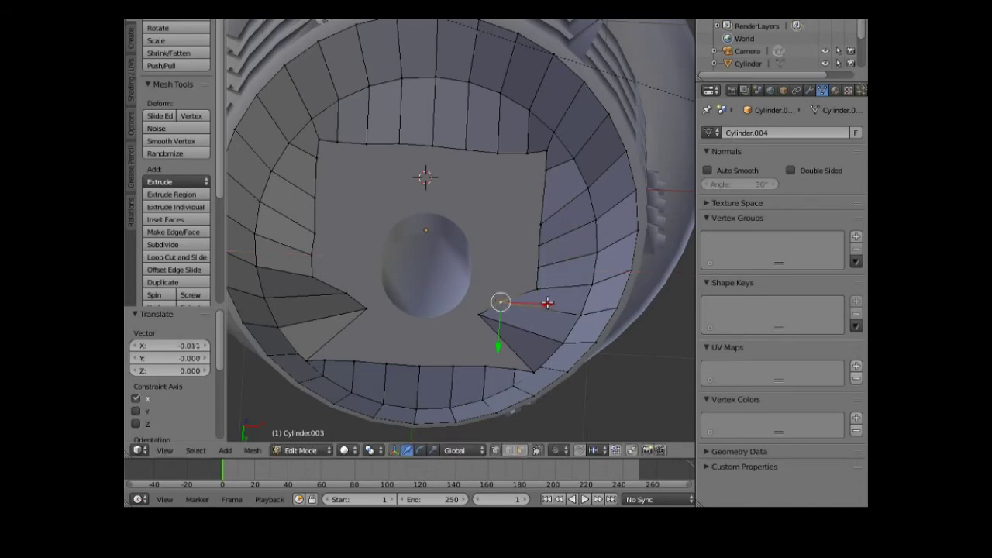
{"action": "key", "text": "g"}
{"action": "key", "text": "x"}
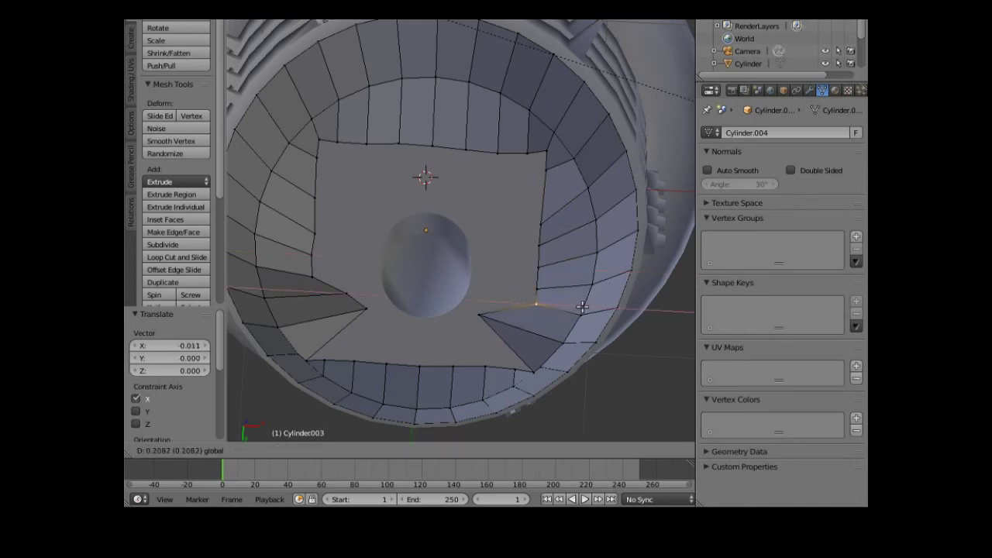
{"action": "left_click", "coordinate": [582, 307]}
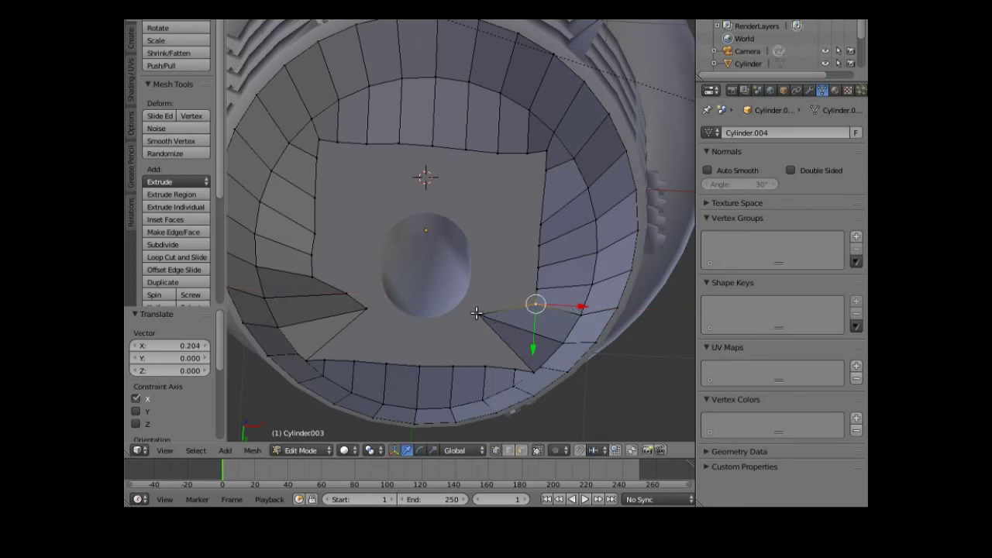
{"action": "right_click", "coordinate": [532, 318]}
{"action": "key", "text": "g"}
{"action": "key", "text": "x"}
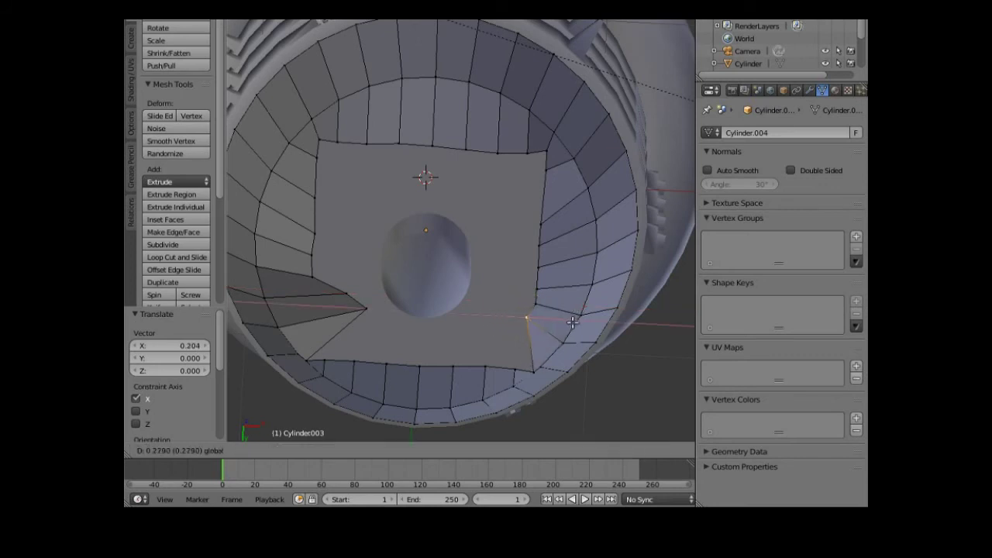
{"action": "left_click", "coordinate": [580, 322]}
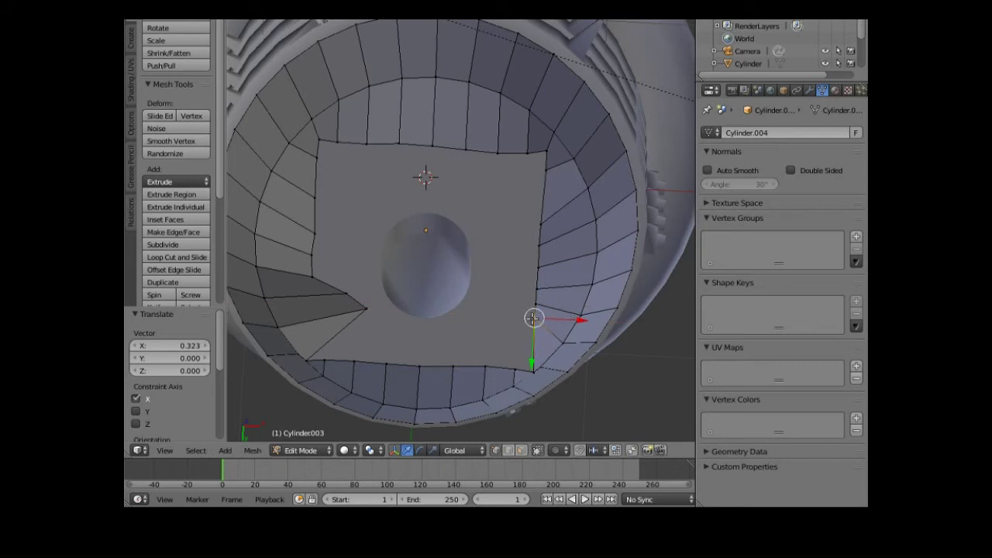
{"action": "key", "text": "g"}
{"action": "key", "text": "y"}
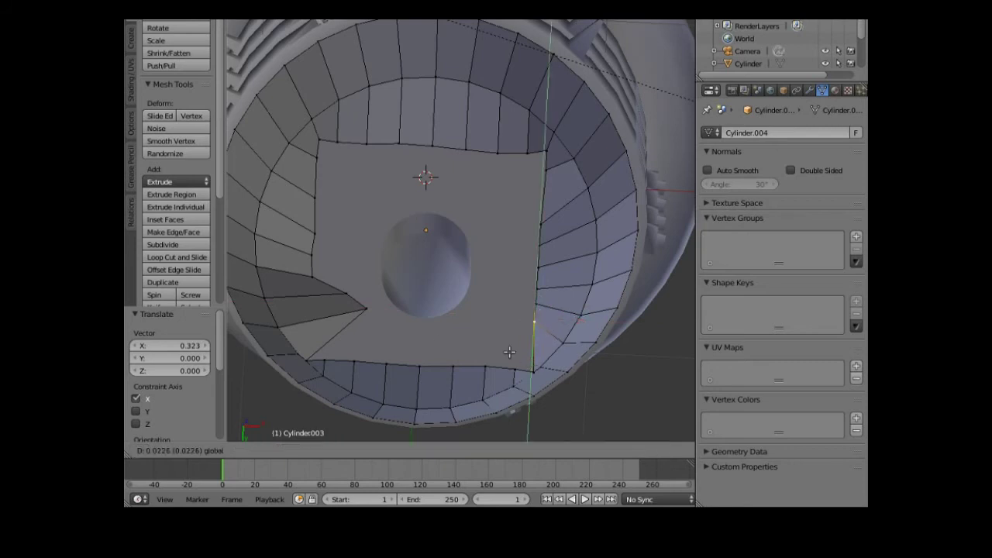
{"action": "left_click", "coordinate": [365, 310]}
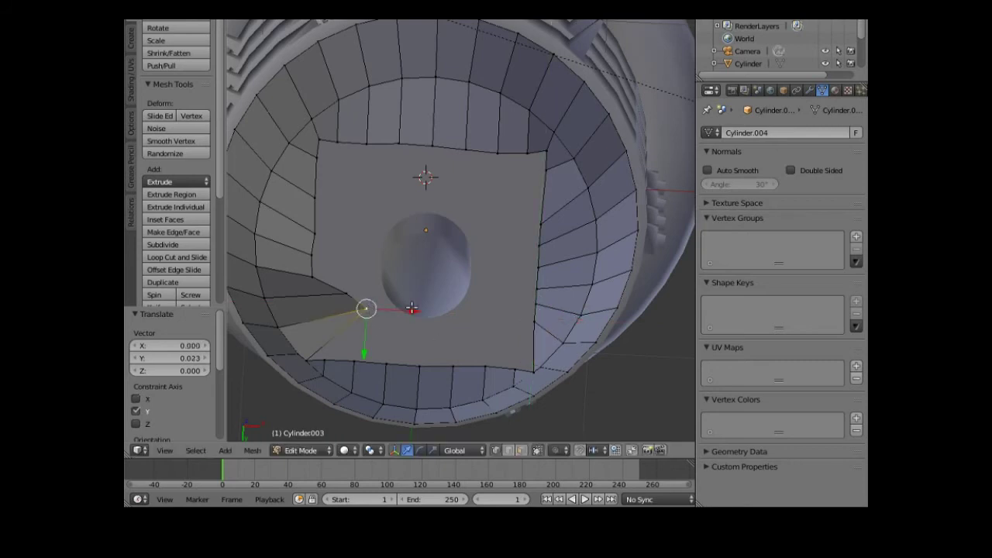
Align the left notch vertex and the left triangle's tip with the opening's left edge along X
{"action": "key", "text": "g"}
{"action": "key", "text": "x"}
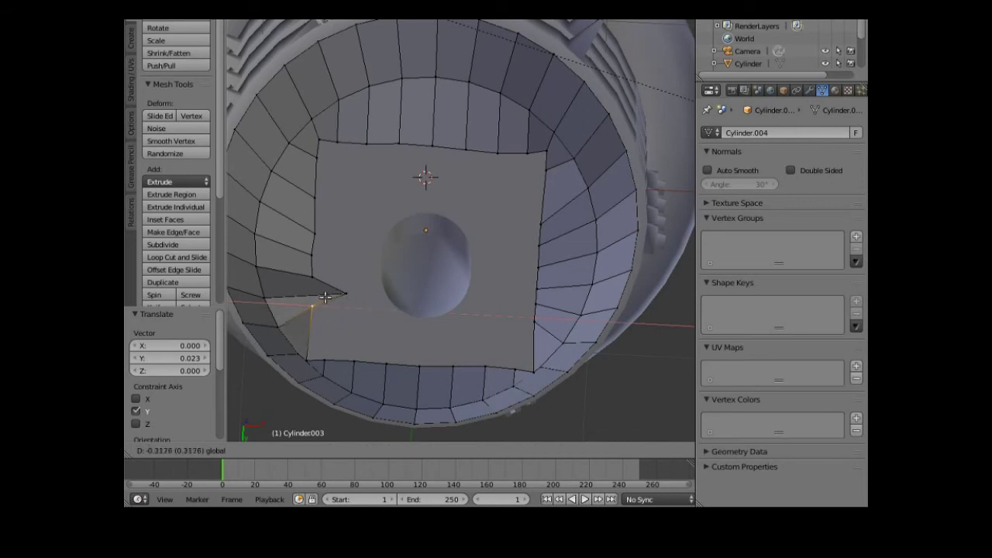
{"action": "left_click", "coordinate": [311, 351]}
{"action": "key", "text": "g"}
{"action": "key", "text": "y"}
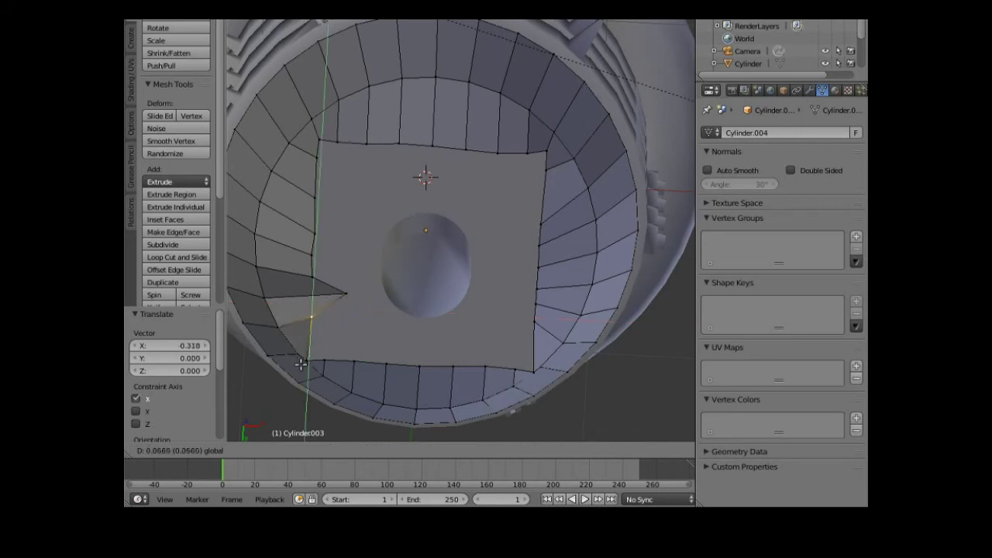
{"action": "left_click", "coordinate": [355, 313]}
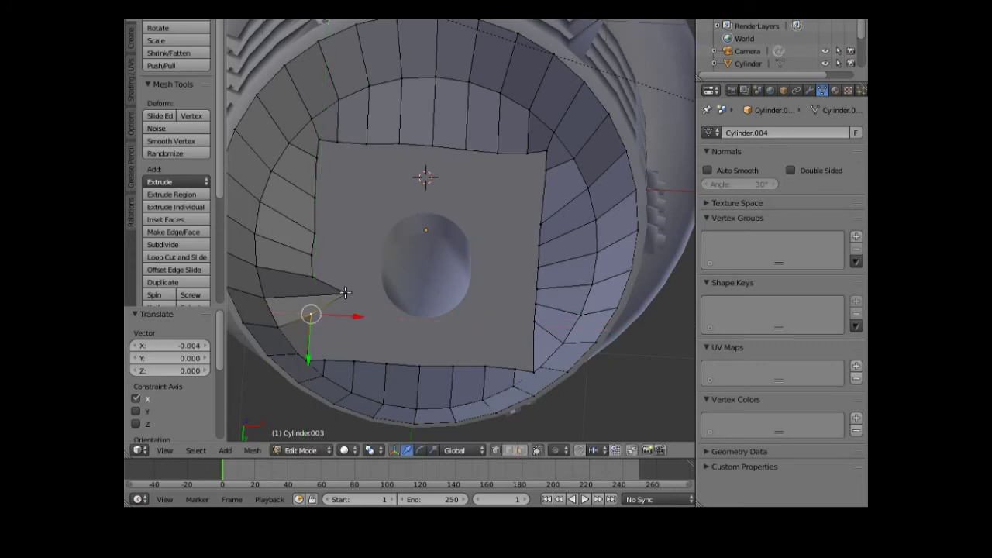
{"action": "right_click", "coordinate": [392, 291]}
{"action": "key", "text": "g"}
{"action": "key", "text": "x"}
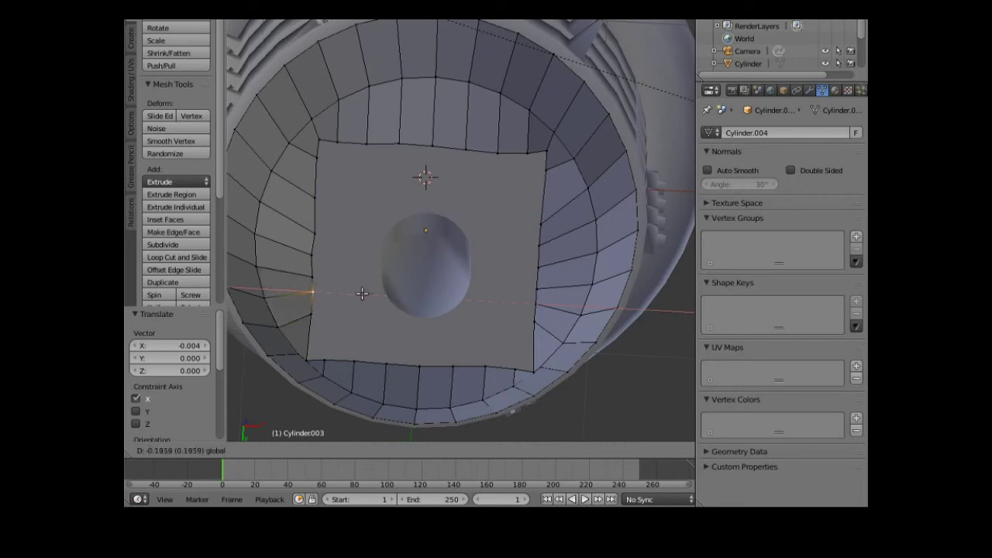
{"action": "left_click", "coordinate": [360, 293]}
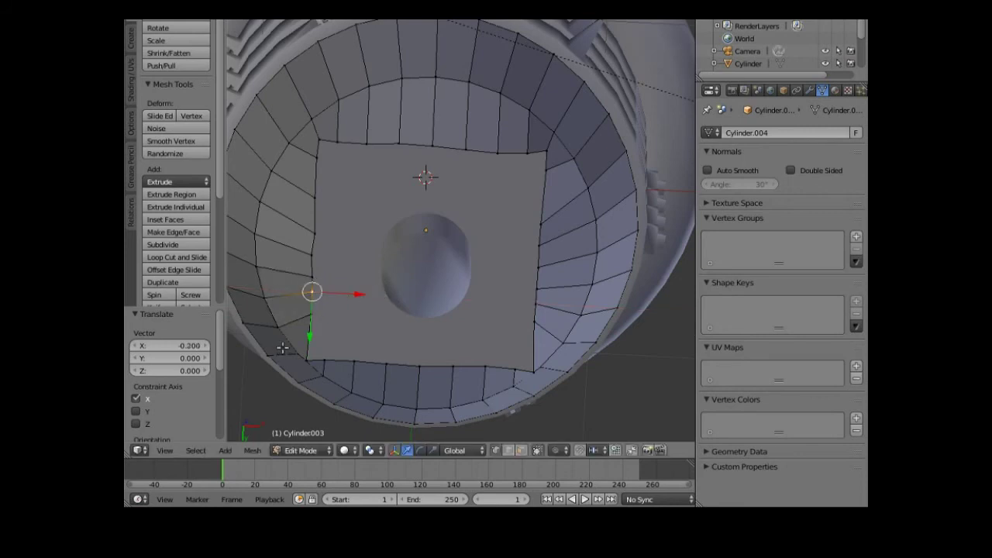
{"action": "middle_click_drag", "start_coordinate": [284, 426], "coordinate": [421, 420]}
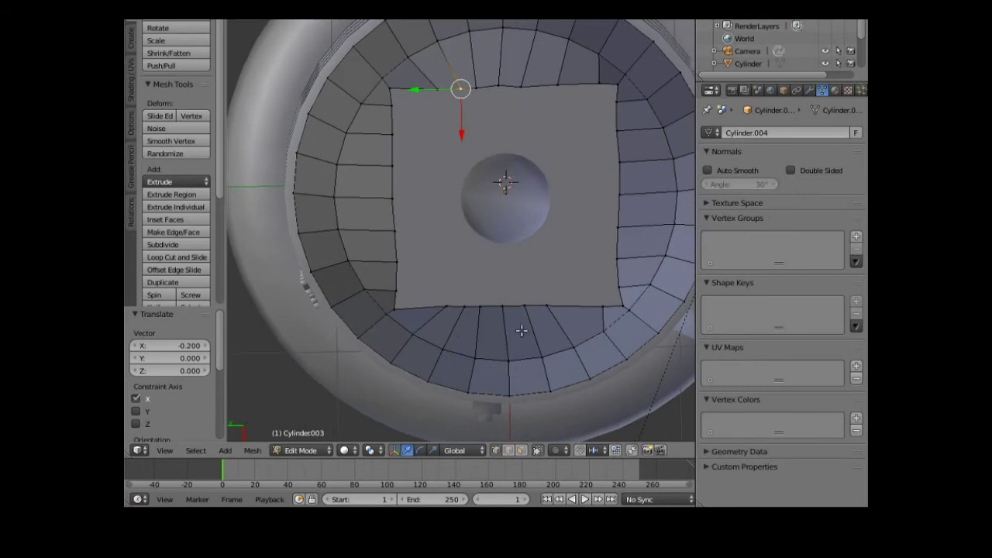
Select the square's five right-edge vertices and scale them to 0 along Y to line them up
{"action": "right_click", "coordinate": [623, 304], "text": "shift"}
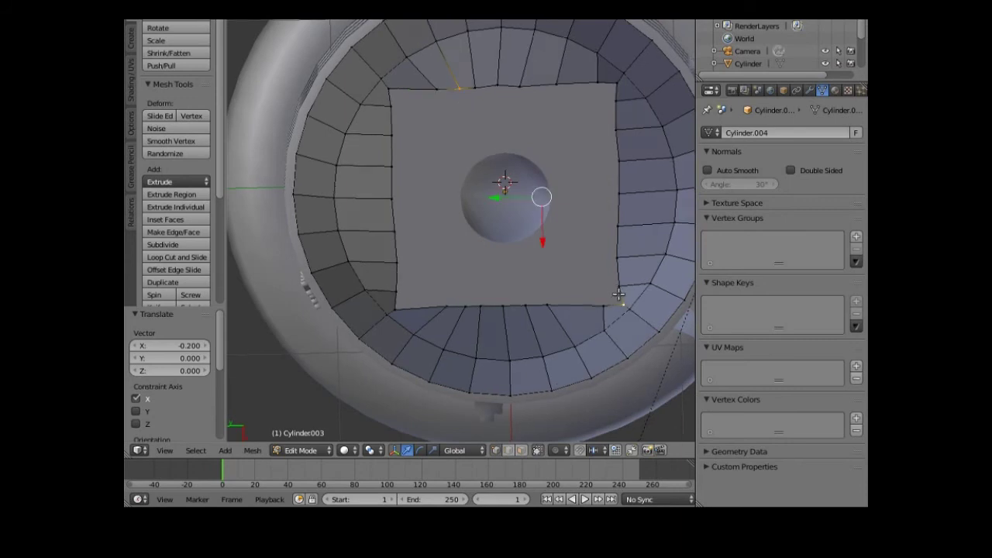
{"action": "right_click", "coordinate": [618, 254], "text": "shift"}
{"action": "right_click", "coordinate": [620, 190], "text": "shift"}
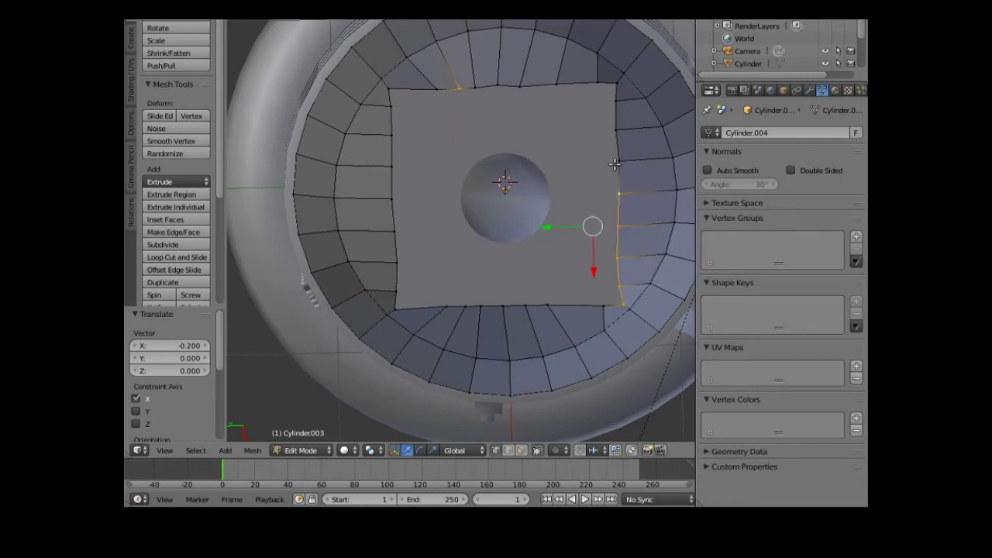
{"action": "right_click", "coordinate": [618, 129], "text": "shift"}
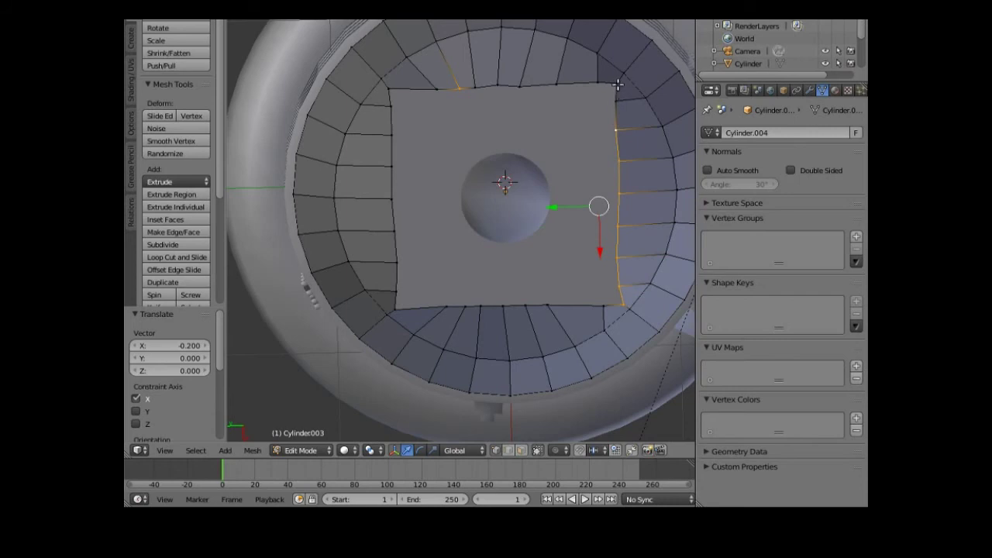
{"action": "right_click", "coordinate": [617, 83], "text": "shift"}
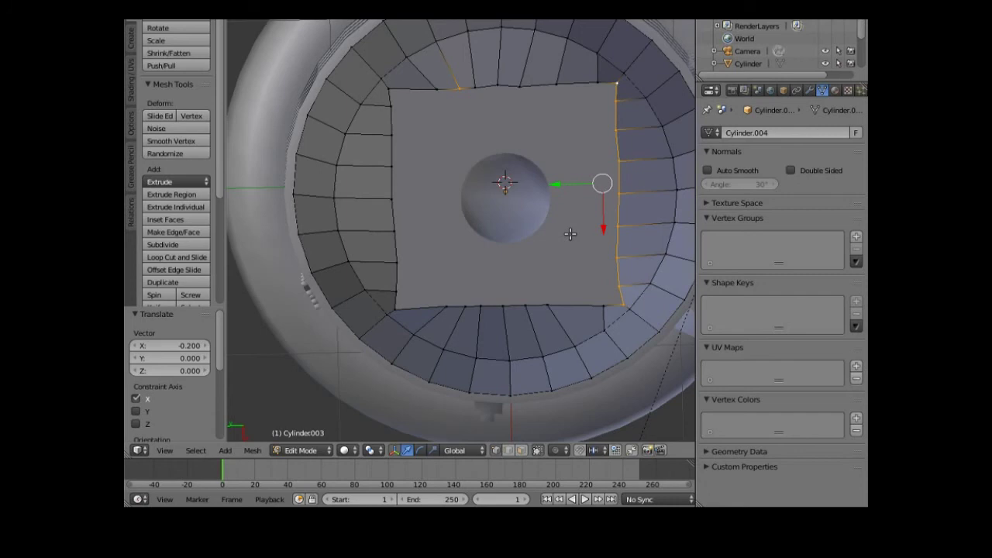
{"action": "key", "text": "s"}
{"action": "key", "text": "y"}
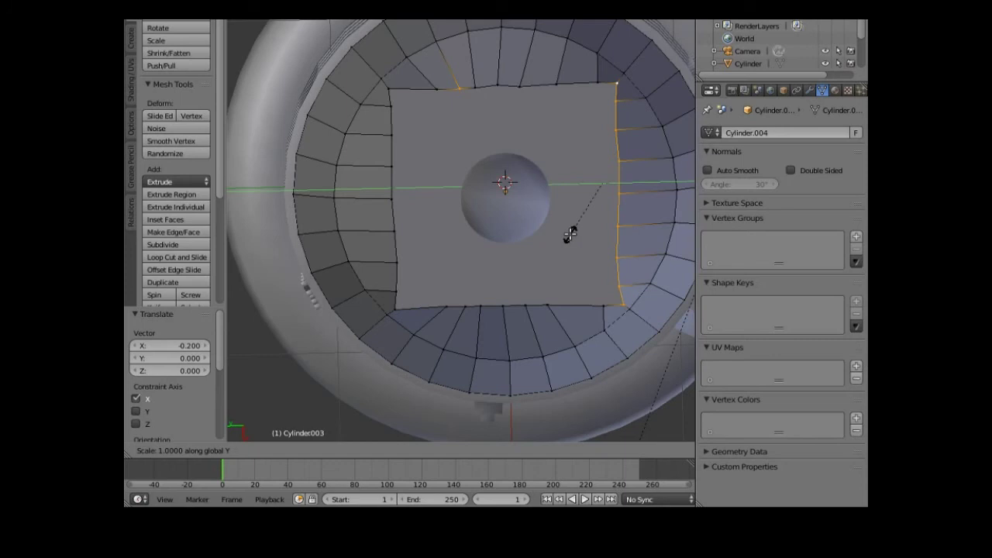
{"action": "key", "text": "0"}
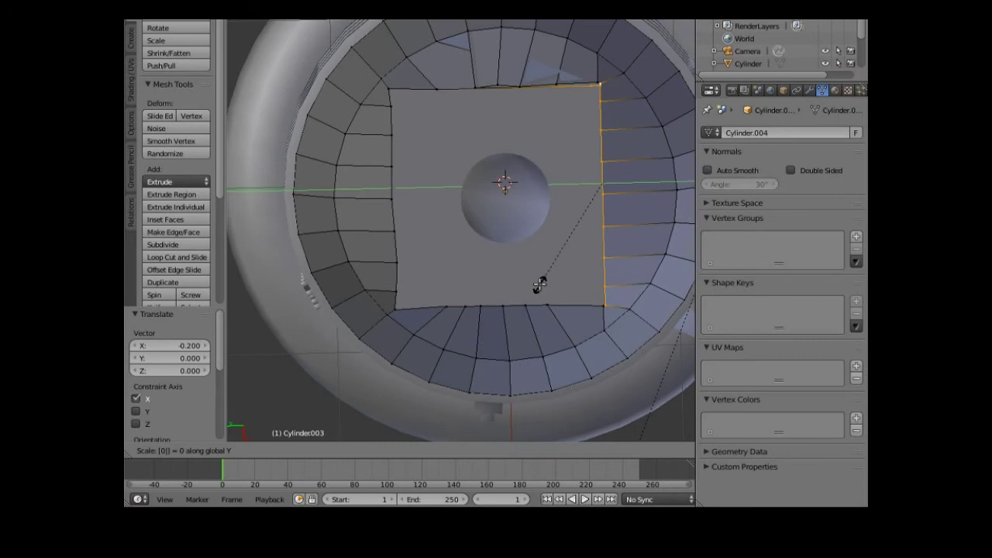
{"action": "key", "text": "BackSpace"}
{"action": "key", "text": "y"}
{"action": "key", "text": "y"}
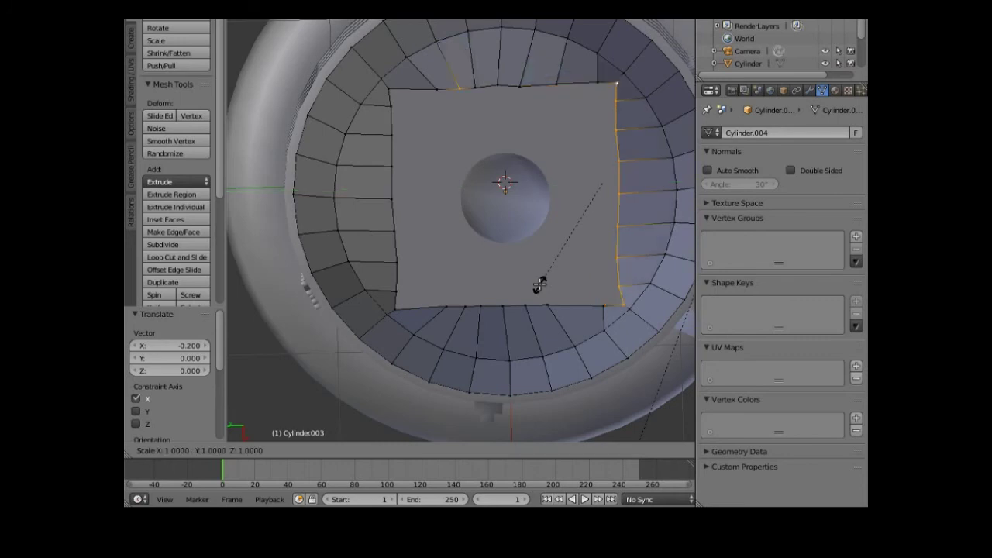
{"action": "key", "text": "y"}
{"action": "key", "text": "0"}
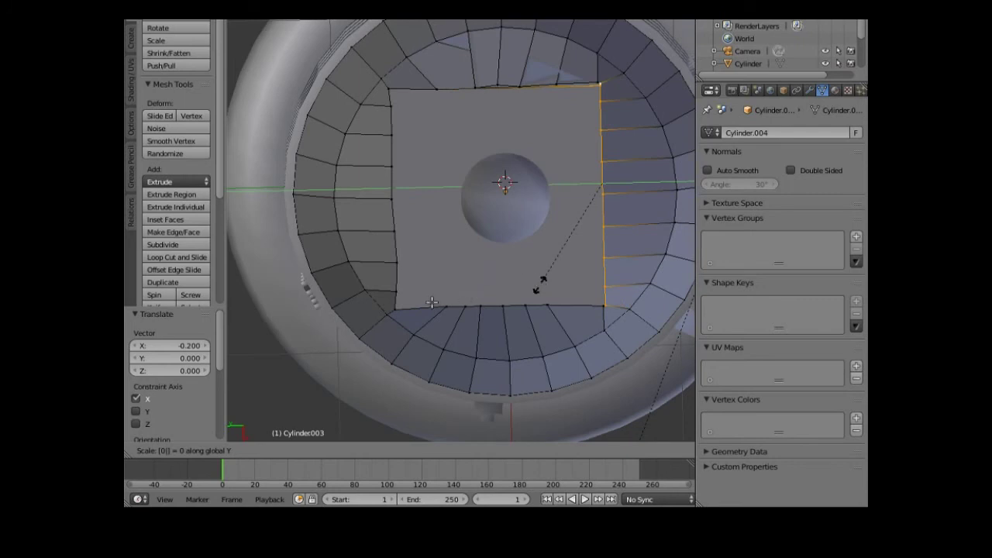
Confirm the right edge, then scale the five left-column vertices to 0 along Y
{"action": "left_click", "coordinate": [393, 309]}
{"action": "right_click", "coordinate": [394, 309]}
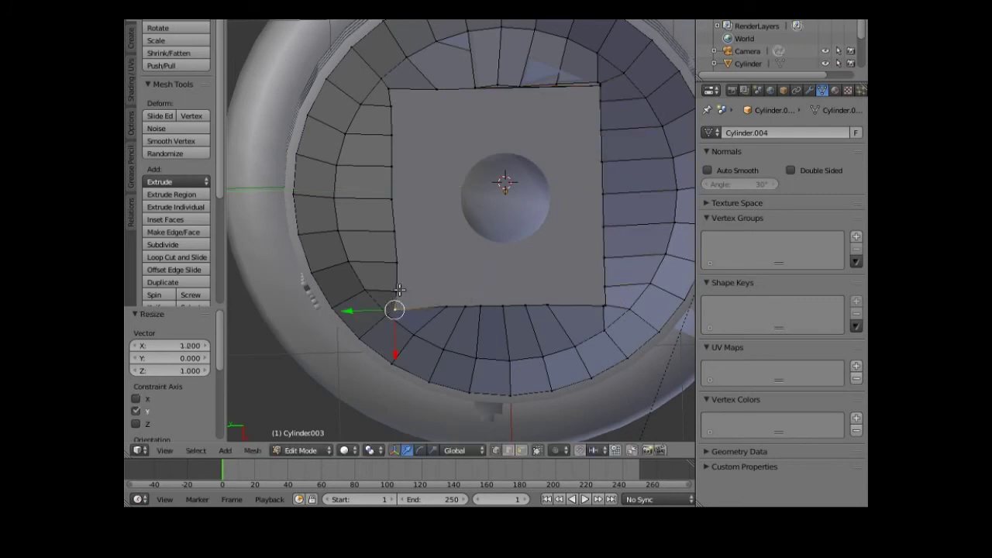
{"action": "right_click", "coordinate": [395, 263], "text": "shift"}
{"action": "right_click", "coordinate": [392, 200], "text": "shift"}
{"action": "right_click", "coordinate": [393, 136], "text": "shift"}
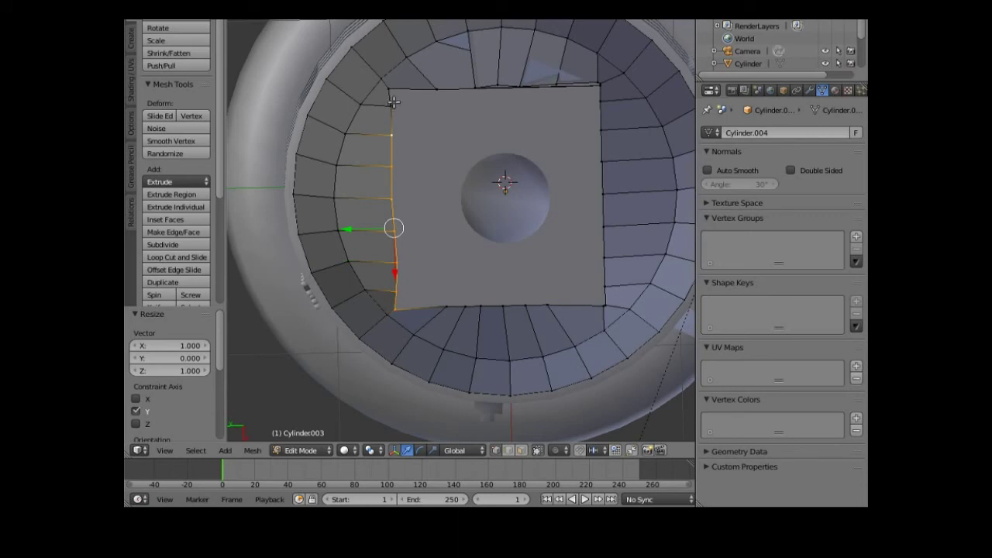
{"action": "right_click", "coordinate": [385, 88], "text": "shift"}
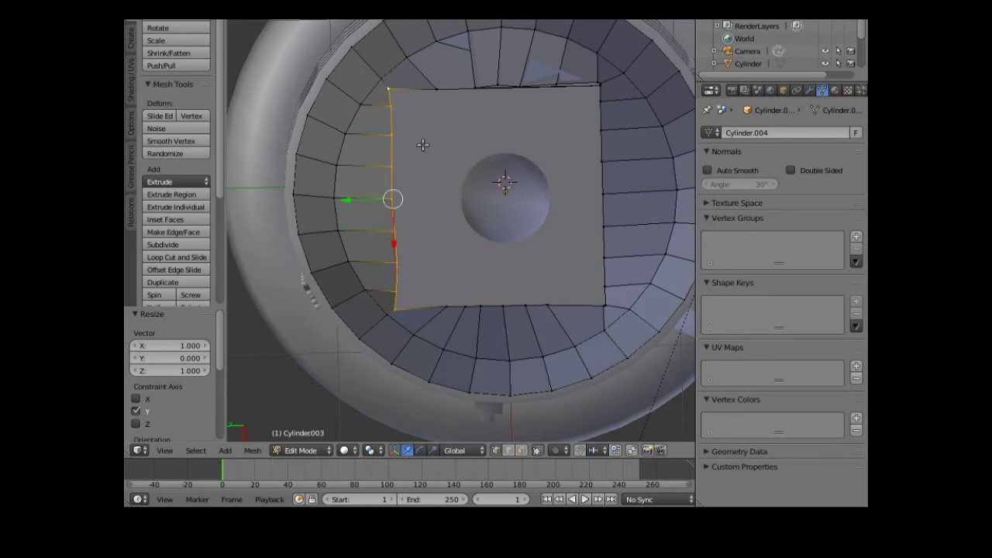
{"action": "key", "text": "s"}
{"action": "key", "text": "y"}
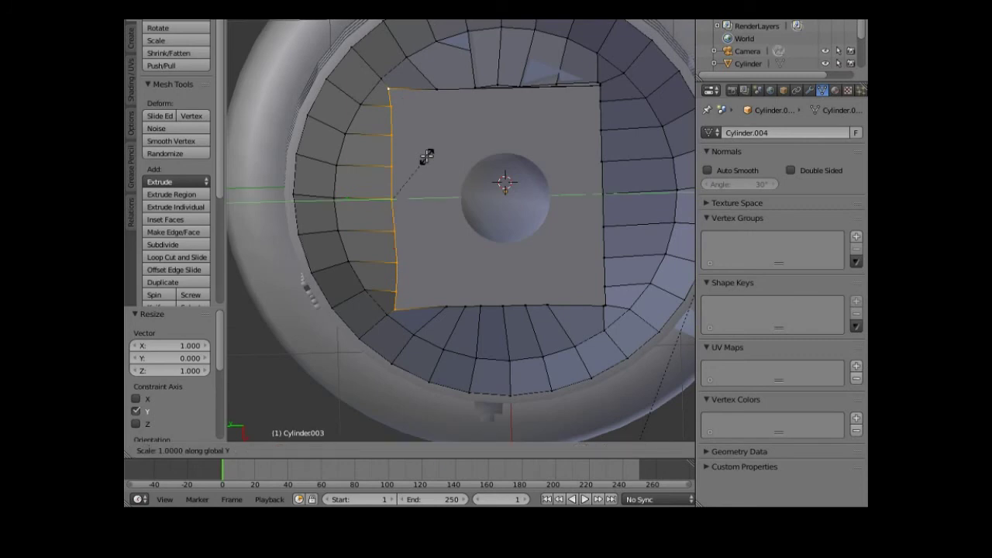
{"action": "key", "text": "0"}
{"action": "key", "text": "Return"}
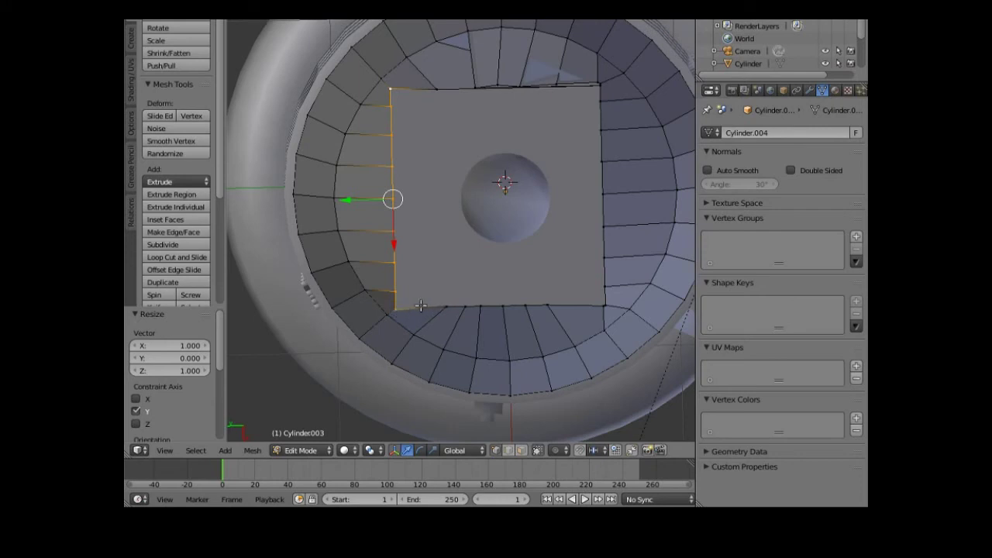
Select the bottom edge vertices and scale them to 0 along X to flatten that edge
{"action": "right_click", "coordinate": [450, 307]}
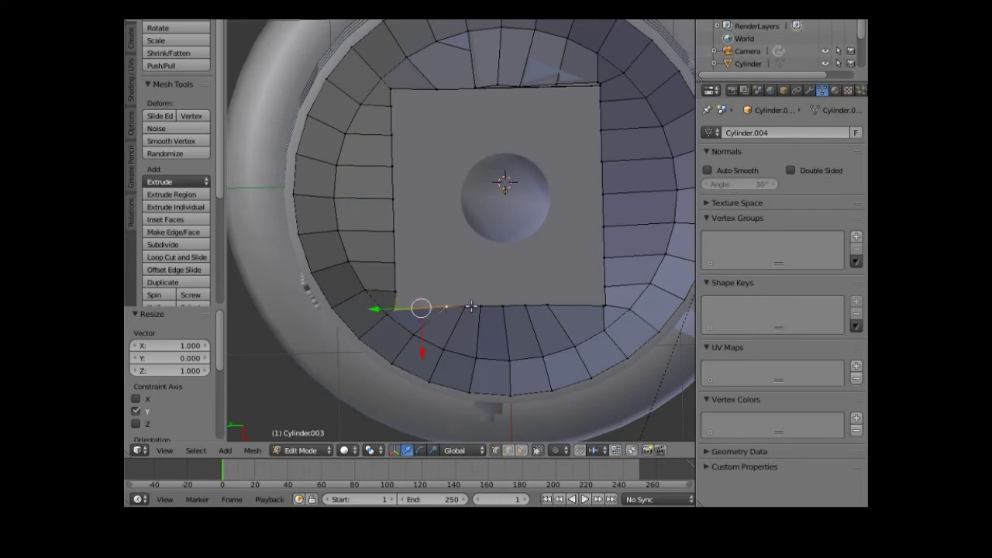
{"action": "right_click", "coordinate": [477, 308], "text": "shift"}
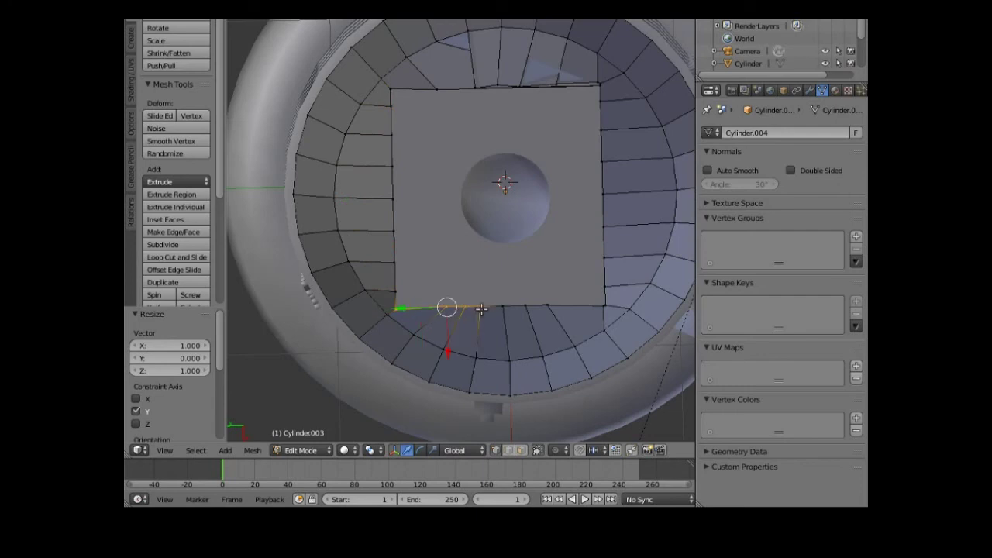
{"action": "right_click", "coordinate": [525, 307], "text": "shift"}
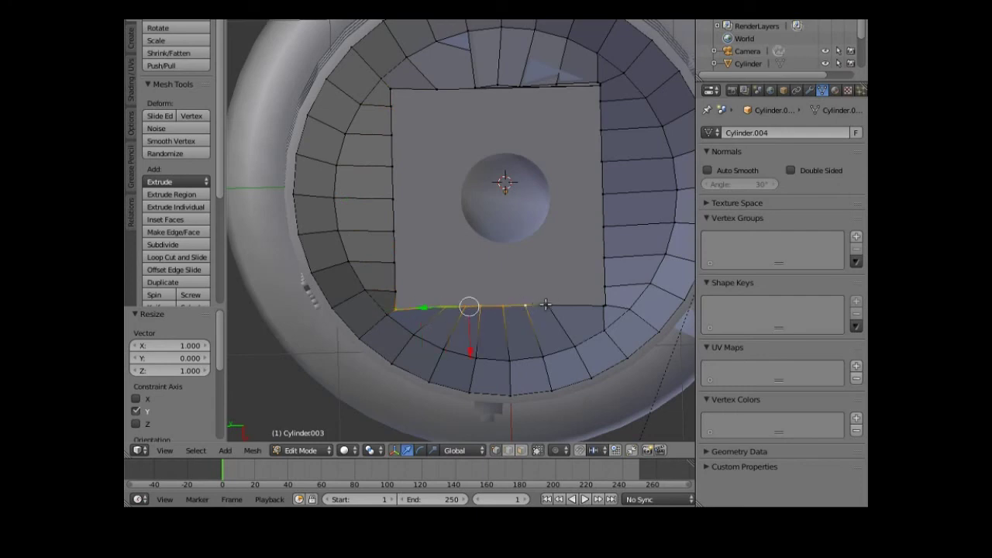
{"action": "right_click", "coordinate": [603, 305], "text": "shift"}
{"action": "key", "text": "s"}
{"action": "key", "text": "x"}
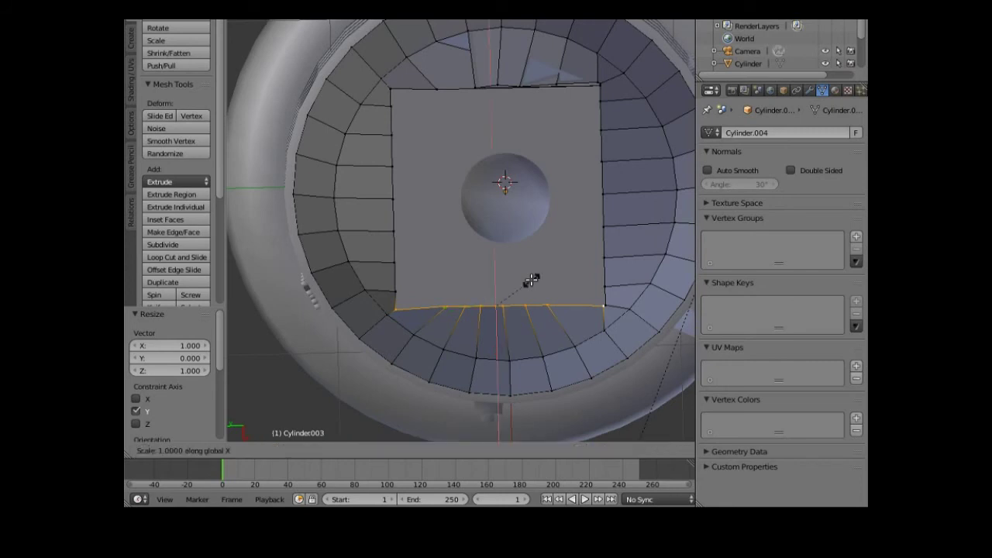
{"action": "type", "text": "0"}
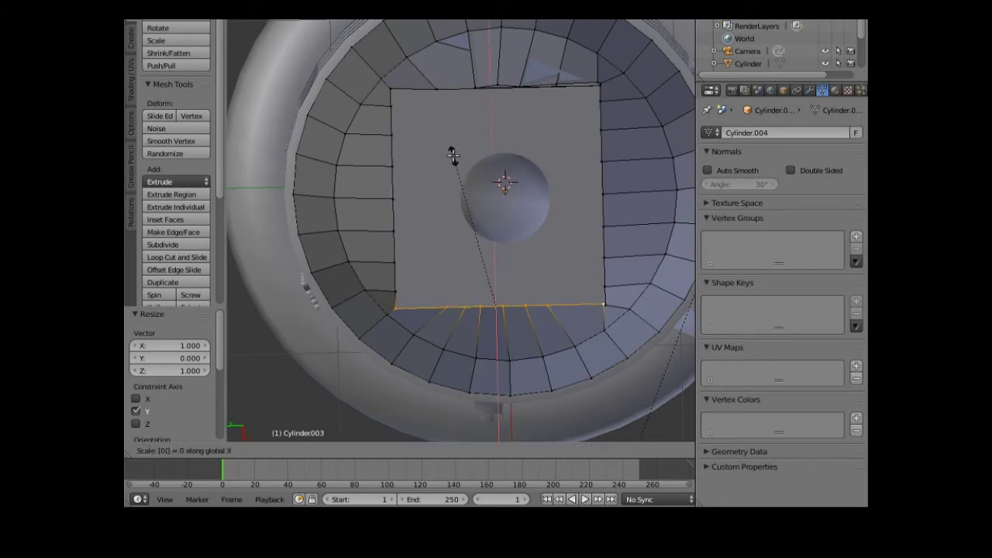
{"action": "left_click", "coordinate": [388, 91]}
Slide the top-left corner vertex along the top edge, then cancel an extra X scale
{"action": "right_click", "coordinate": [390, 88]}
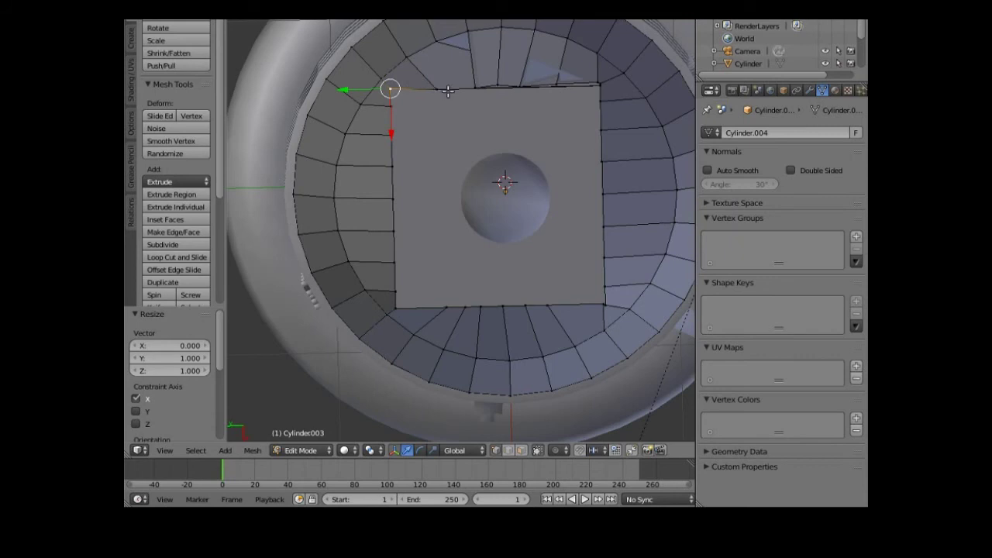
{"action": "key", "text": "shift+v"}
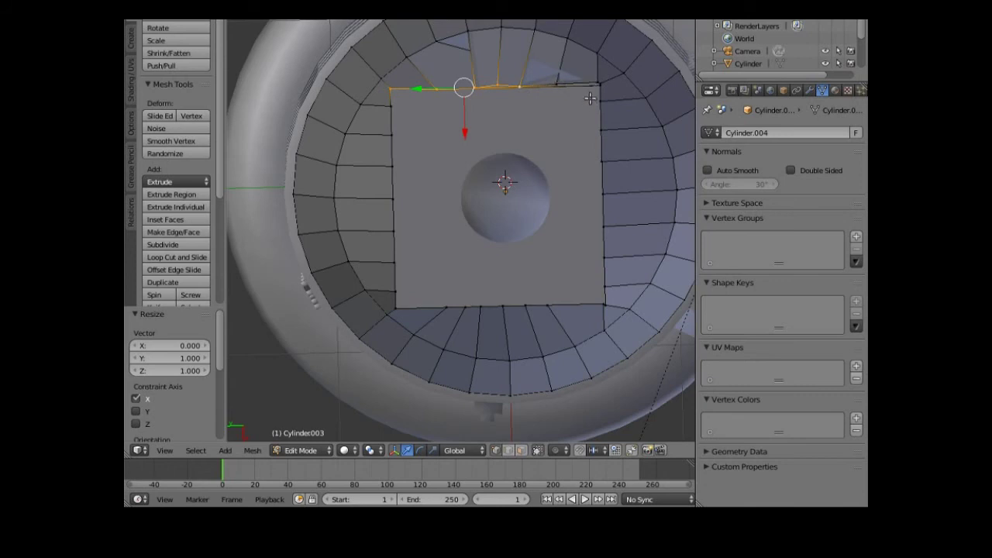
{"action": "left_click", "coordinate": [602, 83]}
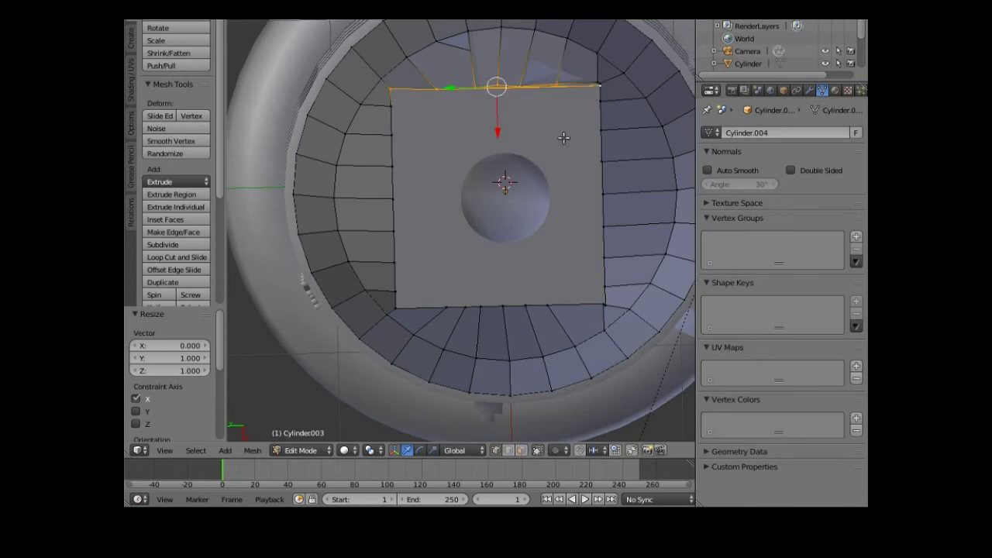
{"action": "key", "text": "s"}
{"action": "key", "text": "x"}
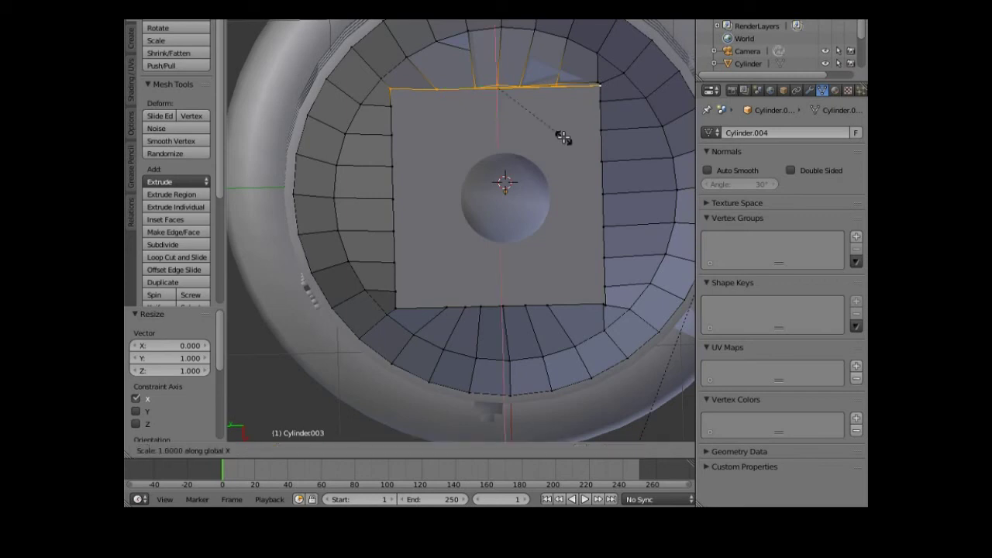
{"action": "key", "text": "Escape"}
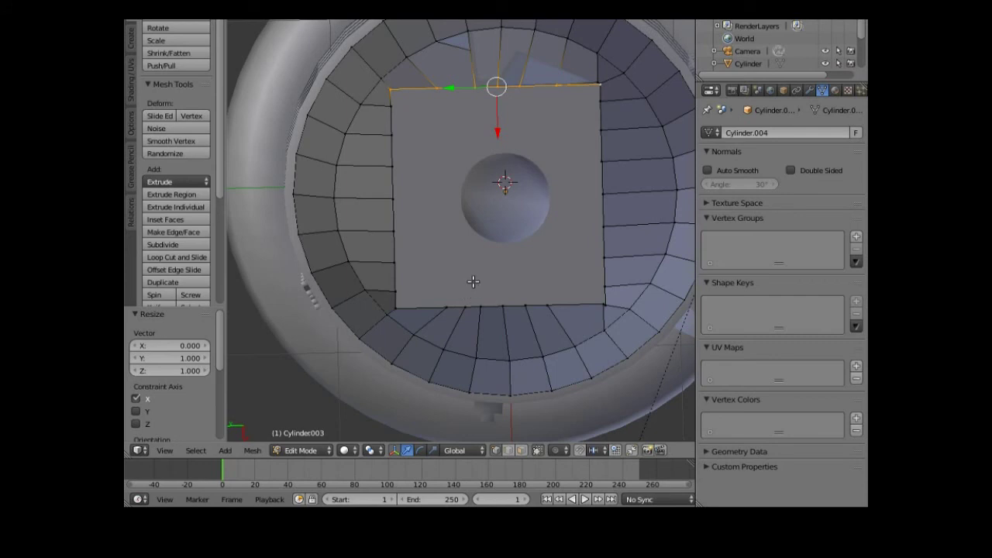
Orbit to view the opening's top side and keep the square's whole top edge selected
{"action": "middle_click_drag", "start_coordinate": [446, 320], "coordinate": [475, 340]}
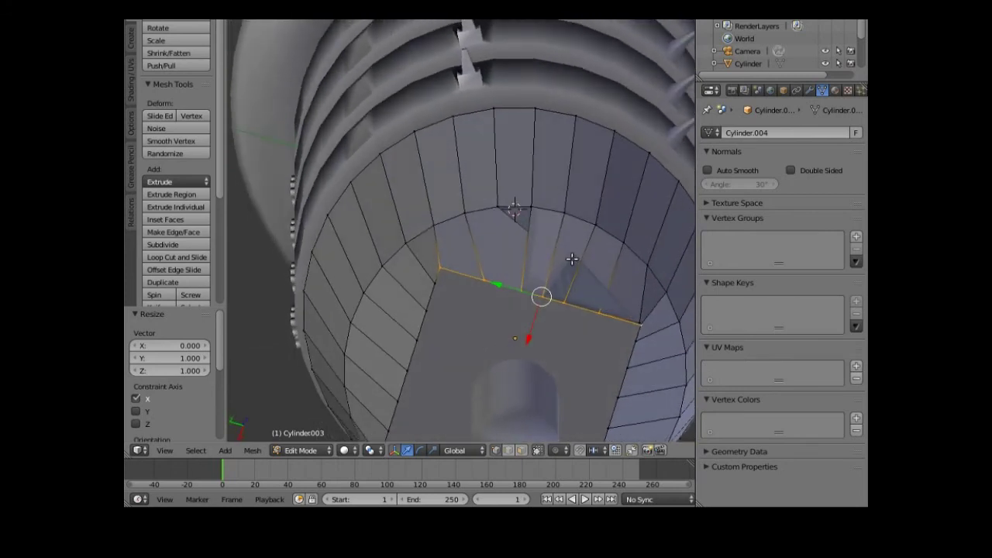
{"action": "middle_click_drag", "start_coordinate": [519, 333], "coordinate": [460, 351]}
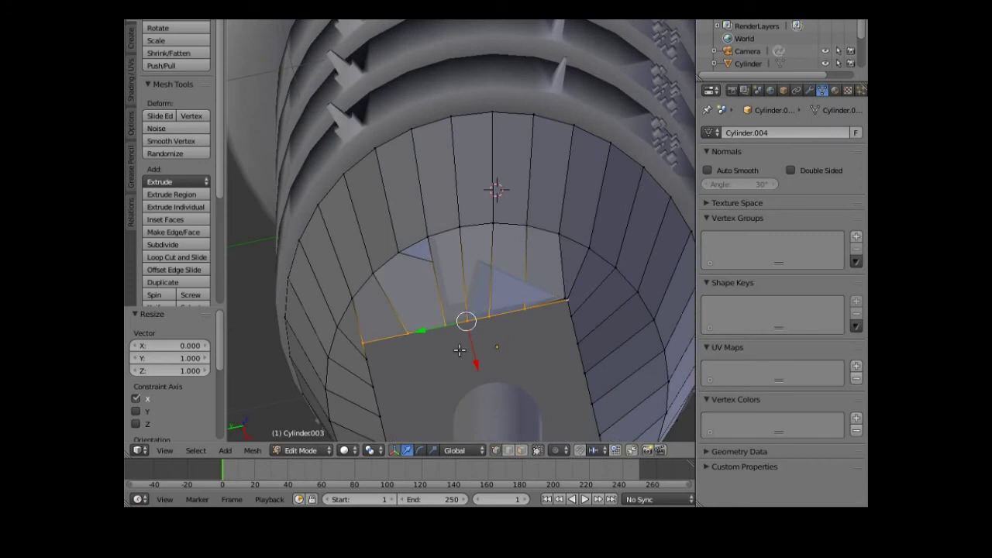
{"action": "right_click", "coordinate": [555, 298]}
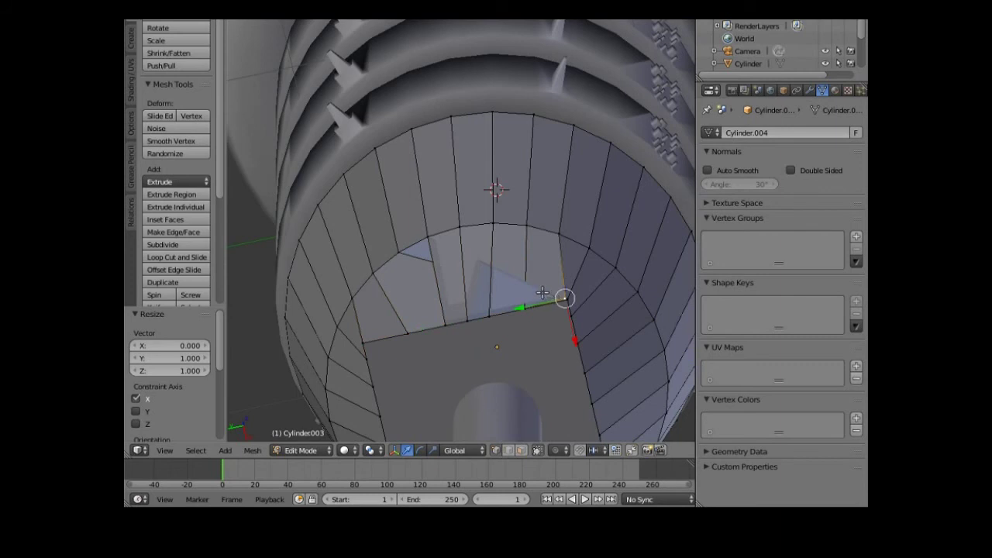
{"action": "key", "text": "ctrl+z"}
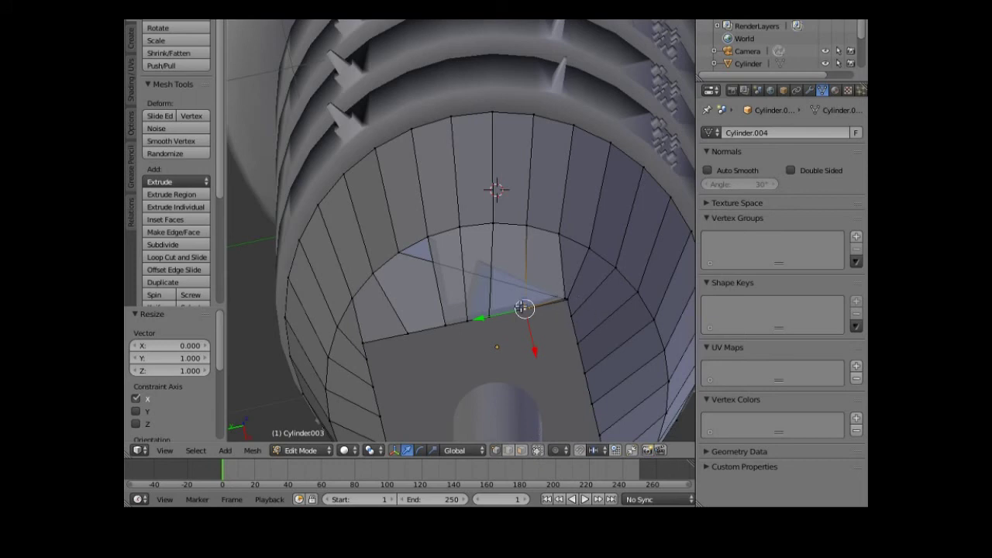
Move the top edge along Y and X so its corner shifts -0.082 on X to meet the rings
{"action": "key", "text": "g"}
{"action": "key", "text": "y"}
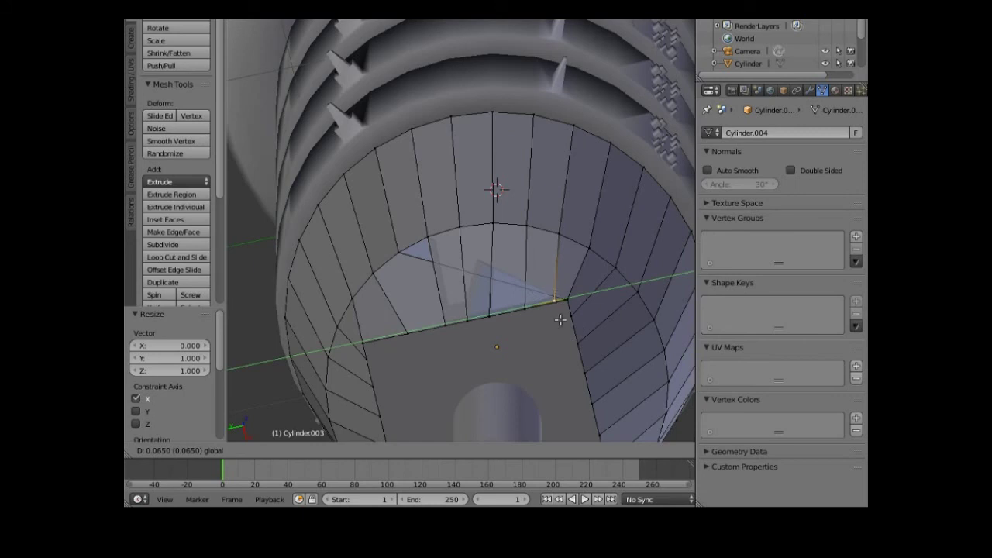
{"action": "left_click", "coordinate": [561, 344]}
{"action": "key", "text": "g"}
{"action": "key", "text": "x"}
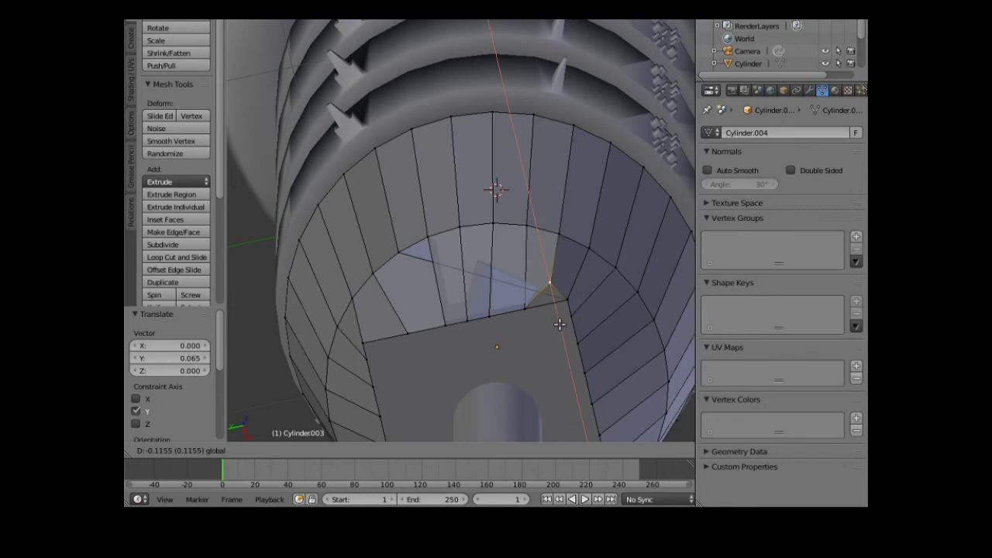
{"action": "left_click", "coordinate": [560, 324]}
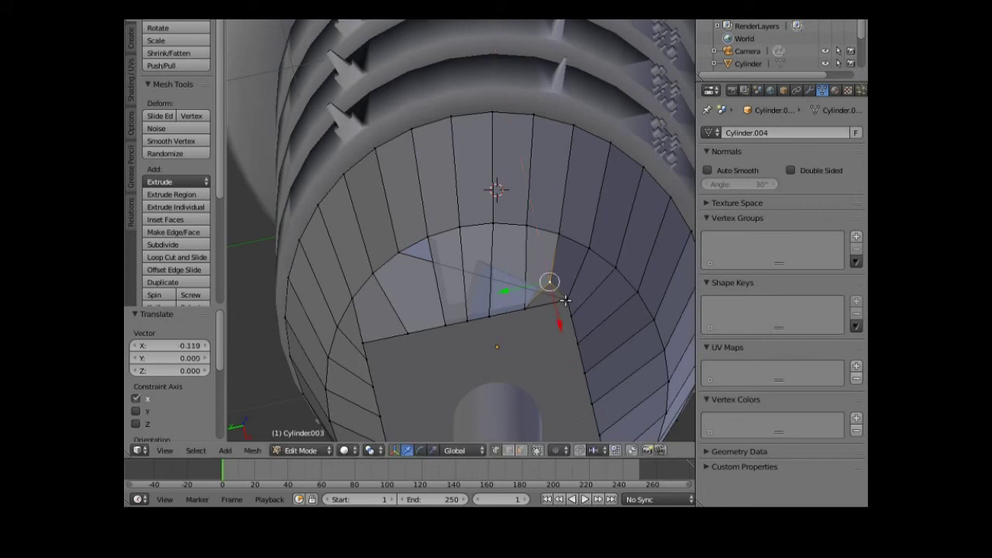
{"action": "key", "text": "g"}
{"action": "key", "text": "x"}
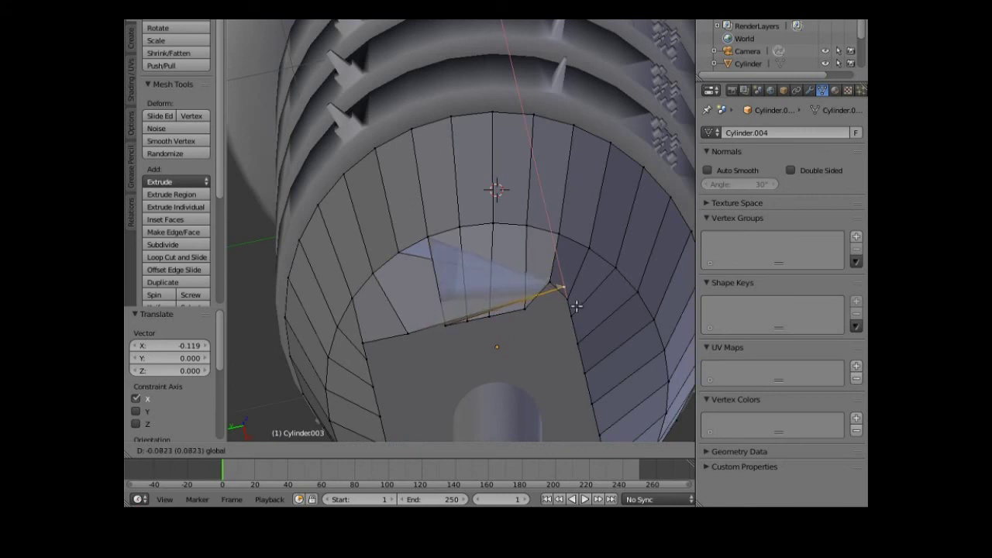
{"action": "key", "text": "y"}
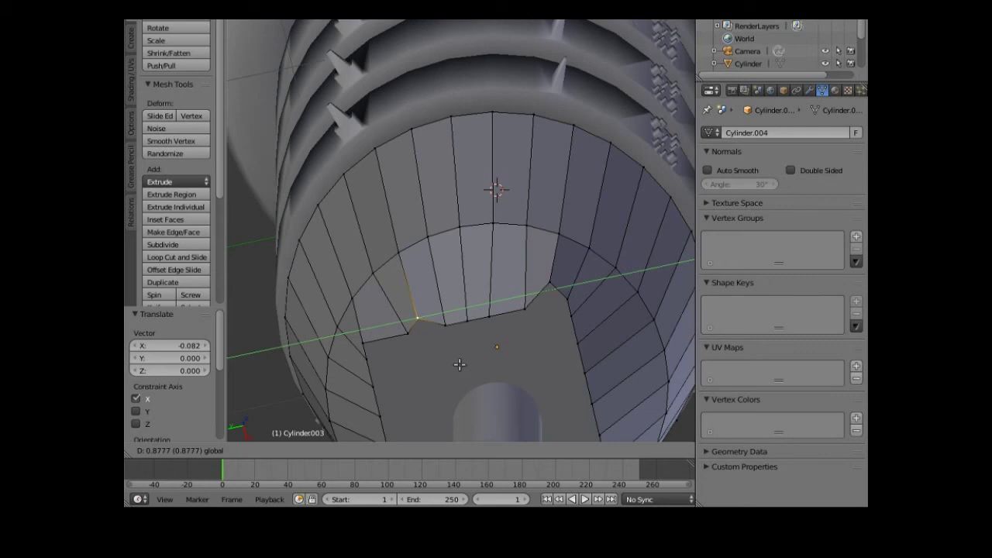
Confirm the Y vertex move, select three rim vertices and try an X flatten, then cancel it
{"action": "left_click", "coordinate": [412, 330]}
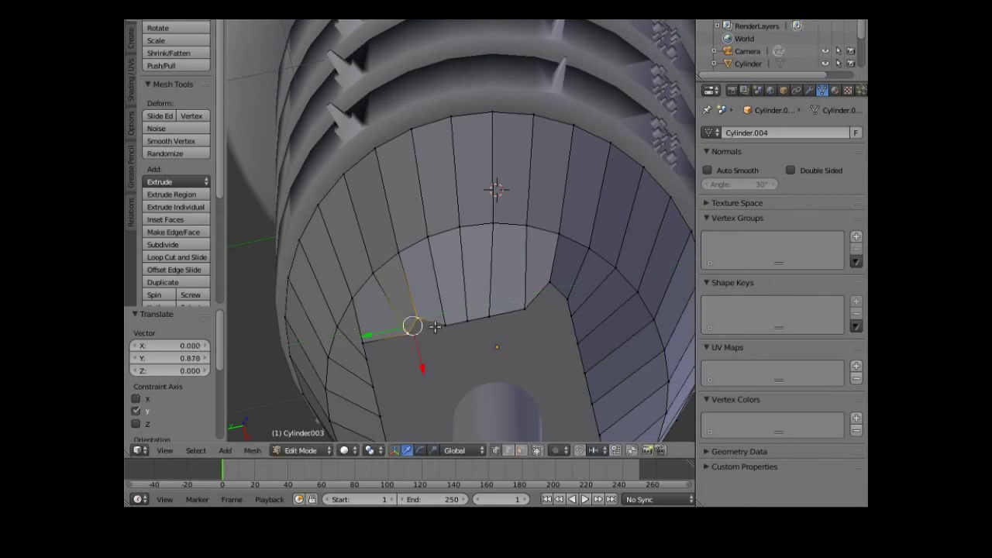
{"action": "right_click", "coordinate": [465, 320], "text": "shift"}
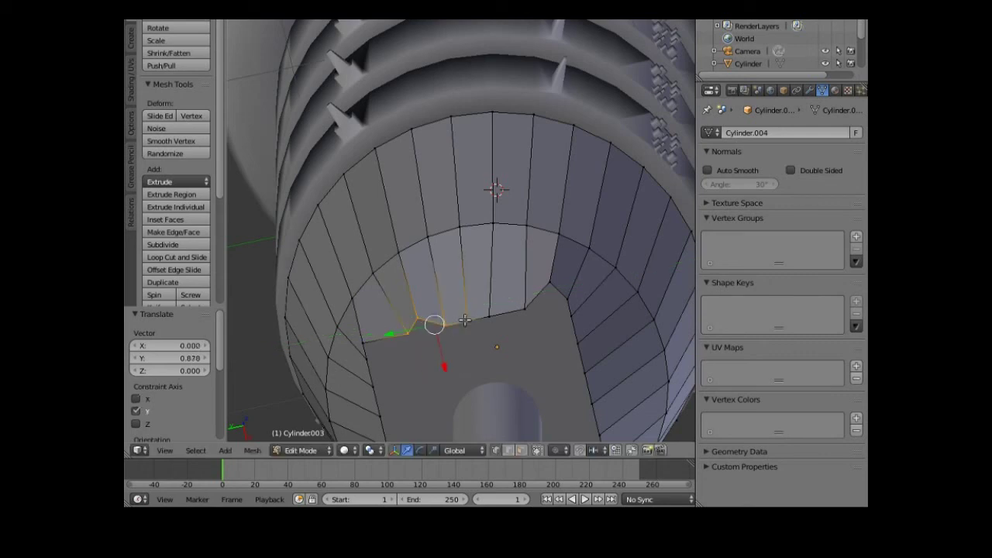
{"action": "right_click", "coordinate": [526, 309], "text": "shift"}
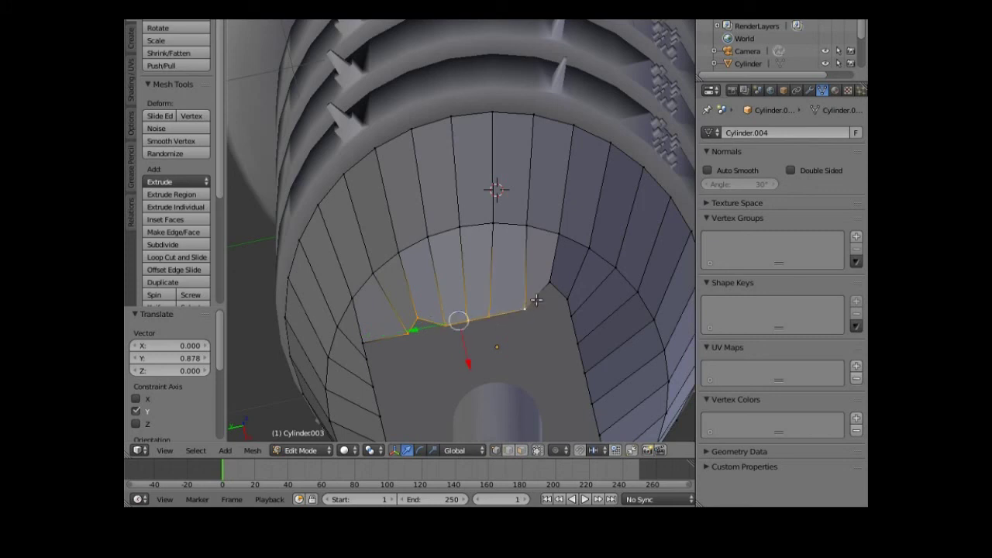
{"action": "right_click", "coordinate": [567, 298], "text": "shift"}
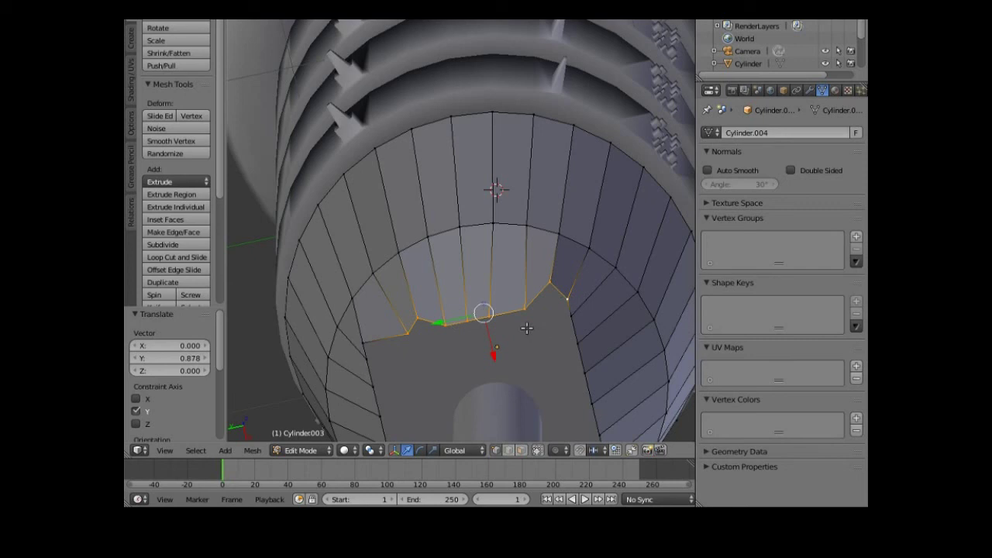
{"action": "key", "text": "s"}
{"action": "key", "text": "x"}
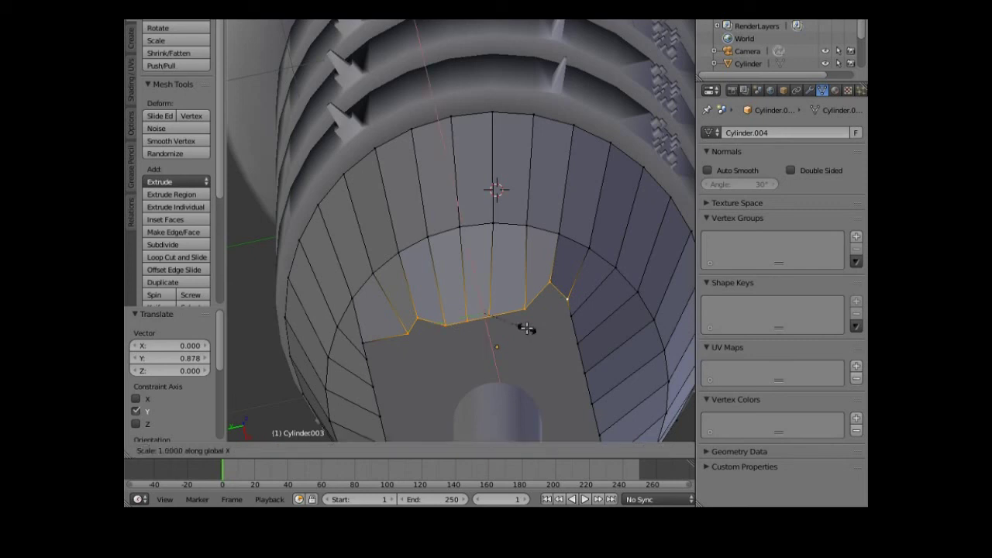
{"action": "key", "text": "0"}
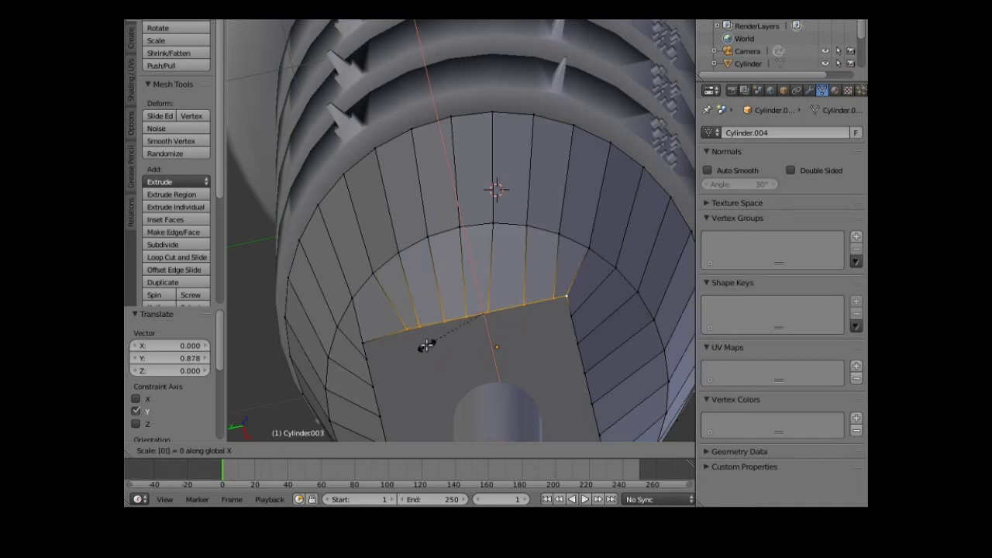
{"action": "key", "text": "Escape"}
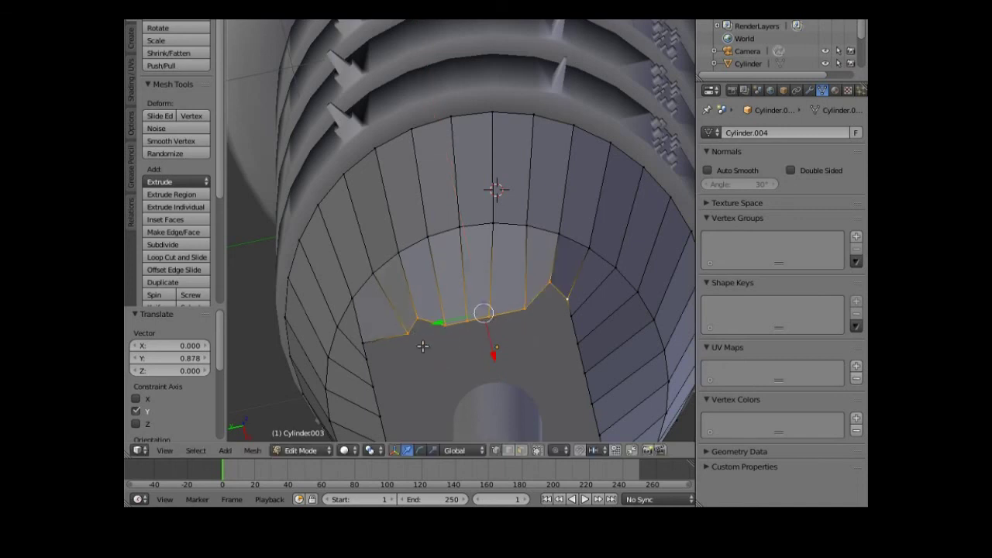
Move a single stray rim vertex along the Y axis
{"action": "right_click", "coordinate": [362, 339]}
{"action": "key", "text": "g"}
{"action": "key", "text": "y"}
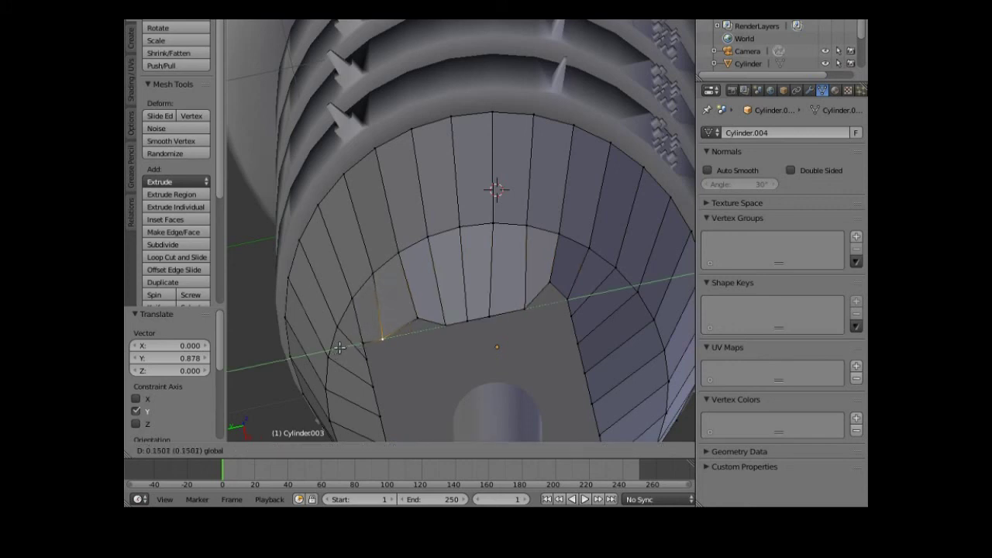
{"action": "left_click", "coordinate": [339, 349]}
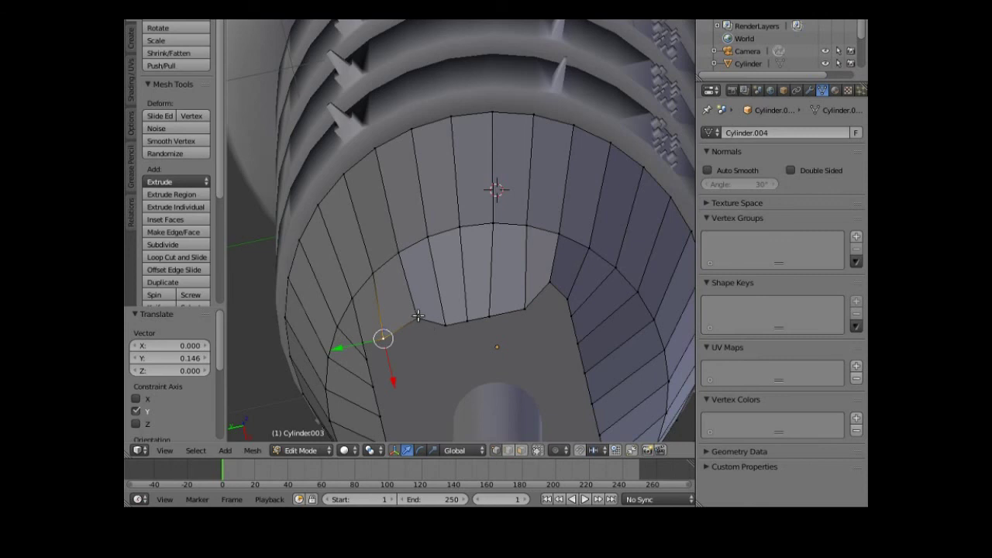
Select the rim arc and scale it to 0 along X, straightening the square's top edge
{"action": "right_click", "coordinate": [445, 324], "text": "shift"}
{"action": "right_click", "coordinate": [491, 315], "text": "shift"}
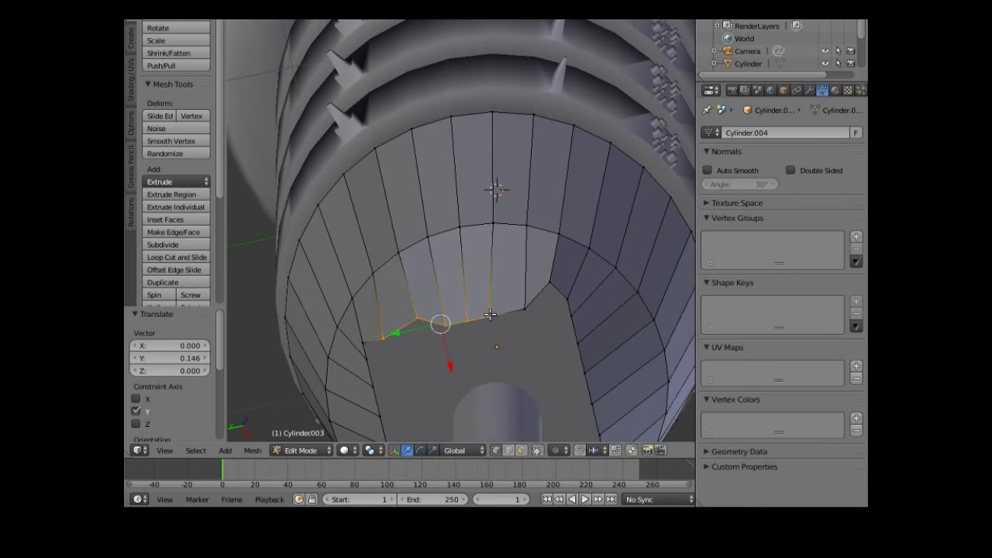
{"action": "right_click", "coordinate": [546, 289], "text": "shift"}
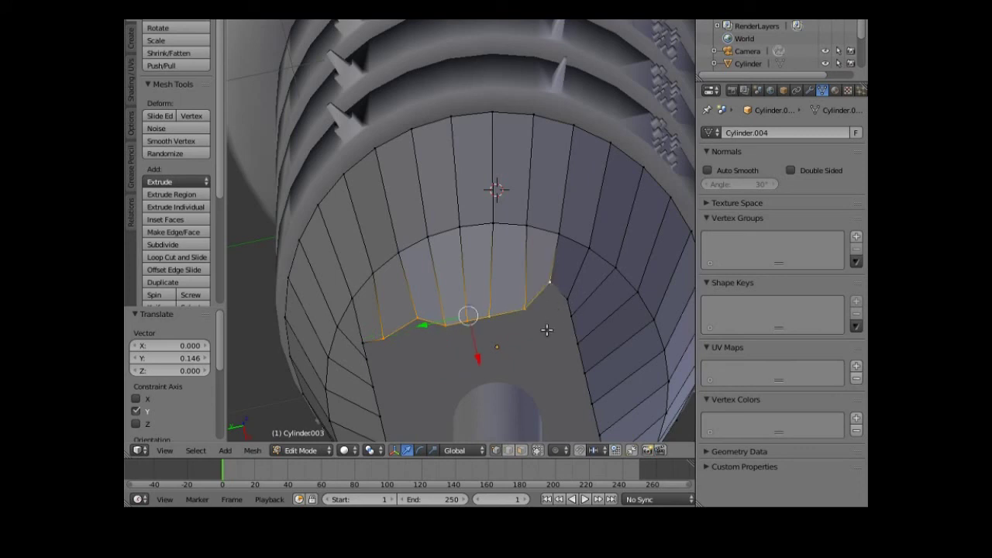
{"action": "key", "text": "s"}
{"action": "key", "text": "x"}
{"action": "key", "text": "0"}
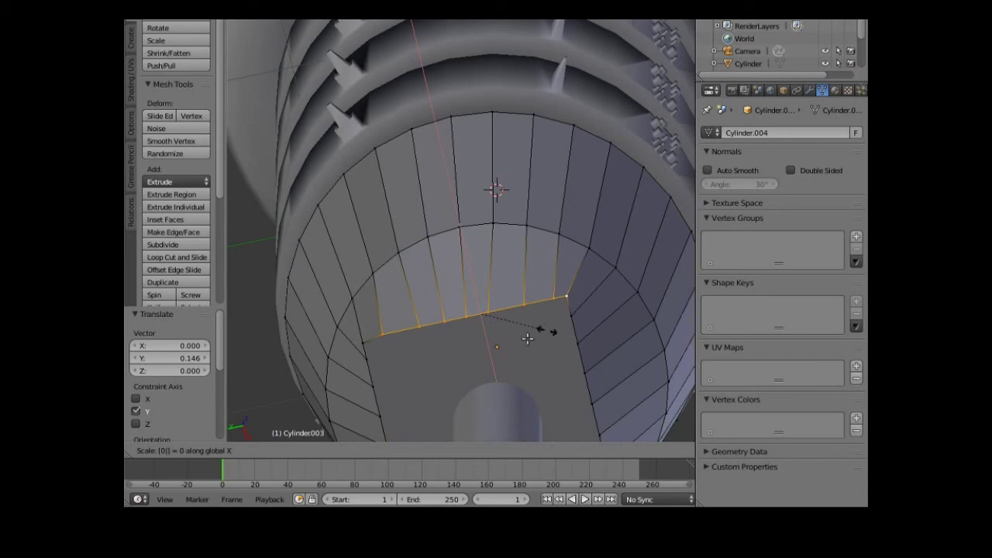
{"action": "key", "text": "Return"}
{"action": "middle_click_drag", "start_coordinate": [495, 350], "coordinate": [528, 338]}
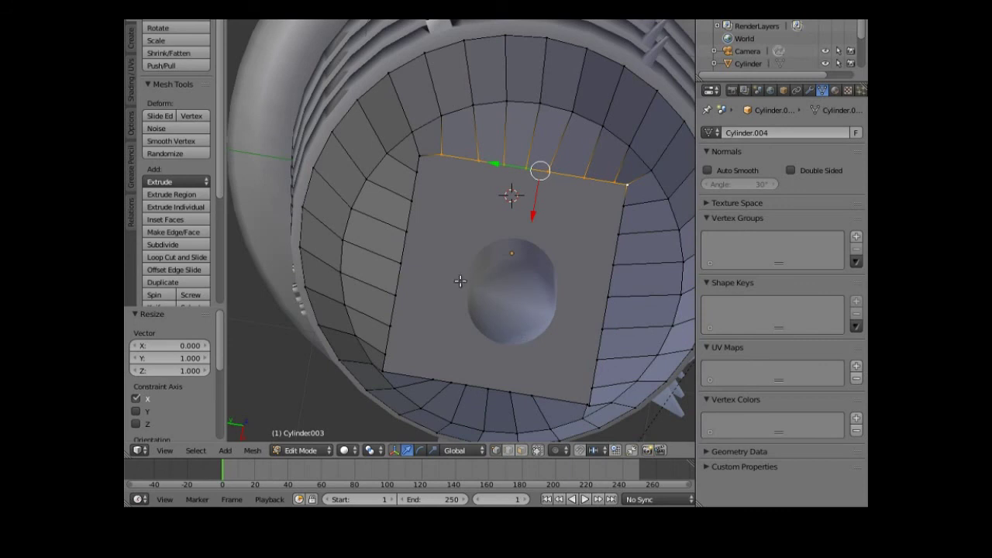
Select the edge loops around the square face and scale them to 0.435 along X
{"action": "left_click", "coordinate": [194, 452]}
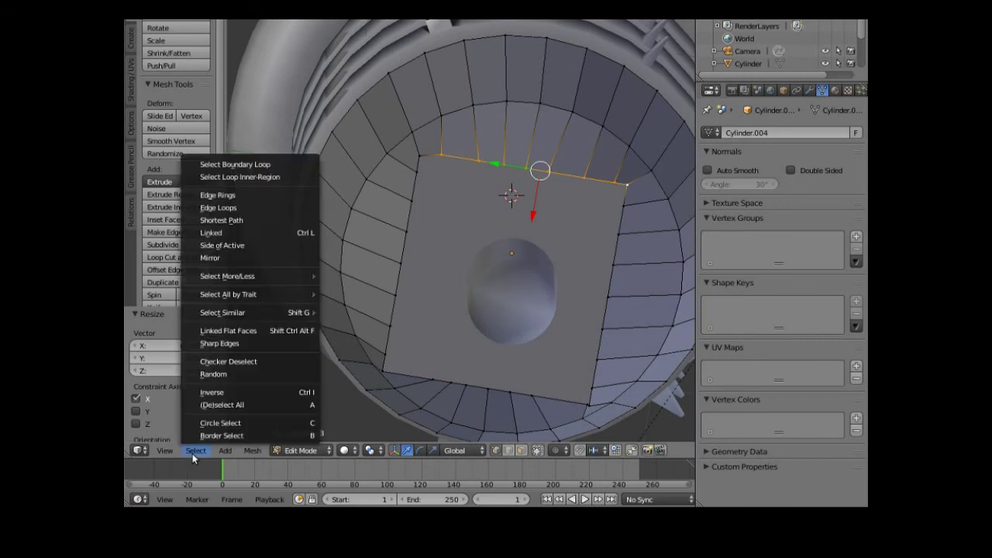
{"action": "left_click", "coordinate": [243, 207]}
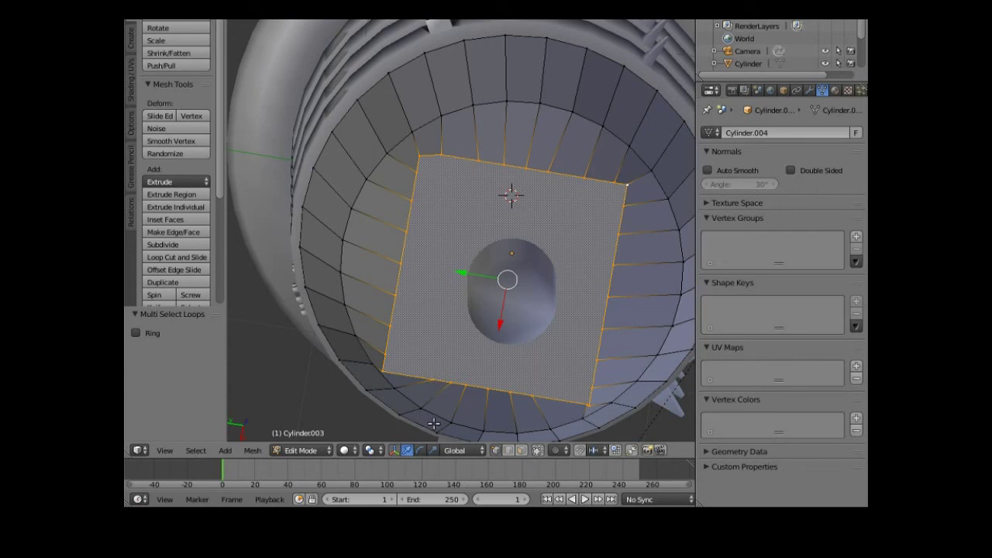
{"action": "key", "text": "s"}
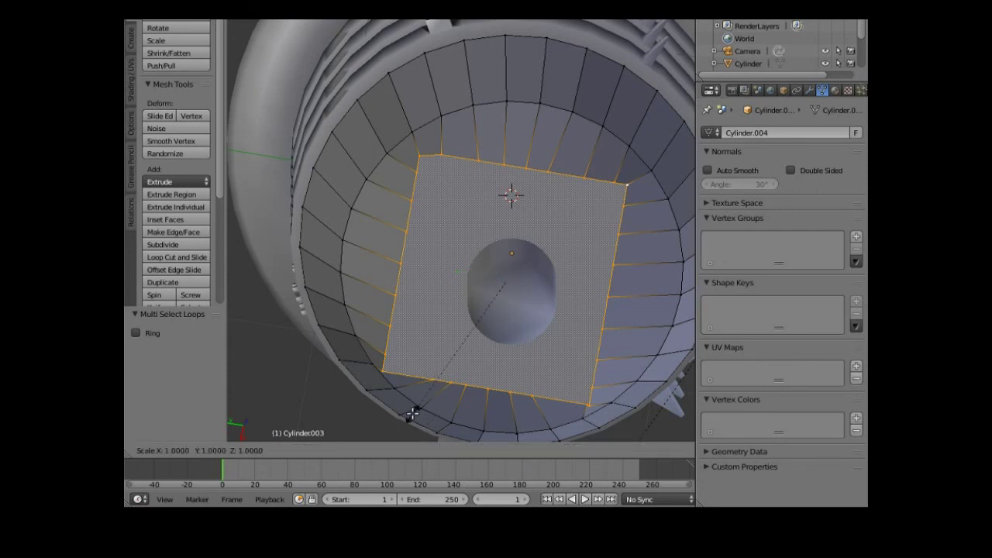
{"action": "key", "text": "x"}
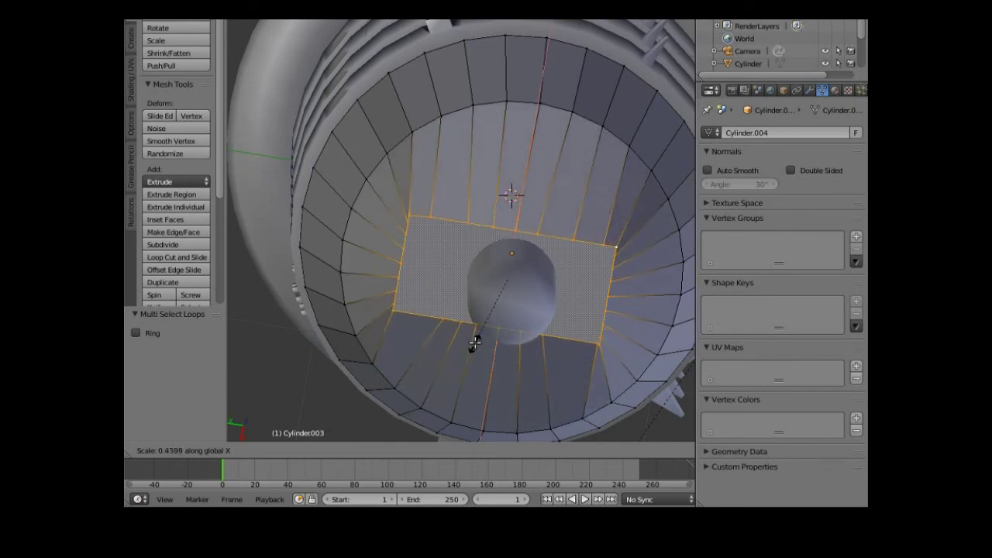
{"action": "left_click", "coordinate": [474, 344]}
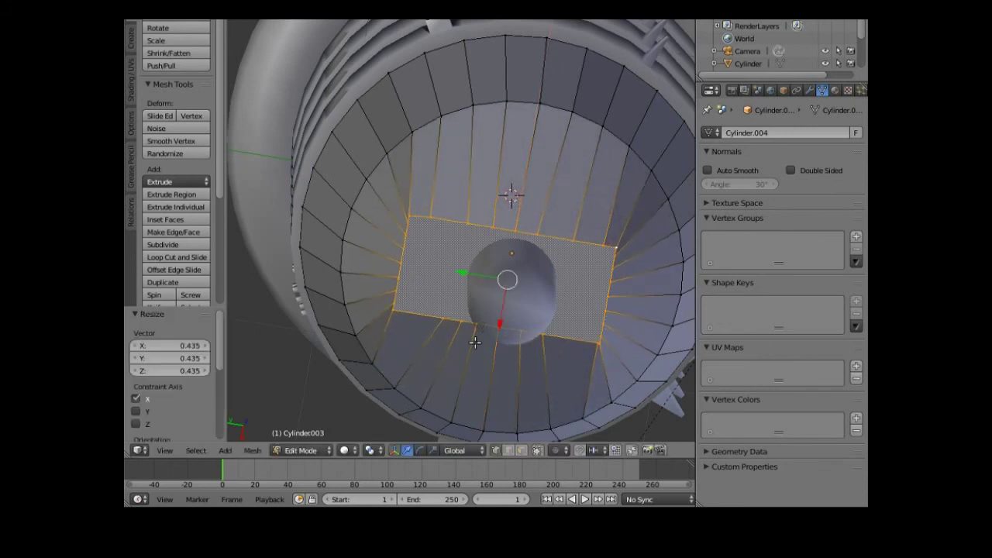
{"action": "middle_click_drag", "start_coordinate": [415, 365], "coordinate": [455, 401]}
{"action": "scroll", "coordinate": [426, 378], "scroll_direction": "down", "scroll_amount": 5}
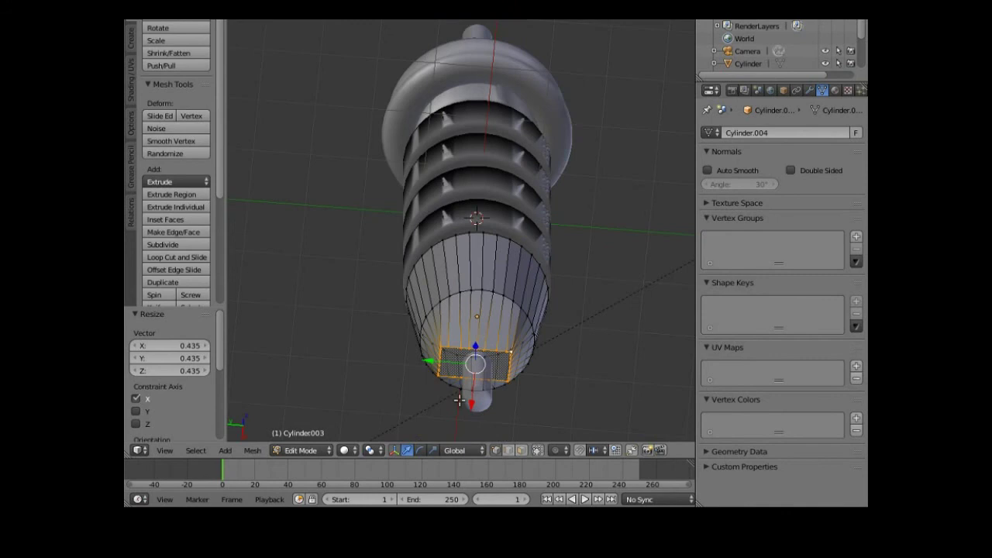
Extrude the narrowed face and, in Bottom view, move it -0.731 along X to the centre
{"action": "key", "text": "e"}
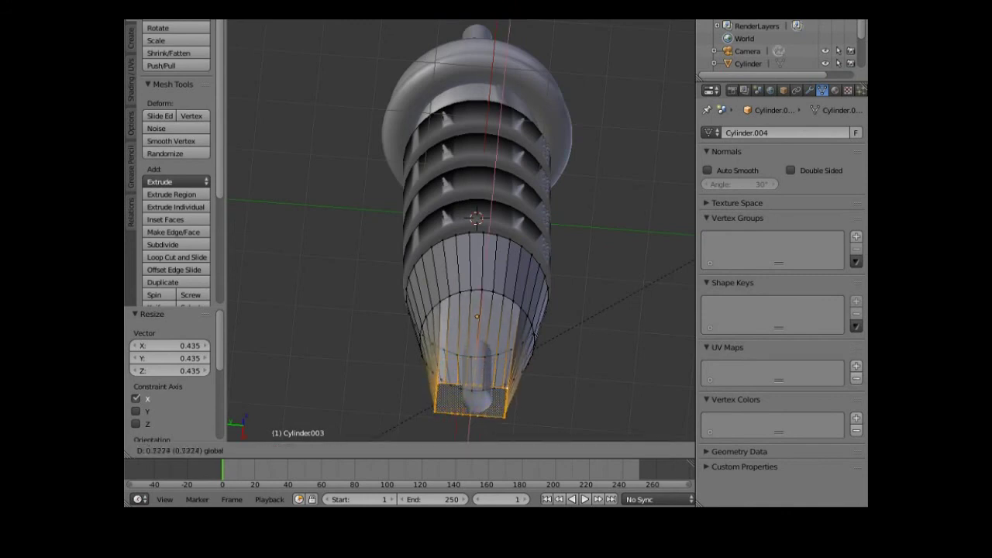
{"action": "key", "text": "Return"}
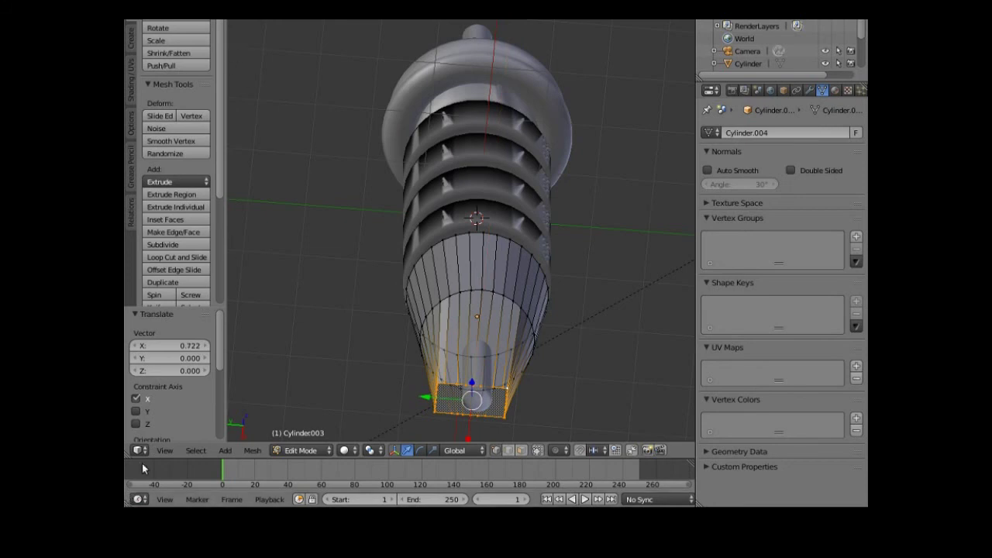
{"action": "left_click", "coordinate": [160, 452]}
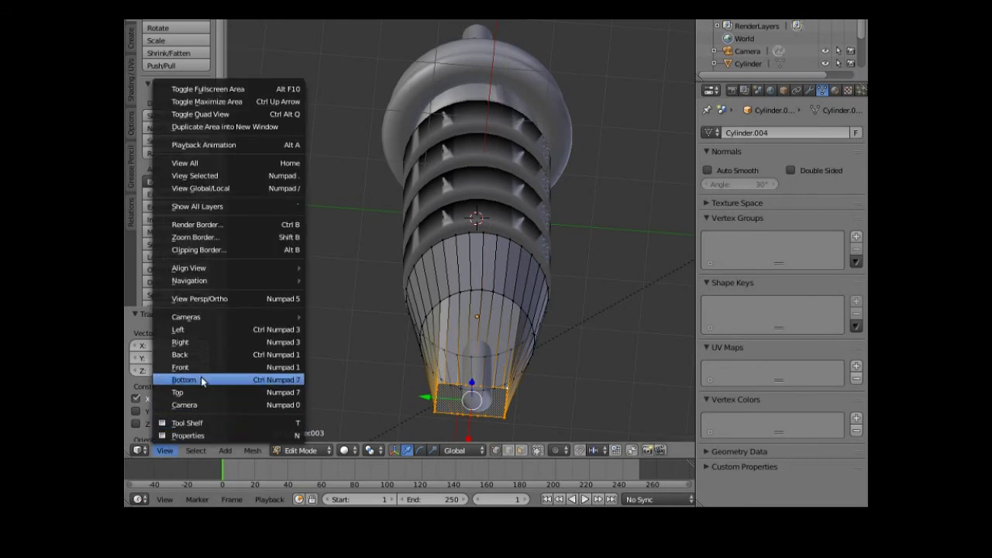
{"action": "left_click", "coordinate": [201, 379]}
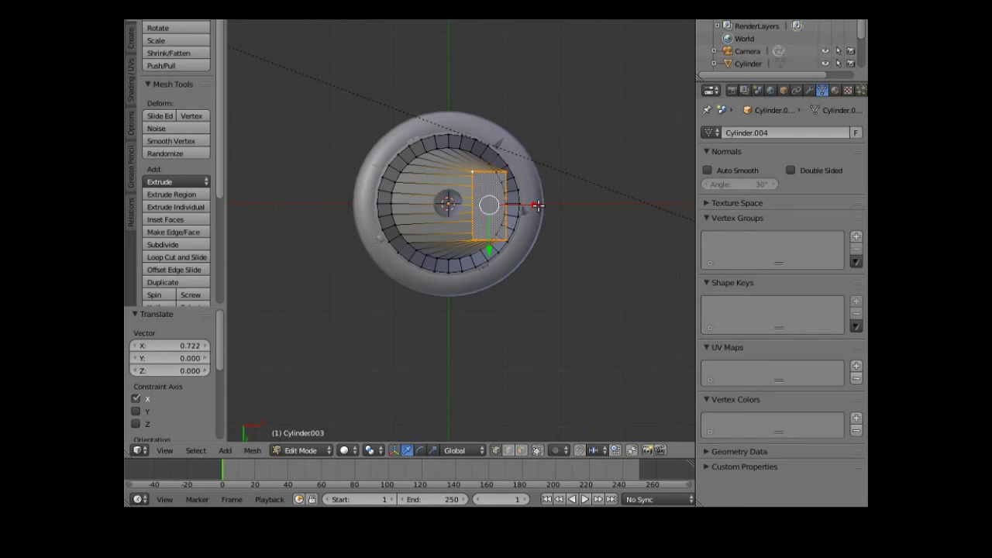
{"action": "left_click_drag", "start_coordinate": [536, 205], "coordinate": [496, 215]}
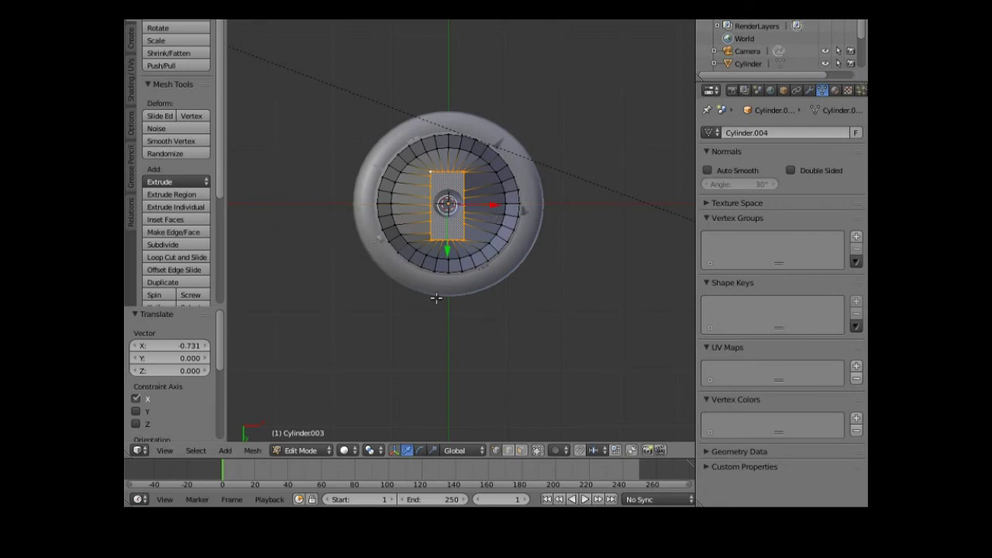
Orbit to a tilted view and begin extruding the face along its normal
{"action": "middle_click_drag", "start_coordinate": [307, 324], "coordinate": [461, 380]}
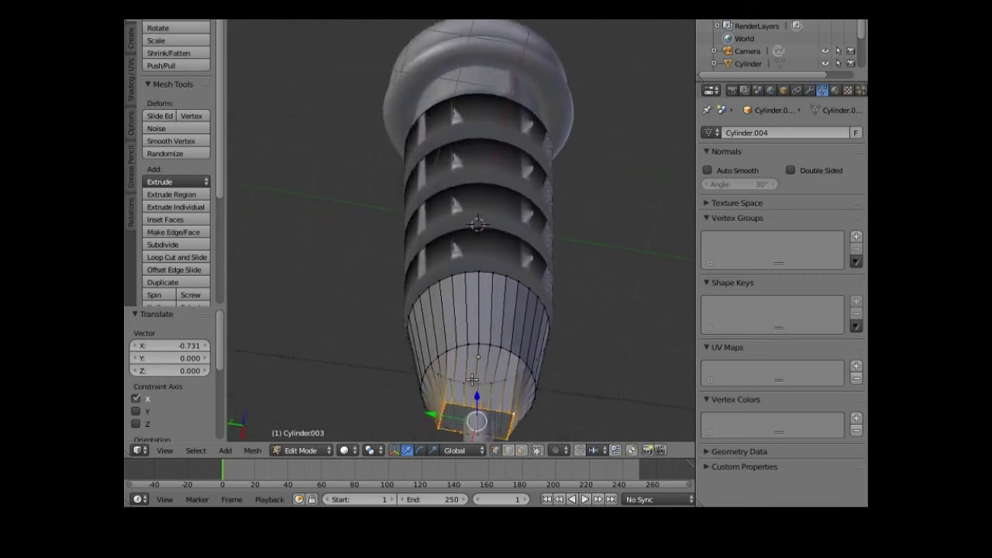
{"action": "middle_click_drag", "start_coordinate": [448, 373], "coordinate": [438, 372]}
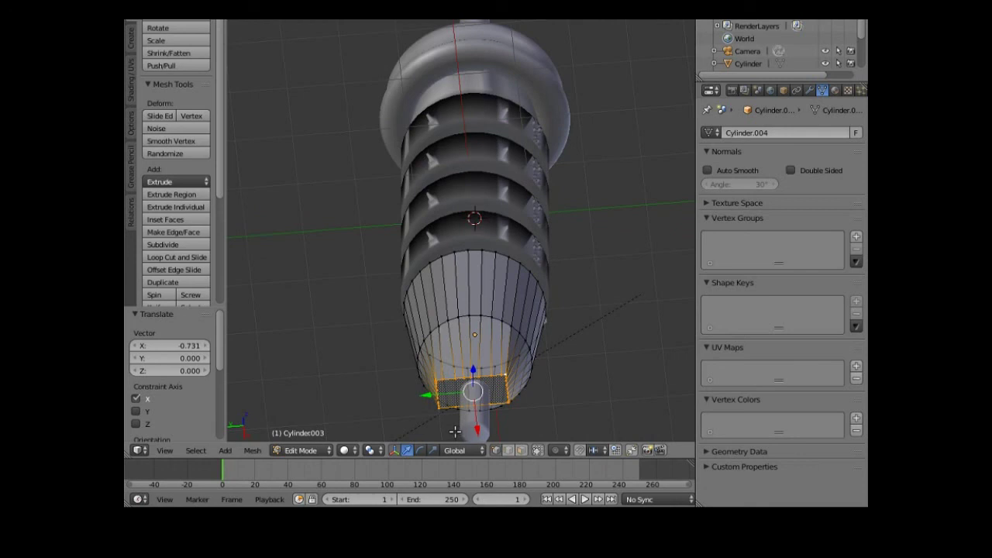
{"action": "key", "text": "e"}
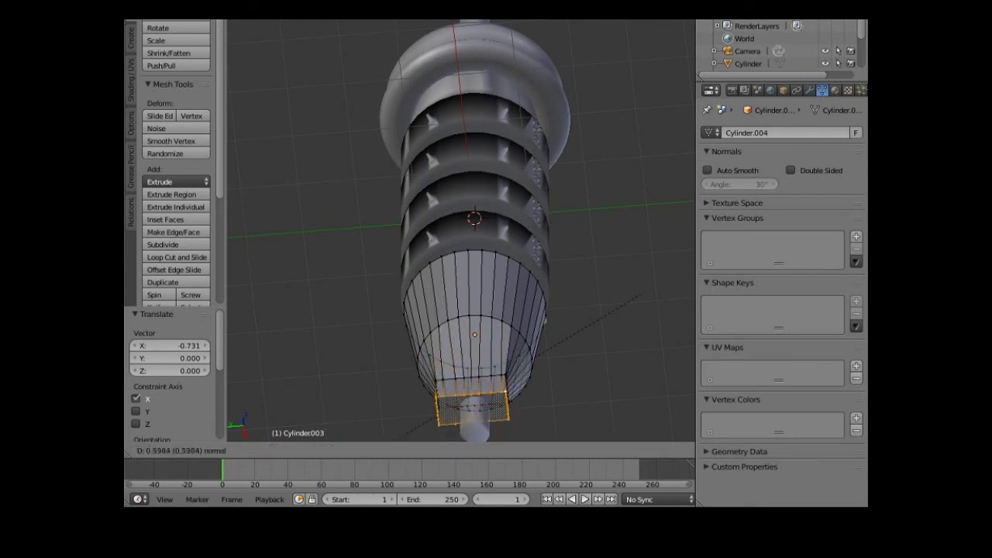
Confirm the extrusion and scale the bottom face to 0.181 along X
{"action": "left_click", "coordinate": [532, 36]}
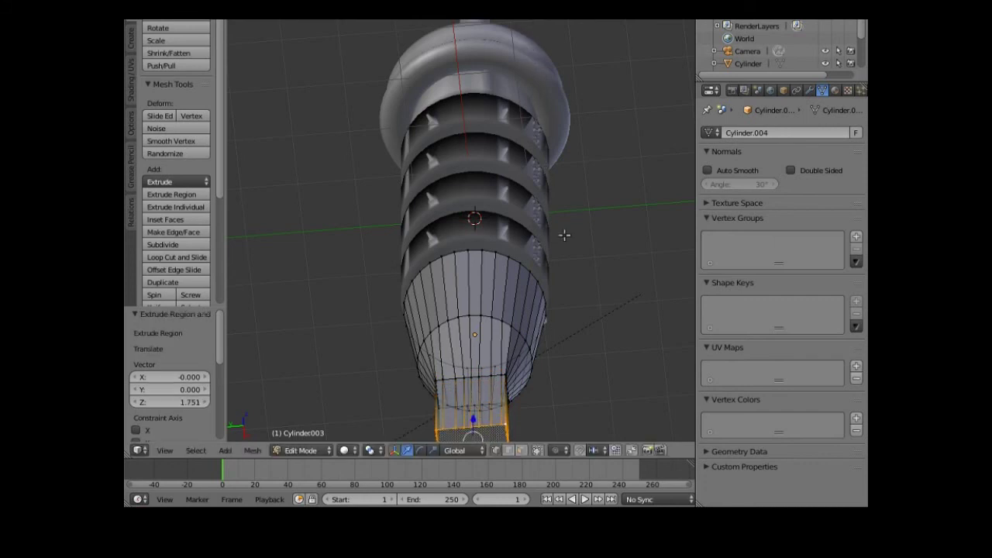
{"action": "middle_click_drag", "start_coordinate": [571, 259], "coordinate": [566, 235]}
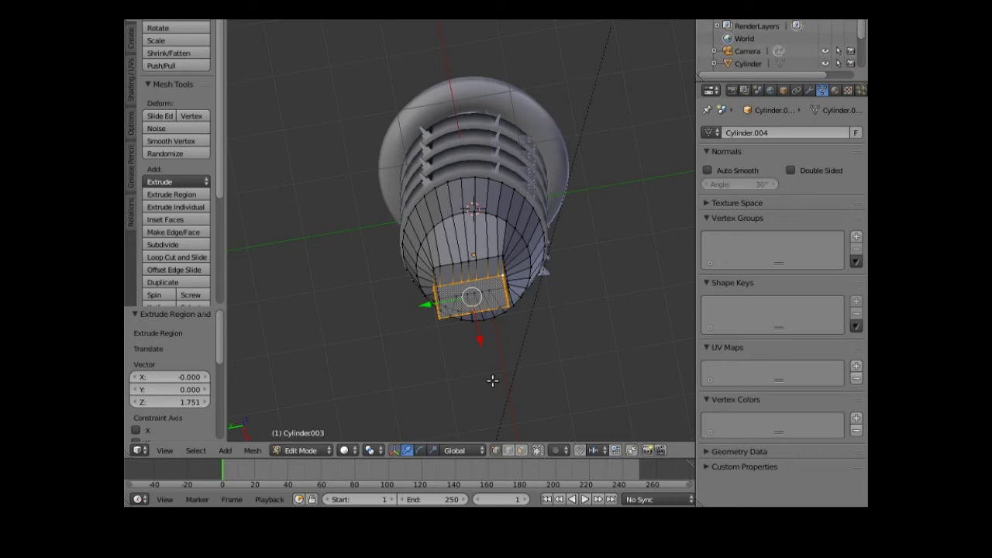
{"action": "key", "text": "s"}
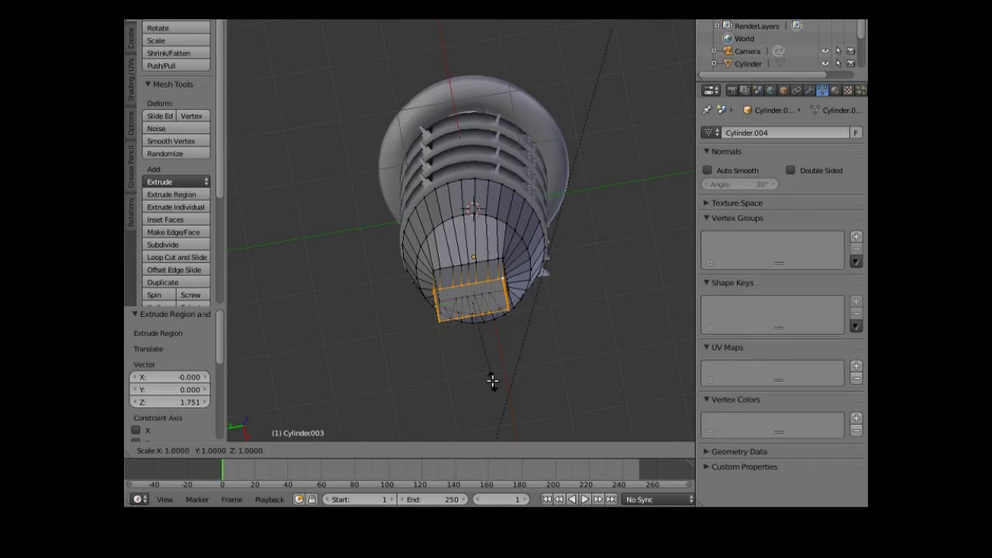
{"action": "key", "text": "x"}
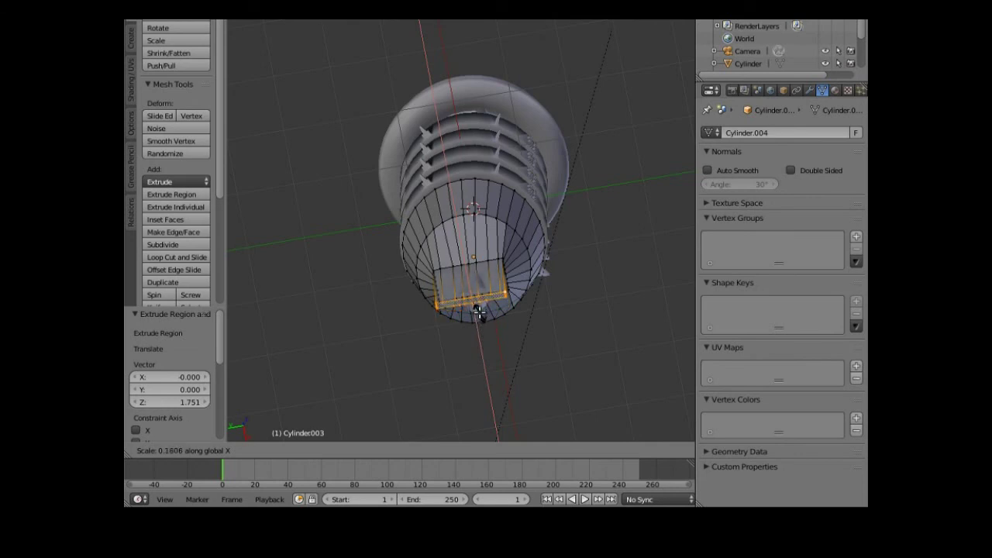
{"action": "left_click", "coordinate": [478, 318]}
{"action": "middle_click_drag", "start_coordinate": [479, 344], "coordinate": [504, 350]}
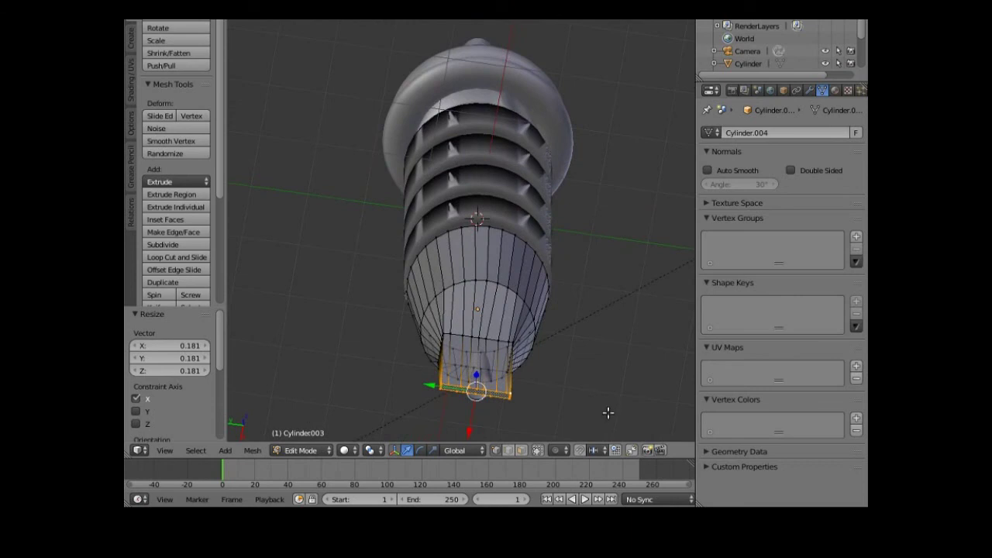
Scale the bottom face to 0.577 along Y
{"action": "key", "text": "s"}
{"action": "key", "text": "y"}
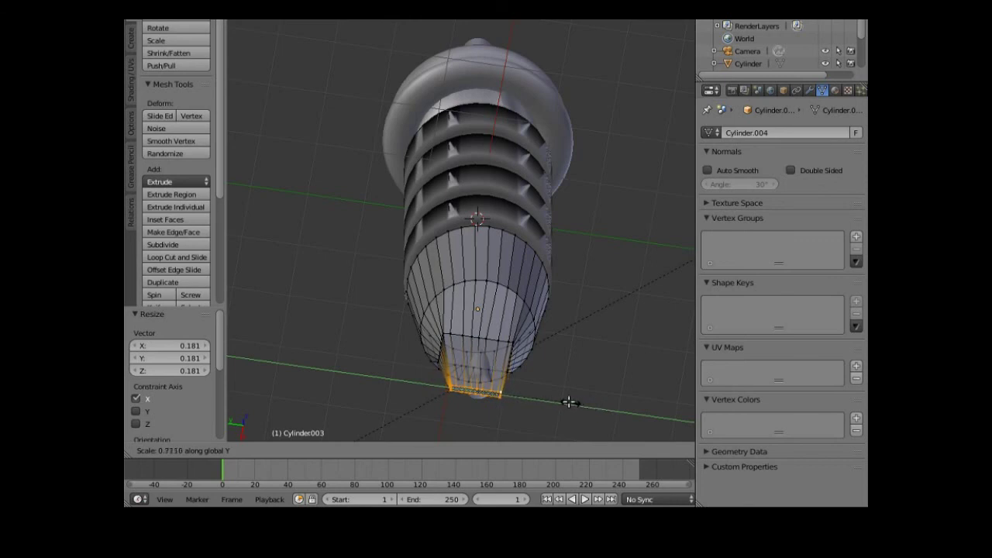
{"action": "left_click", "coordinate": [554, 397]}
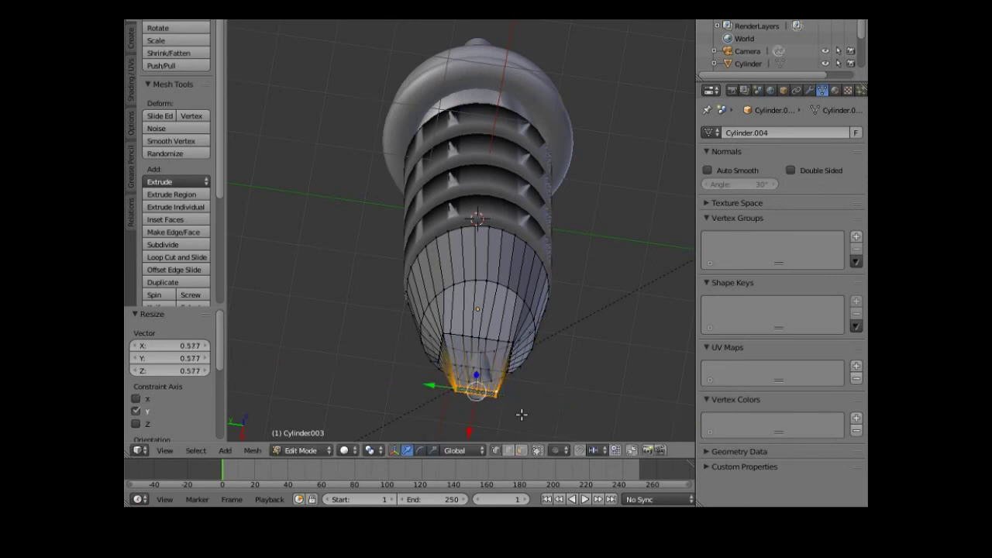
{"action": "middle_click_drag", "start_coordinate": [511, 419], "coordinate": [545, 258]}
{"action": "scroll", "coordinate": [546, 259], "scroll_direction": "down", "scroll_amount": 4}
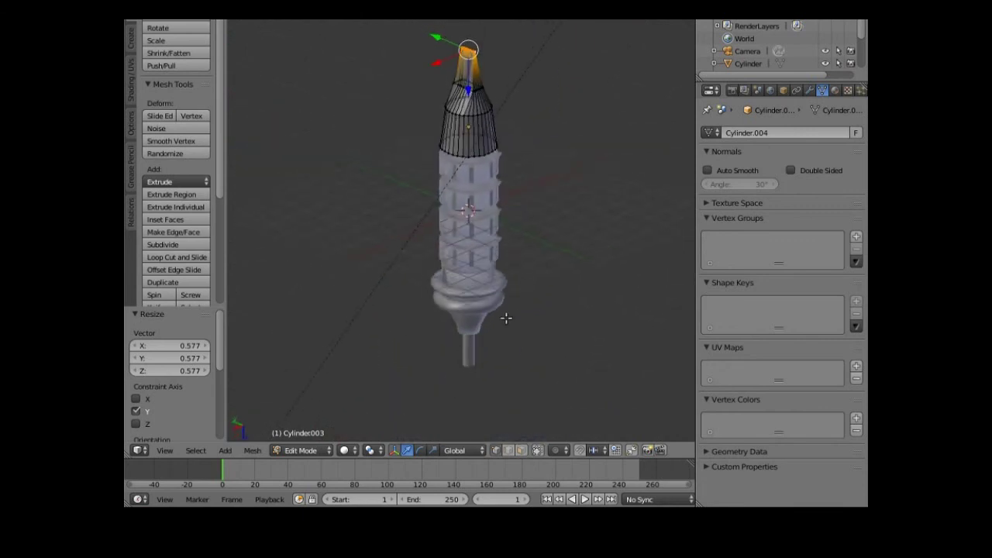
{"action": "mouse_move", "coordinate": [395, 336]}
{"action": "middle_mouse_down"}
{"action": "mouse_move", "coordinate": [324, 330]}
{"action": "mouse_move", "coordinate": [349, 348]}
{"action": "mouse_move", "coordinate": [407, 334]}
{"action": "middle_mouse_up"}
{"action": "middle_click_drag", "start_coordinate": [507, 246], "coordinate": [442, 301]}
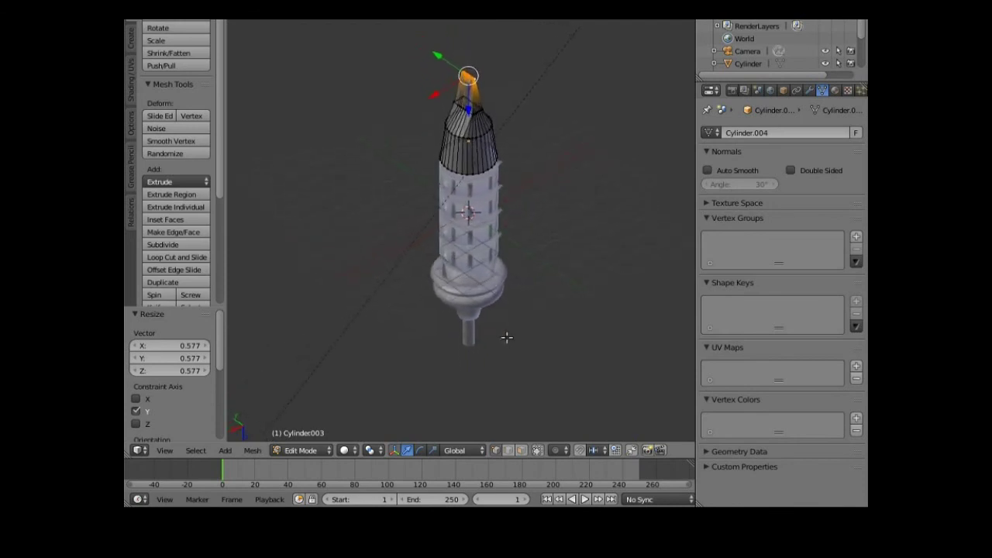
{"action": "middle_click_drag", "start_coordinate": [532, 359], "coordinate": [366, 228]}
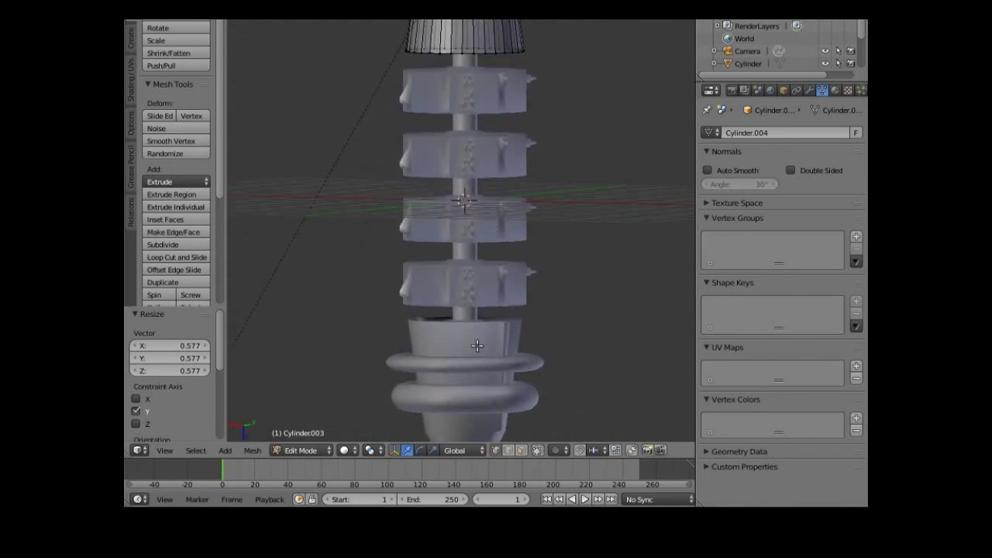
{"action": "left_click", "coordinate": [306, 450]}
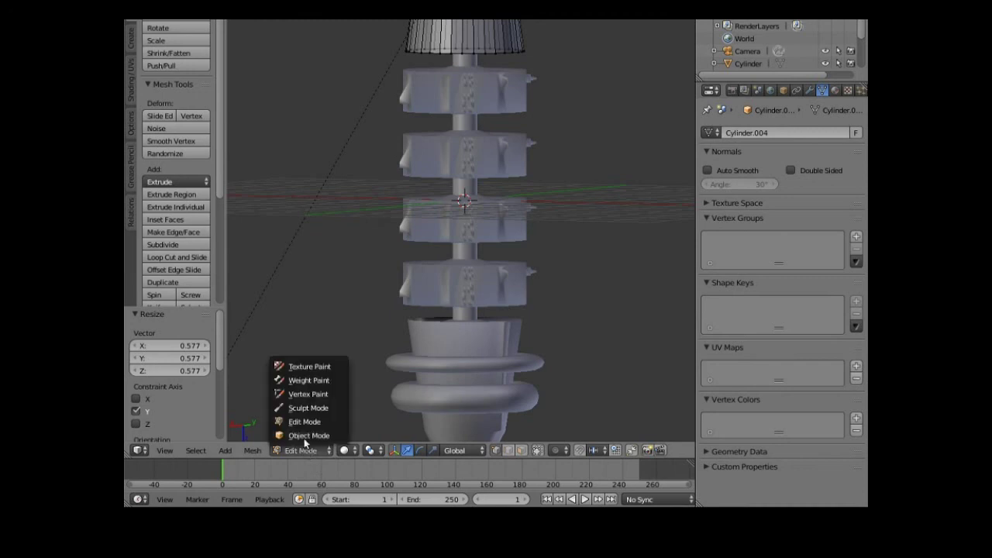
Switch to Object Mode and raise the Torus ring 0.122 along Z
{"action": "left_click", "coordinate": [306, 434]}
{"action": "right_click", "coordinate": [463, 341]}
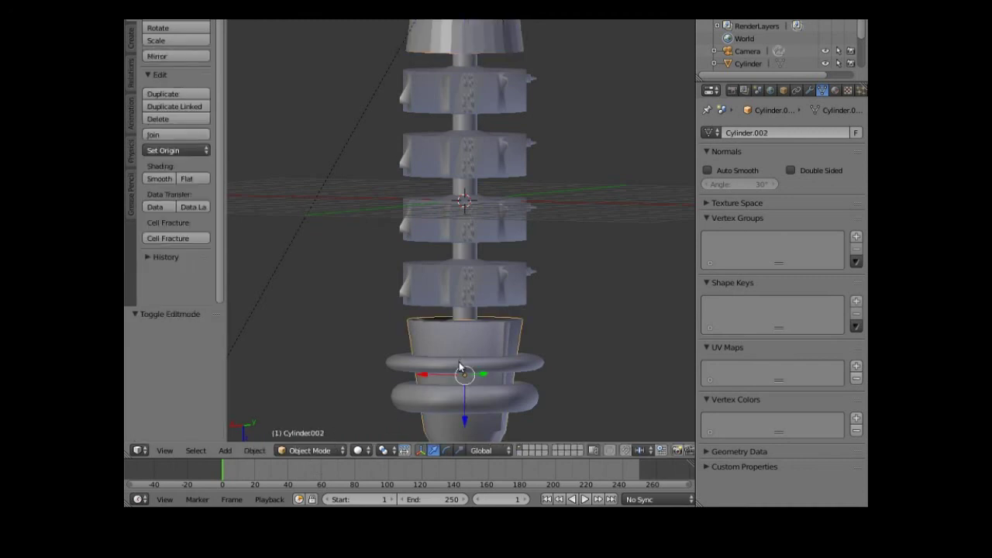
{"action": "right_click", "coordinate": [469, 403]}
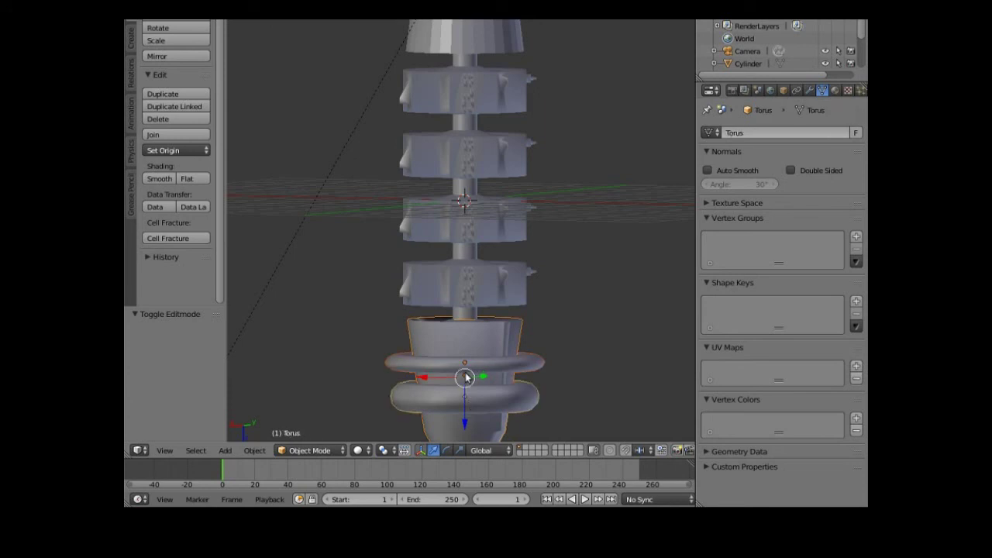
{"action": "key", "text": "g"}
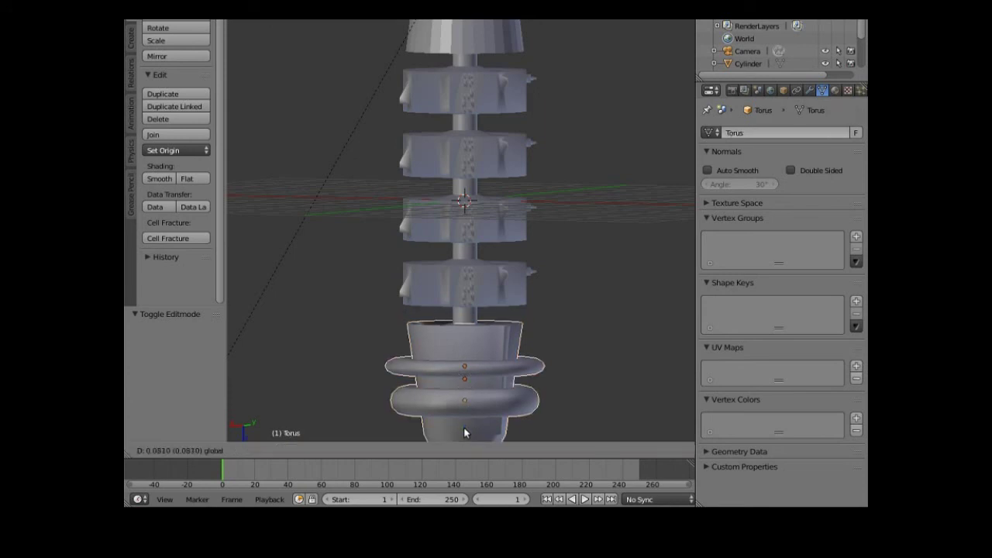
{"action": "left_click", "coordinate": [465, 434]}
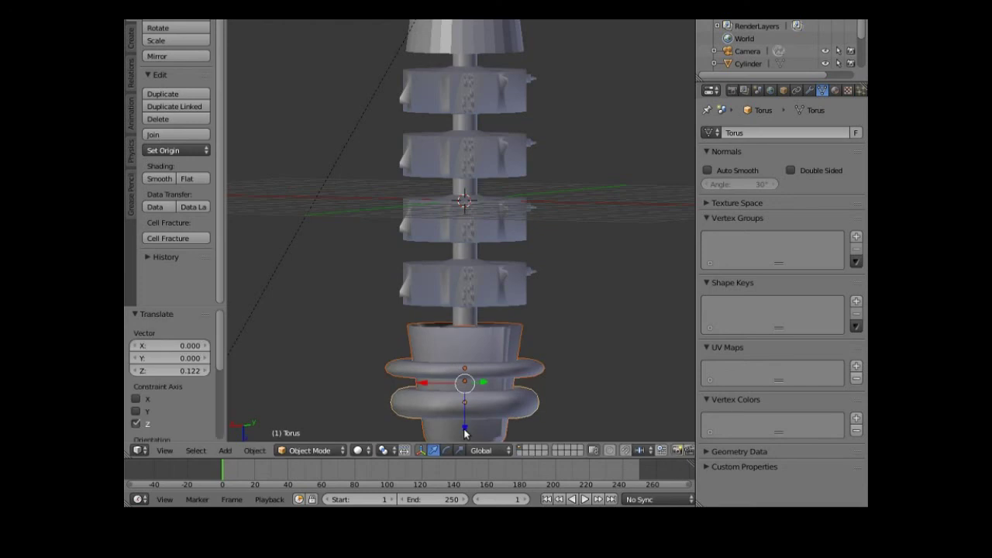
{"action": "middle_click_drag", "start_coordinate": [334, 367], "coordinate": [457, 130]}
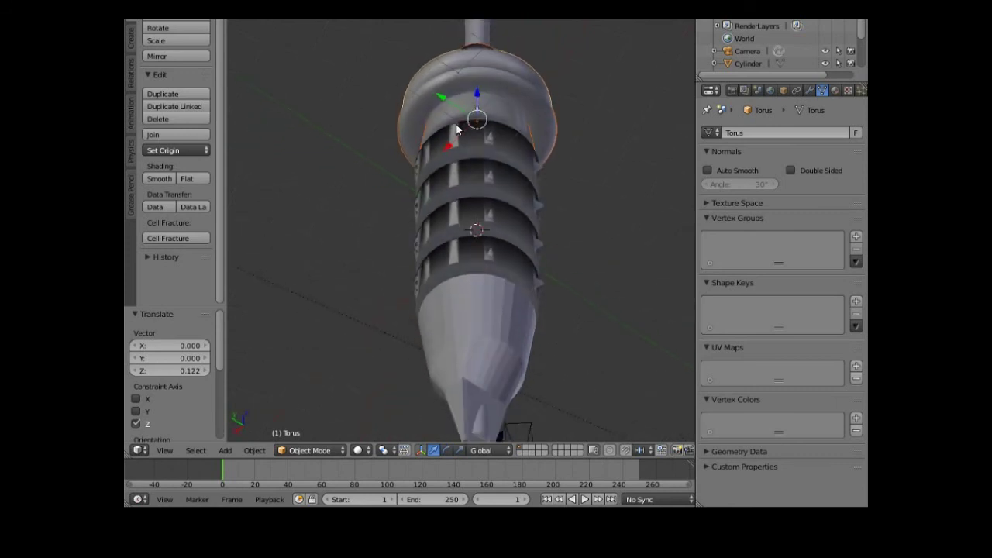
Make a quick OpenGL render of the scene, then hide the render view
{"action": "left_click", "coordinate": [193, 10]}
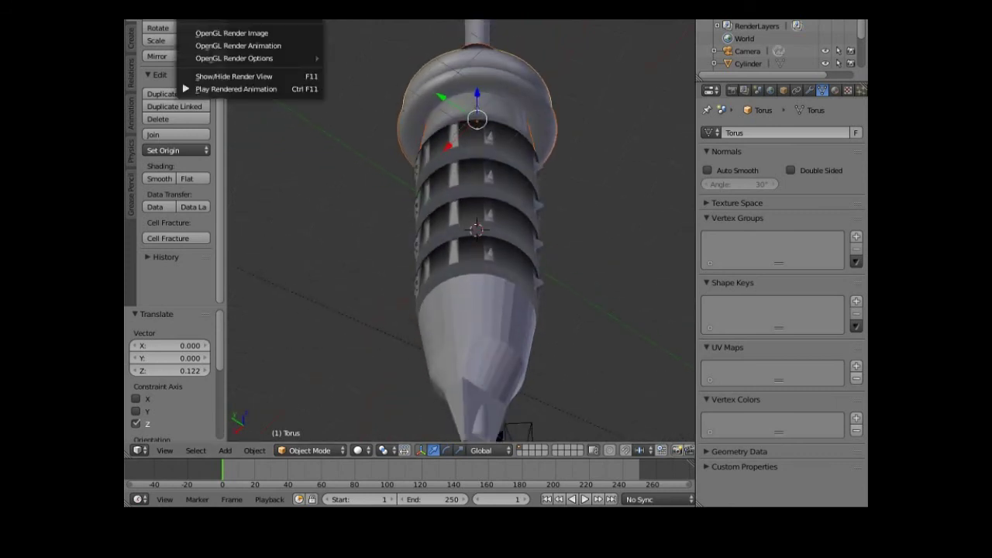
{"action": "key", "text": "F12"}
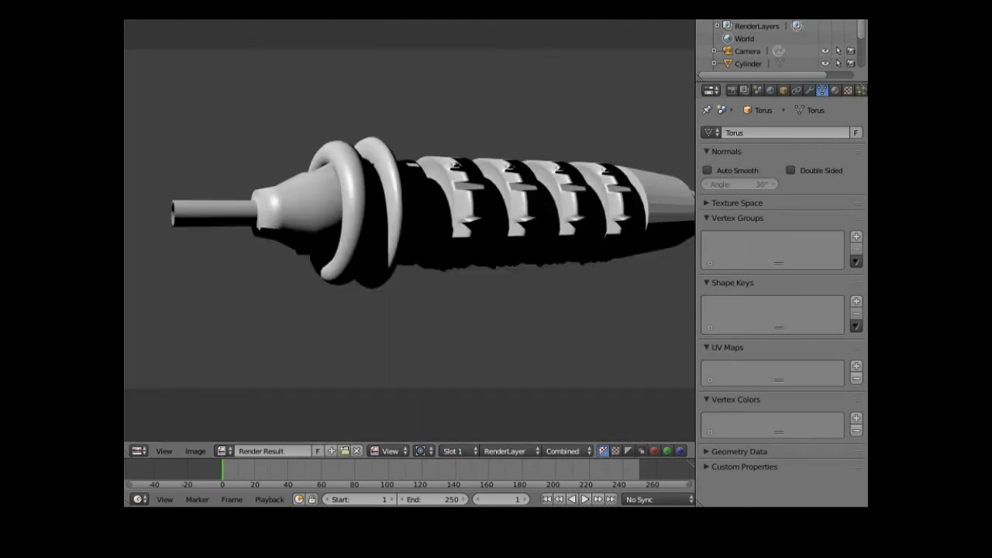
{"action": "left_click", "coordinate": [192, 9]}
{"action": "left_click", "coordinate": [244, 79]}
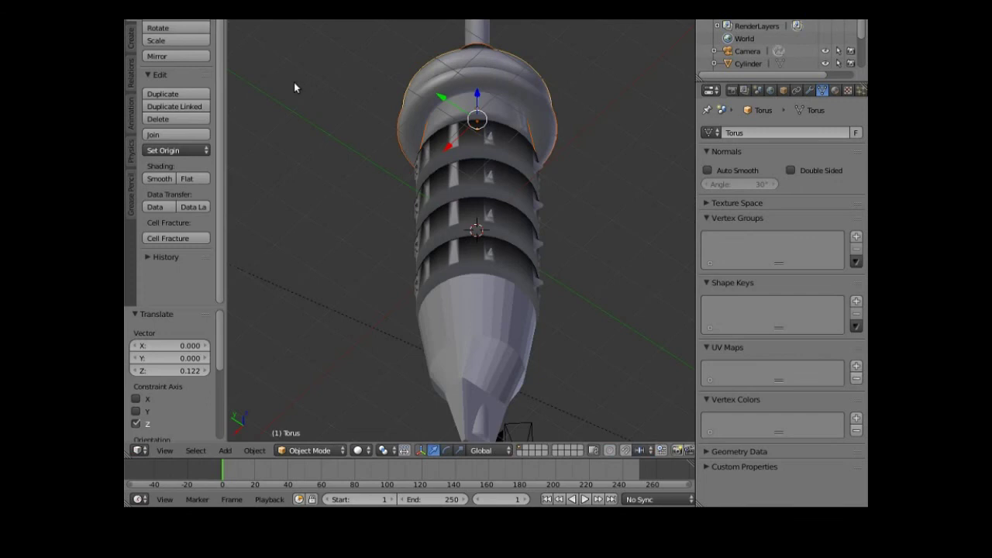
Shade the cone Cylinder.003 smooth and render a fresh OpenGL image of the tower
{"action": "right_click", "coordinate": [500, 304]}
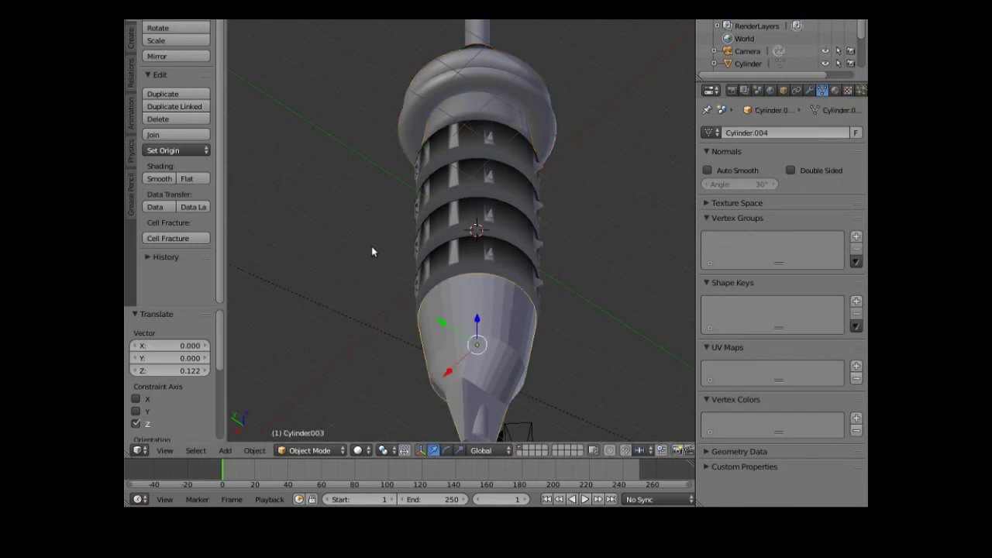
{"action": "left_click", "coordinate": [159, 179]}
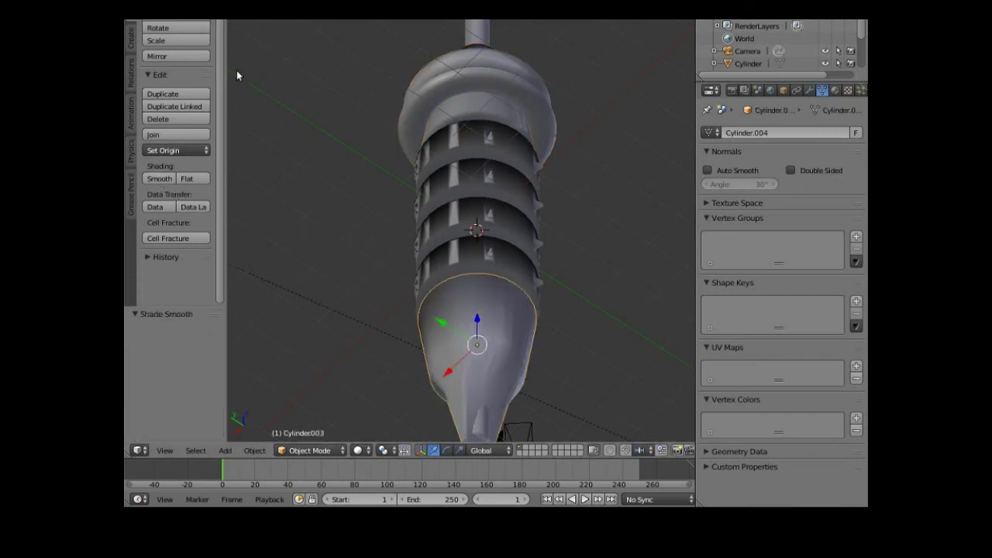
{"action": "left_click", "coordinate": [193, 9]}
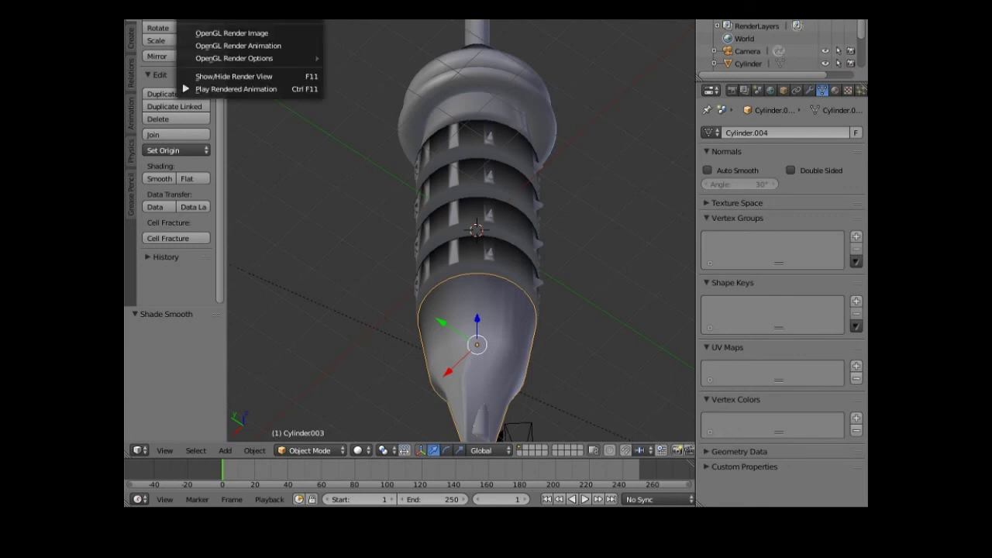
{"action": "left_click", "coordinate": [233, 78]}
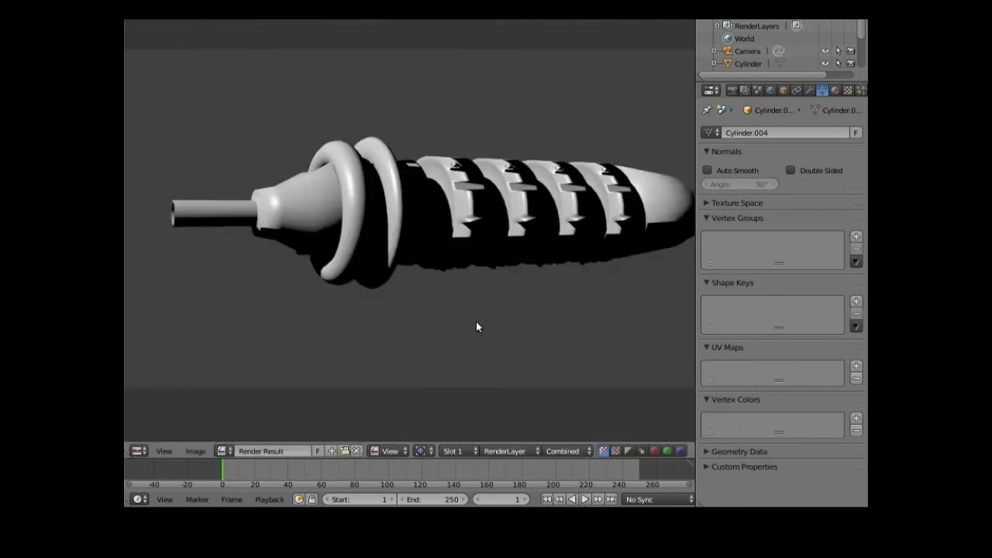
{"action": "scroll", "coordinate": [476, 327], "scroll_direction": "down", "scroll_amount": 2}
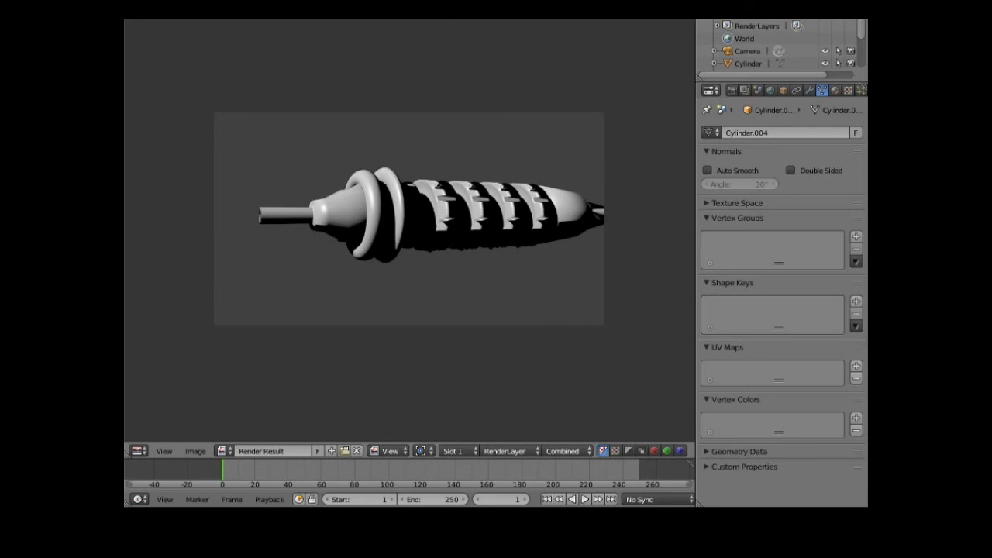
{"action": "scroll", "coordinate": [410, 218], "scroll_direction": "up", "scroll_amount": 1}
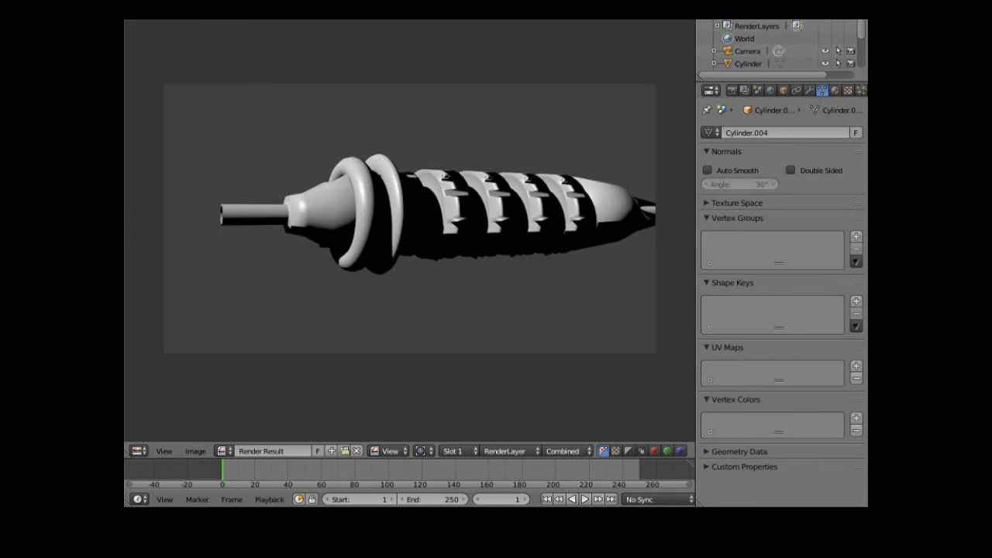